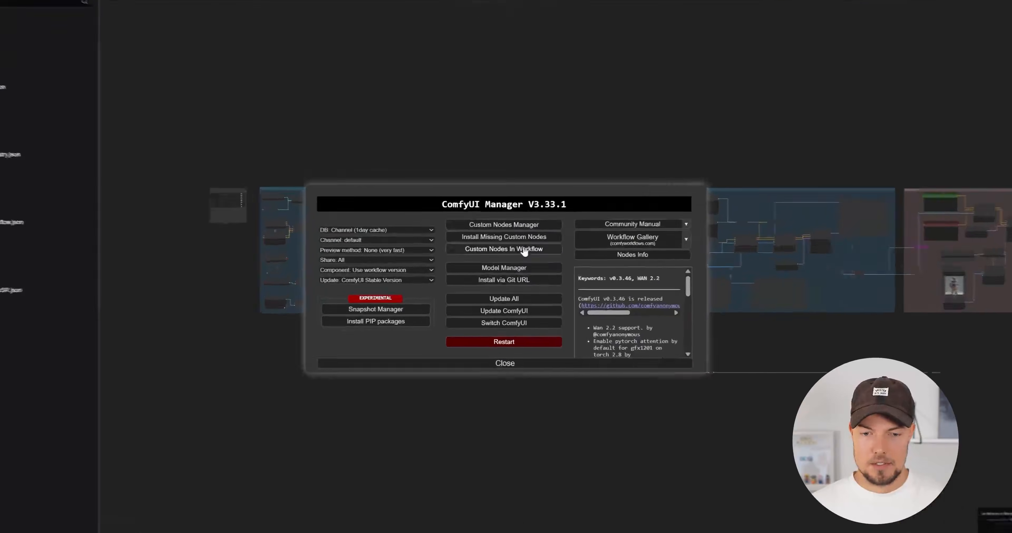
- Reopen the ComfyUI Manager and check which custom nodes are missing for the texturing workflow
{"action": "left_click", "coordinate": [545, 380]}
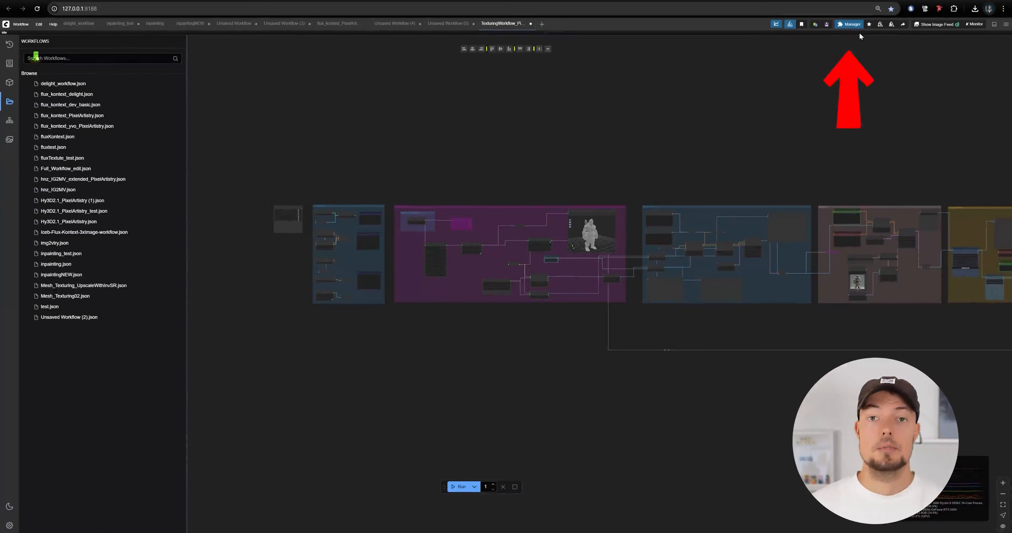
{"action": "left_click", "coordinate": [849, 24]}
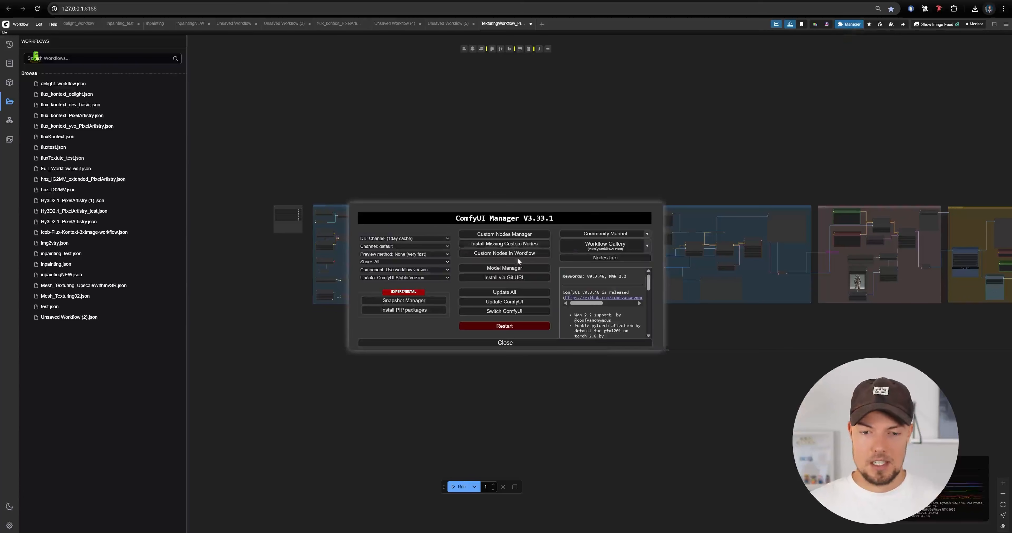
{"action": "left_click", "coordinate": [517, 245]}
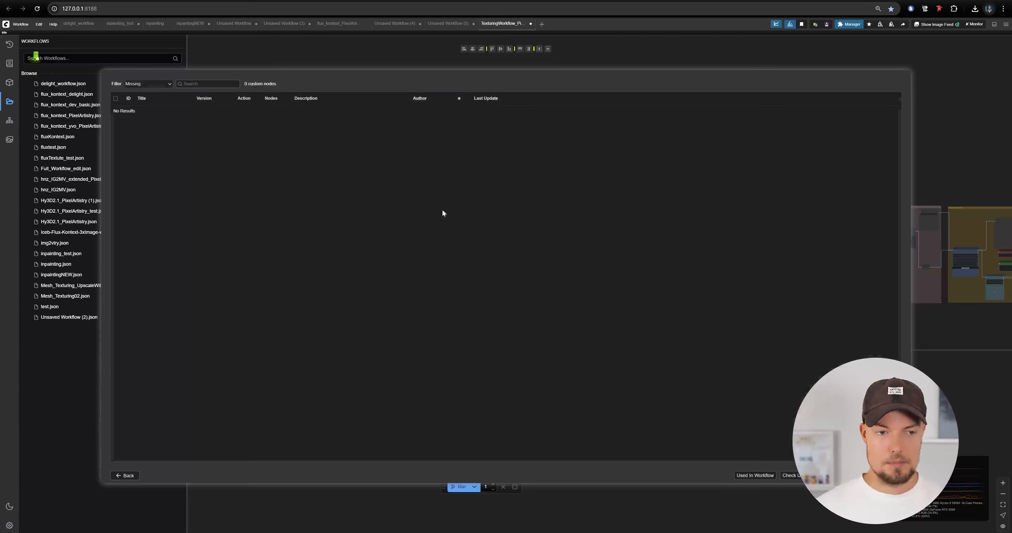
- Set the custom node filter to All and browse the available nodes
{"action": "left_click", "coordinate": [145, 83]}
{"action": "left_click", "coordinate": [146, 93]}
{"action": "scroll", "coordinate": [211, 284], "scroll_direction": "down", "scroll_amount": 10}
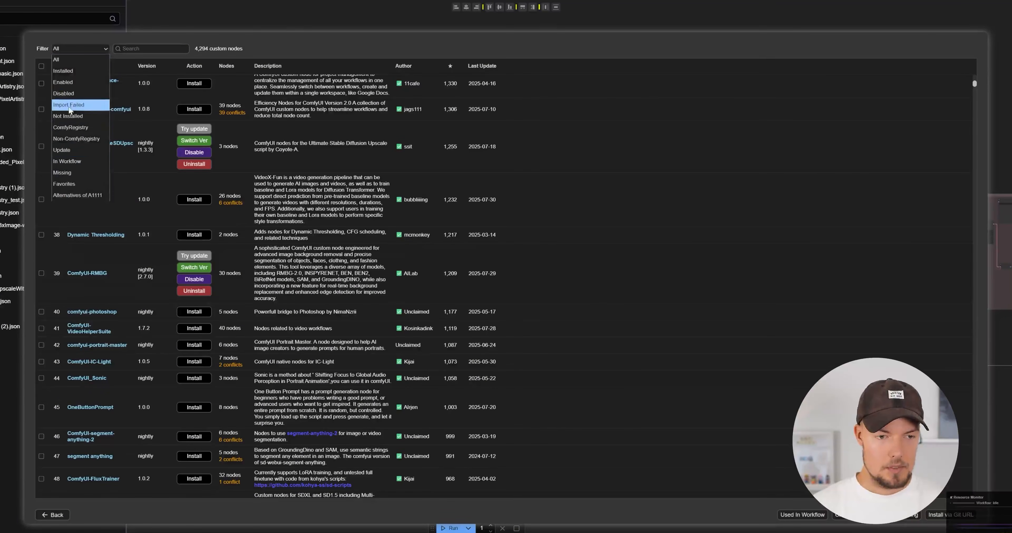
- Filter the custom nodes to Installed, look through them, and select ComfyUI-Marigold and comfy-mtb
{"action": "left_click", "coordinate": [65, 70]}
{"action": "scroll", "coordinate": [236, 315], "scroll_direction": "down", "scroll_amount": 10}
{"action": "scroll", "coordinate": [431, 411], "scroll_direction": "down", "scroll_amount": 7}
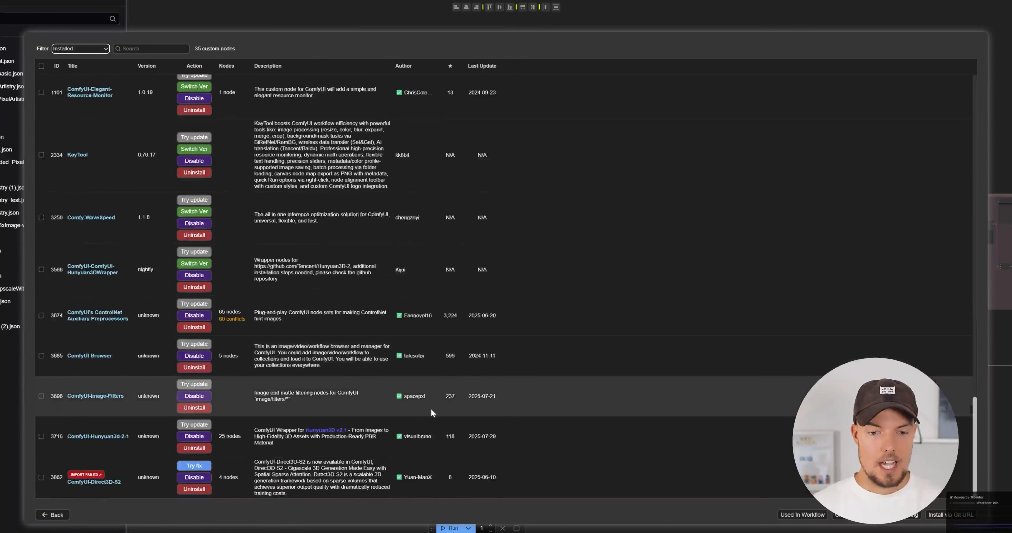
{"action": "scroll", "coordinate": [432, 411], "scroll_direction": "up", "scroll_amount": 17}
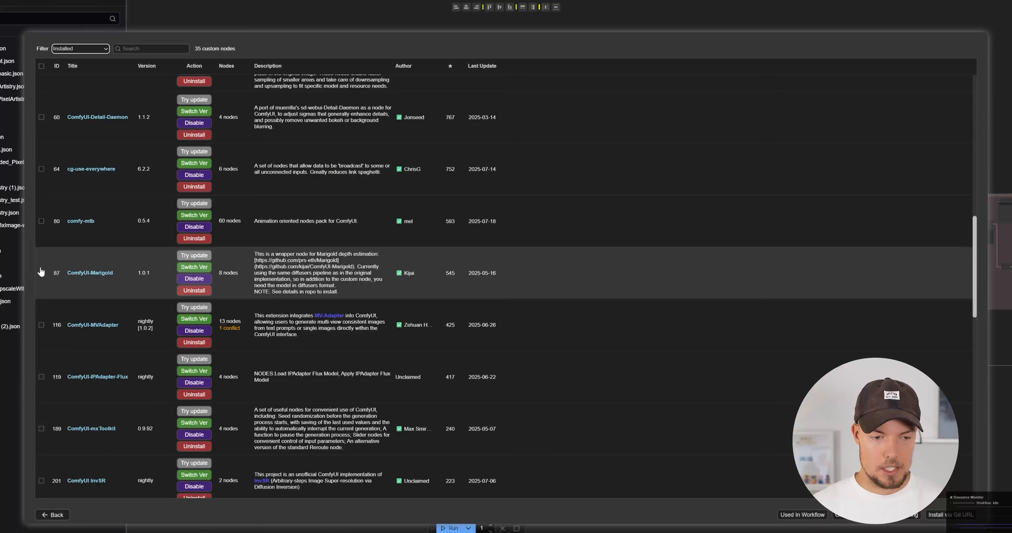
{"action": "left_click", "coordinate": [41, 272]}
{"action": "left_click", "coordinate": [41, 221]}
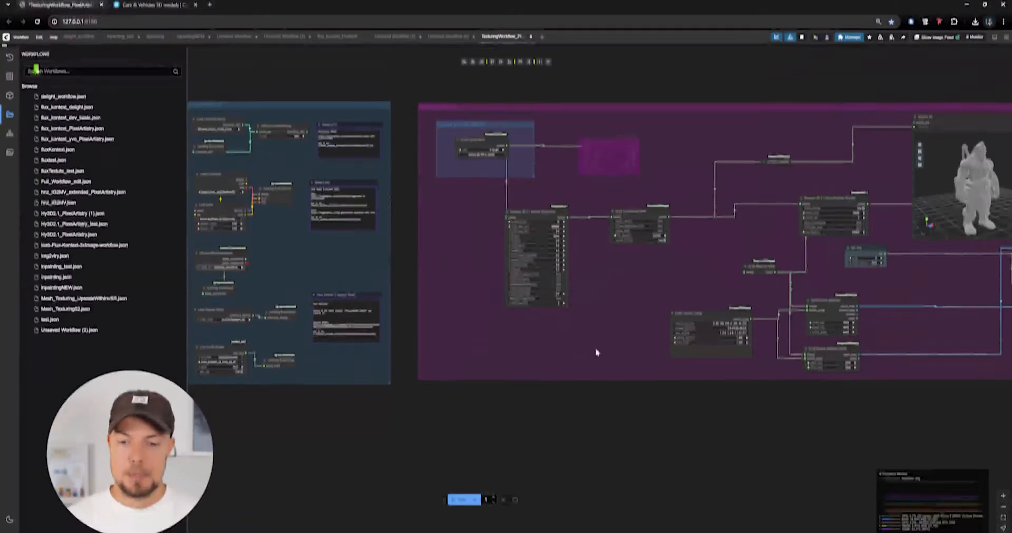
- Hide the list of saved workflows to leave more room for the node graph
{"action": "scroll", "coordinate": [595, 346], "scroll_direction": "down", "scroll_amount": 5}
{"action": "scroll", "coordinate": [440, 390], "scroll_direction": "up", "scroll_amount": 2}
{"action": "left_click_drag", "start_coordinate": [449, 387], "coordinate": [627, 387]}
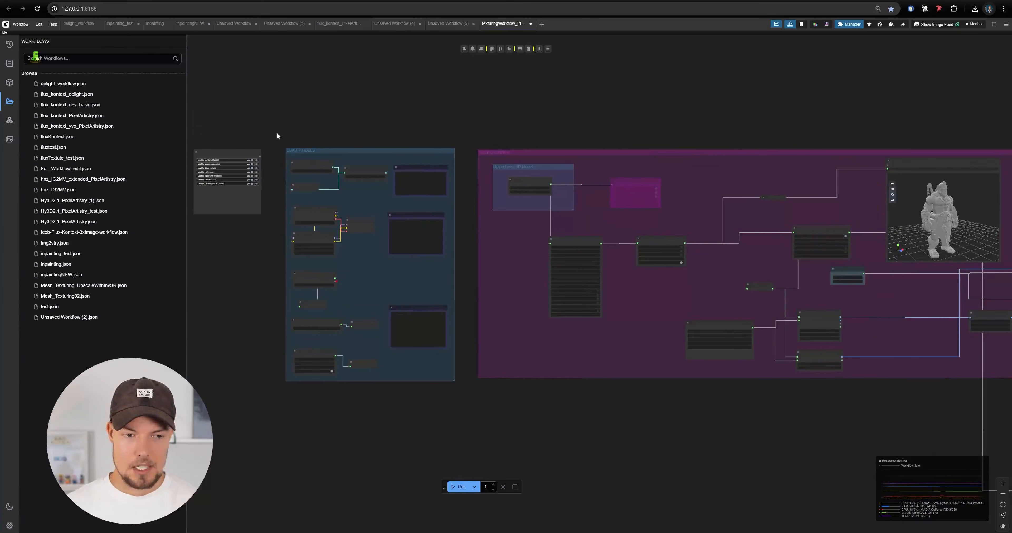
{"action": "left_click", "coordinate": [6, 101]}
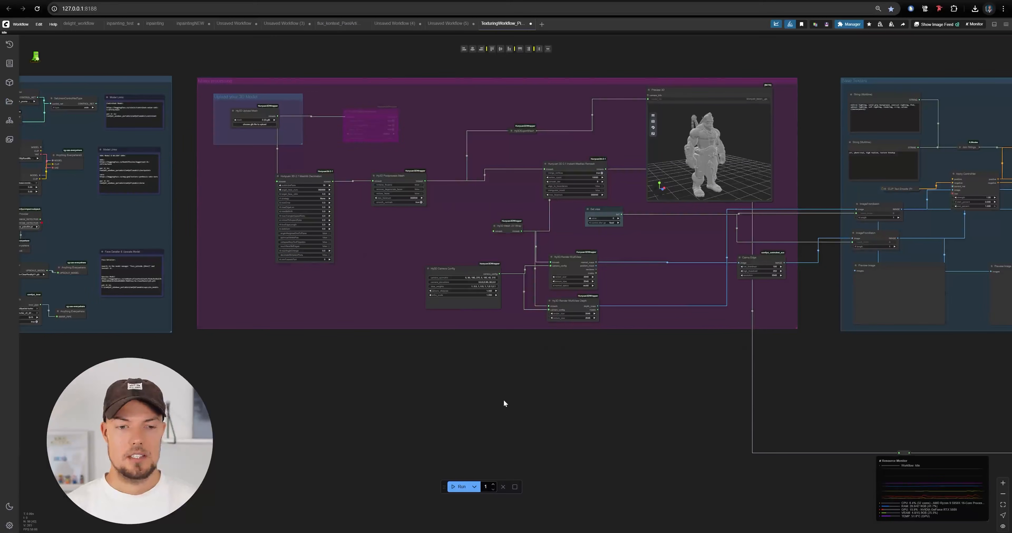
- Examine the Fast Groups Muter and the nodes of the LOAD MODELS group
{"action": "left_click_drag", "start_coordinate": [271, 233], "coordinate": [467, 279]}
{"action": "scroll", "coordinate": [252, 122], "scroll_direction": "up", "scroll_amount": 1}
{"action": "left_click_drag", "start_coordinate": [187, 274], "coordinate": [238, 248]}
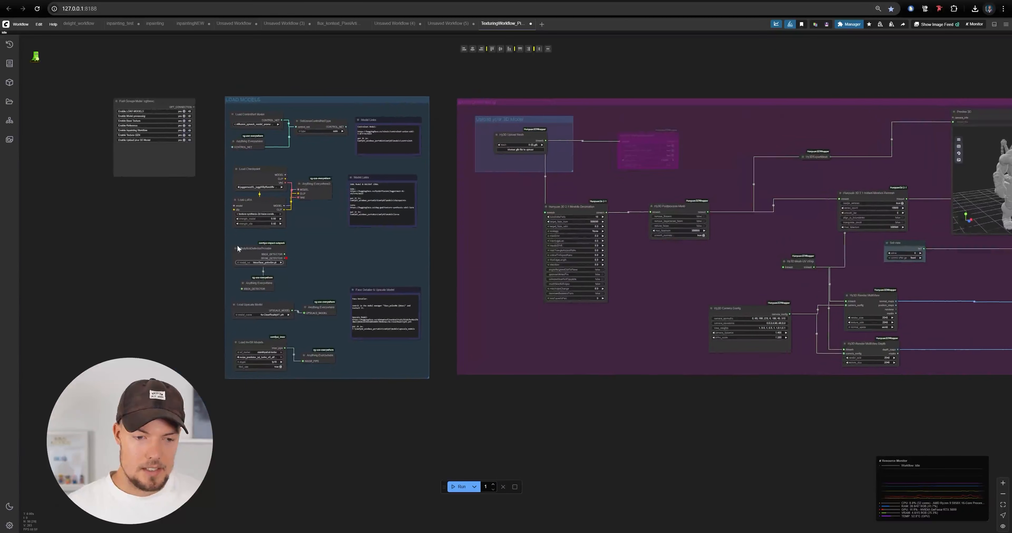
{"action": "scroll", "coordinate": [315, 299], "scroll_direction": "up", "scroll_amount": 4}
{"action": "left_click_drag", "start_coordinate": [349, 284], "coordinate": [351, 359]}
- Examine the Model processing group, from the 3D model upload through mesh processing to the 3D preview
{"action": "left_click_drag", "start_coordinate": [459, 294], "coordinate": [140, 301]}
{"action": "scroll", "coordinate": [140, 301], "scroll_direction": "down", "scroll_amount": 2}
{"action": "scroll", "coordinate": [221, 129], "scroll_direction": "down", "scroll_amount": 2}
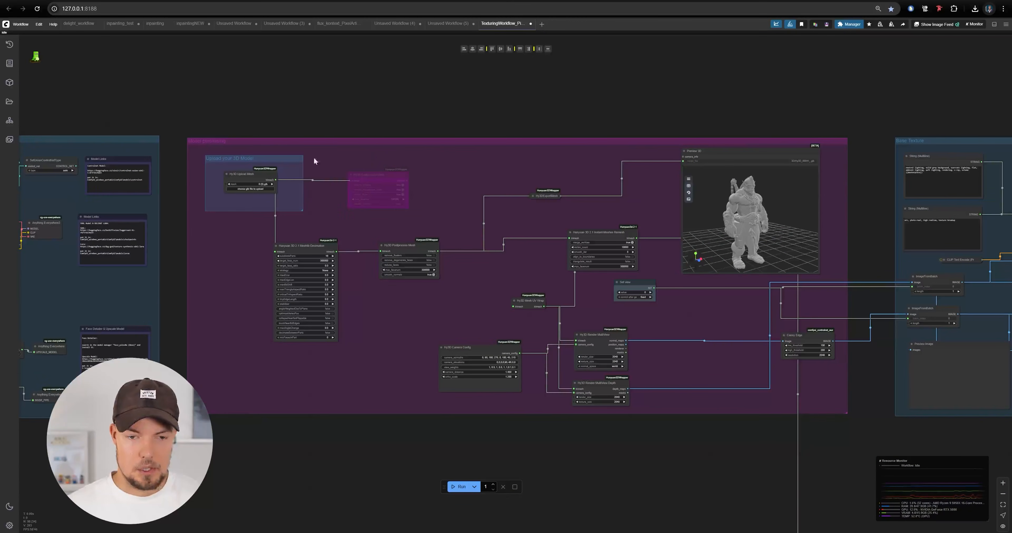
{"action": "scroll", "coordinate": [478, 224], "scroll_direction": "up", "scroll_amount": 2}
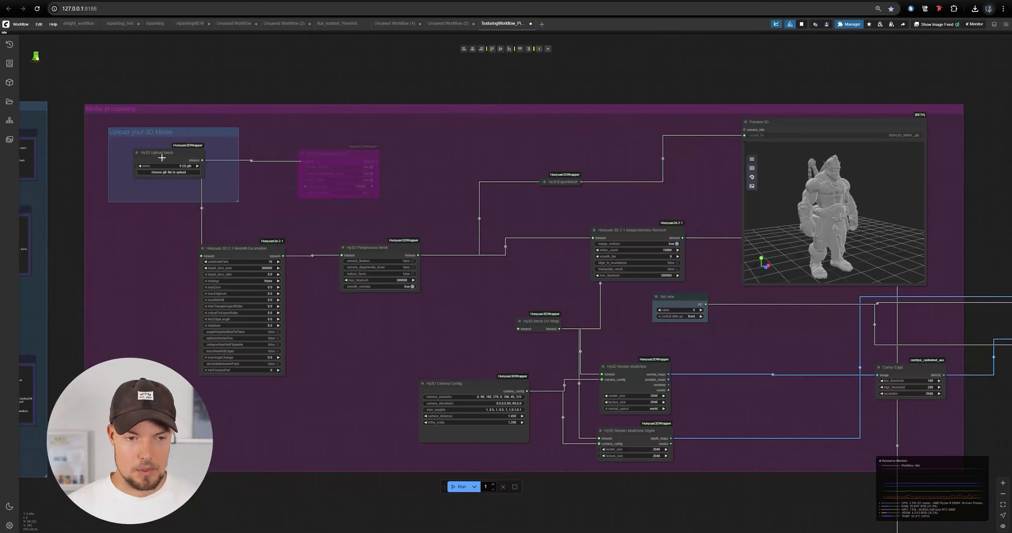
{"action": "left_click_drag", "start_coordinate": [535, 219], "coordinate": [351, 202]}
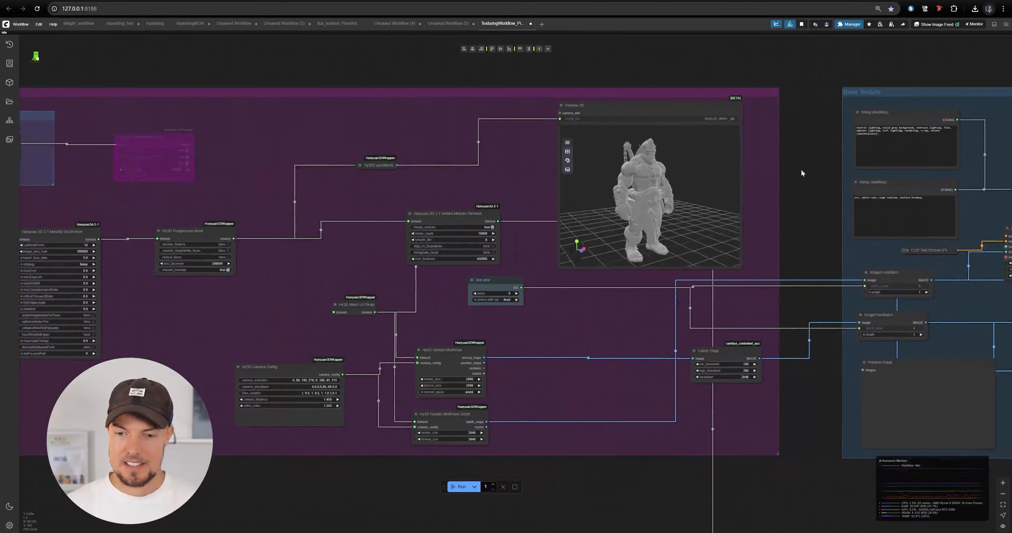
{"action": "scroll", "coordinate": [791, 170], "scroll_direction": "up", "scroll_amount": 5}
{"action": "left_click_drag", "start_coordinate": [645, 196], "coordinate": [492, 178]}
{"action": "left_click_drag", "start_coordinate": [332, 158], "coordinate": [390, 135]}
{"action": "scroll", "coordinate": [390, 135], "scroll_direction": "down", "scroll_amount": 10}
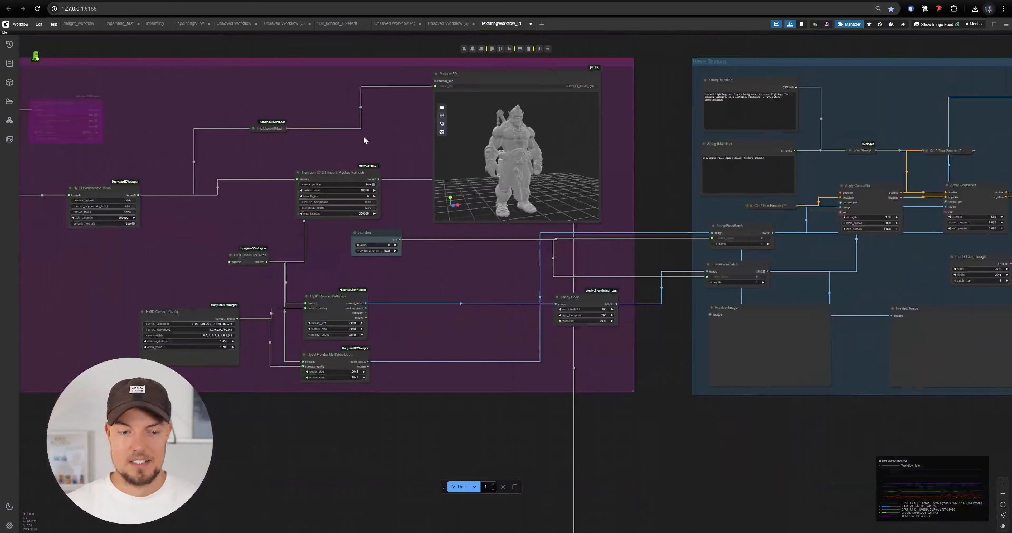
- Examine the Base Texture group with its prompt strings, ControlNet nodes, sampler and image comparison
{"action": "left_click_drag", "start_coordinate": [836, 192], "coordinate": [617, 201]}
{"action": "scroll", "coordinate": [508, 196], "scroll_direction": "up", "scroll_amount": 7}
{"action": "left_click_drag", "start_coordinate": [730, 131], "coordinate": [574, 91]}
{"action": "scroll", "coordinate": [566, 205], "scroll_direction": "down", "scroll_amount": 2}
{"action": "left_click_drag", "start_coordinate": [593, 166], "coordinate": [457, 186]}
{"action": "scroll", "coordinate": [315, 271], "scroll_direction": "down", "scroll_amount": 2}
{"action": "left_click_drag", "start_coordinate": [338, 224], "coordinate": [421, 234]}
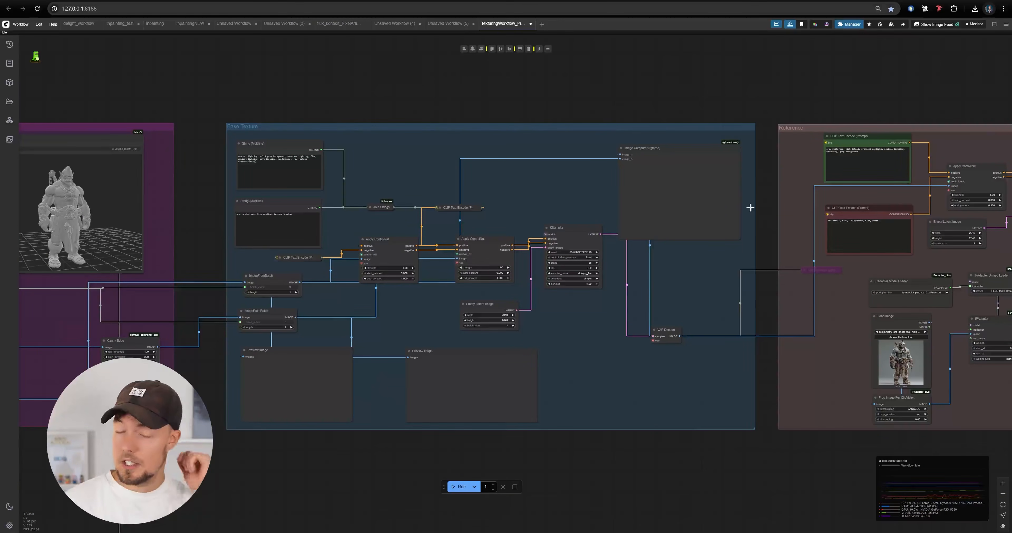
{"action": "left_click_drag", "start_coordinate": [442, 191], "coordinate": [470, 200]}
{"action": "left_click_drag", "start_coordinate": [562, 223], "coordinate": [478, 191]}
- Examine the Reference group, including its prompts, loaded reference image, IPAdapter nodes and sampler
{"action": "left_click_drag", "start_coordinate": [723, 311], "coordinate": [344, 297]}
{"action": "scroll", "coordinate": [572, 170], "scroll_direction": "up", "scroll_amount": 1}
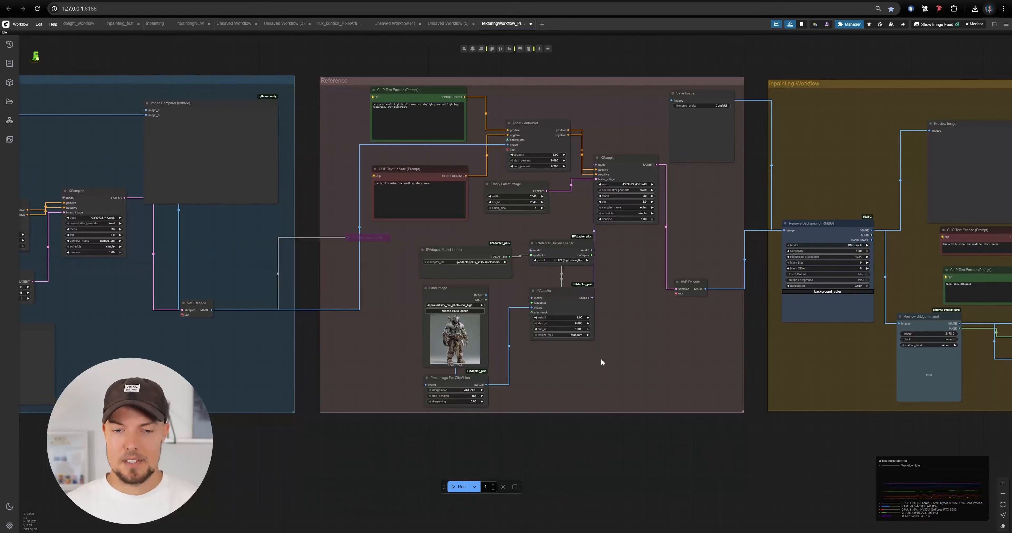
{"action": "left_click_drag", "start_coordinate": [691, 335], "coordinate": [688, 355]}
{"action": "scroll", "coordinate": [532, 325], "scroll_direction": "up", "scroll_amount": 7}
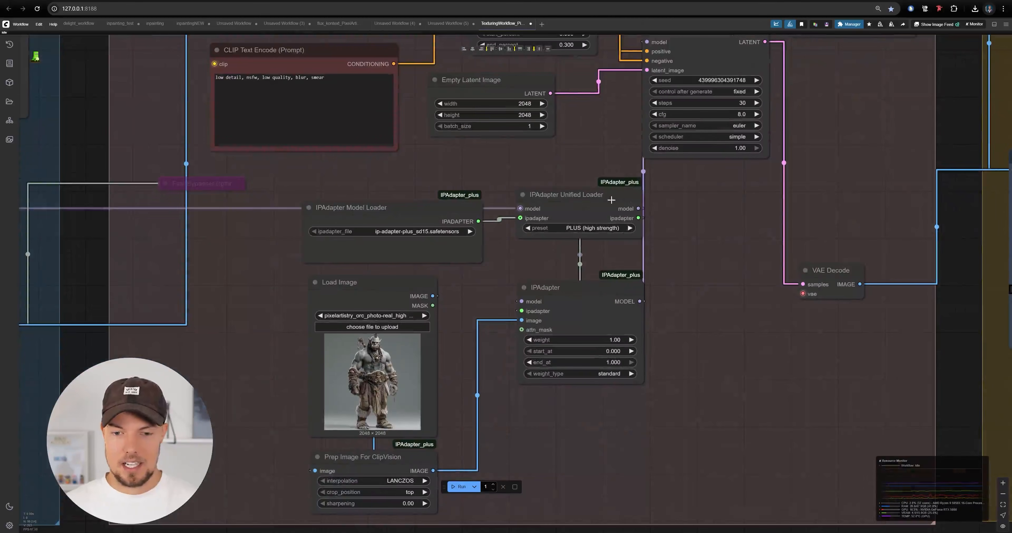
{"action": "scroll", "coordinate": [717, 284], "scroll_direction": "down", "scroll_amount": 6}
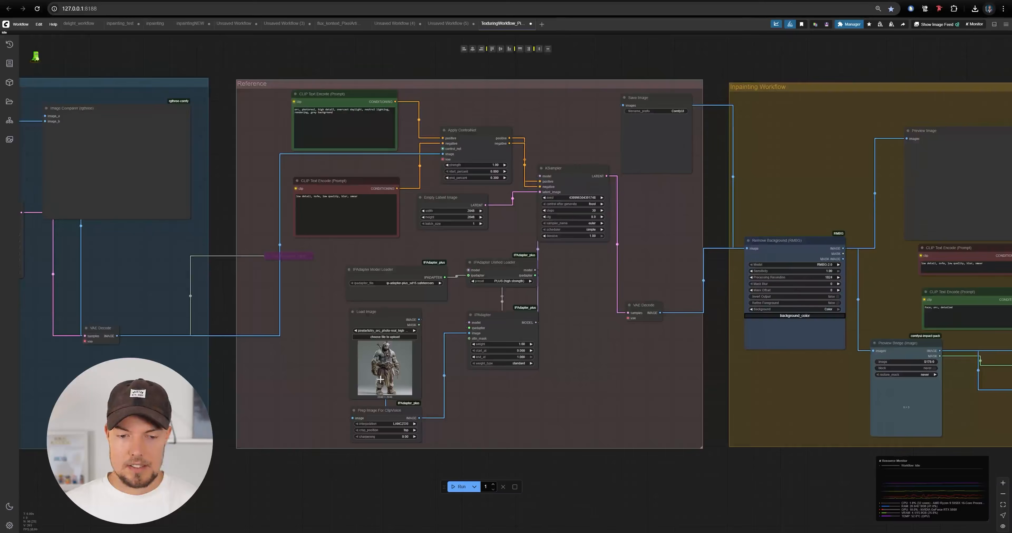
{"action": "scroll", "coordinate": [391, 372], "scroll_direction": "up", "scroll_amount": 12}
{"action": "scroll", "coordinate": [357, 366], "scroll_direction": "down", "scroll_amount": 12}
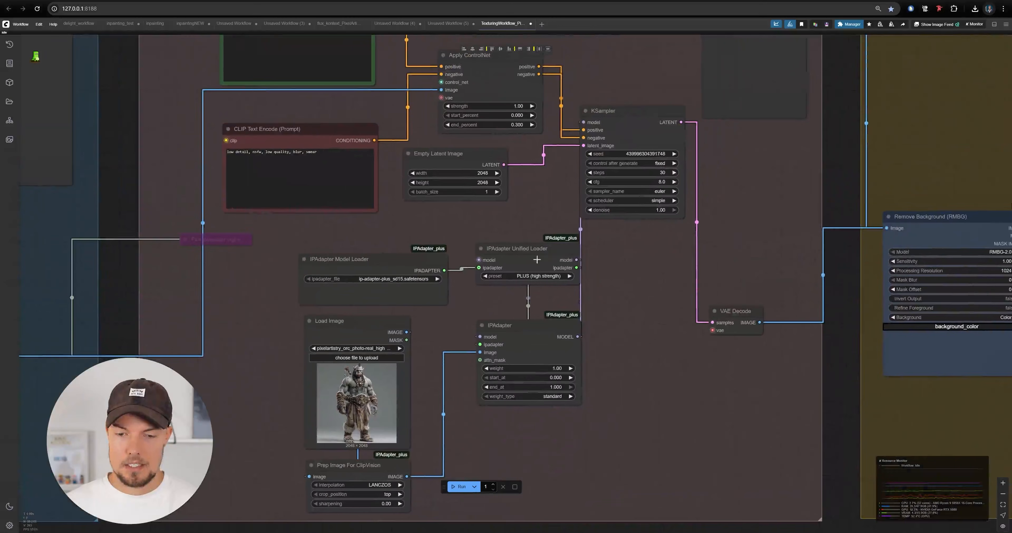
{"action": "scroll", "coordinate": [601, 252], "scroll_direction": "up", "scroll_amount": 2}
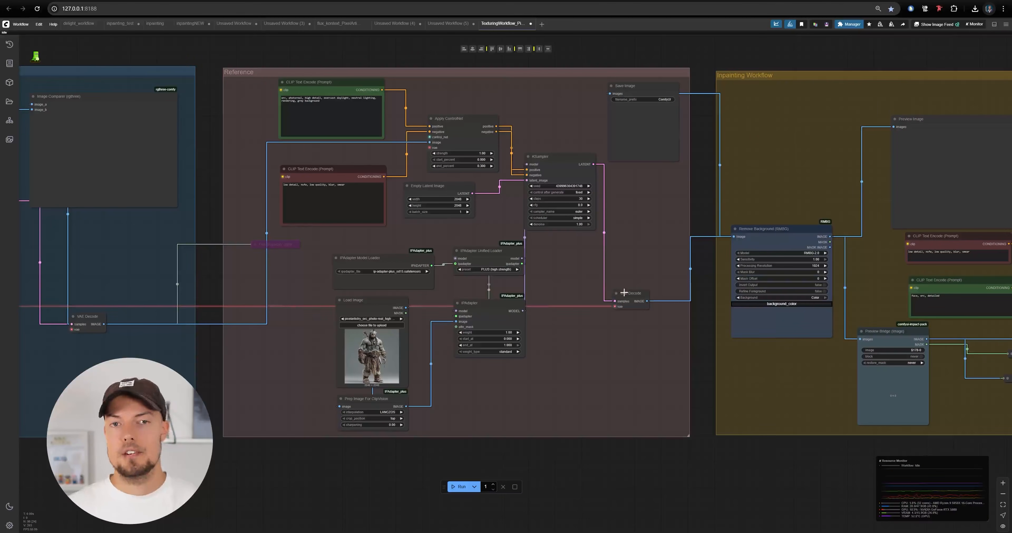
{"action": "left_click_drag", "start_coordinate": [587, 321], "coordinate": [464, 288]}
- Examine the Inpainting Workflow group from background removal to the stitched inpaint result
{"action": "left_click_drag", "start_coordinate": [671, 289], "coordinate": [409, 290]}
{"action": "left_click_drag", "start_coordinate": [748, 201], "coordinate": [565, 208]}
{"action": "scroll", "coordinate": [568, 218], "scroll_direction": "down", "scroll_amount": 1}
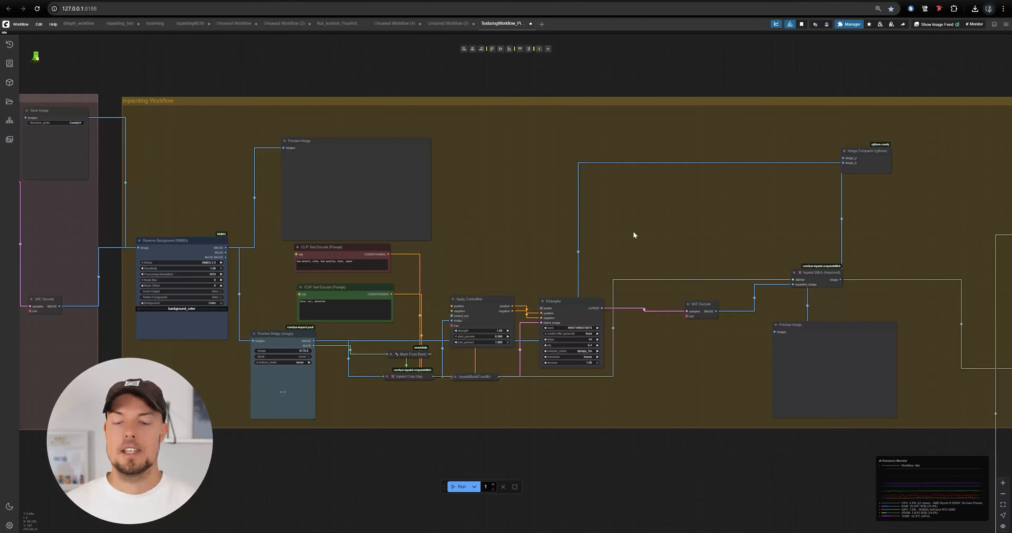
{"action": "left_click_drag", "start_coordinate": [732, 243], "coordinate": [357, 247]}
{"action": "scroll", "coordinate": [337, 251], "scroll_direction": "down", "scroll_amount": 4}
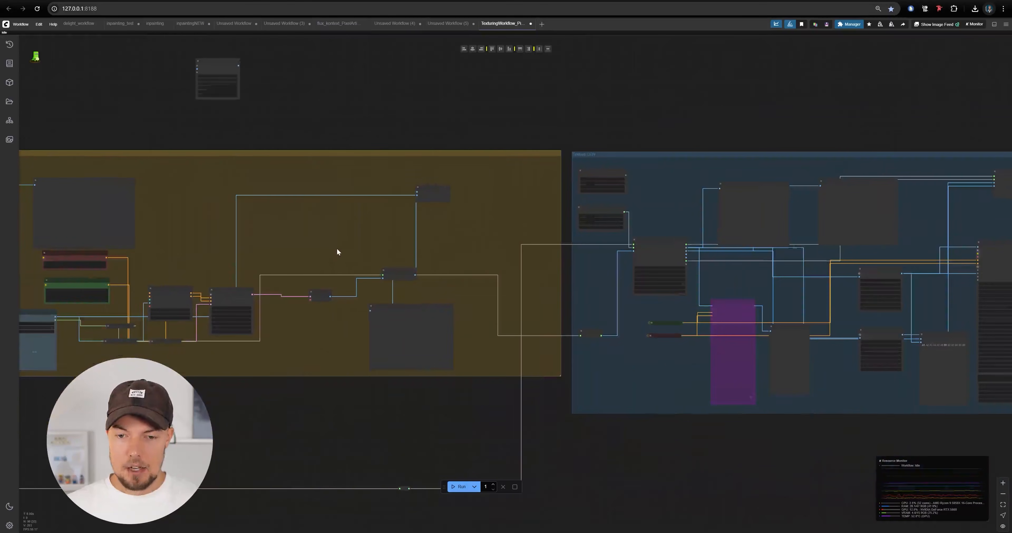
- Examine the Texture GEN group, from the camera configs and multiview generator to the upscaling, FaceDetailer and baking nodes
{"action": "left_click_drag", "start_coordinate": [965, 230], "coordinate": [664, 227]}
{"action": "scroll", "coordinate": [272, 242], "scroll_direction": "up", "scroll_amount": 3}
{"action": "scroll", "coordinate": [272, 238], "scroll_direction": "up", "scroll_amount": 3}
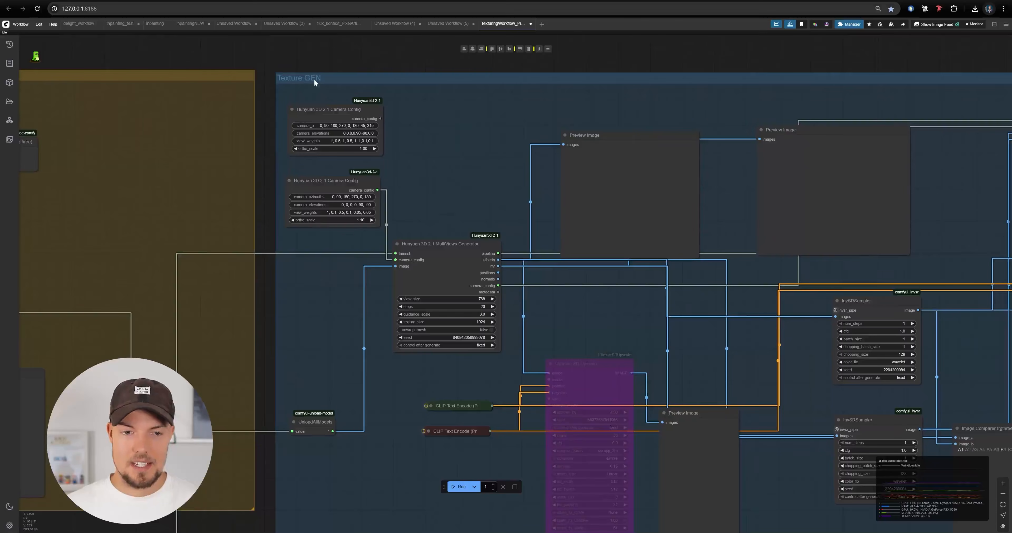
{"action": "left_click_drag", "start_coordinate": [736, 293], "coordinate": [532, 228]}
{"action": "scroll", "coordinate": [532, 228], "scroll_direction": "down", "scroll_amount": 2}
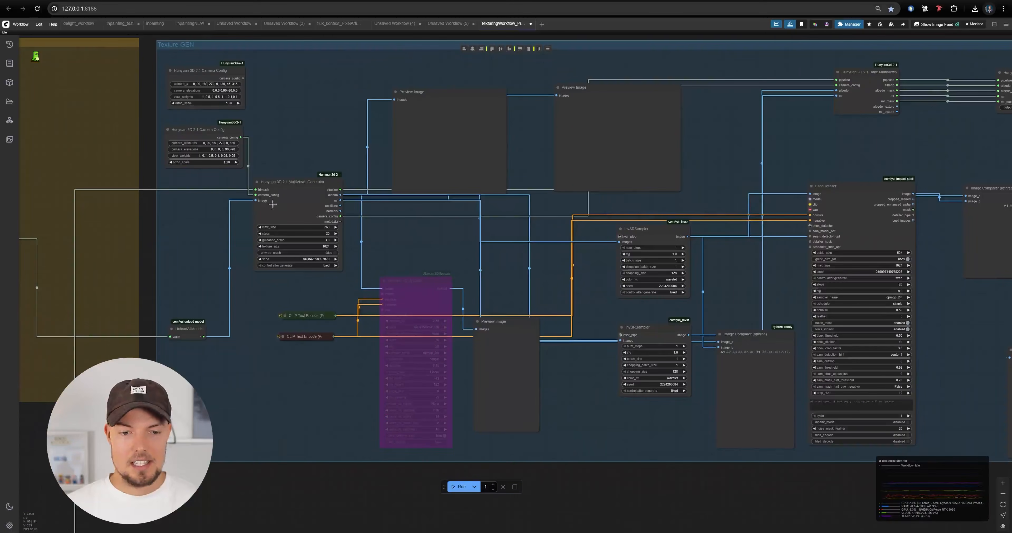
{"action": "scroll", "coordinate": [502, 246], "scroll_direction": "right", "scroll_amount": 3}
{"action": "scroll", "coordinate": [229, 178], "scroll_direction": "up", "scroll_amount": 6}
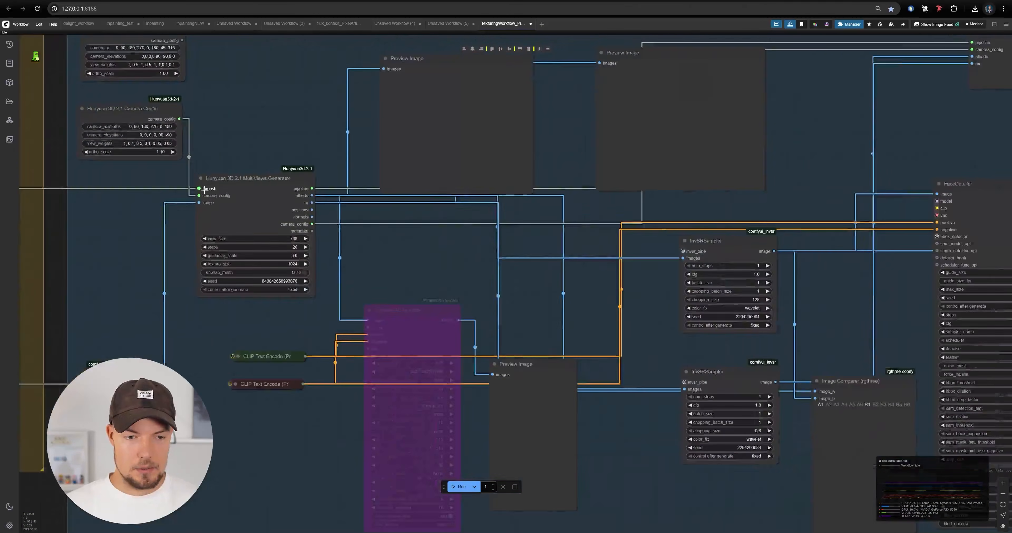
{"action": "scroll", "coordinate": [605, 242], "scroll_direction": "down", "scroll_amount": 5}
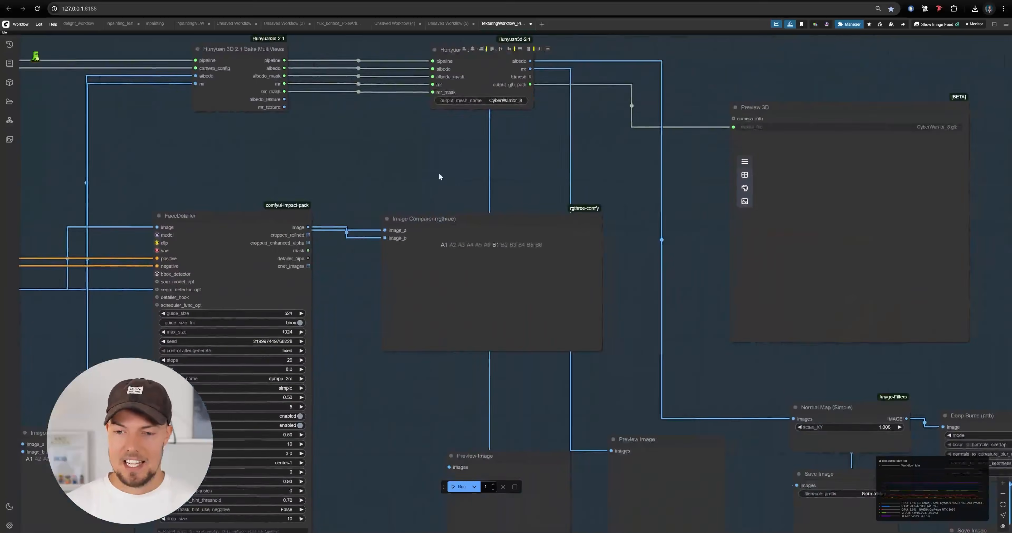
{"action": "scroll", "coordinate": [437, 173], "scroll_direction": "down", "scroll_amount": 3}
{"action": "scroll", "coordinate": [530, 379], "scroll_direction": "up", "scroll_amount": 3}
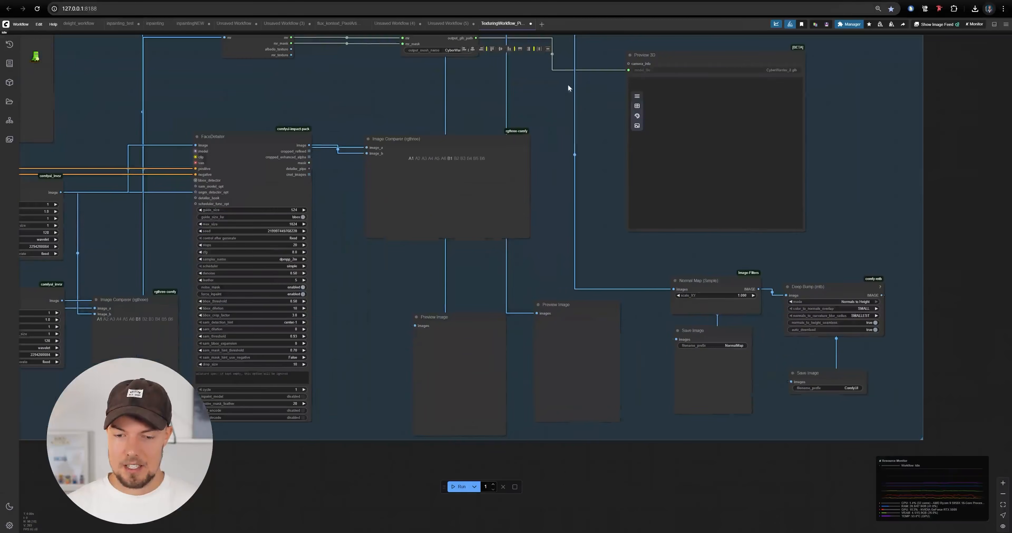
- Inspect the textured character in the final 3D preview and the normal map and bump nodes below it
{"action": "left_click_drag", "start_coordinate": [554, 186], "coordinate": [460, 272]}
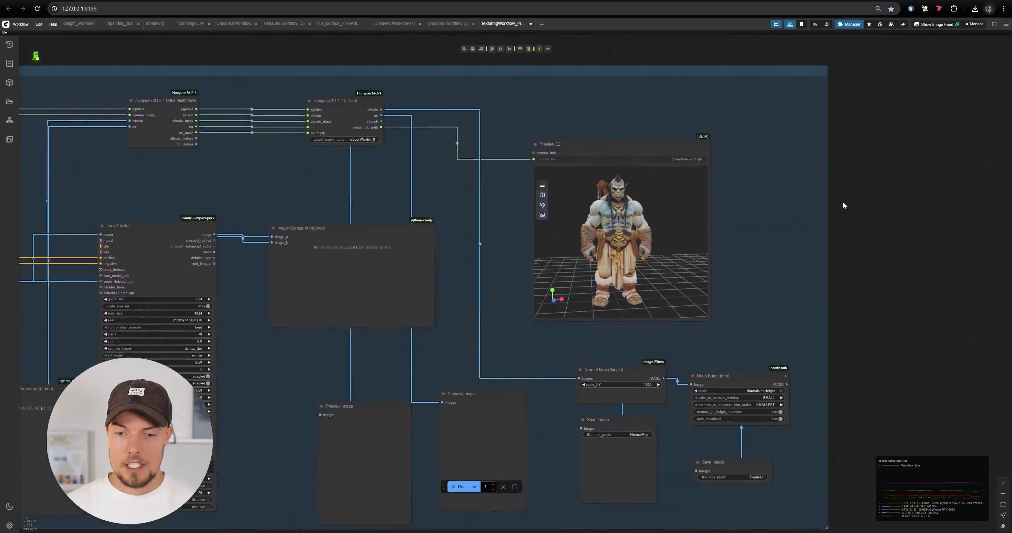
{"action": "scroll", "coordinate": [841, 202], "scroll_direction": "up", "scroll_amount": 6}
{"action": "left_click_drag", "start_coordinate": [686, 217], "coordinate": [759, 197]}
{"action": "left_click_drag", "start_coordinate": [464, 239], "coordinate": [750, 233]}
{"action": "scroll", "coordinate": [750, 233], "scroll_direction": "down", "scroll_amount": 5}
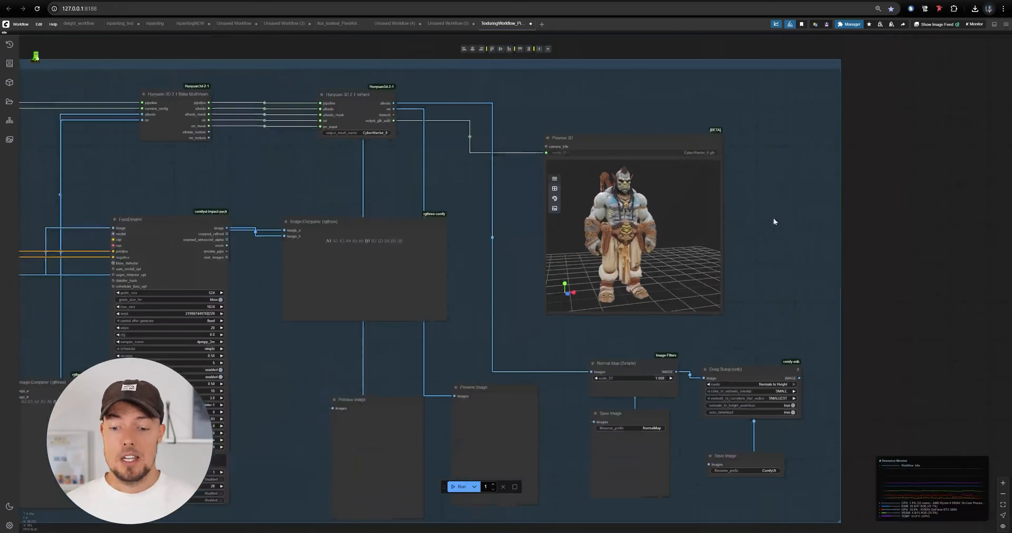
{"action": "scroll", "coordinate": [430, 83], "scroll_direction": "up", "scroll_amount": 5}
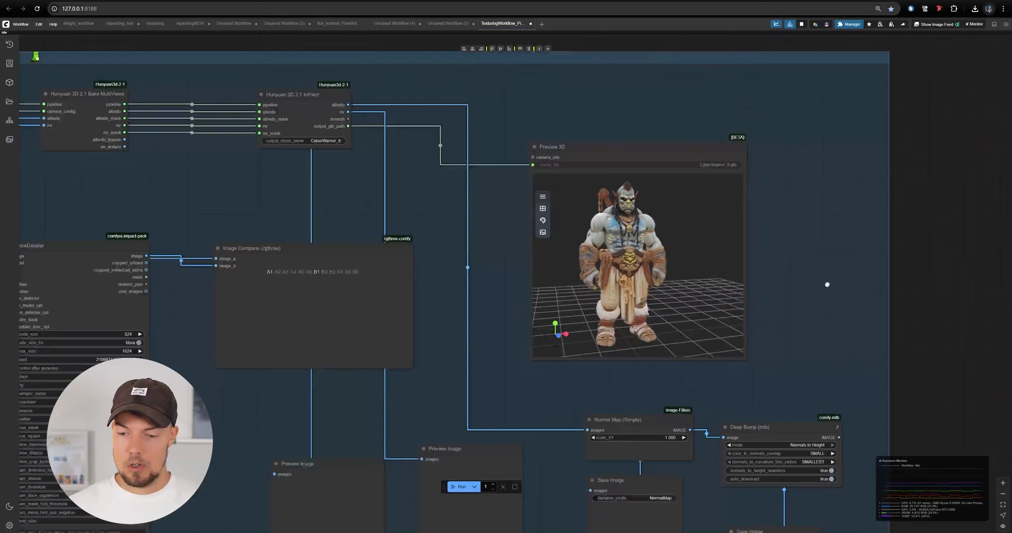
{"action": "left_click_drag", "start_coordinate": [773, 475], "coordinate": [745, 342]}
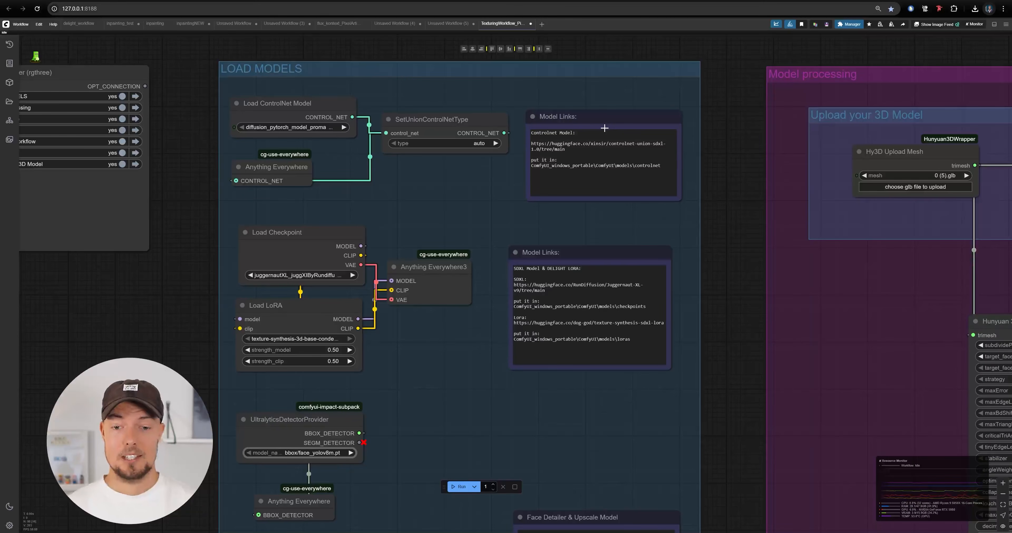
- Read the model link notes in the LOAD MODELS group, including the ControlNet download link and its target folder
{"action": "scroll", "coordinate": [605, 129], "scroll_direction": "up", "scroll_amount": 6}
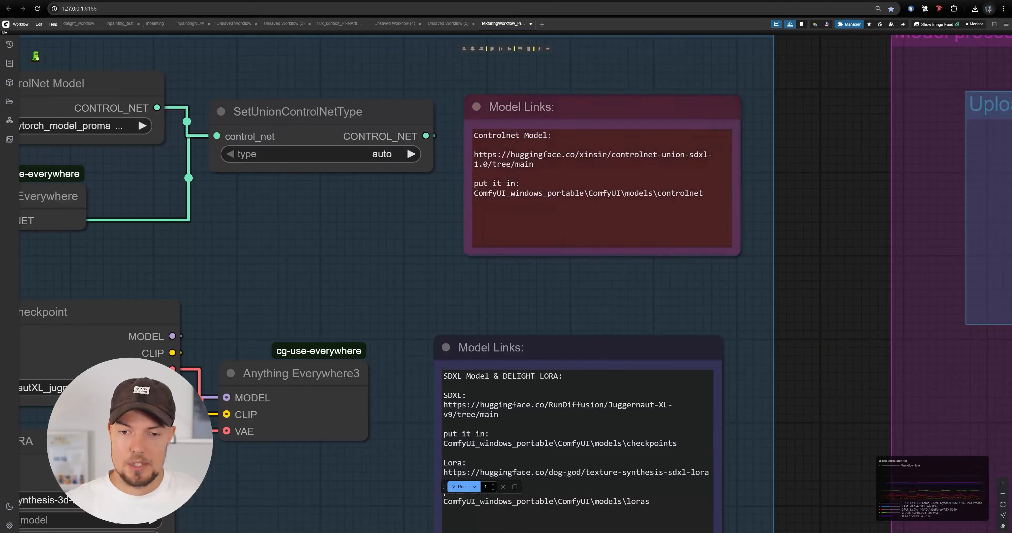
{"action": "left_click", "coordinate": [515, 193]}
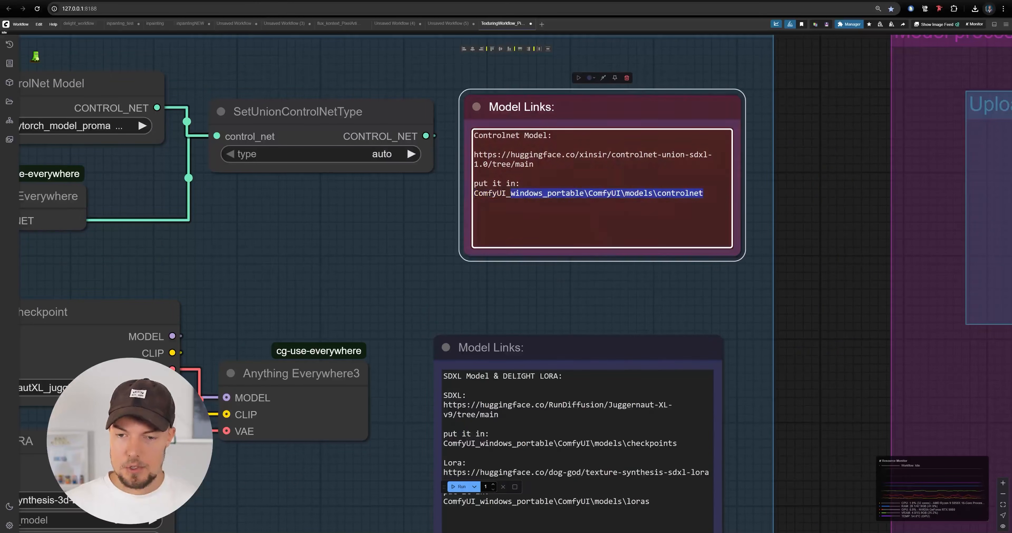
{"action": "left_click", "coordinate": [786, 202]}
{"action": "scroll", "coordinate": [787, 202], "scroll_direction": "down", "scroll_amount": 5}
{"action": "scroll", "coordinate": [803, 222], "scroll_direction": "up", "scroll_amount": 3}
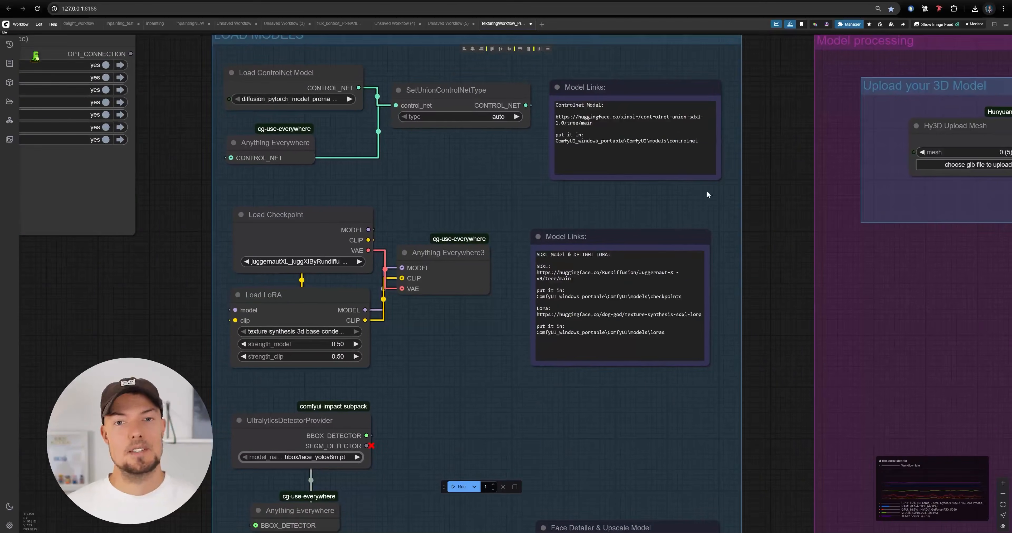
{"action": "scroll", "coordinate": [570, 62], "scroll_direction": "up", "scroll_amount": 4}
{"action": "scroll", "coordinate": [510, 171], "scroll_direction": "down", "scroll_amount": 5}
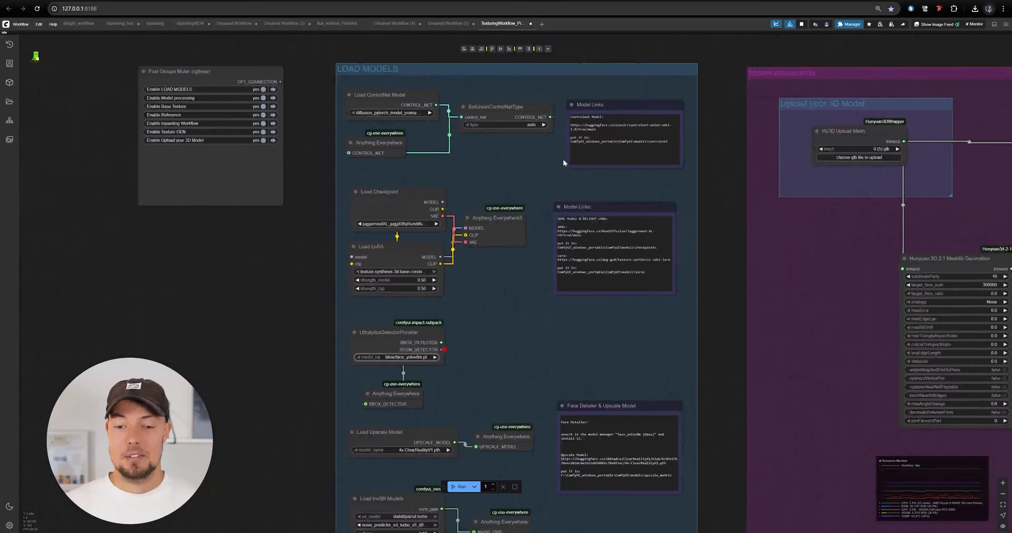
- Check the Load ControlNet Model node's available models and select diffusion_pytorch_model_promax.safetensors
{"action": "scroll", "coordinate": [788, 210], "scroll_direction": "up", "scroll_amount": 3}
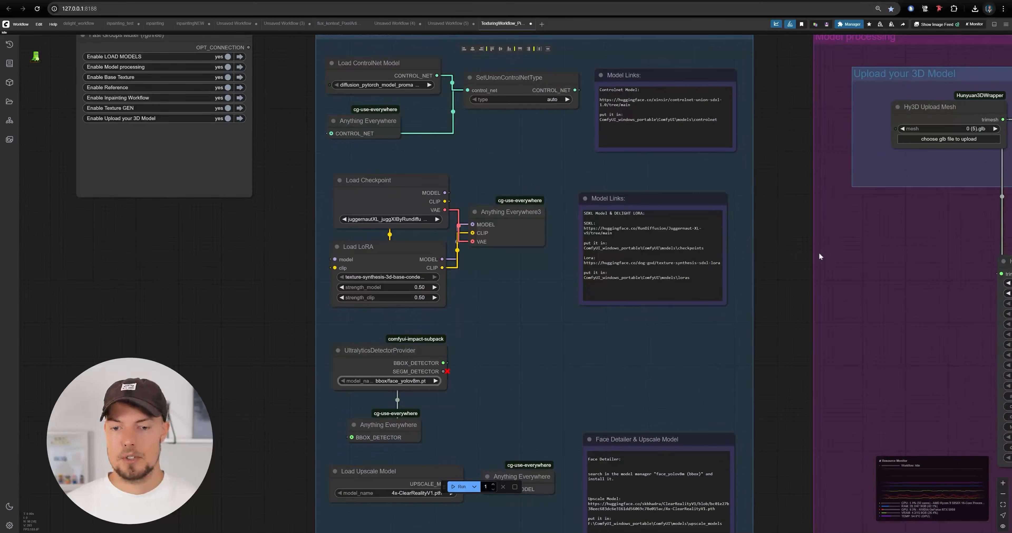
{"action": "left_click_drag", "start_coordinate": [820, 256], "coordinate": [789, 299]}
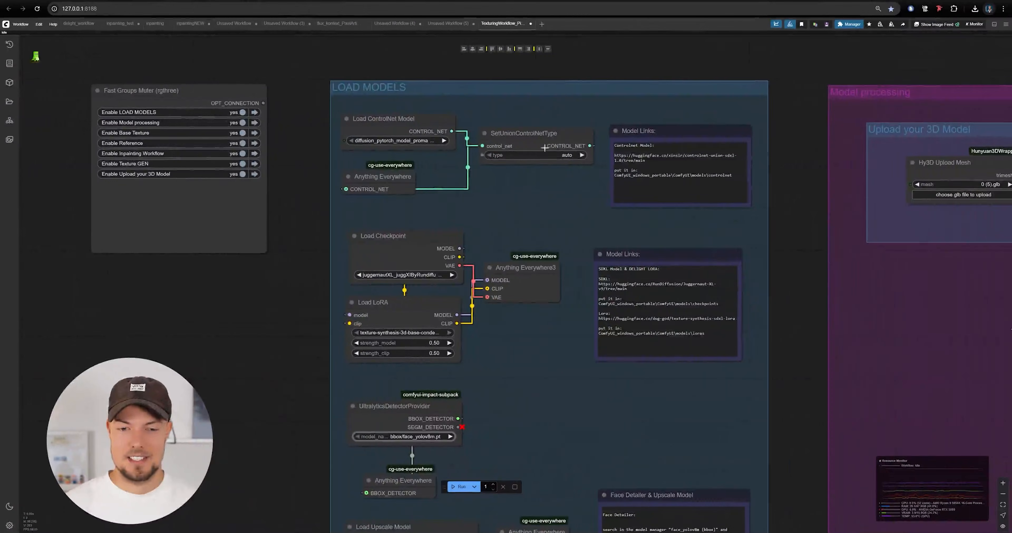
{"action": "scroll", "coordinate": [534, 191], "scroll_direction": "up", "scroll_amount": 5}
{"action": "left_click_drag", "start_coordinate": [609, 213], "coordinate": [526, 216]}
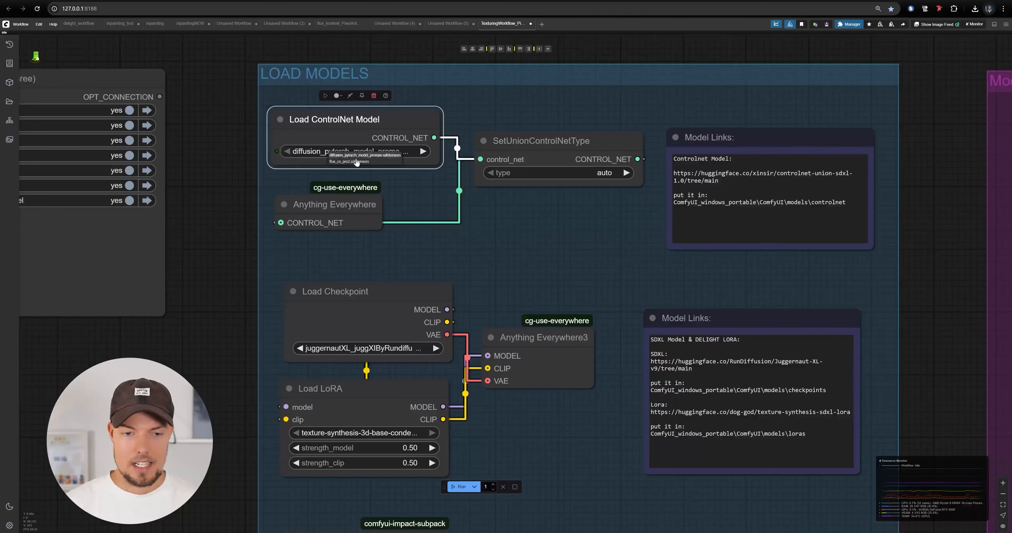
{"action": "scroll", "coordinate": [352, 159], "scroll_direction": "up", "scroll_amount": 5}
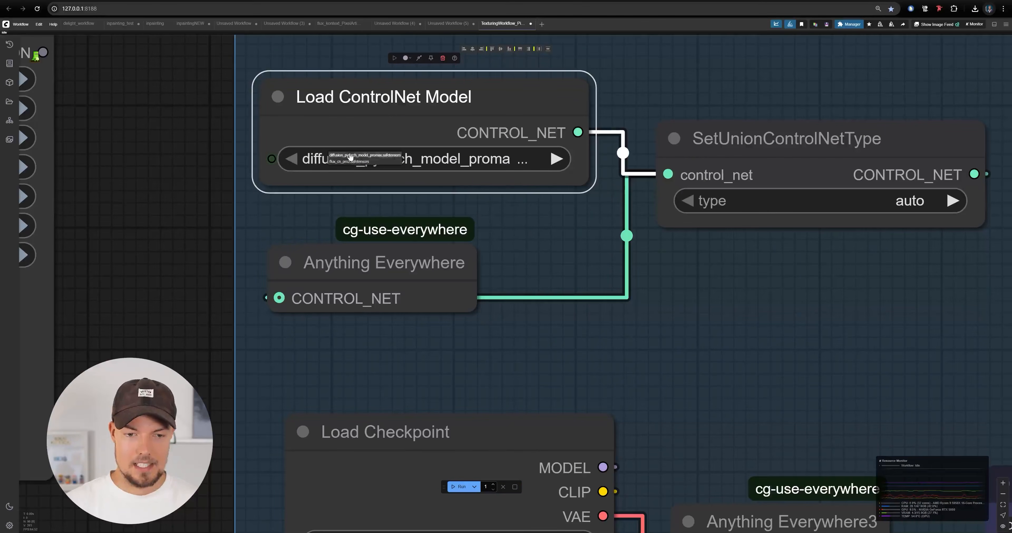
{"action": "left_click", "coordinate": [350, 162]}
{"action": "scroll", "coordinate": [550, 208], "scroll_direction": "down", "scroll_amount": 2}
{"action": "scroll", "coordinate": [387, 179], "scroll_direction": "up", "scroll_amount": 2}
{"action": "left_click", "coordinate": [384, 174]}
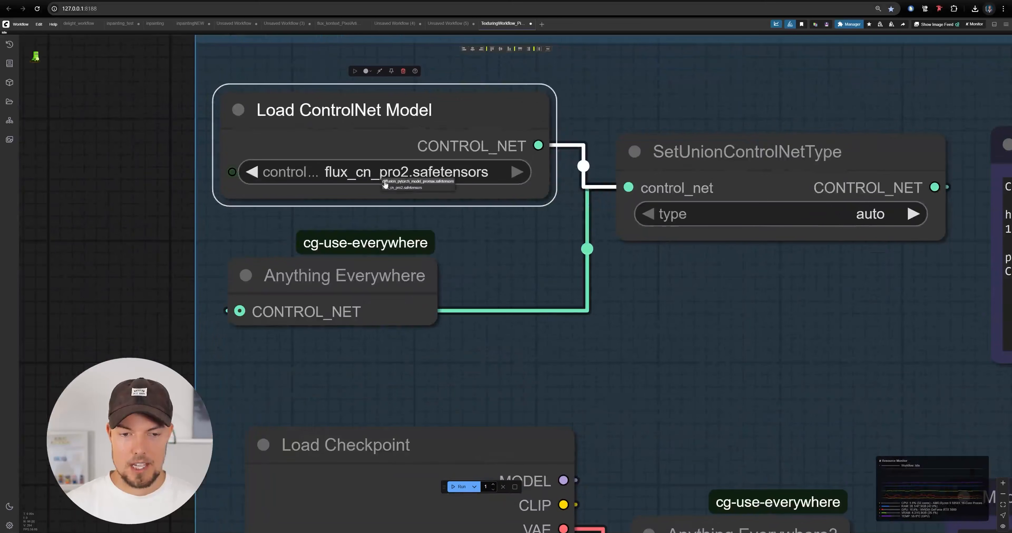
{"action": "left_click", "coordinate": [409, 181]}
{"action": "scroll", "coordinate": [371, 208], "scroll_direction": "down", "scroll_amount": 6}
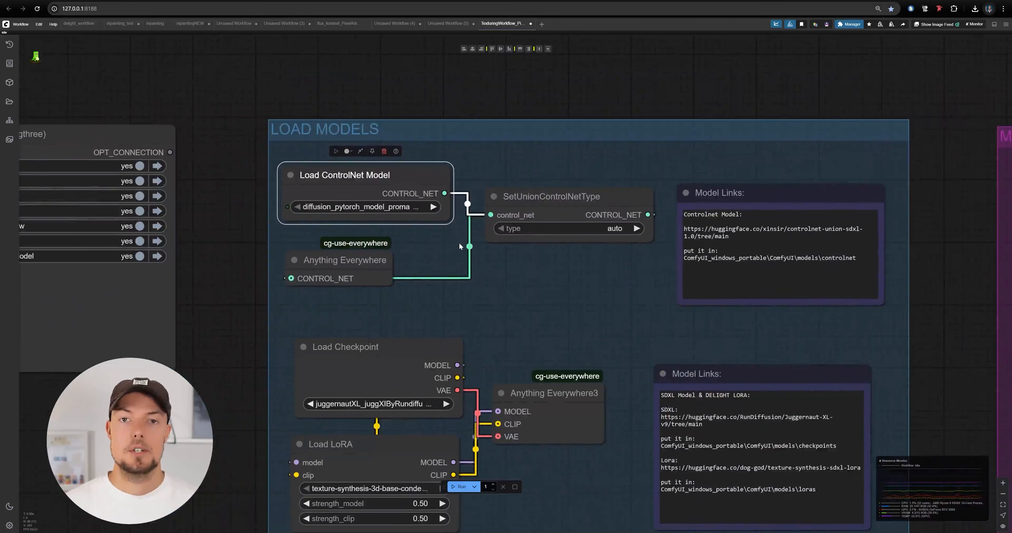
{"action": "left_click", "coordinate": [394, 206]}
{"action": "left_click", "coordinate": [589, 287]}
- Examine the Load Checkpoint node's available models alongside the SDXL download link and its target folder
{"action": "left_click_drag", "start_coordinate": [506, 309], "coordinate": [515, 173]}
{"action": "scroll", "coordinate": [566, 218], "scroll_direction": "down", "scroll_amount": 1}
{"action": "left_click_drag", "start_coordinate": [582, 201], "coordinate": [551, 216]}
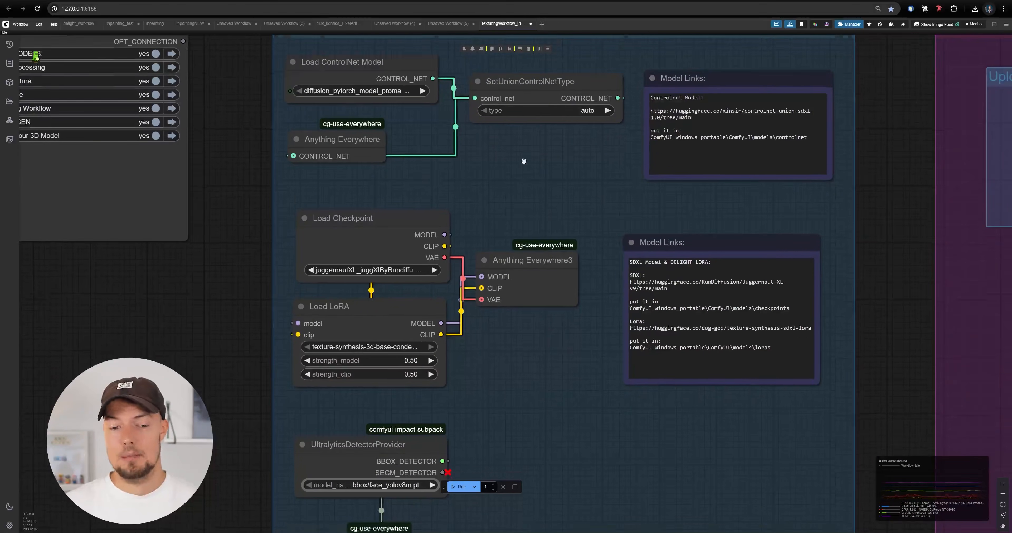
{"action": "scroll", "coordinate": [433, 227], "scroll_direction": "up", "scroll_amount": 3}
{"action": "scroll", "coordinate": [501, 159], "scroll_direction": "down", "scroll_amount": 4}
{"action": "left_click_drag", "start_coordinate": [483, 97], "coordinate": [469, 155]}
{"action": "left_click_drag", "start_coordinate": [440, 187], "coordinate": [450, 109]}
{"action": "scroll", "coordinate": [367, 143], "scroll_direction": "up", "scroll_amount": 4}
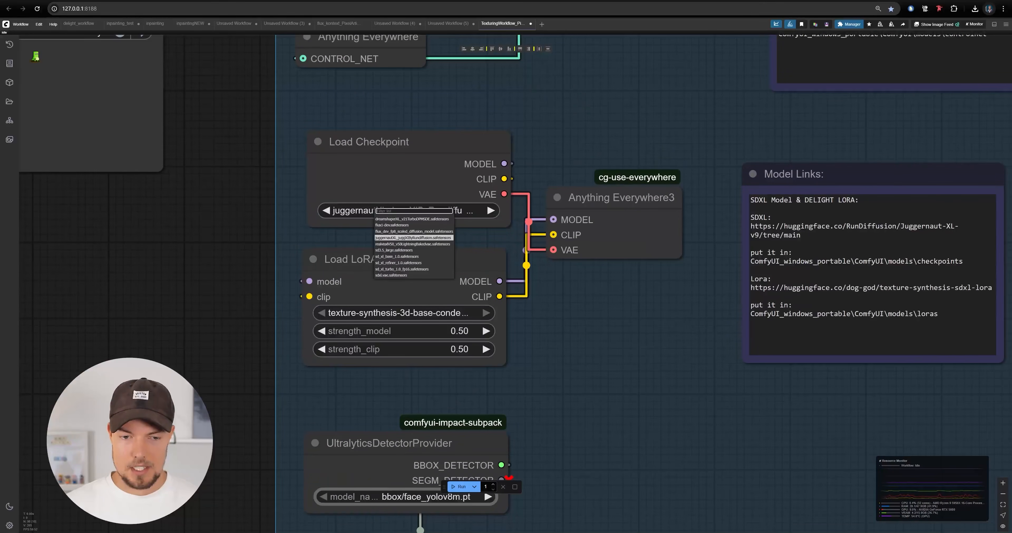
{"action": "left_click_drag", "start_coordinate": [589, 326], "coordinate": [520, 282]}
- Examine the Load LoRA node with its strength settings and the Lora download link in the LOAD MODELS group
{"action": "scroll", "coordinate": [375, 218], "scroll_direction": "down", "scroll_amount": 3}
{"action": "scroll", "coordinate": [309, 191], "scroll_direction": "down", "scroll_amount": 3}
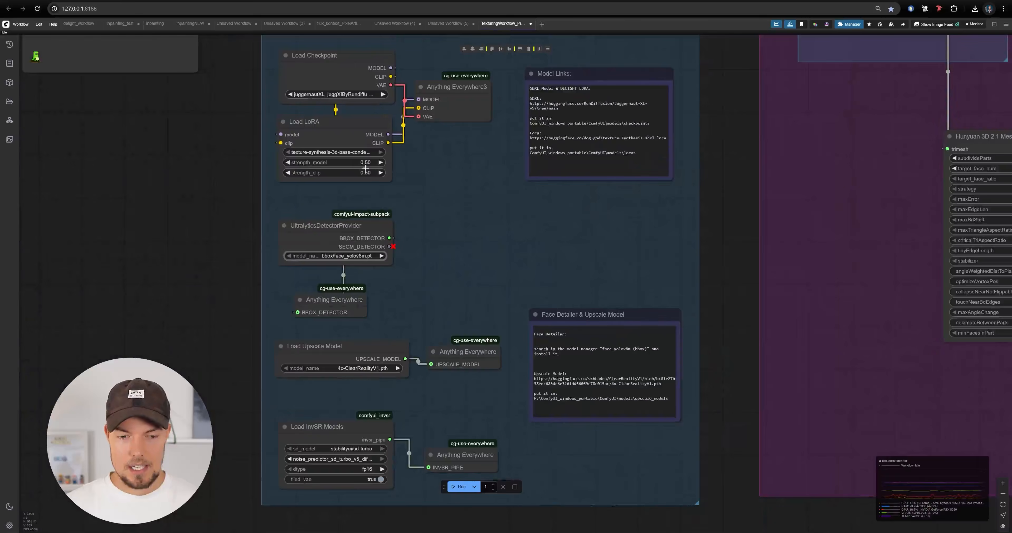
{"action": "scroll", "coordinate": [577, 280], "scroll_direction": "down", "scroll_amount": 1}
{"action": "left_click_drag", "start_coordinate": [660, 228], "coordinate": [666, 263]}
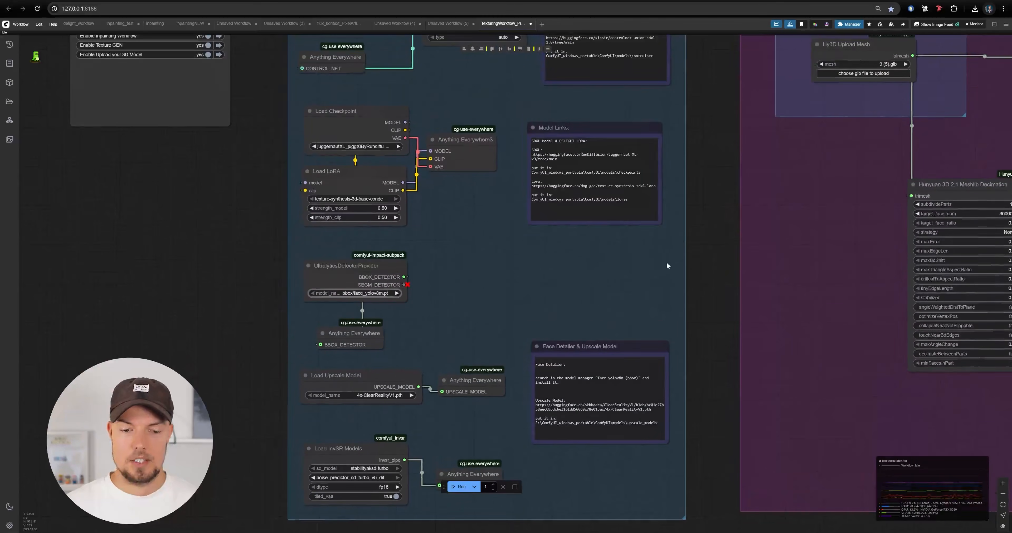
{"action": "scroll", "coordinate": [436, 214], "scroll_direction": "up", "scroll_amount": 3}
{"action": "left_click", "coordinate": [354, 196]}
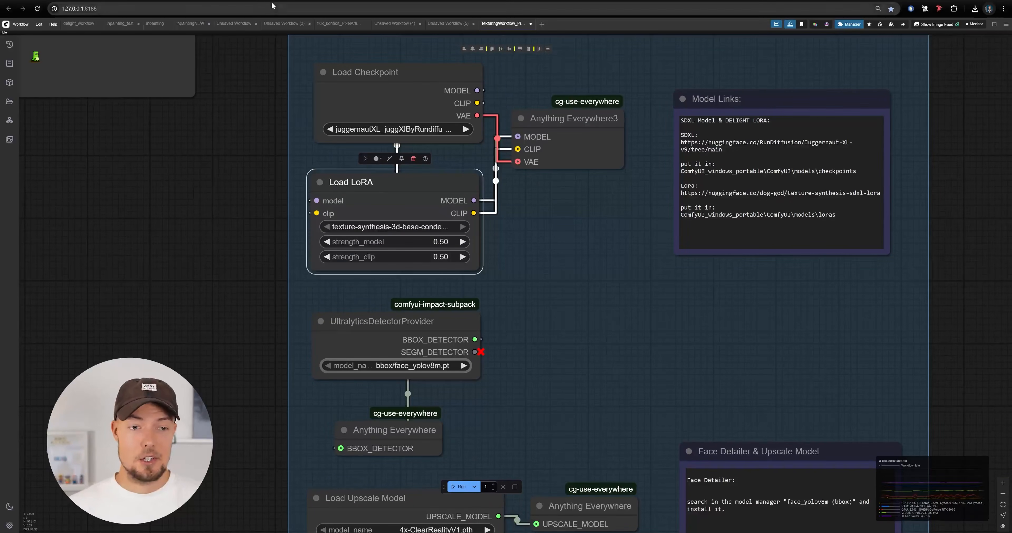
{"action": "scroll", "coordinate": [531, 232], "scroll_direction": "down", "scroll_amount": 2}
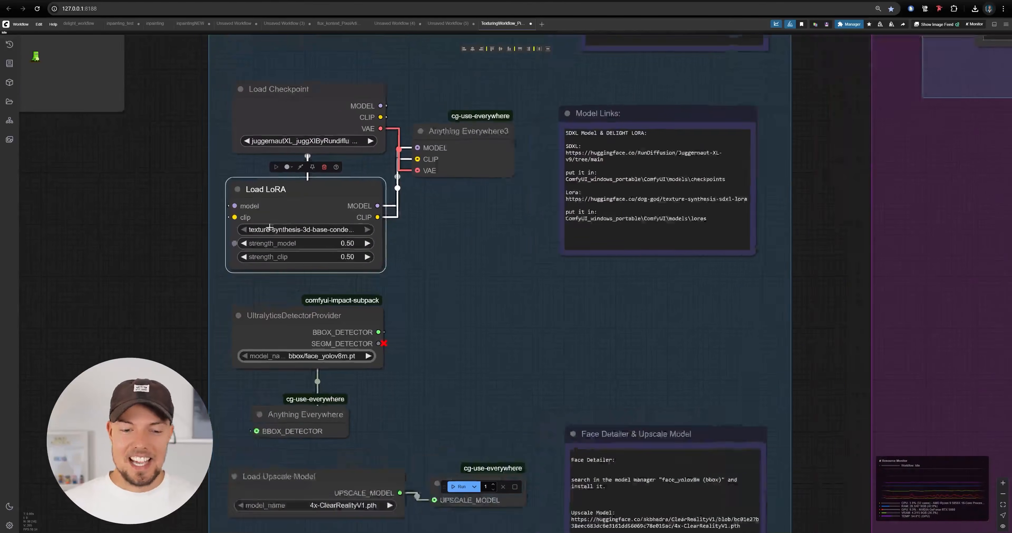
{"action": "scroll", "coordinate": [275, 173], "scroll_direction": "up", "scroll_amount": 2}
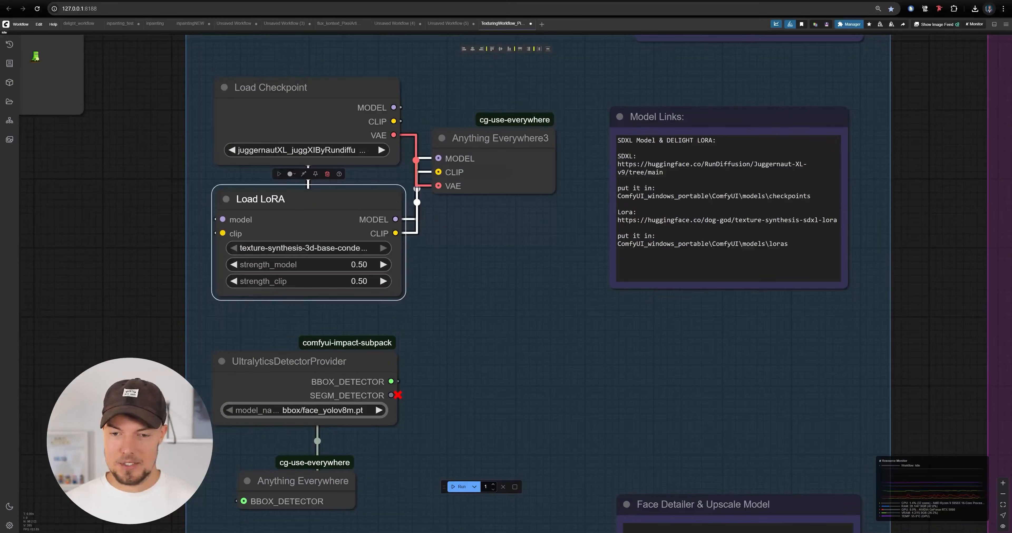
{"action": "left_click_drag", "start_coordinate": [545, 269], "coordinate": [568, 287]}
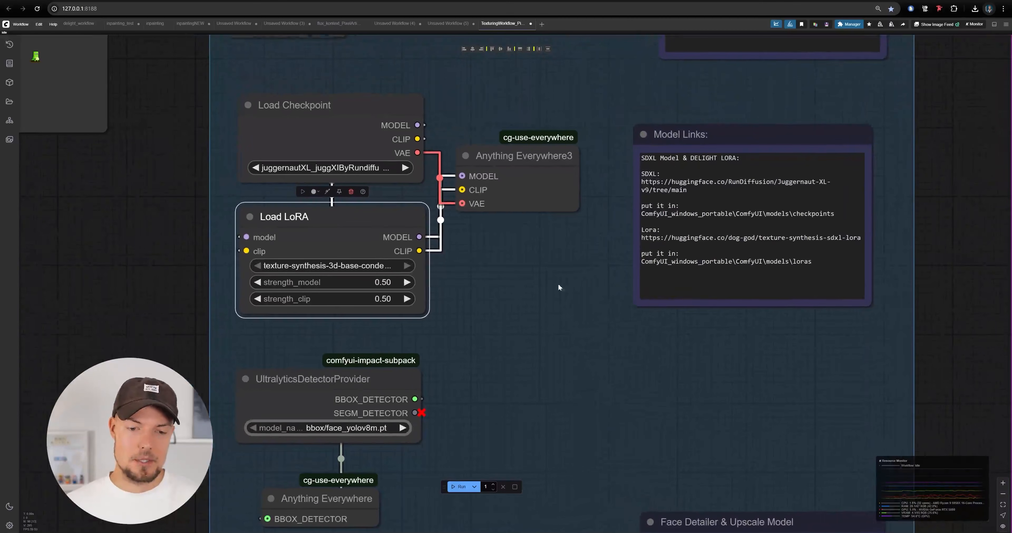
{"action": "left_click_drag", "start_coordinate": [334, 229], "coordinate": [332, 231]}
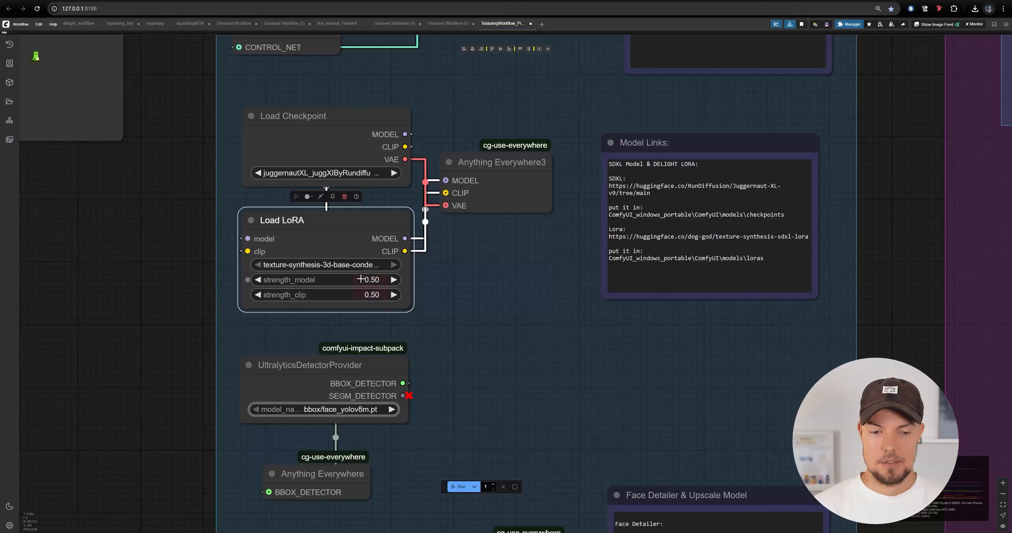
{"action": "scroll", "coordinate": [506, 289], "scroll_direction": "down", "scroll_amount": 5}
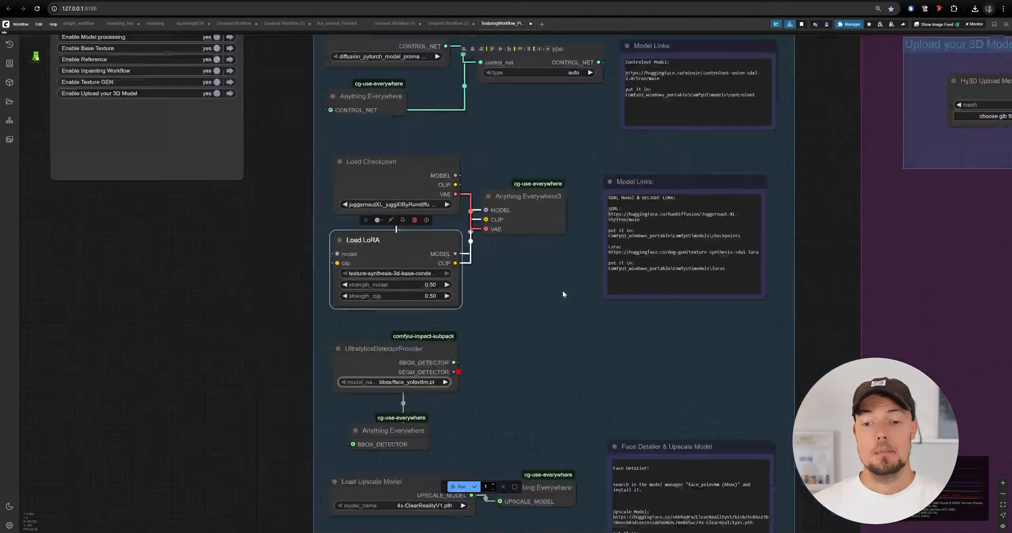
{"action": "scroll", "coordinate": [513, 309], "scroll_direction": "up", "scroll_amount": 6}
{"action": "scroll", "coordinate": [431, 316], "scroll_direction": "down", "scroll_amount": 4}
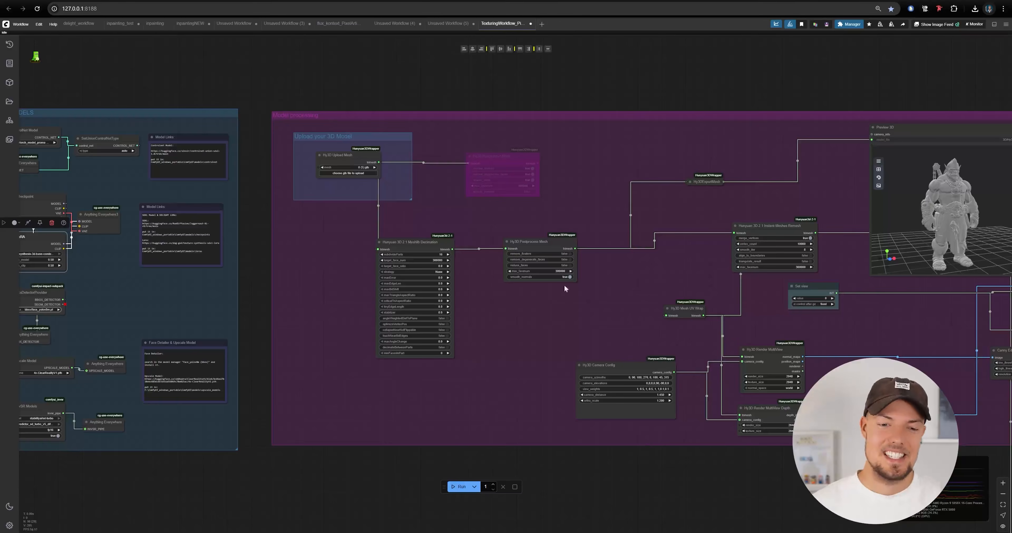
- Open the glb file chooser of the Hy3D Upload Mesh node and close it without choosing a file
{"action": "scroll", "coordinate": [350, 145], "scroll_direction": "up", "scroll_amount": 6}
{"action": "left_click", "coordinate": [389, 179]}
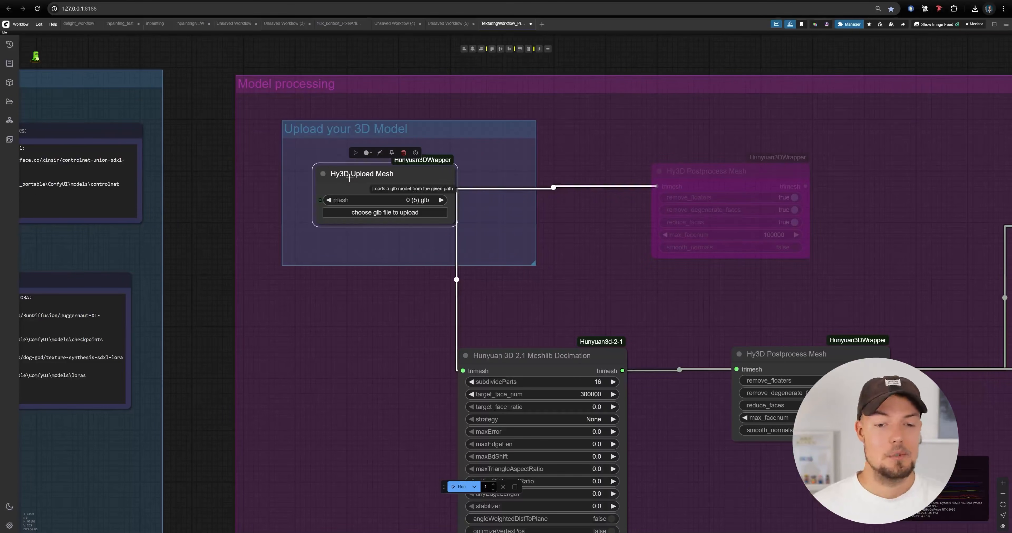
{"action": "left_click", "coordinate": [408, 213]}
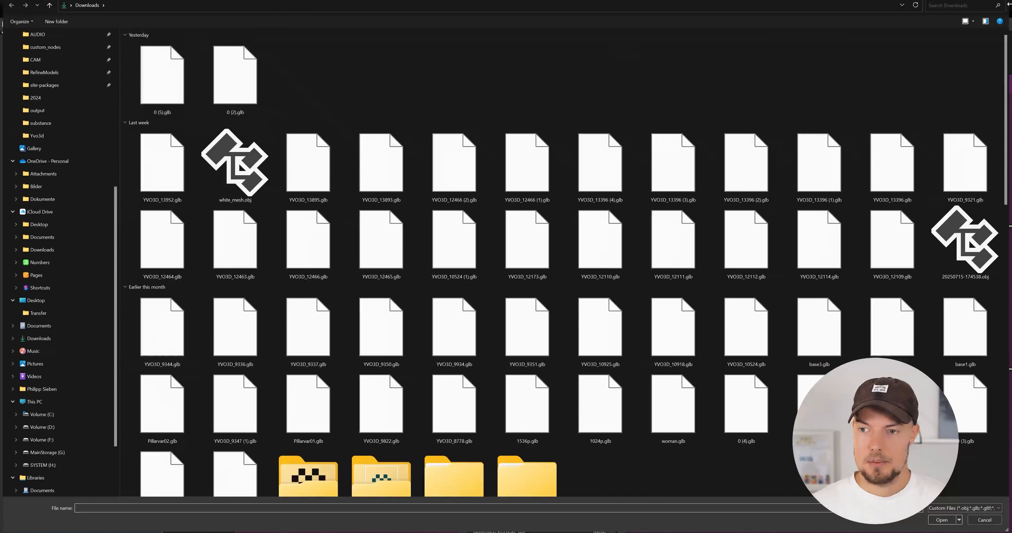
{"action": "key", "text": "Escape"}
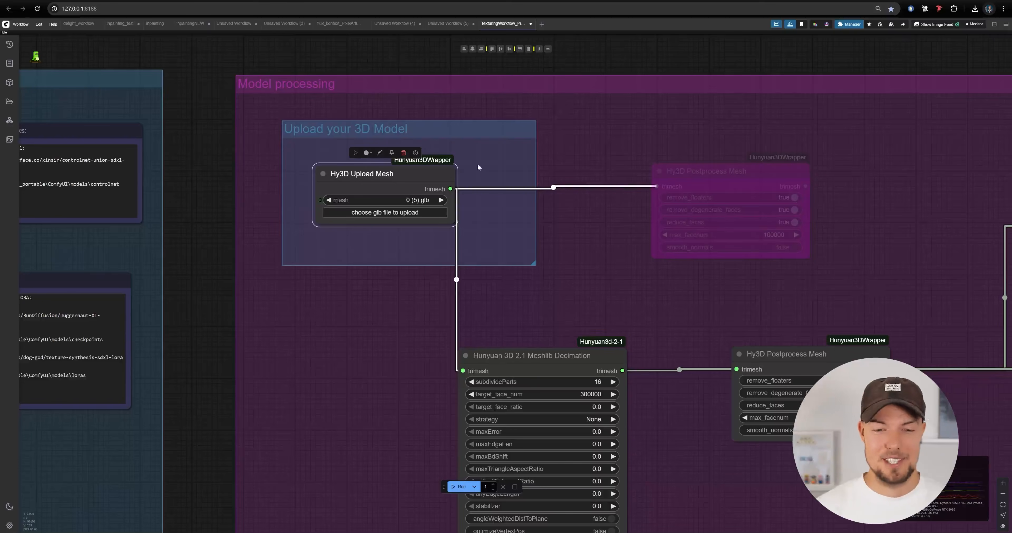
- Examine the Model processing group from the Hy3D Upload Mesh node to the Preview 3D node
{"action": "scroll", "coordinate": [447, 178], "scroll_direction": "up", "scroll_amount": 5}
{"action": "scroll", "coordinate": [377, 222], "scroll_direction": "down", "scroll_amount": 10}
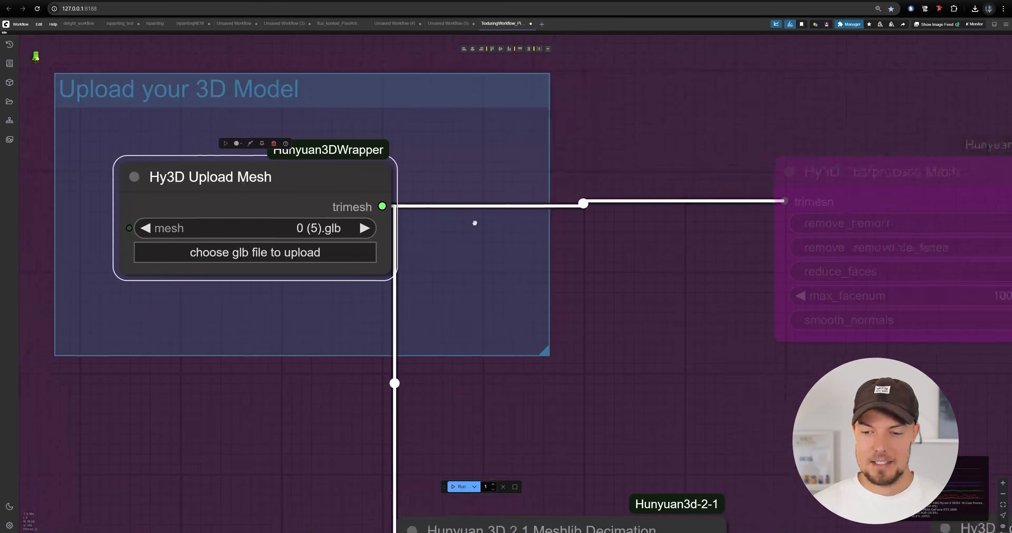
{"action": "scroll", "coordinate": [368, 208], "scroll_direction": "up", "scroll_amount": 2}
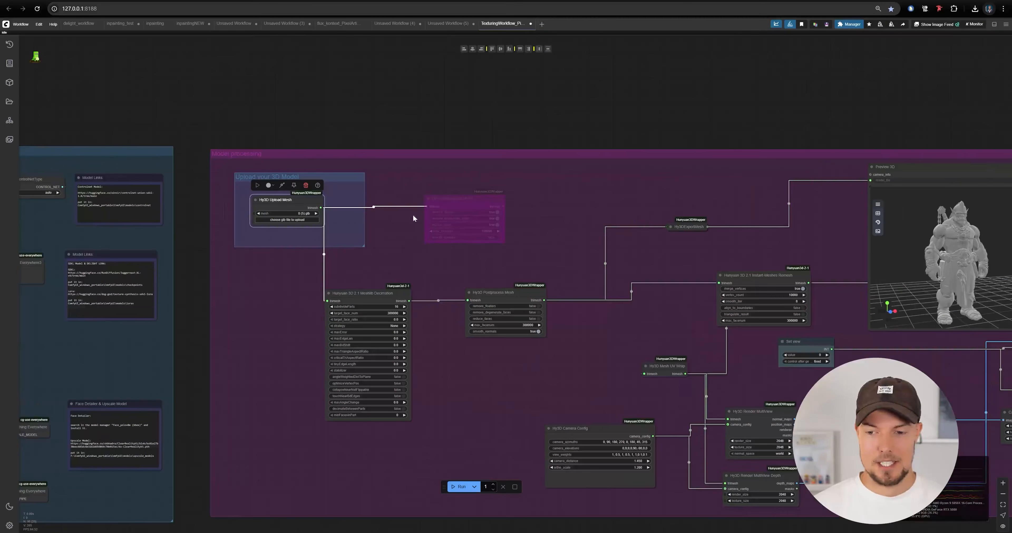
{"action": "scroll", "coordinate": [853, 205], "scroll_direction": "up", "scroll_amount": 5}
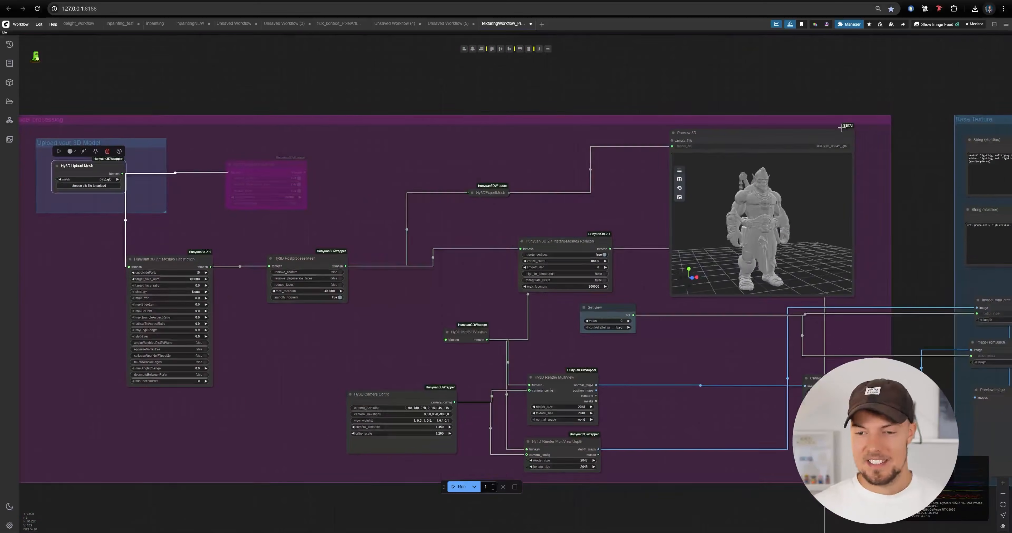
{"action": "left_click_drag", "start_coordinate": [516, 214], "coordinate": [636, 198]}
{"action": "scroll", "coordinate": [571, 220], "scroll_direction": "up", "scroll_amount": 6}
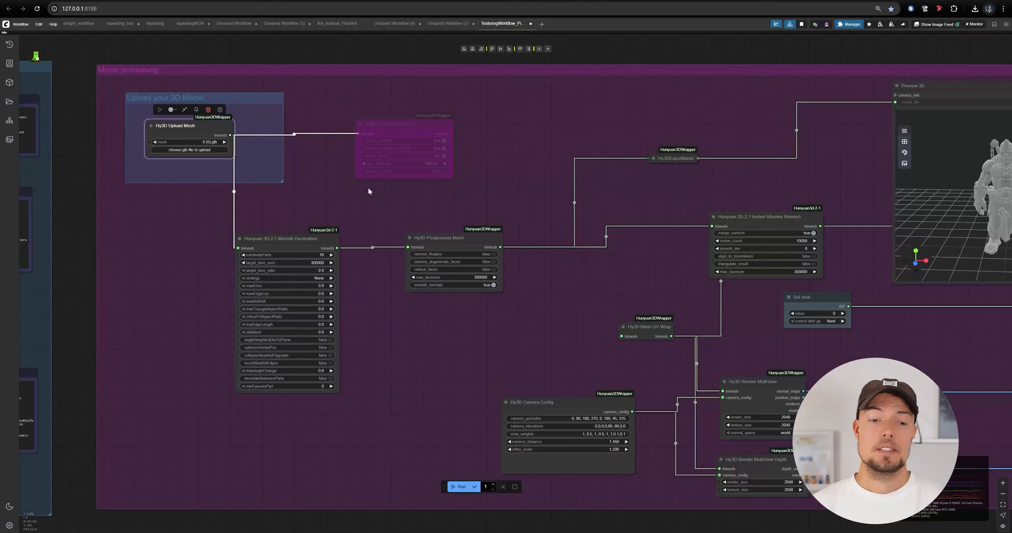
- Inspect the Hunyuan 3D 2.1 Meshlib Decimation node and its target face number setting
{"action": "scroll", "coordinate": [268, 181], "scroll_direction": "up", "scroll_amount": 5}
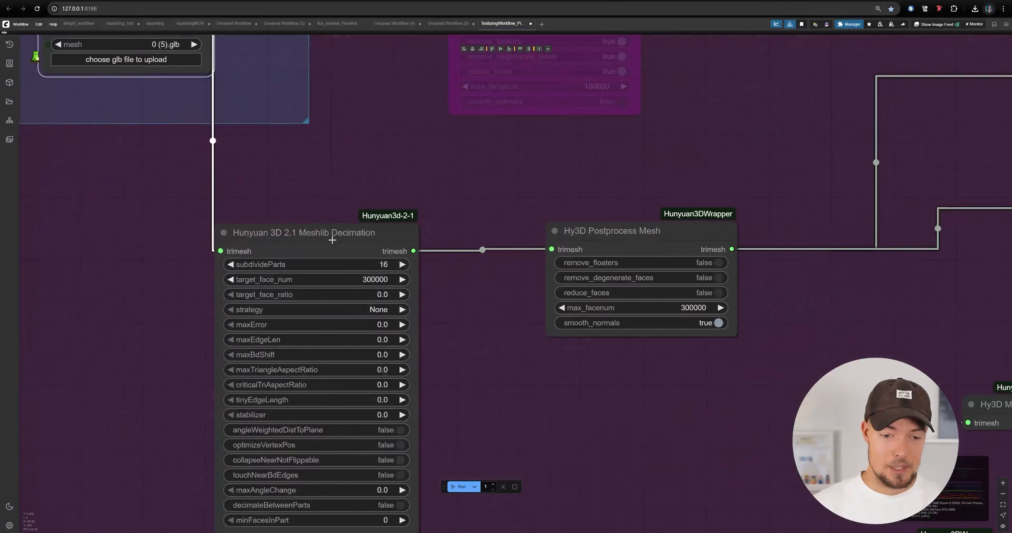
{"action": "left_click_drag", "start_coordinate": [377, 245], "coordinate": [383, 243]}
{"action": "left_click_drag", "start_coordinate": [356, 245], "coordinate": [303, 159]}
{"action": "scroll", "coordinate": [303, 159], "scroll_direction": "down", "scroll_amount": 1}
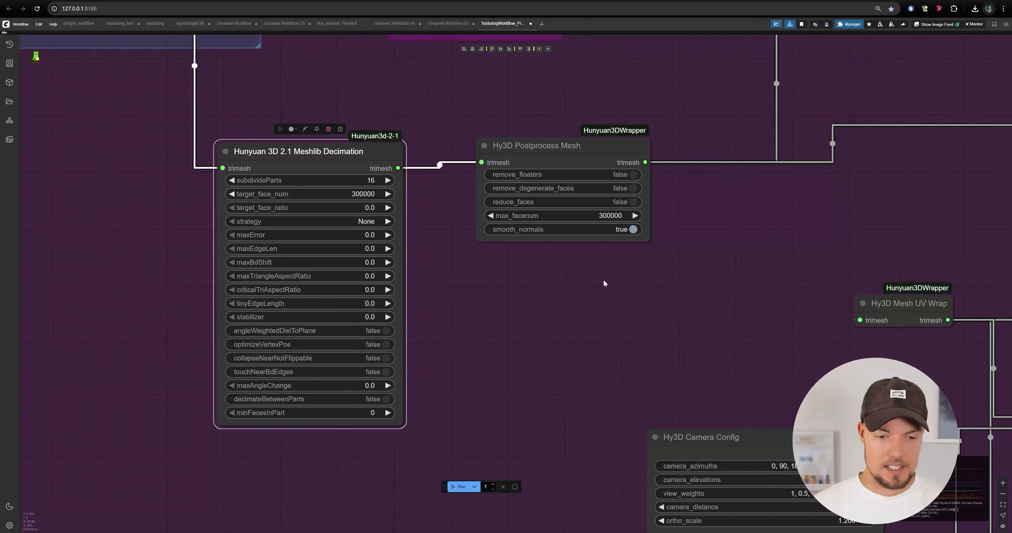
{"action": "left_click_drag", "start_coordinate": [606, 283], "coordinate": [592, 310]}
{"action": "left_click_drag", "start_coordinate": [684, 238], "coordinate": [684, 266]}
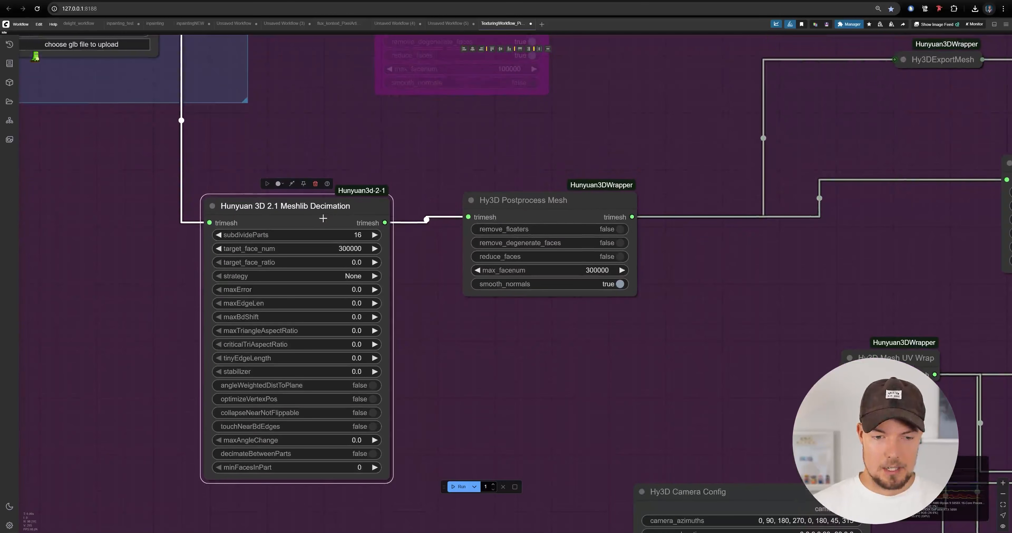
{"action": "left_click_drag", "start_coordinate": [323, 218], "coordinate": [338, 223]}
{"action": "scroll", "coordinate": [563, 332], "scroll_direction": "down", "scroll_amount": 5}
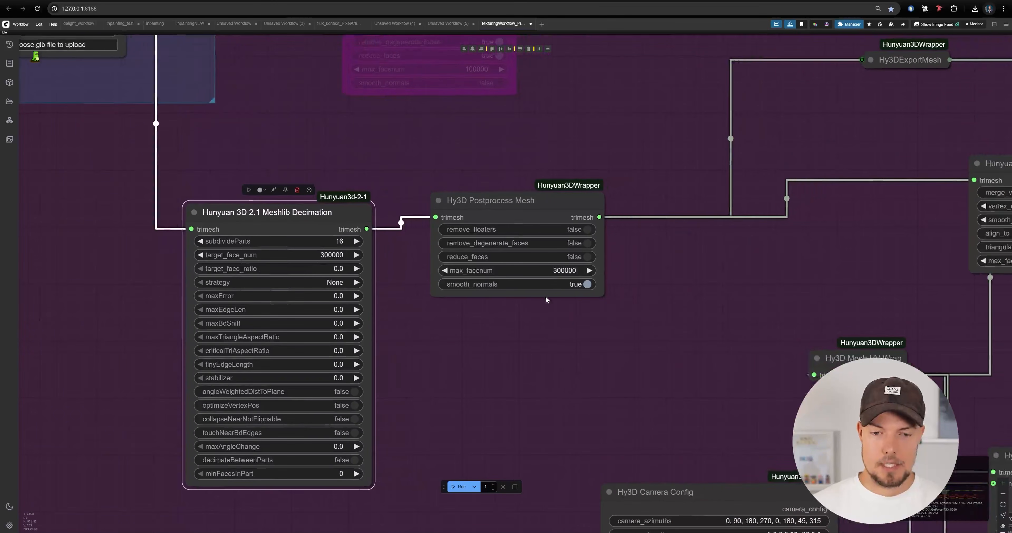
- Inspect the Hy3D Postprocess Mesh node that follows the decimation, including its max_facenum and smooth_normals settings
{"action": "scroll", "coordinate": [517, 249], "scroll_direction": "up", "scroll_amount": 2}
{"action": "left_click_drag", "start_coordinate": [518, 249], "coordinate": [604, 240]}
{"action": "scroll", "coordinate": [463, 268], "scroll_direction": "down", "scroll_amount": 3}
{"action": "scroll", "coordinate": [603, 241], "scroll_direction": "up", "scroll_amount": 3}
{"action": "mouse_move", "coordinate": [503, 223]}
{"action": "left_mouse_down"}
{"action": "mouse_move", "coordinate": [558, 230]}
{"action": "mouse_move", "coordinate": [507, 235]}
{"action": "left_mouse_up"}
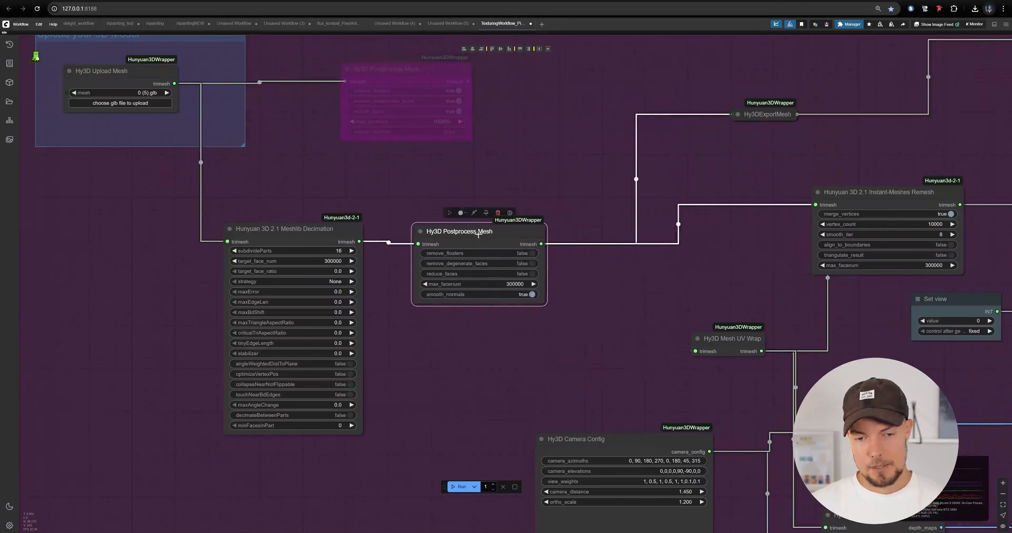
{"action": "scroll", "coordinate": [562, 334], "scroll_direction": "up", "scroll_amount": 3}
- Inspect the Hunyuan 3D 2.1 Instant-Meshes Remesh node and its vertex count settings beside the Preview 3D node
{"action": "left_click_drag", "start_coordinate": [629, 262], "coordinate": [280, 273]}
{"action": "scroll", "coordinate": [280, 272], "scroll_direction": "down", "scroll_amount": 7}
{"action": "left_click_drag", "start_coordinate": [592, 335], "coordinate": [543, 338]}
{"action": "scroll", "coordinate": [495, 225], "scroll_direction": "up", "scroll_amount": 1}
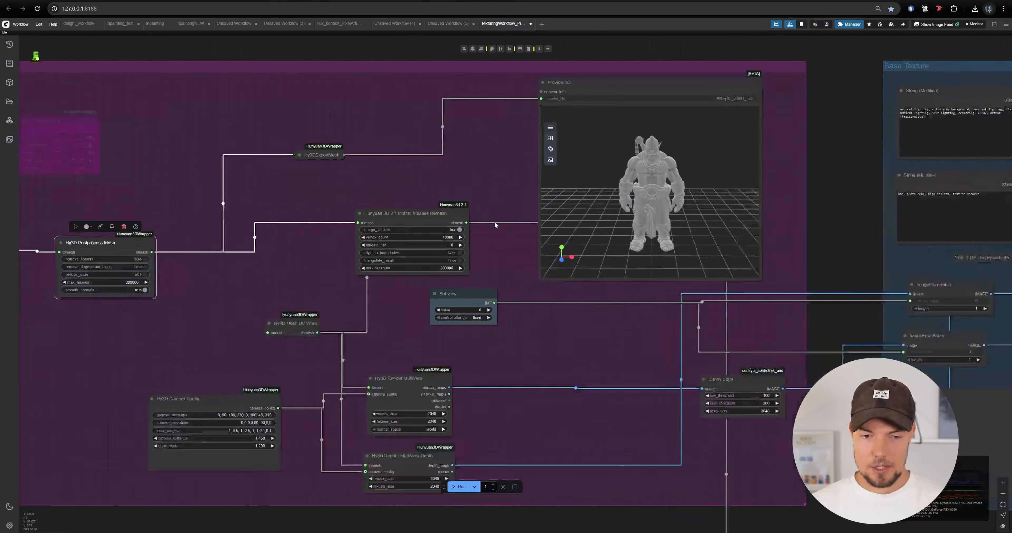
{"action": "scroll", "coordinate": [495, 224], "scroll_direction": "up", "scroll_amount": 2}
{"action": "left_click_drag", "start_coordinate": [354, 220], "coordinate": [317, 174]}
{"action": "left_click_drag", "start_coordinate": [431, 222], "coordinate": [434, 238]}
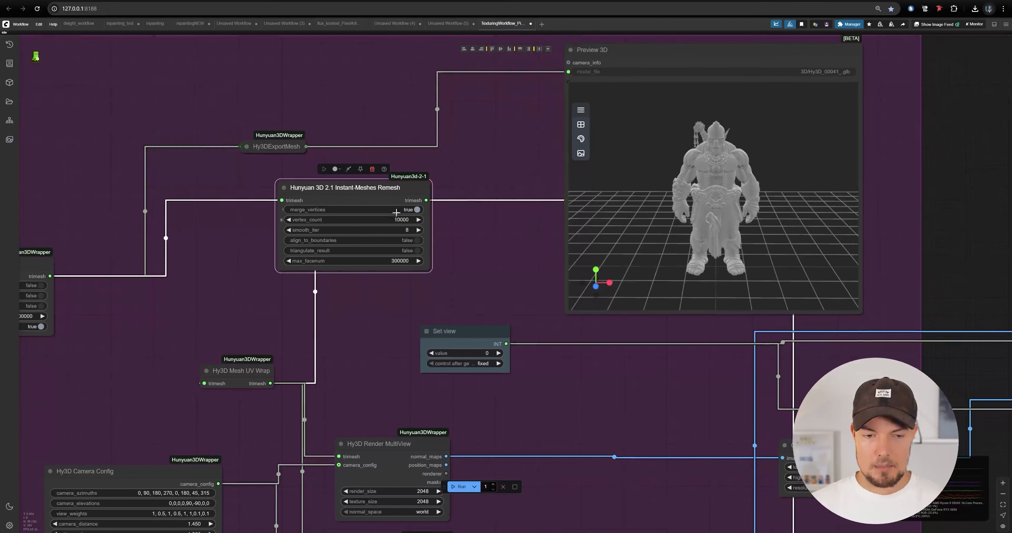
- Examine the Hy3D Mesh UV Wrap node and its connections to the remesh and multiview render nodes
{"action": "scroll", "coordinate": [482, 208], "scroll_direction": "down", "scroll_amount": 4}
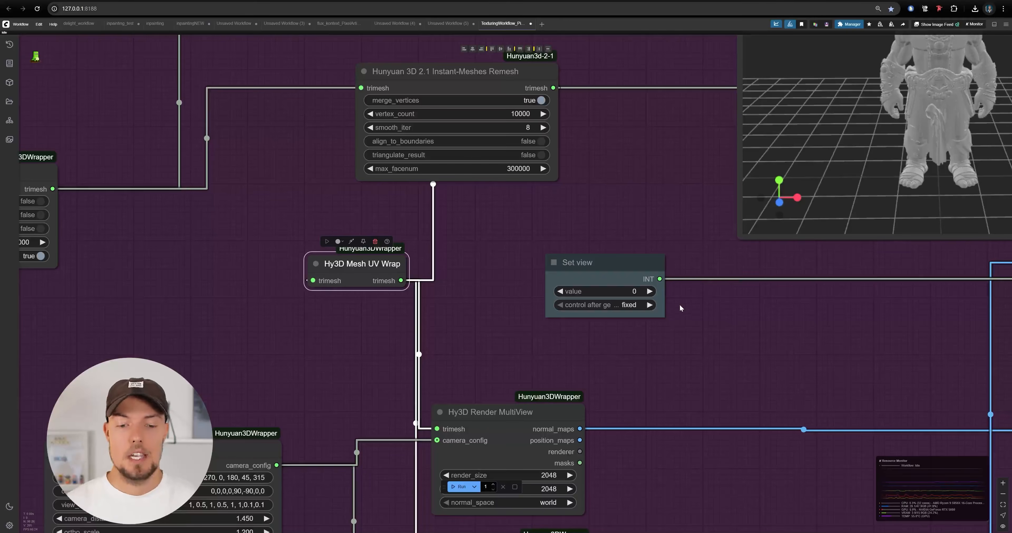
{"action": "scroll", "coordinate": [497, 253], "scroll_direction": "down", "scroll_amount": 3}
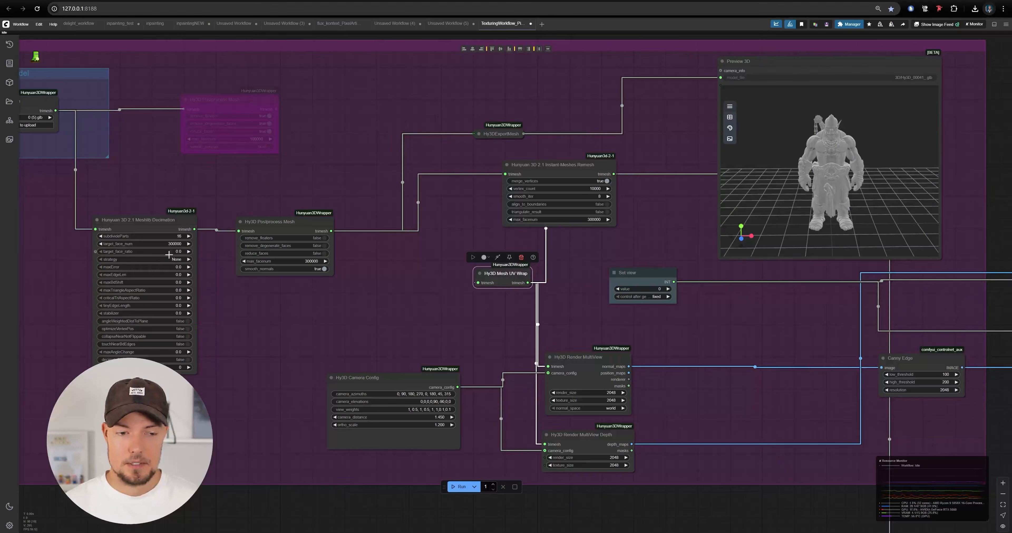
{"action": "scroll", "coordinate": [511, 310], "scroll_direction": "down", "scroll_amount": 4}
{"action": "scroll", "coordinate": [356, 330], "scroll_direction": "up", "scroll_amount": 6}
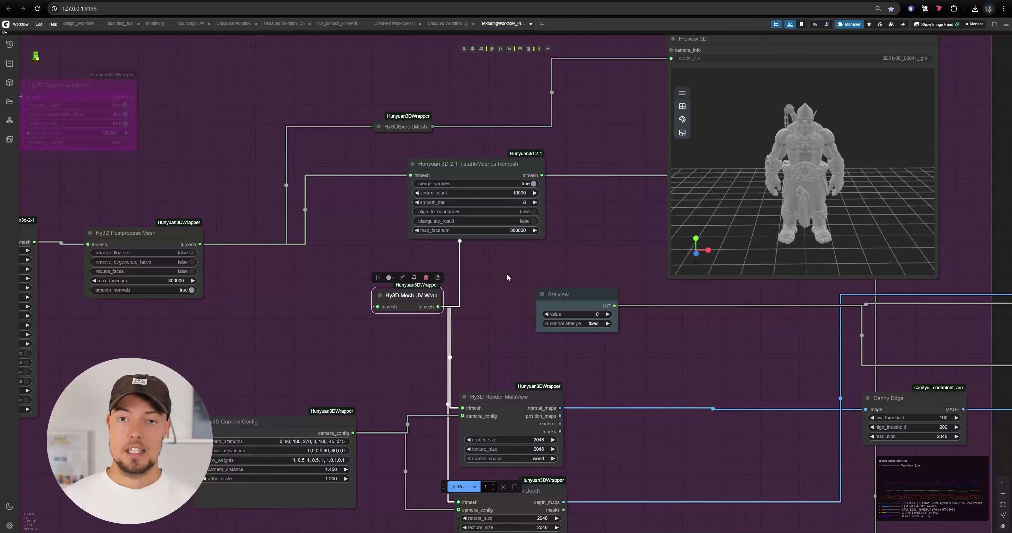
{"action": "scroll", "coordinate": [406, 284], "scroll_direction": "up", "scroll_amount": 4}
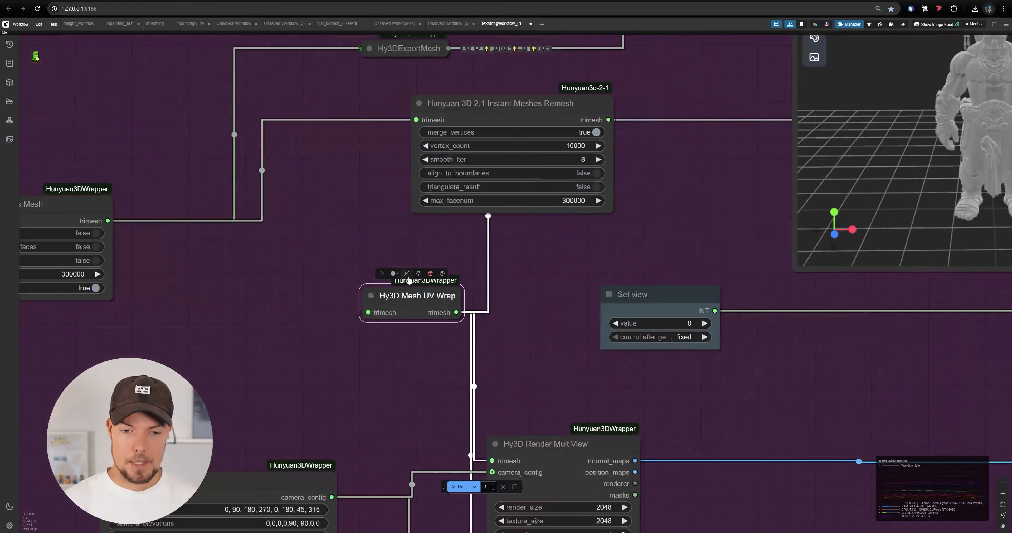
- Bypass the Hy3D Mesh UV Wrap node and switch it back on
{"action": "left_click", "coordinate": [407, 273]}
{"action": "left_click_drag", "start_coordinate": [400, 276], "coordinate": [381, 273]}
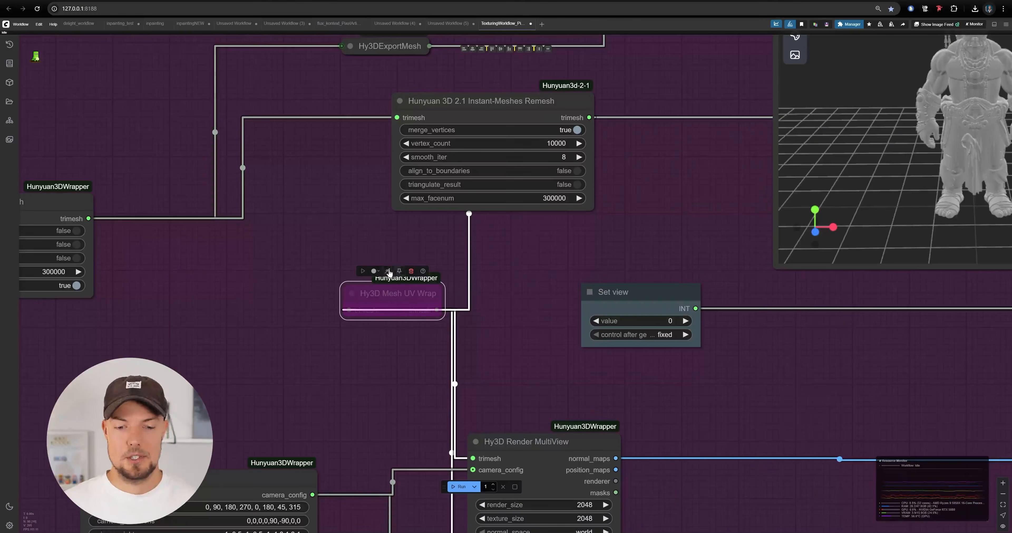
{"action": "left_click", "coordinate": [388, 271]}
- Inspect the Hy3D Render MultiView and Render MultiView Depth nodes and the Canny Edge node fed by the normal maps
{"action": "scroll", "coordinate": [172, 280], "scroll_direction": "down", "scroll_amount": 5}
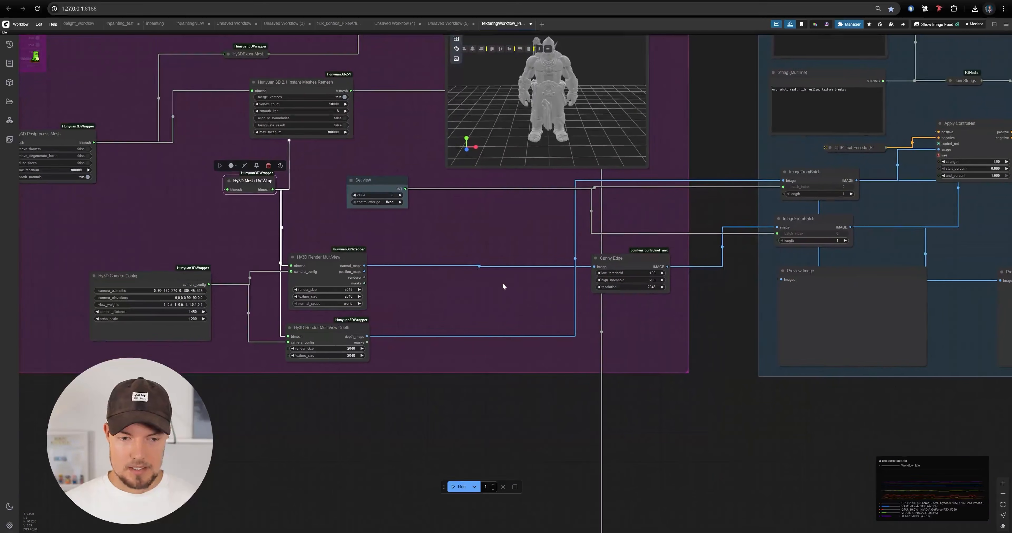
{"action": "left_click_drag", "start_coordinate": [501, 282], "coordinate": [505, 294]}
{"action": "left_click_drag", "start_coordinate": [326, 277], "coordinate": [332, 265]}
{"action": "left_click_drag", "start_coordinate": [333, 344], "coordinate": [338, 343]}
{"action": "left_click_drag", "start_coordinate": [439, 326], "coordinate": [169, 350]}
{"action": "left_click_drag", "start_coordinate": [697, 313], "coordinate": [722, 336]}
{"action": "scroll", "coordinate": [430, 289], "scroll_direction": "up", "scroll_amount": 2}
{"action": "left_click_drag", "start_coordinate": [373, 323], "coordinate": [379, 330]}
{"action": "mouse_move", "coordinate": [293, 304]}
{"action": "left_mouse_down"}
{"action": "mouse_move", "coordinate": [499, 285]}
{"action": "mouse_move", "coordinate": [284, 309]}
{"action": "left_mouse_up"}
{"action": "scroll", "coordinate": [436, 326], "scroll_direction": "up", "scroll_amount": 3}
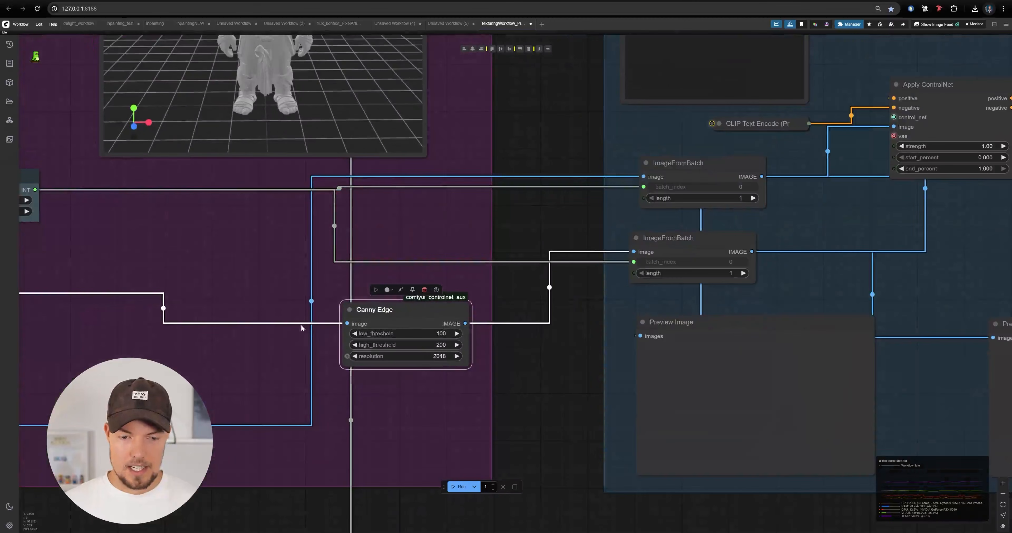
- Trace the Canny Edge and Render MultiView Depth outputs to the ImageFromBatch nodes in the Base Texture group
{"action": "left_click_drag", "start_coordinate": [474, 340], "coordinate": [422, 361]}
{"action": "scroll", "coordinate": [423, 362], "scroll_direction": "up", "scroll_amount": 1}
{"action": "scroll", "coordinate": [423, 362], "scroll_direction": "down", "scroll_amount": 7}
{"action": "left_click_drag", "start_coordinate": [500, 311], "coordinate": [396, 320]}
{"action": "left_click_drag", "start_coordinate": [605, 355], "coordinate": [572, 368]}
{"action": "left_click_drag", "start_coordinate": [376, 266], "coordinate": [683, 216]}
{"action": "left_click_drag", "start_coordinate": [456, 177], "coordinate": [459, 176]}
{"action": "left_click_drag", "start_coordinate": [272, 384], "coordinate": [278, 383]}
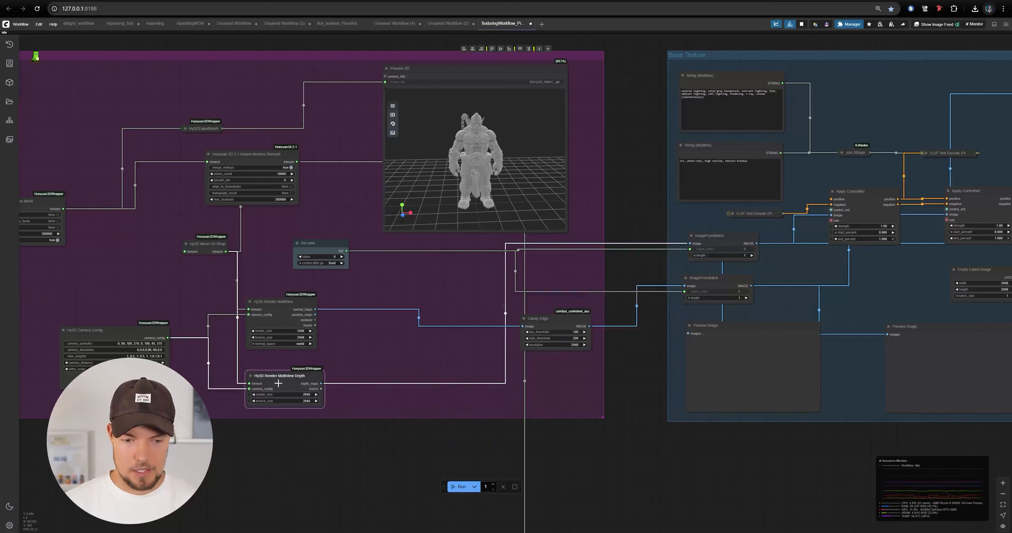
- Examine the Base Texture group's prompt strings, ControlNet nodes, KSampler and Image Comparer
{"action": "left_click_drag", "start_coordinate": [628, 363], "coordinate": [503, 386]}
{"action": "left_click_drag", "start_coordinate": [715, 401], "coordinate": [546, 379]}
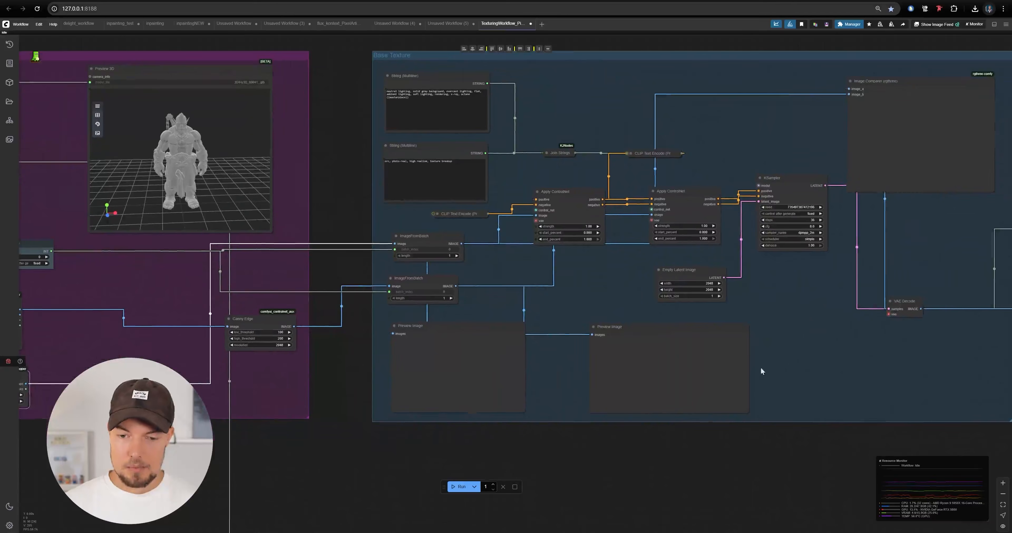
{"action": "scroll", "coordinate": [589, 273], "scroll_direction": "up", "scroll_amount": 4}
{"action": "left_click_drag", "start_coordinate": [580, 274], "coordinate": [451, 295]}
{"action": "scroll", "coordinate": [451, 295], "scroll_direction": "down", "scroll_amount": 3}
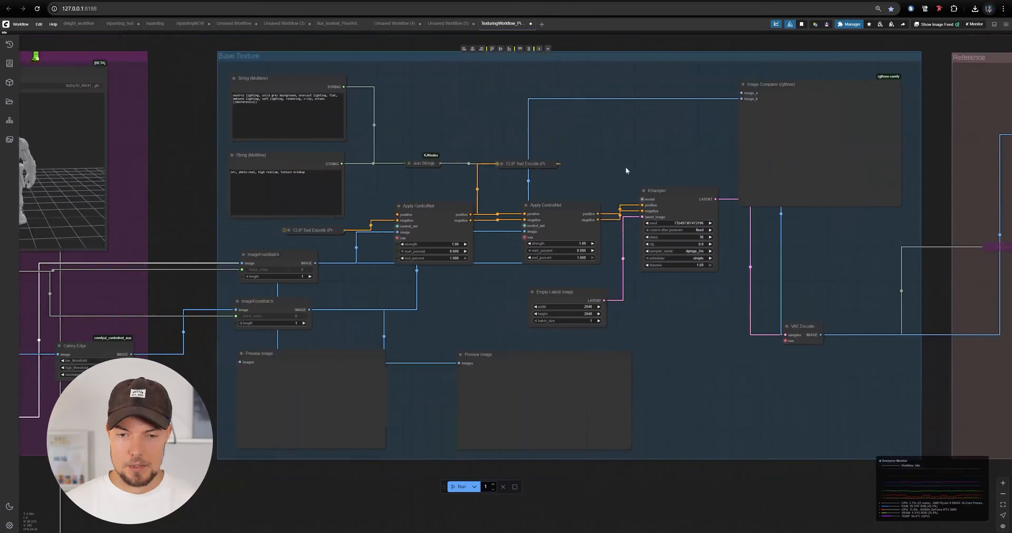
{"action": "left_click_drag", "start_coordinate": [626, 170], "coordinate": [565, 215]}
{"action": "scroll", "coordinate": [564, 215], "scroll_direction": "down", "scroll_amount": 1}
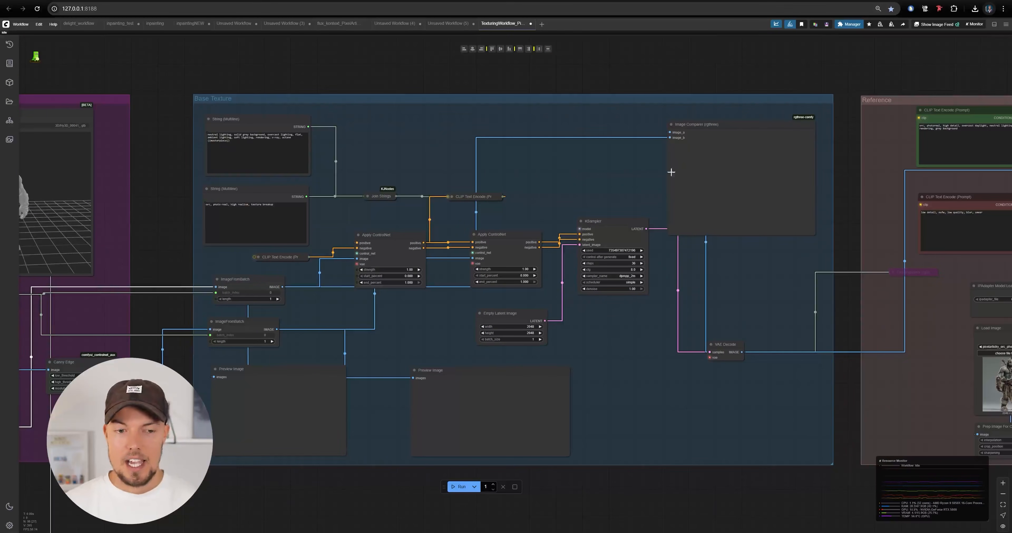
{"action": "left_click", "coordinate": [738, 165]}
- Disable the Reference, Inpainting Workflow and Texture GEN groups in the Fast Groups Muter node
{"action": "scroll", "coordinate": [649, 172], "scroll_direction": "down", "scroll_amount": 5}
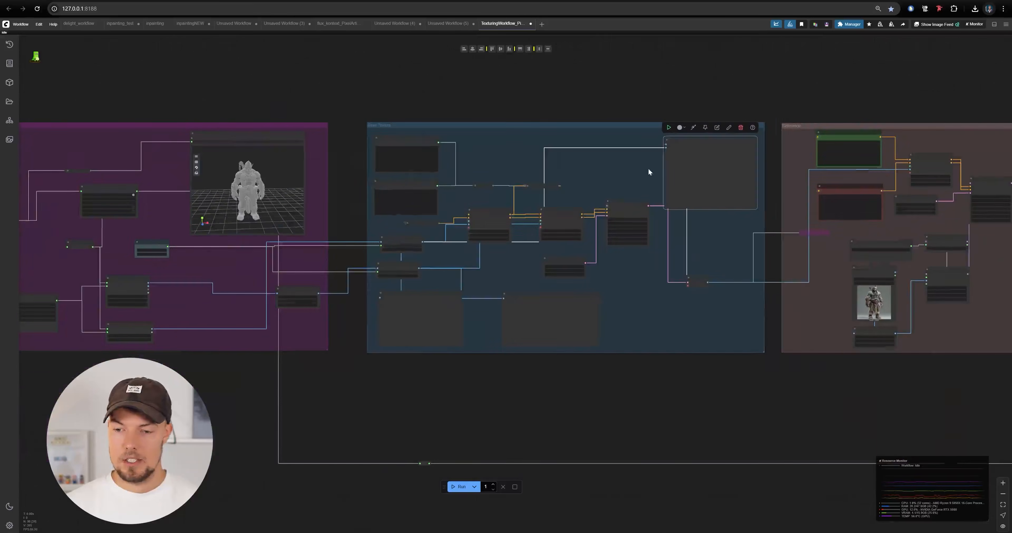
{"action": "scroll", "coordinate": [241, 218], "scroll_direction": "up", "scroll_amount": 1}
{"action": "left_click_drag", "start_coordinate": [564, 169], "coordinate": [705, 181]}
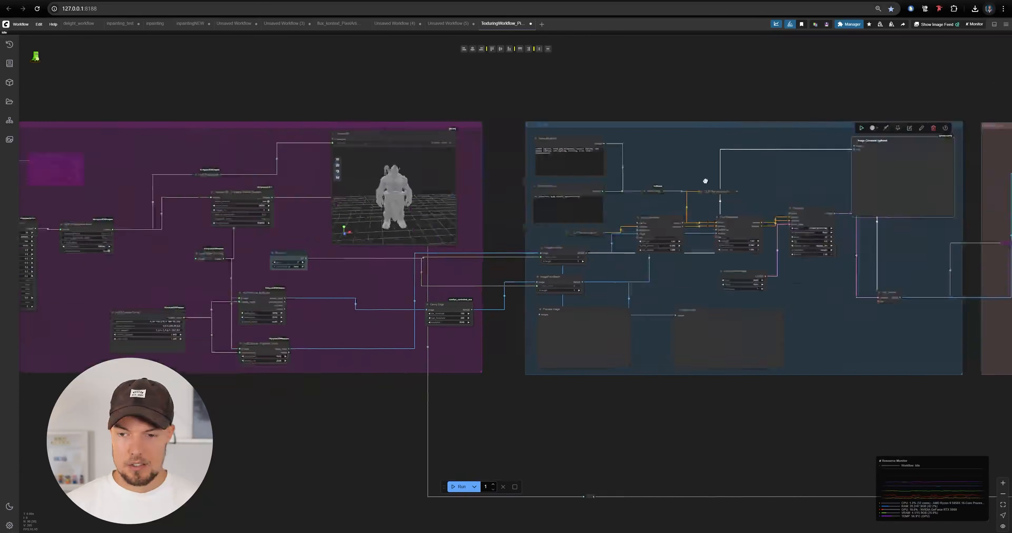
{"action": "left_click_drag", "start_coordinate": [158, 72], "coordinate": [744, 115]}
{"action": "left_click_drag", "start_coordinate": [125, 155], "coordinate": [414, 143]}
{"action": "scroll", "coordinate": [414, 144], "scroll_direction": "up", "scroll_amount": 14}
{"action": "left_click_drag", "start_coordinate": [687, 272], "coordinate": [613, 224]}
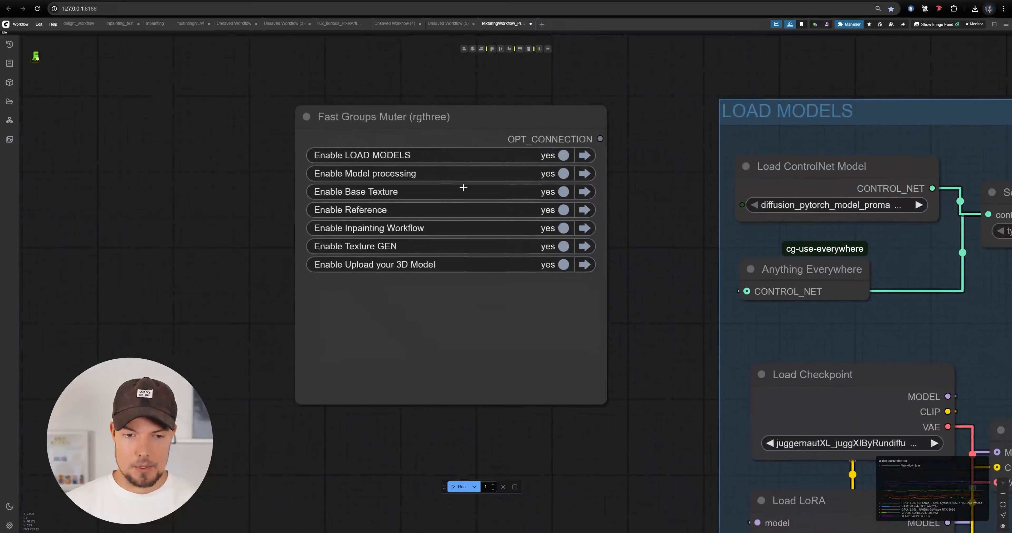
{"action": "left_click", "coordinate": [563, 211]}
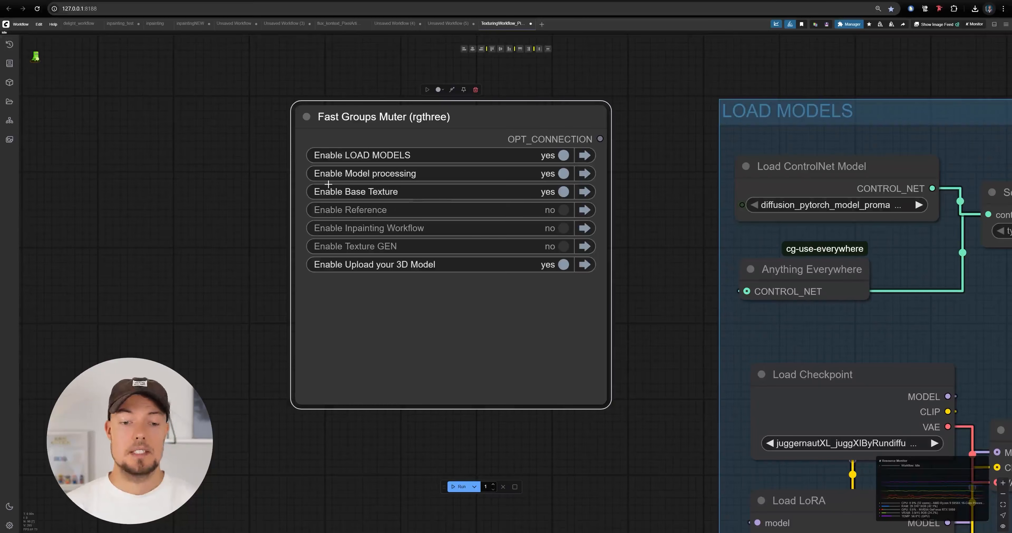
- Examine the Base Texture group's results in the Image Comparer and in the depth and edge Preview Image nodes
{"action": "left_click_drag", "start_coordinate": [669, 172], "coordinate": [611, 184]}
{"action": "scroll", "coordinate": [581, 220], "scroll_direction": "down", "scroll_amount": 7}
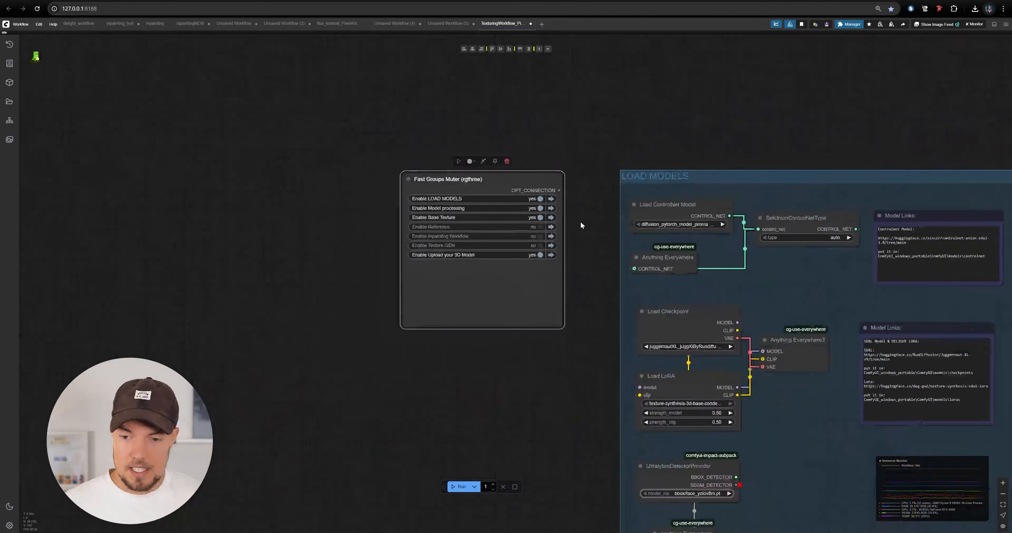
{"action": "scroll", "coordinate": [599, 197], "scroll_direction": "up", "scroll_amount": 6}
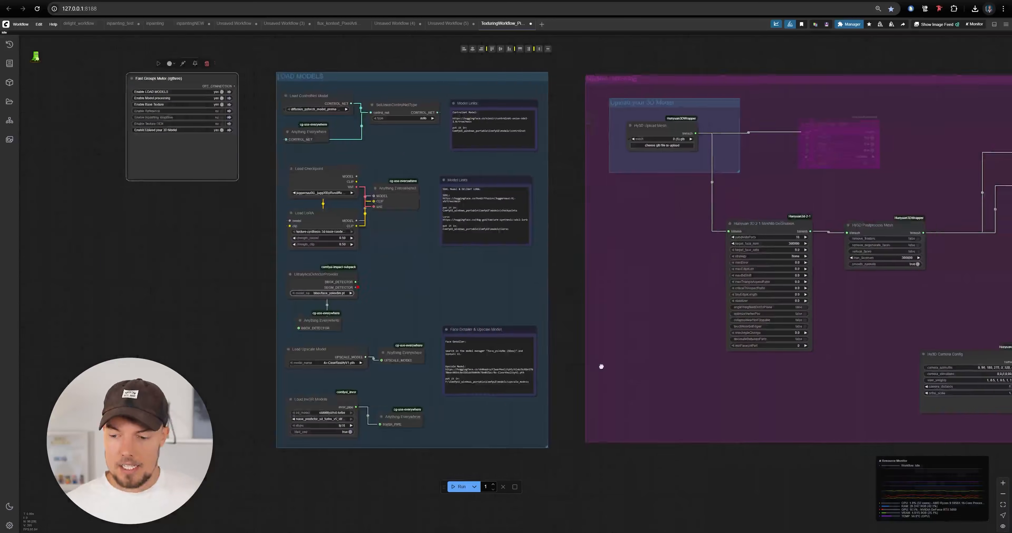
{"action": "left_click_drag", "start_coordinate": [648, 364], "coordinate": [466, 367]}
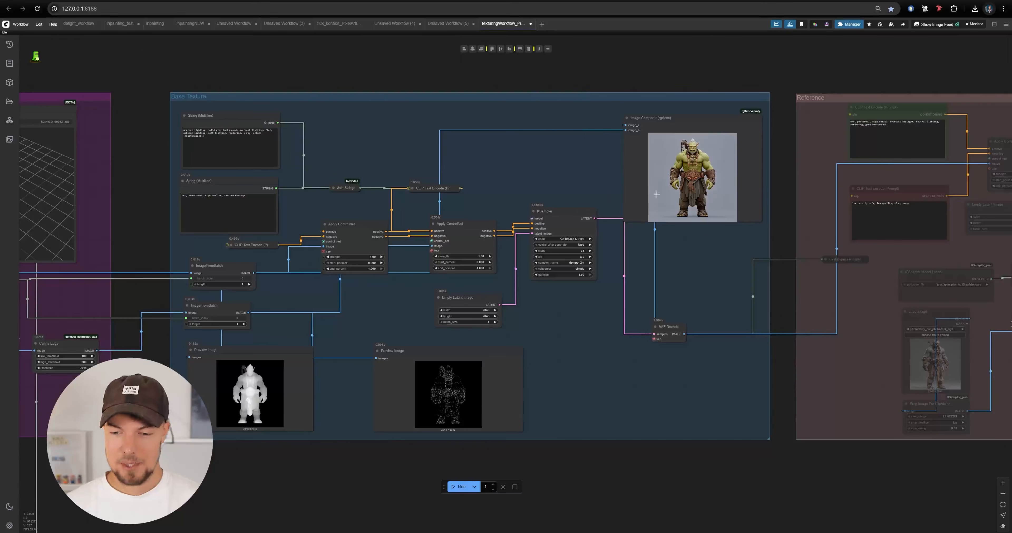
{"action": "scroll", "coordinate": [786, 169], "scroll_direction": "up", "scroll_amount": 12}
{"action": "scroll", "coordinate": [808, 202], "scroll_direction": "down", "scroll_amount": 9}
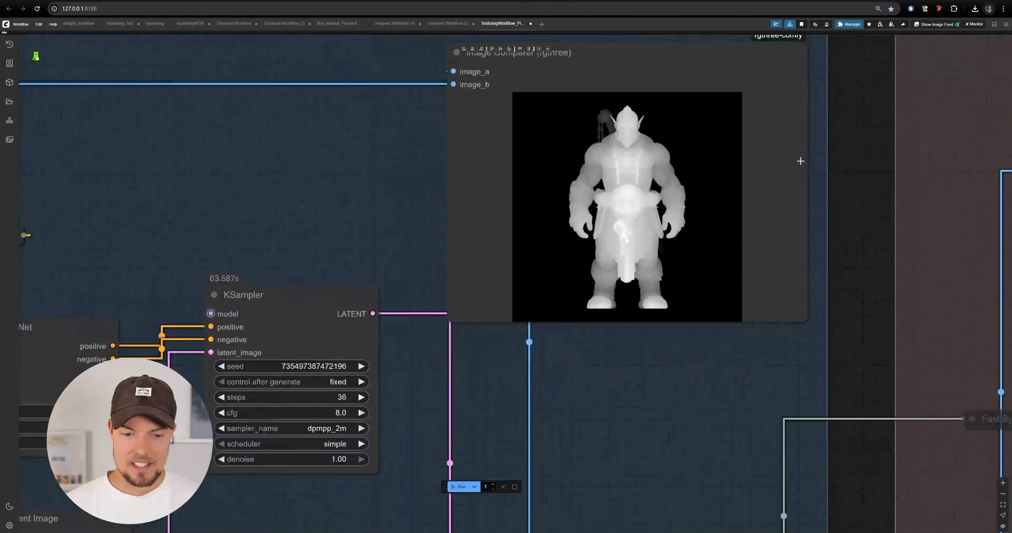
{"action": "left_click_drag", "start_coordinate": [224, 495], "coordinate": [605, 269]}
{"action": "scroll", "coordinate": [342, 318], "scroll_direction": "up", "scroll_amount": 6}
{"action": "left_click_drag", "start_coordinate": [332, 351], "coordinate": [338, 362]}
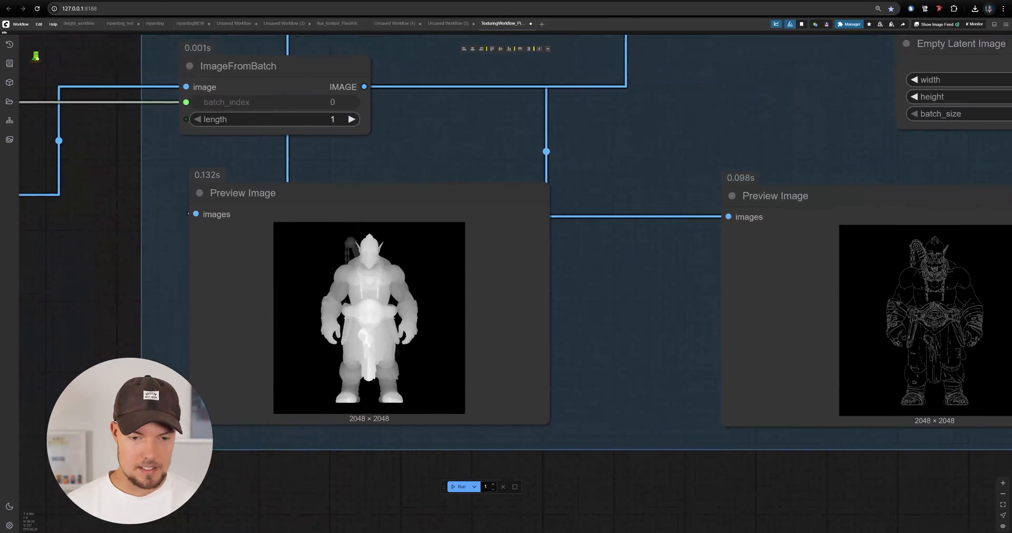
{"action": "scroll", "coordinate": [373, 307], "scroll_direction": "down", "scroll_amount": 9}
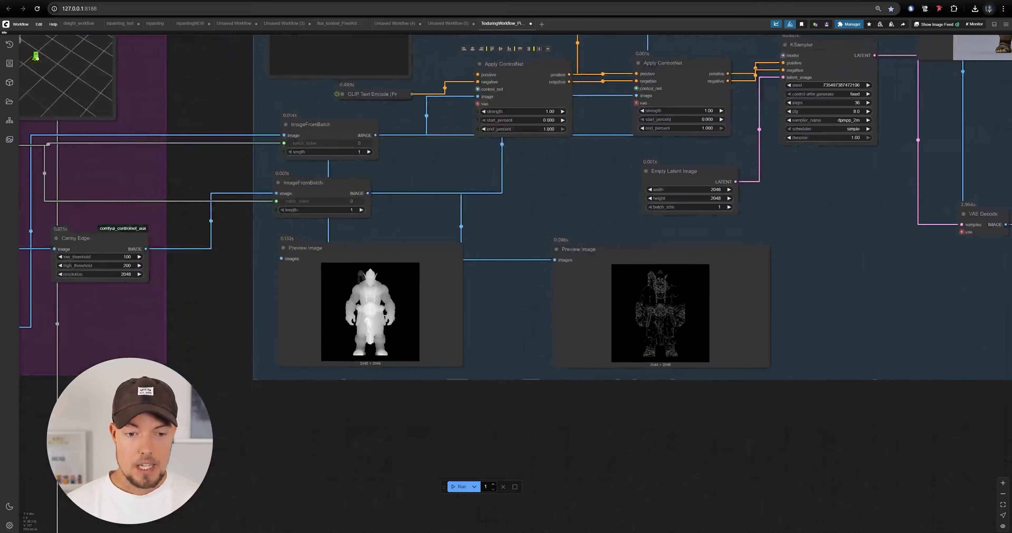
{"action": "scroll", "coordinate": [457, 339], "scroll_direction": "up", "scroll_amount": 2}
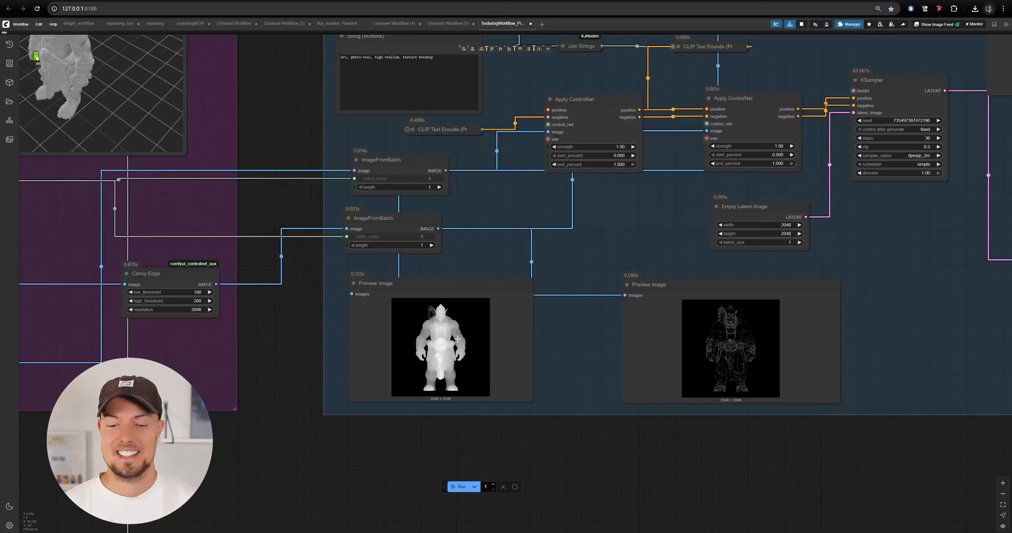
- Inspect the Set view node and trace its value output to the batch_index inputs of both ImageFromBatch nodes
{"action": "left_click_drag", "start_coordinate": [373, 276], "coordinate": [854, 280]}
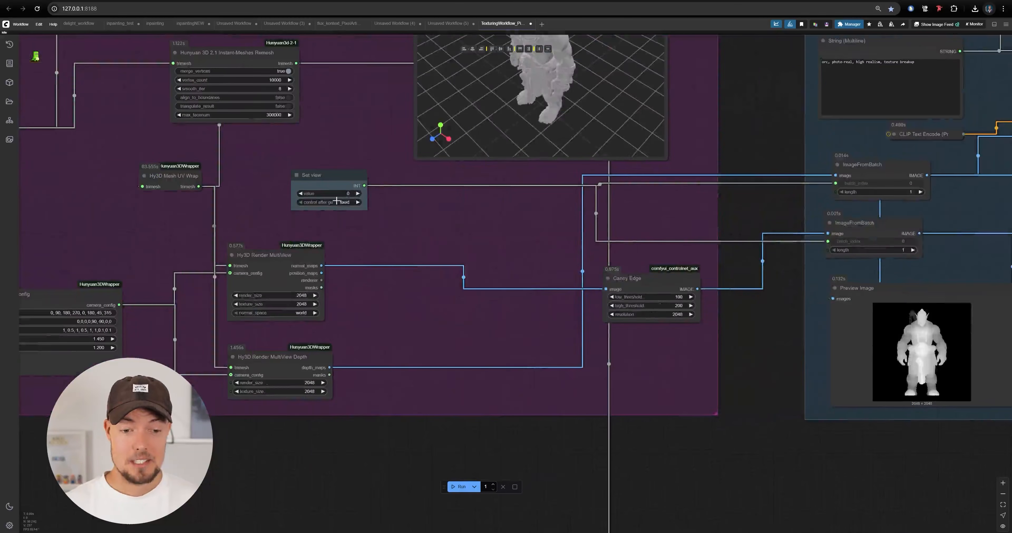
{"action": "scroll", "coordinate": [336, 200], "scroll_direction": "up", "scroll_amount": 3}
{"action": "left_click_drag", "start_coordinate": [333, 177], "coordinate": [477, 184]}
{"action": "left_click_drag", "start_coordinate": [514, 257], "coordinate": [287, 259]}
{"action": "scroll", "coordinate": [287, 259], "scroll_direction": "down", "scroll_amount": 1}
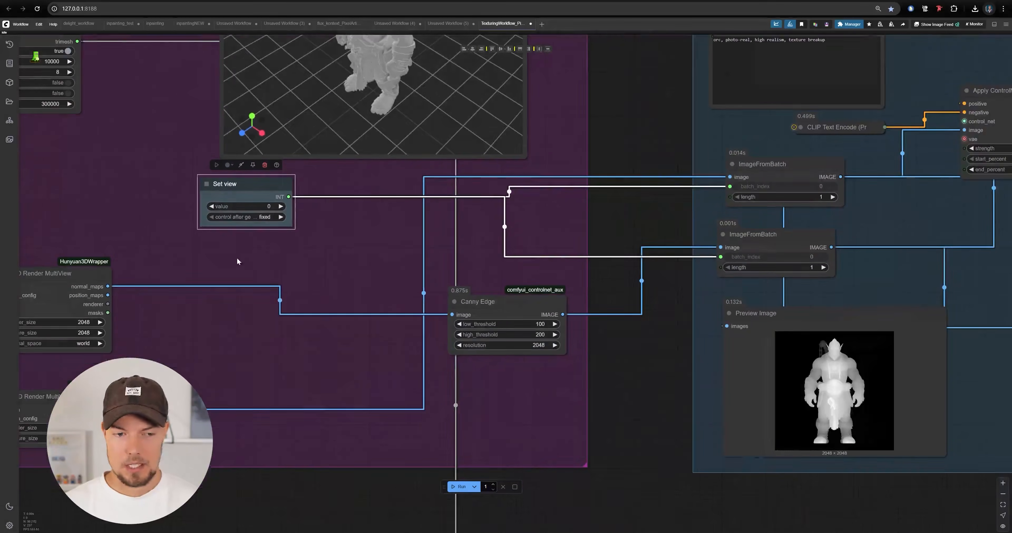
{"action": "left_click_drag", "start_coordinate": [418, 271], "coordinate": [272, 269]}
{"action": "scroll", "coordinate": [272, 270], "scroll_direction": "down", "scroll_amount": 1}
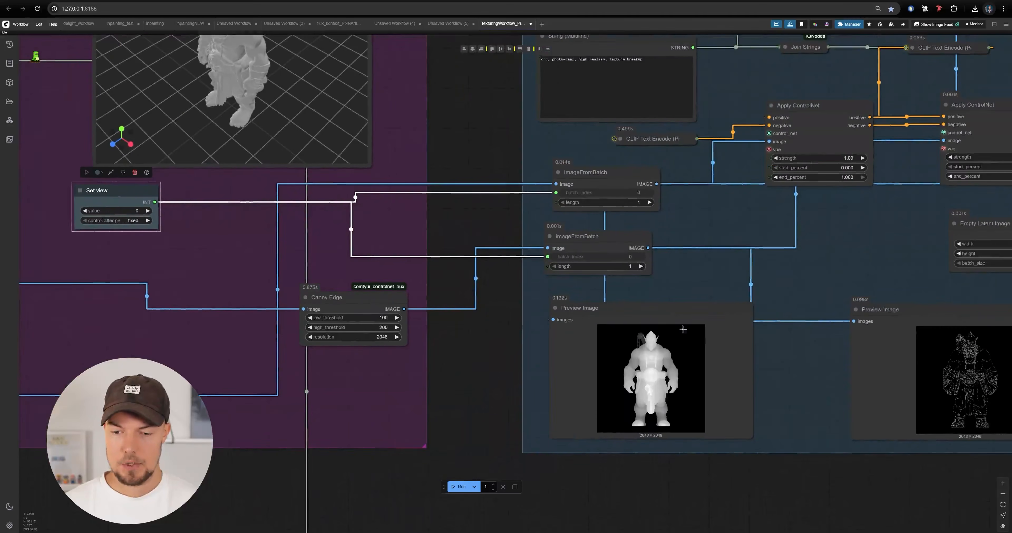
{"action": "scroll", "coordinate": [683, 329], "scroll_direction": "up", "scroll_amount": 4}
{"action": "scroll", "coordinate": [610, 353], "scroll_direction": "down", "scroll_amount": 1}
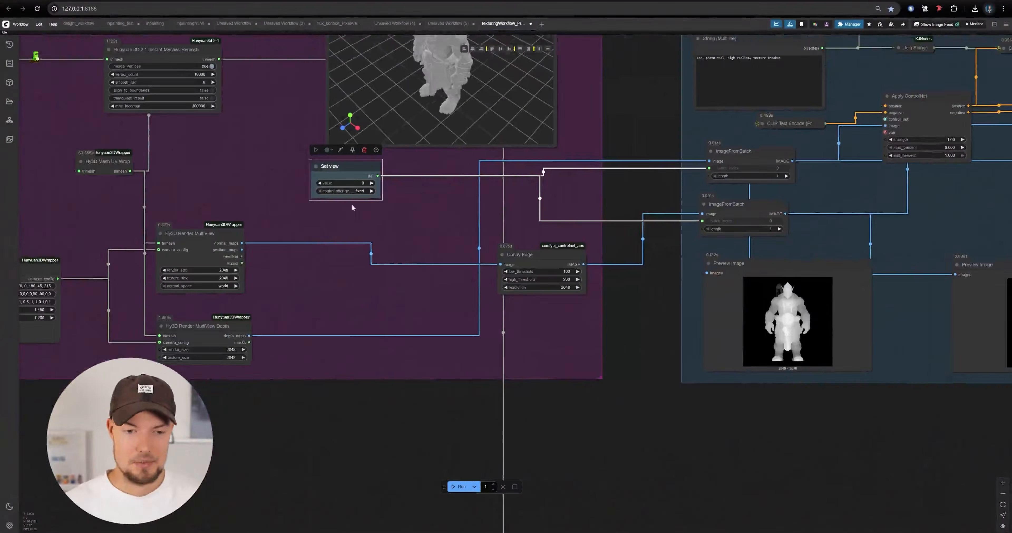
{"action": "scroll", "coordinate": [352, 207], "scroll_direction": "up", "scroll_amount": 4}
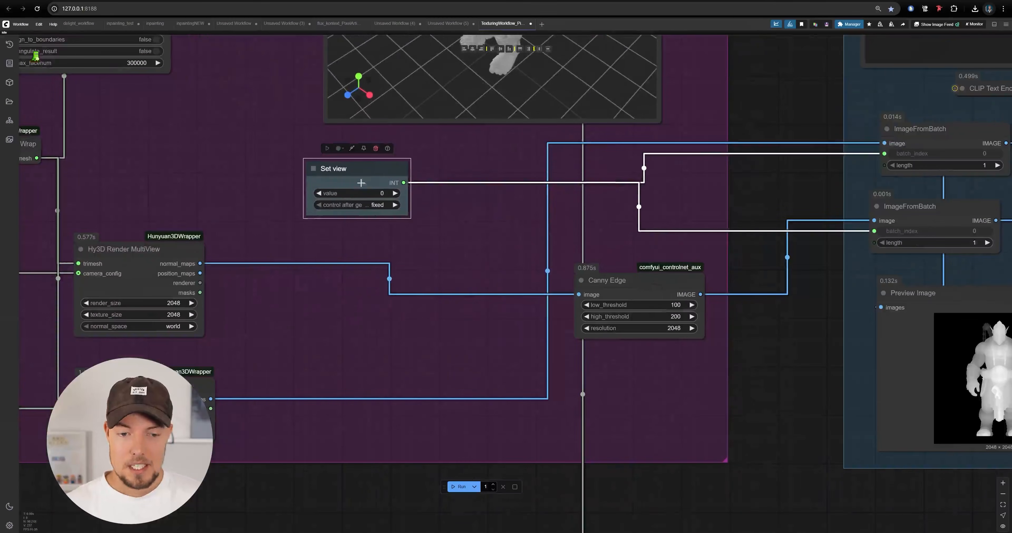
{"action": "scroll", "coordinate": [357, 183], "scroll_direction": "up", "scroll_amount": 5}
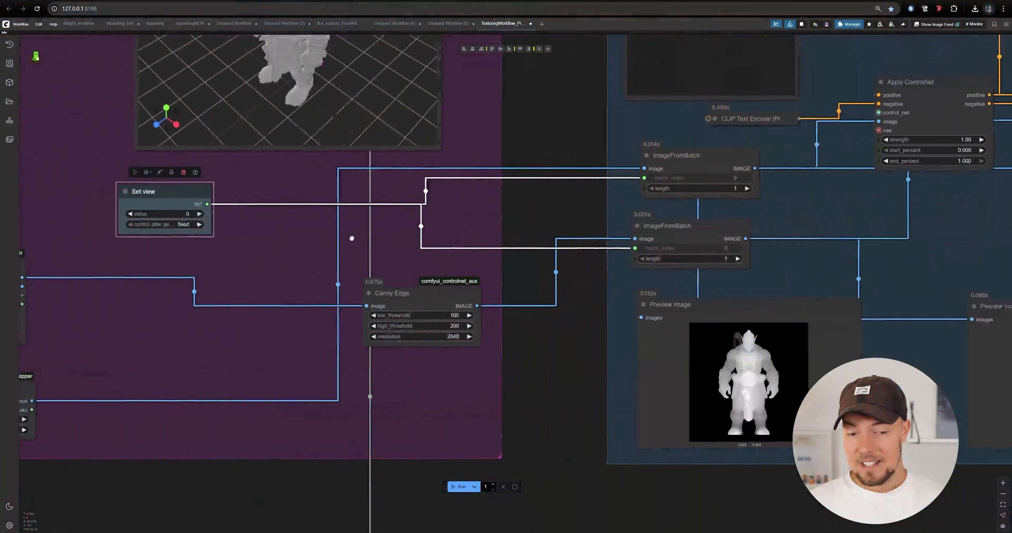
{"action": "left_click_drag", "start_coordinate": [287, 218], "coordinate": [243, 217]}
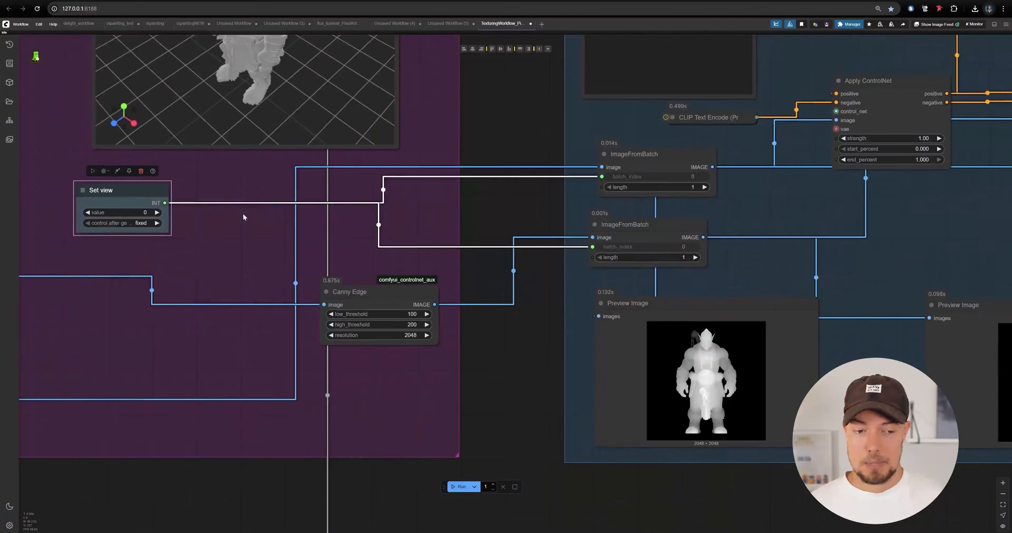
- Examine the depth map and the Canny edge image up close in the two Preview Image nodes
{"action": "scroll", "coordinate": [243, 217], "scroll_direction": "down", "scroll_amount": 3}
{"action": "left_click_drag", "start_coordinate": [663, 318], "coordinate": [712, 276]}
{"action": "scroll", "coordinate": [684, 307], "scroll_direction": "up", "scroll_amount": 8}
{"action": "scroll", "coordinate": [232, 251], "scroll_direction": "up", "scroll_amount": 6}
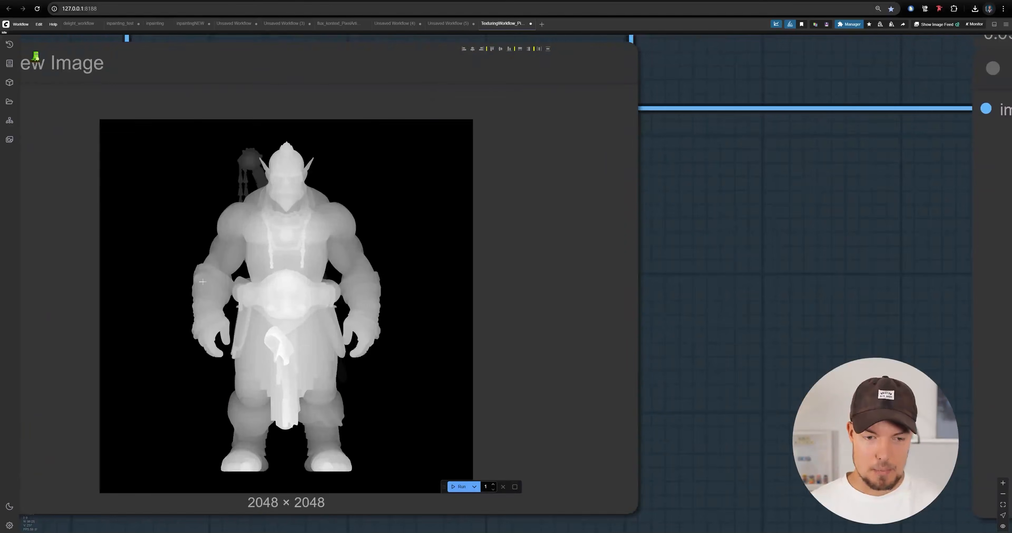
{"action": "scroll", "coordinate": [202, 281], "scroll_direction": "down", "scroll_amount": 4}
{"action": "scroll", "coordinate": [439, 237], "scroll_direction": "up", "scroll_amount": 6}
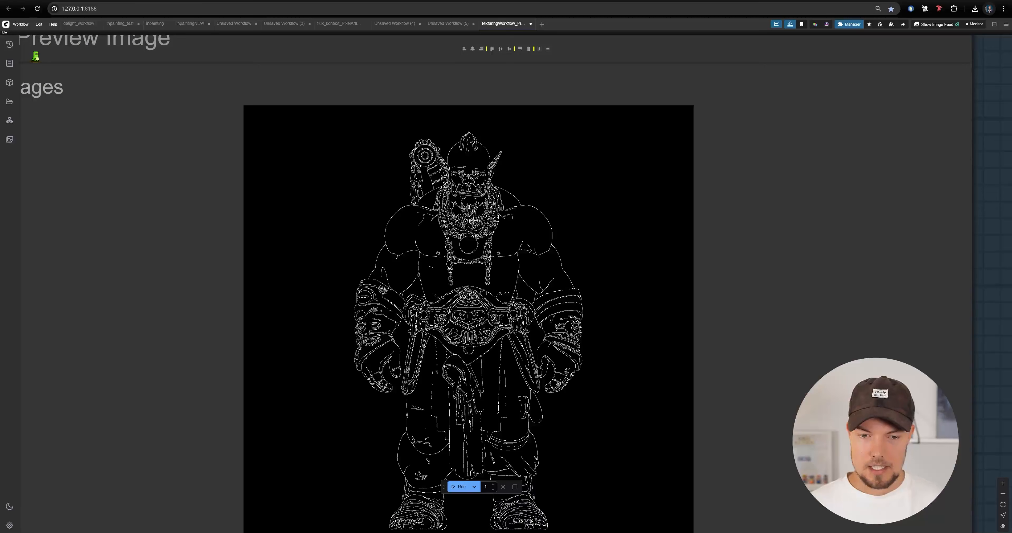
{"action": "scroll", "coordinate": [488, 394], "scroll_direction": "down", "scroll_amount": 10}
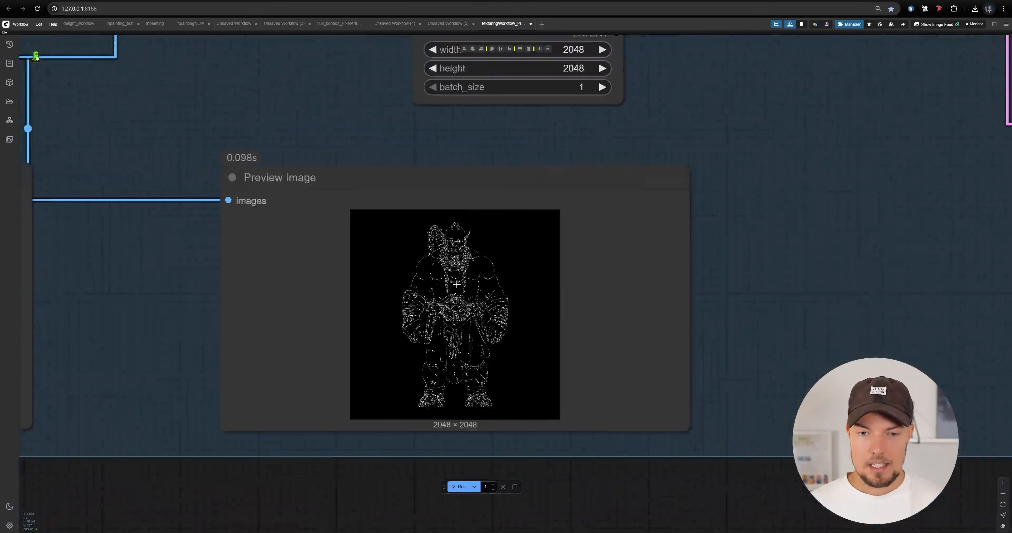
- Compare the depth map with the generated orc, and review the orc prompt in the second String (Multiline) node
{"action": "left_click_drag", "start_coordinate": [657, 160], "coordinate": [640, 339]}
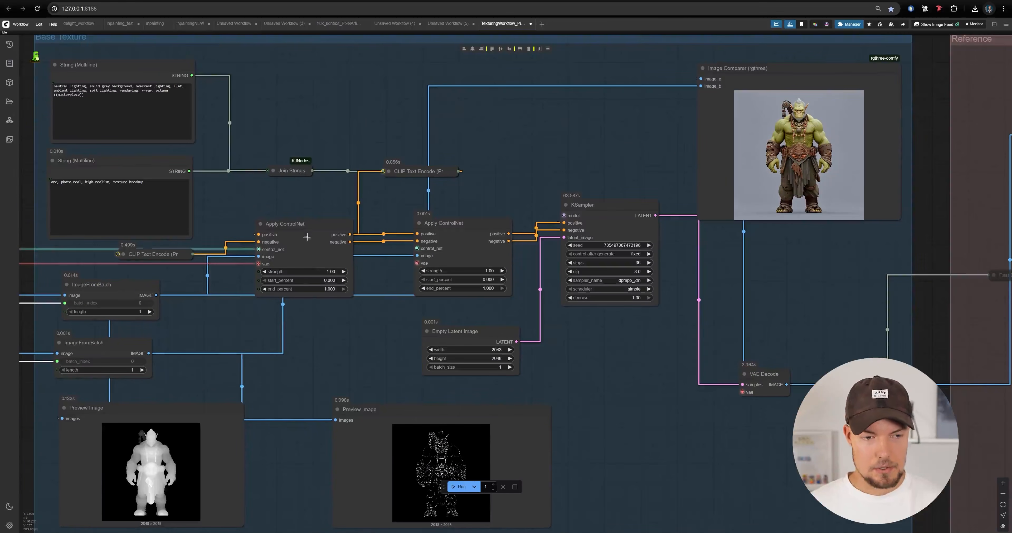
{"action": "scroll", "coordinate": [985, 166], "scroll_direction": "up", "scroll_amount": 12}
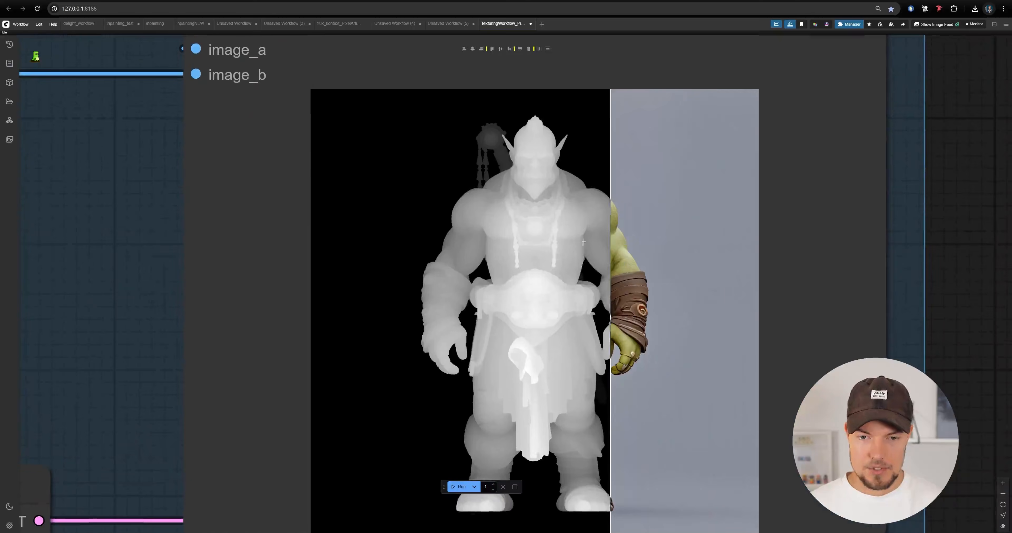
{"action": "left_click_drag", "start_coordinate": [349, 242], "coordinate": [348, 226]}
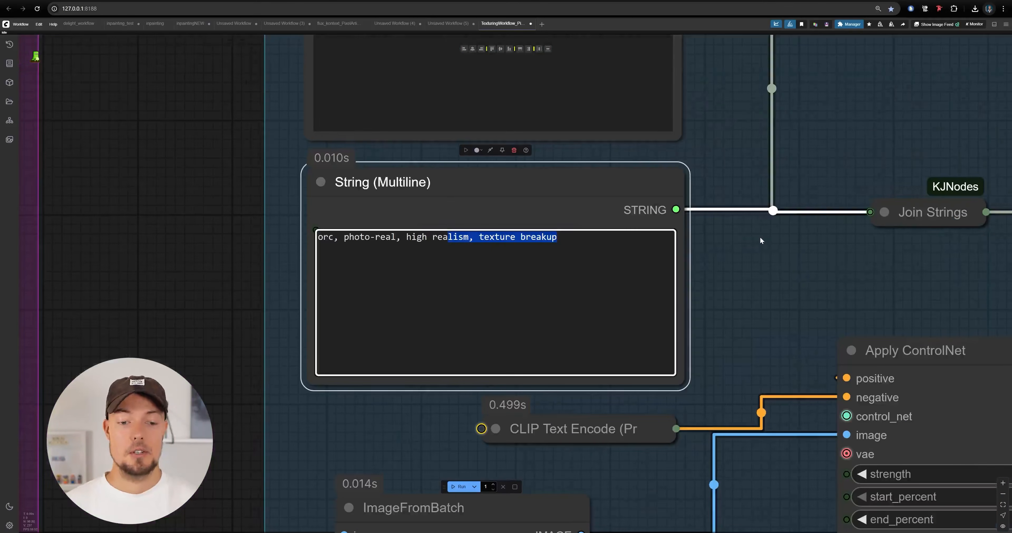
{"action": "left_click", "coordinate": [782, 232]}
{"action": "scroll", "coordinate": [793, 231], "scroll_direction": "down", "scroll_amount": 10}
{"action": "left_click_drag", "start_coordinate": [656, 263], "coordinate": [478, 257]}
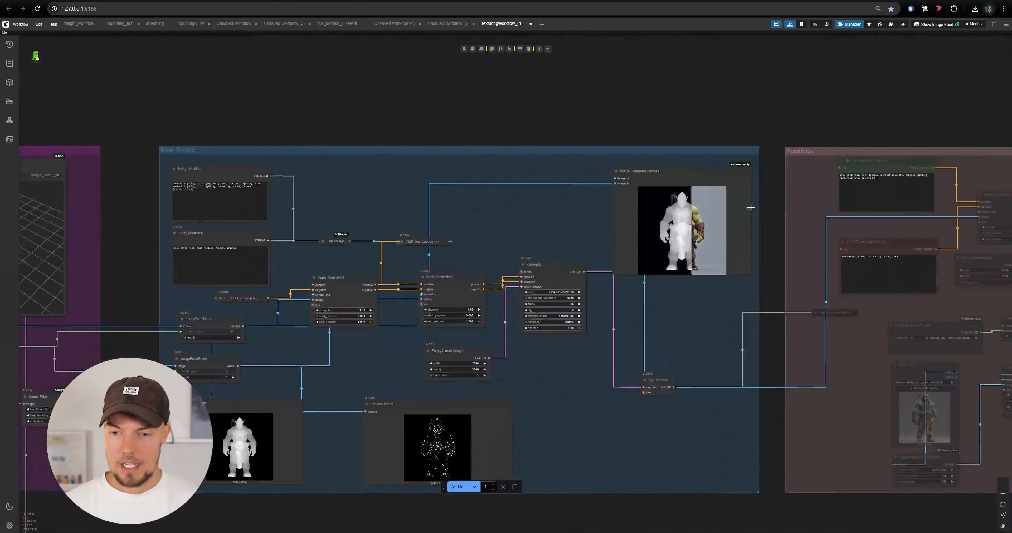
- Inspect the generated orc in detail against the depth map in the Image Comparer node
{"action": "scroll", "coordinate": [747, 220], "scroll_direction": "up", "scroll_amount": 20}
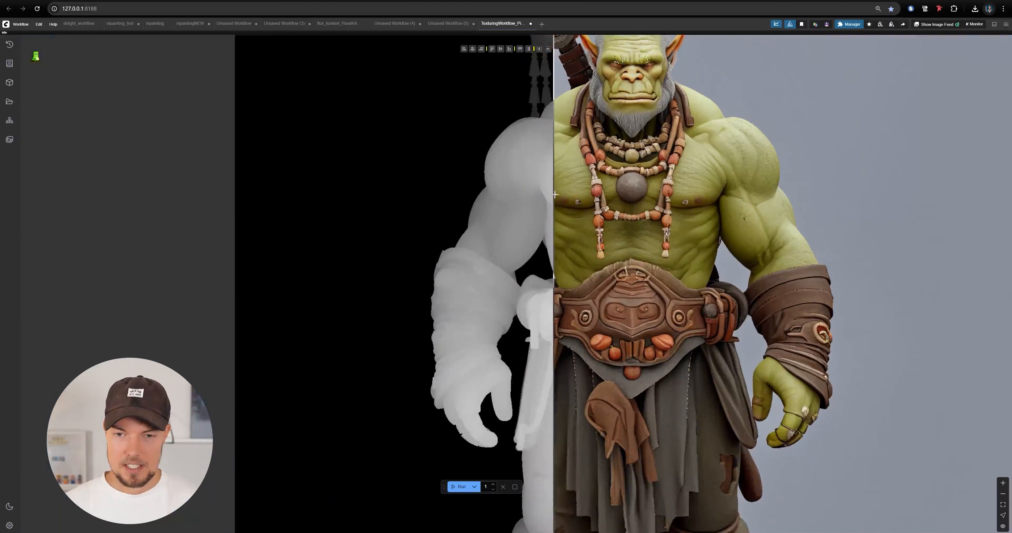
{"action": "left_click_drag", "start_coordinate": [555, 194], "coordinate": [490, 249]}
{"action": "scroll", "coordinate": [490, 250], "scroll_direction": "down", "scroll_amount": 1}
{"action": "scroll", "coordinate": [330, 219], "scroll_direction": "down", "scroll_amount": 8}
{"action": "left_click_drag", "start_coordinate": [371, 228], "coordinate": [473, 240]}
{"action": "left_click_drag", "start_coordinate": [603, 236], "coordinate": [804, 229]}
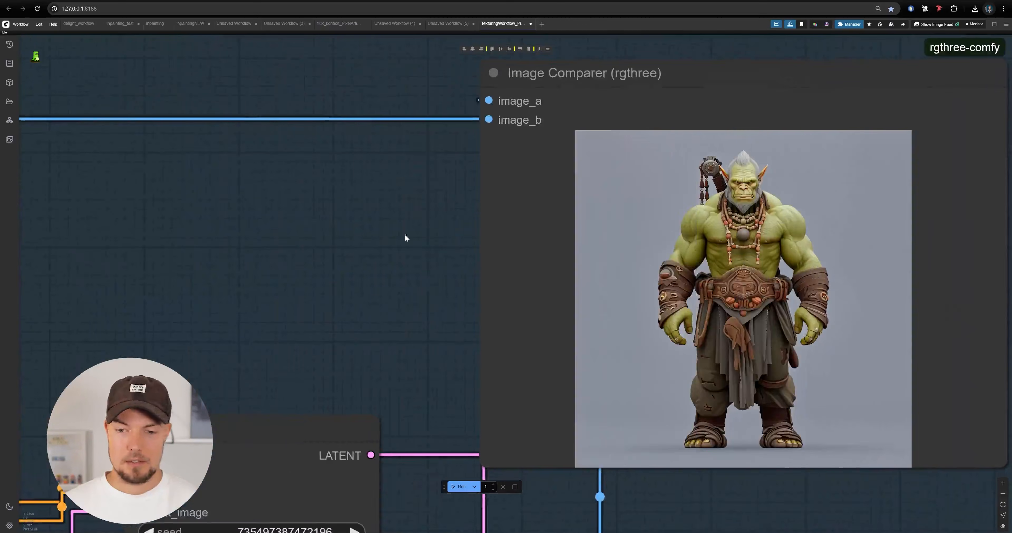
- Review the lighting prompt and the orc prompt in the two String (Multiline) nodes of the Base Texture group
{"action": "scroll", "coordinate": [409, 237], "scroll_direction": "down", "scroll_amount": 5}
{"action": "left_click_drag", "start_coordinate": [409, 240], "coordinate": [833, 232]}
{"action": "left_click_drag", "start_coordinate": [284, 232], "coordinate": [555, 215]}
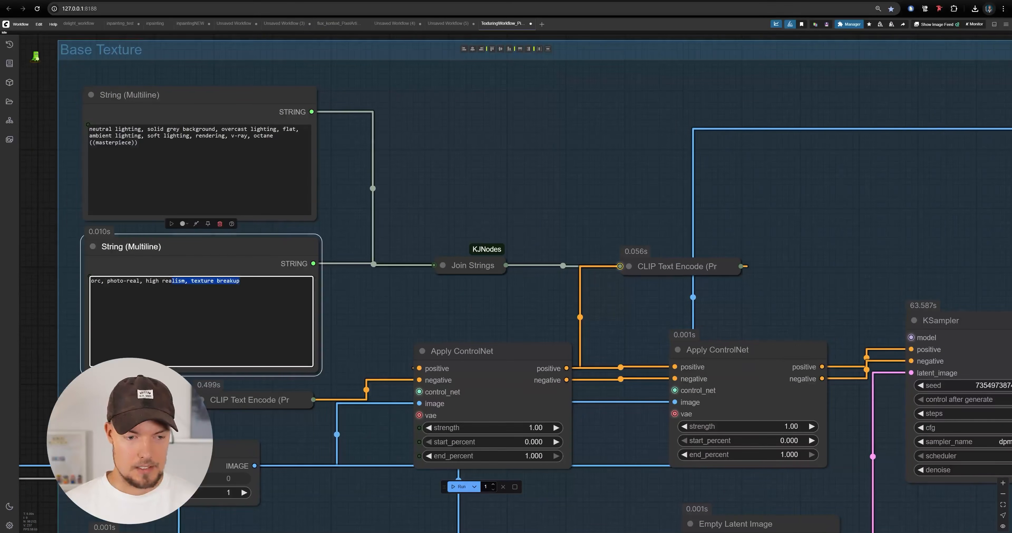
{"action": "scroll", "coordinate": [527, 193], "scroll_direction": "down", "scroll_amount": 8}
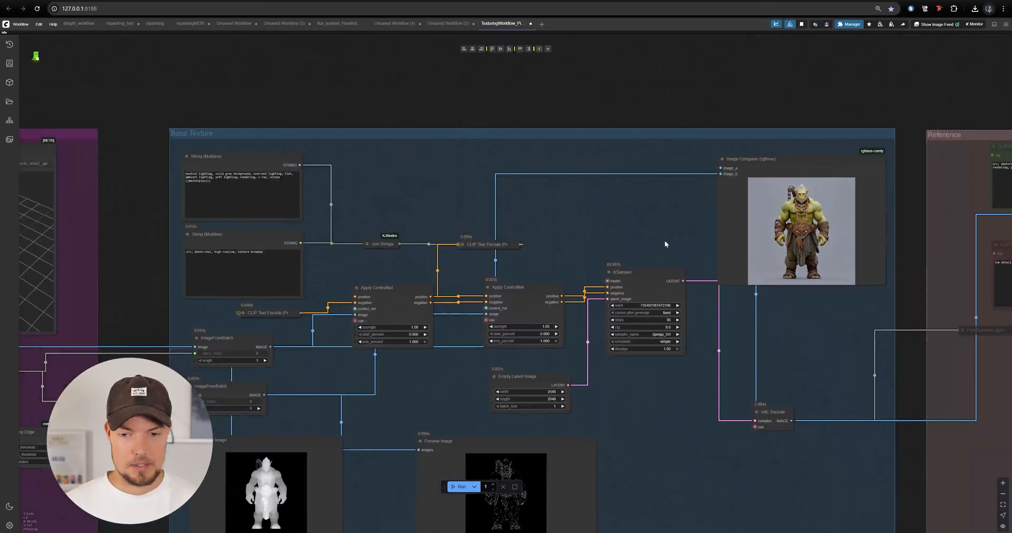
- Compare the generated orc with its depth map up close in the Image Comparer, checking the head, shoulders and arms
{"action": "scroll", "coordinate": [744, 240], "scroll_direction": "up", "scroll_amount": 4}
{"action": "scroll", "coordinate": [744, 242], "scroll_direction": "up", "scroll_amount": 10}
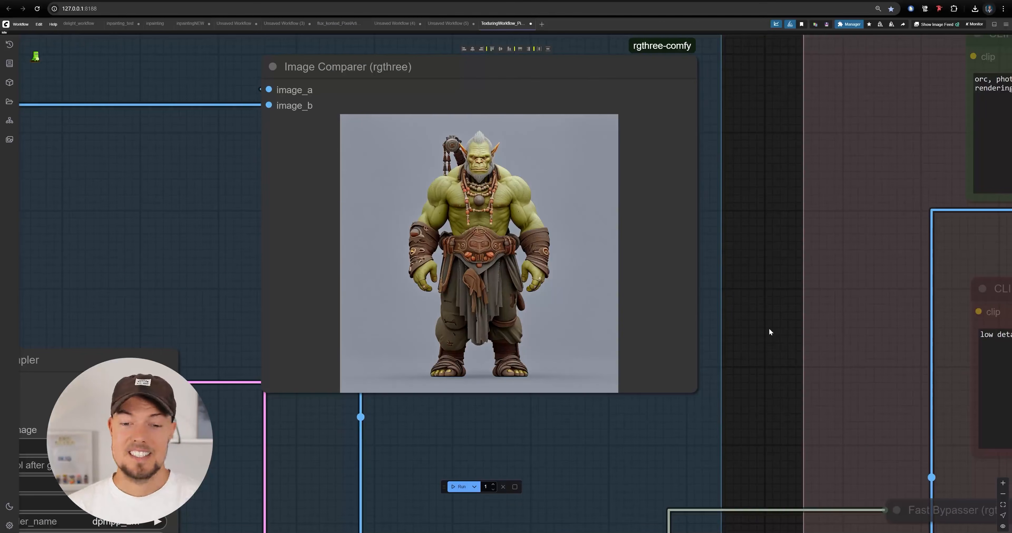
{"action": "scroll", "coordinate": [746, 266], "scroll_direction": "up", "scroll_amount": 5}
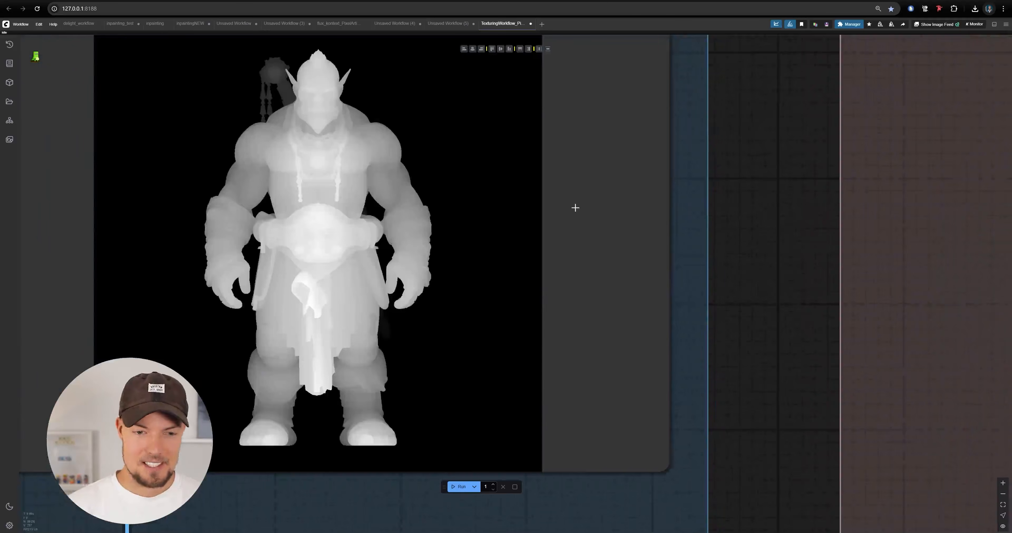
{"action": "left_click_drag", "start_coordinate": [571, 208], "coordinate": [818, 242]}
{"action": "scroll", "coordinate": [818, 242], "scroll_direction": "down", "scroll_amount": 1}
{"action": "scroll", "coordinate": [543, 134], "scroll_direction": "up", "scroll_amount": 7}
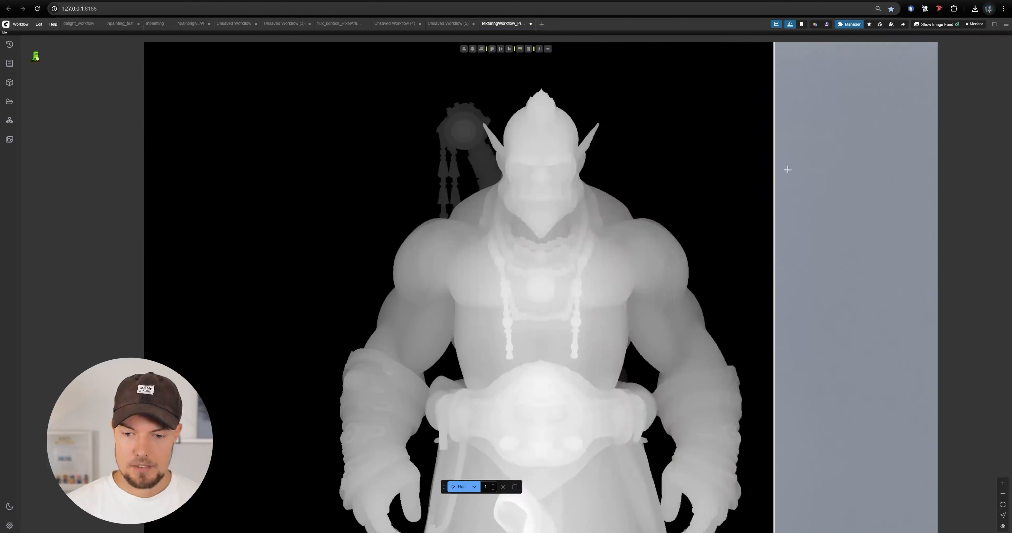
{"action": "scroll", "coordinate": [314, 218], "scroll_direction": "down", "scroll_amount": 8}
{"action": "scroll", "coordinate": [403, 168], "scroll_direction": "up", "scroll_amount": 2}
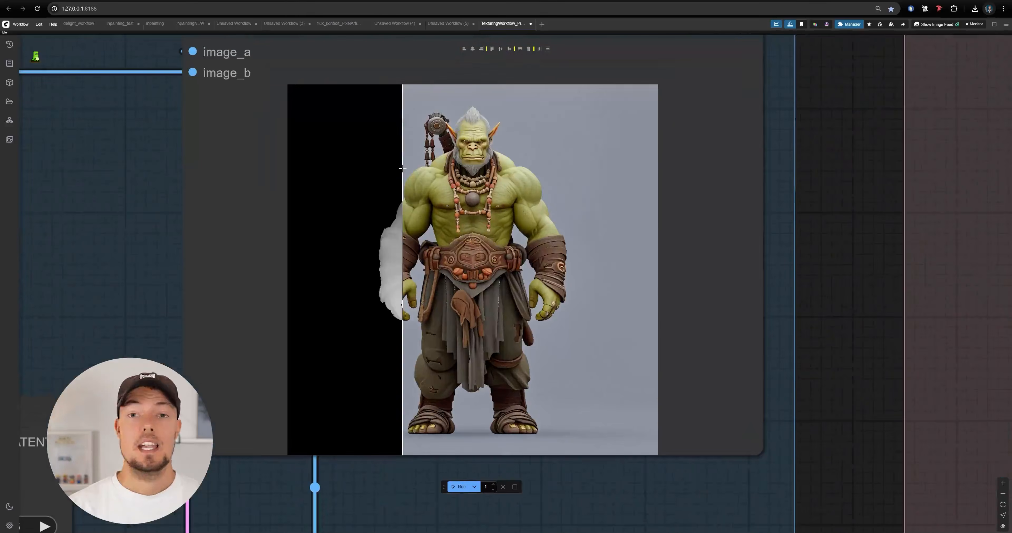
{"action": "scroll", "coordinate": [402, 168], "scroll_direction": "up", "scroll_amount": 7}
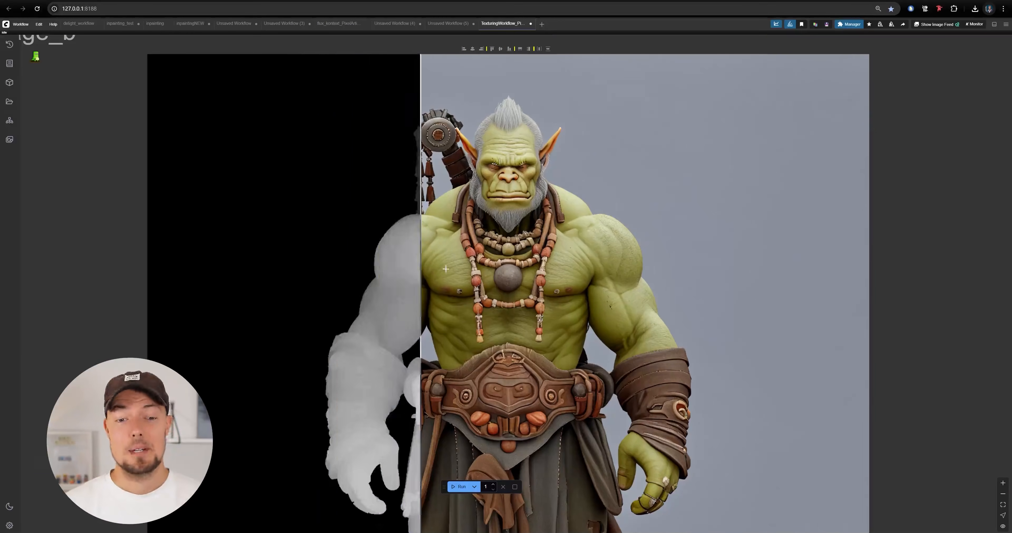
- Add ", brown eyes" to the end of the orc prompt in the second String (Multiline) node
{"action": "scroll", "coordinate": [409, 286], "scroll_direction": "down", "scroll_amount": 10}
{"action": "scroll", "coordinate": [170, 277], "scroll_direction": "up", "scroll_amount": 5}
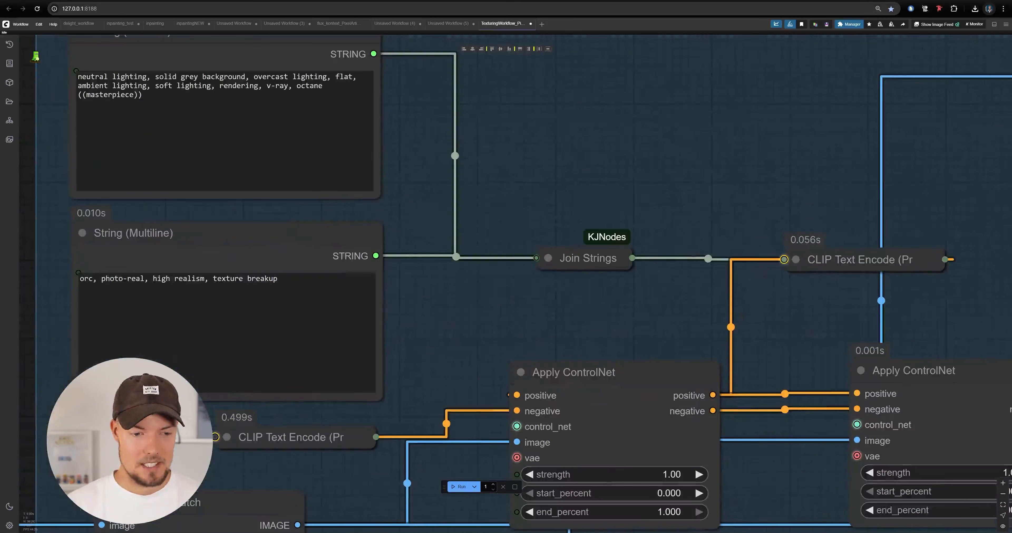
{"action": "type", "text": ", brow"}
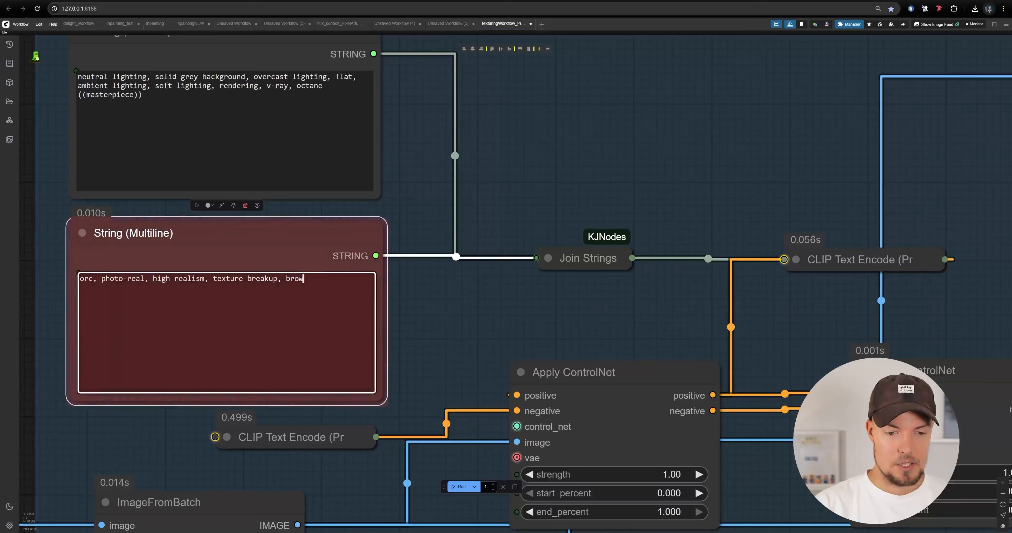
{"action": "left_click", "coordinate": [423, 282]}
{"action": "scroll", "coordinate": [514, 286], "scroll_direction": "down", "scroll_amount": 4}
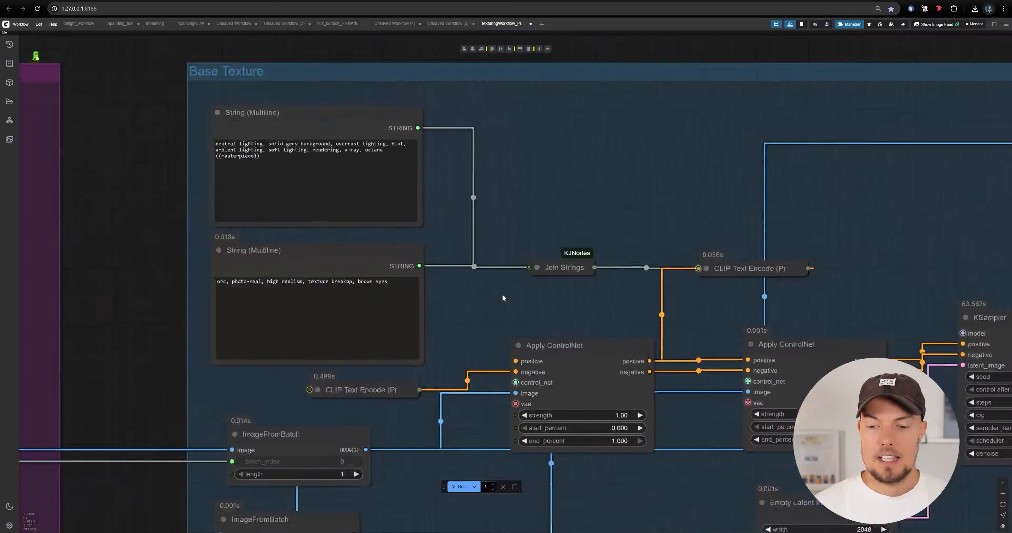
- Look over the Base Texture result and the groups that follow it, starting with the Reference group
{"action": "left_click_drag", "start_coordinate": [871, 190], "coordinate": [547, 237]}
{"action": "scroll", "coordinate": [547, 237], "scroll_direction": "down", "scroll_amount": 6}
{"action": "left_click_drag", "start_coordinate": [610, 241], "coordinate": [268, 218]}
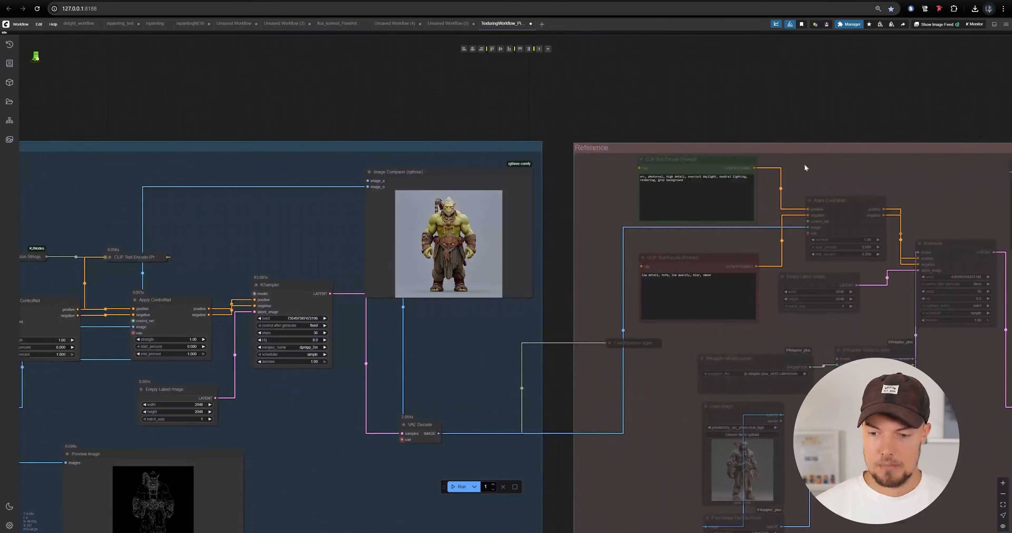
{"action": "left_click_drag", "start_coordinate": [854, 168], "coordinate": [407, 146]}
{"action": "scroll", "coordinate": [386, 145], "scroll_direction": "down", "scroll_amount": 11}
{"action": "left_click_drag", "start_coordinate": [999, 213], "coordinate": [696, 215]}
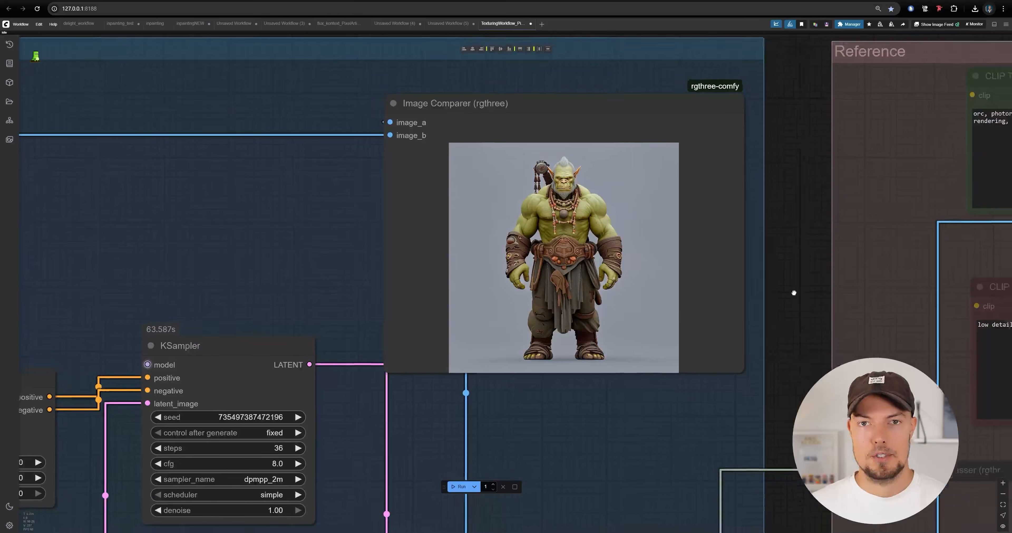
- Examine the seed and the control after generate setting in the Base Texture group's KSampler node
{"action": "left_click_drag", "start_coordinate": [413, 448], "coordinate": [476, 382]}
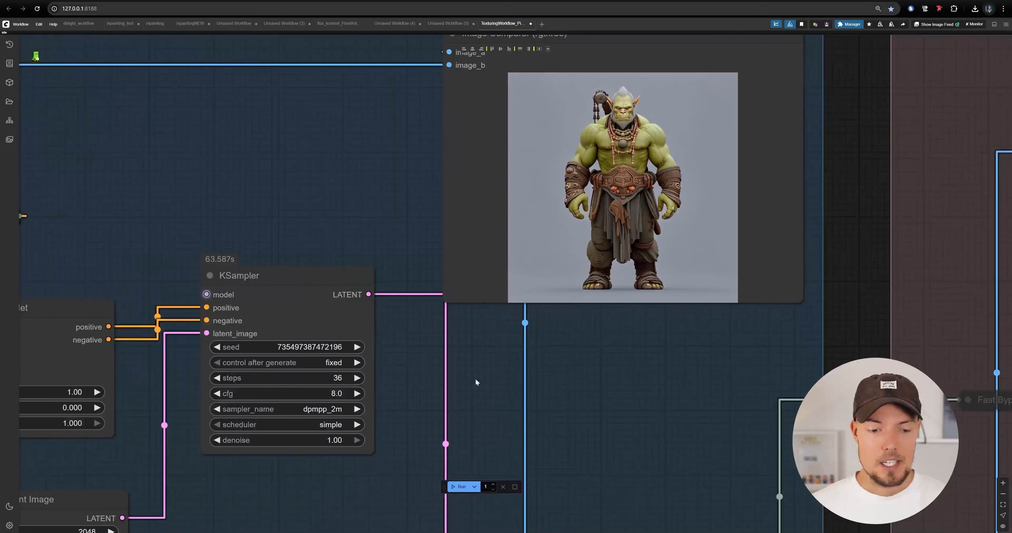
{"action": "scroll", "coordinate": [298, 255], "scroll_direction": "up", "scroll_amount": 5}
{"action": "scroll", "coordinate": [328, 244], "scroll_direction": "down", "scroll_amount": 2}
{"action": "left_click_drag", "start_coordinate": [328, 262], "coordinate": [431, 163]}
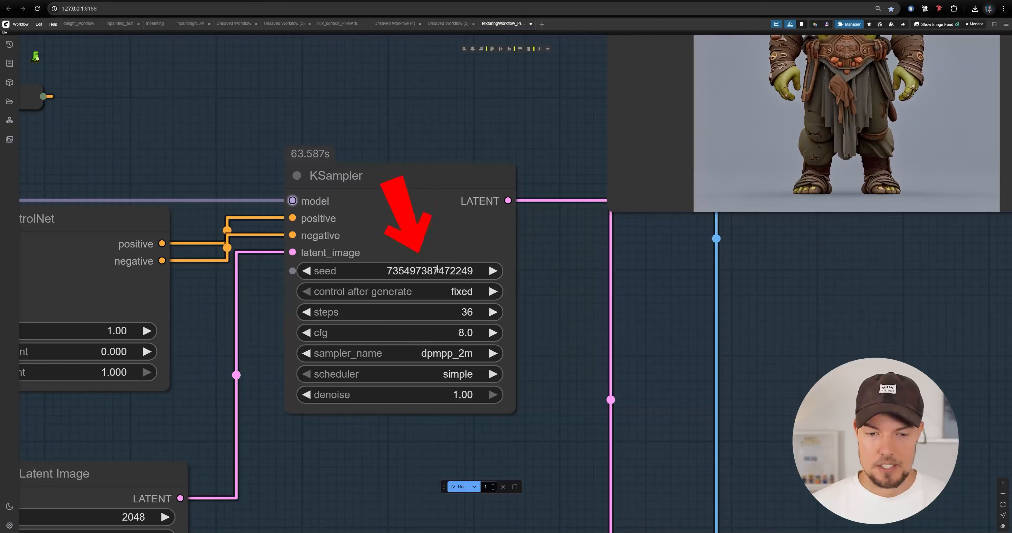
{"action": "scroll", "coordinate": [409, 270], "scroll_direction": "down", "scroll_amount": 3}
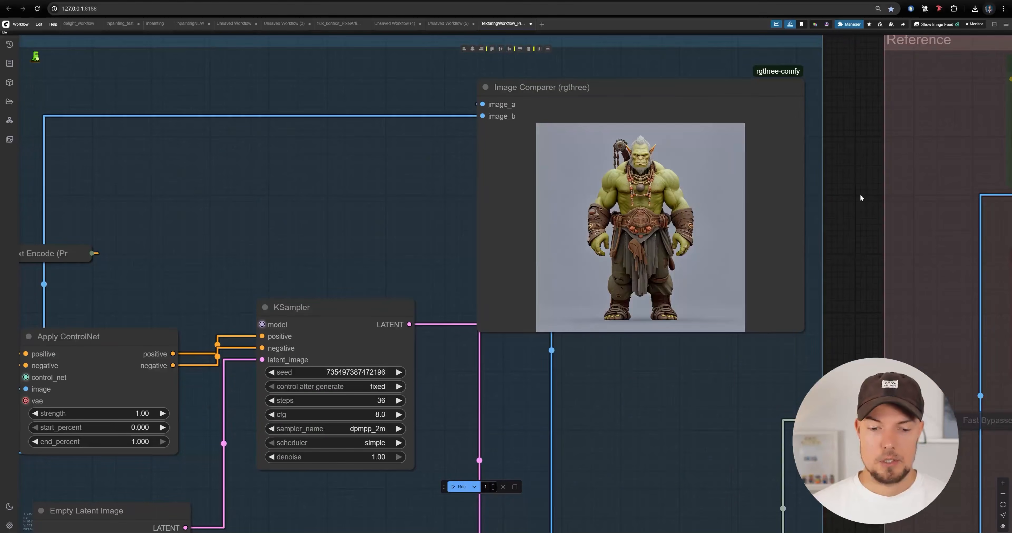
{"action": "left_click_drag", "start_coordinate": [580, 404], "coordinate": [640, 336]}
{"action": "scroll", "coordinate": [495, 352], "scroll_direction": "up", "scroll_amount": 2}
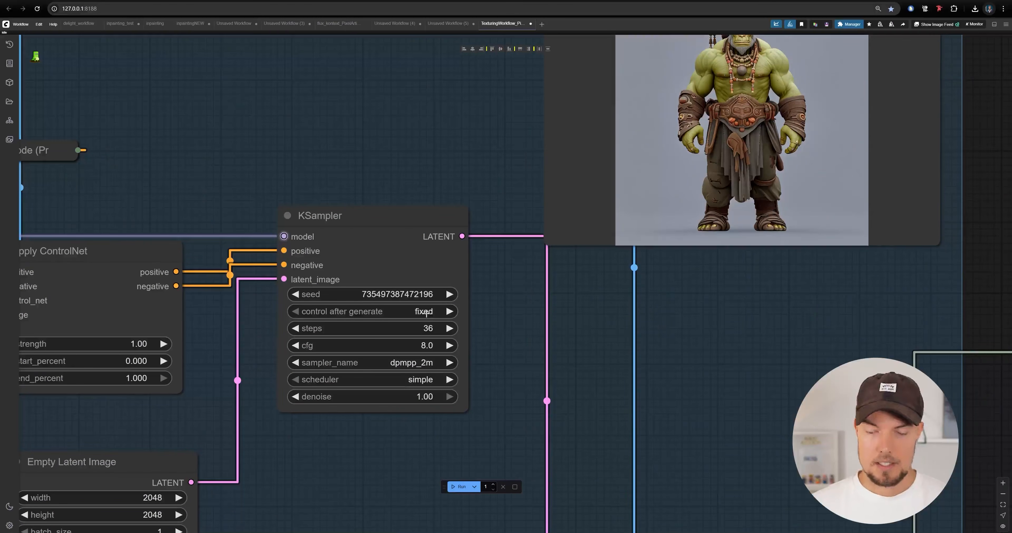
{"action": "scroll", "coordinate": [593, 370], "scroll_direction": "down", "scroll_amount": 5}
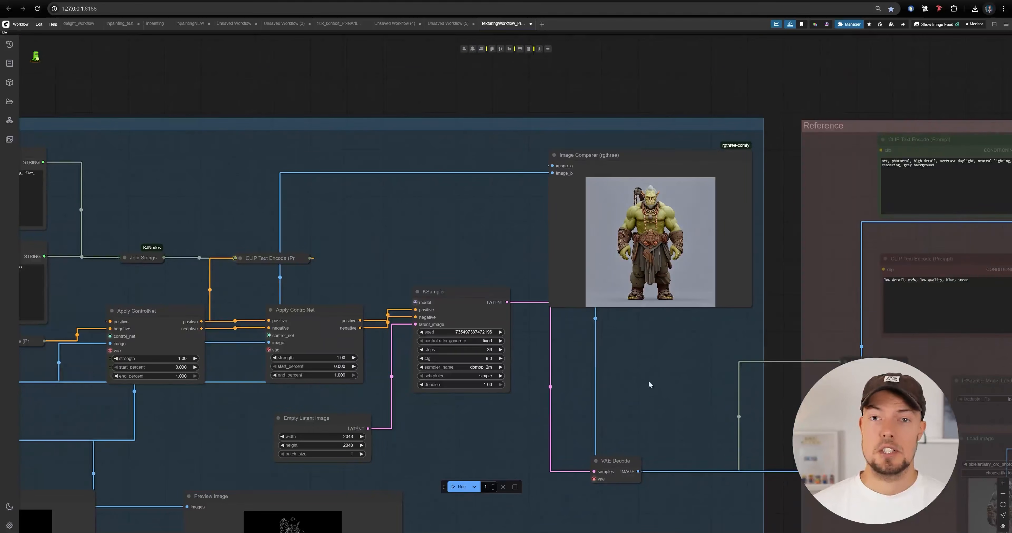
- Check the orc against its depth map once more, and look over the muted Reference group
{"action": "left_click_drag", "start_coordinate": [804, 314], "coordinate": [687, 295]}
{"action": "left_click_drag", "start_coordinate": [523, 362], "coordinate": [455, 419]}
{"action": "scroll", "coordinate": [539, 354], "scroll_direction": "up", "scroll_amount": 2}
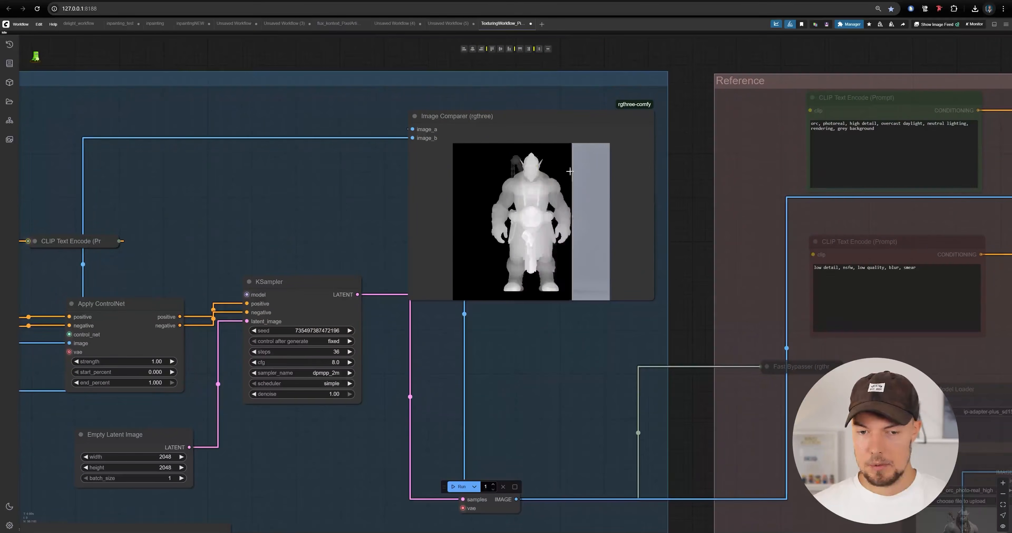
{"action": "left_click_drag", "start_coordinate": [748, 225], "coordinate": [380, 207]}
{"action": "scroll", "coordinate": [381, 211], "scroll_direction": "down", "scroll_amount": 5}
{"action": "scroll", "coordinate": [381, 211], "scroll_direction": "down", "scroll_amount": 3}
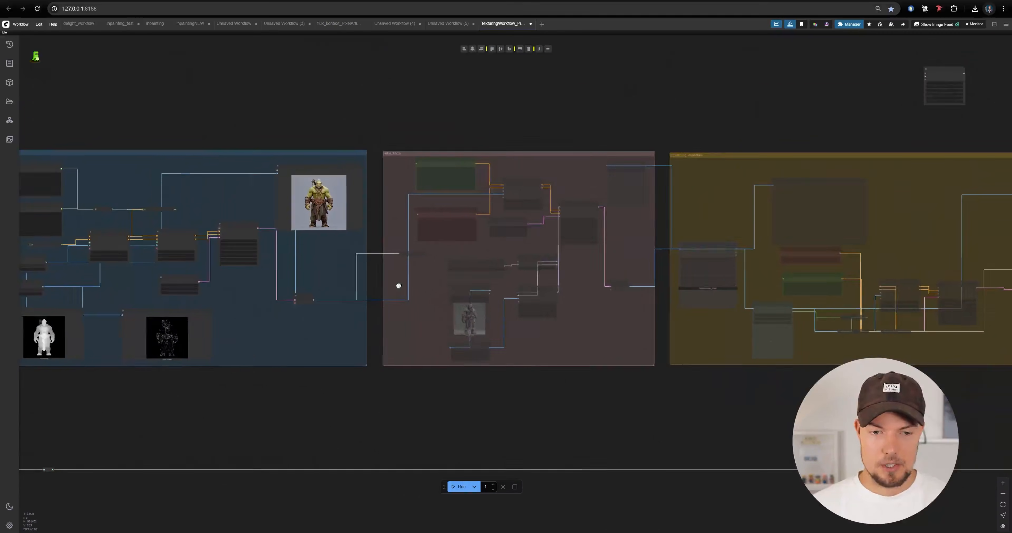
{"action": "left_click_drag", "start_coordinate": [369, 285], "coordinate": [493, 283]}
{"action": "scroll", "coordinate": [510, 246], "scroll_direction": "up", "scroll_amount": 6}
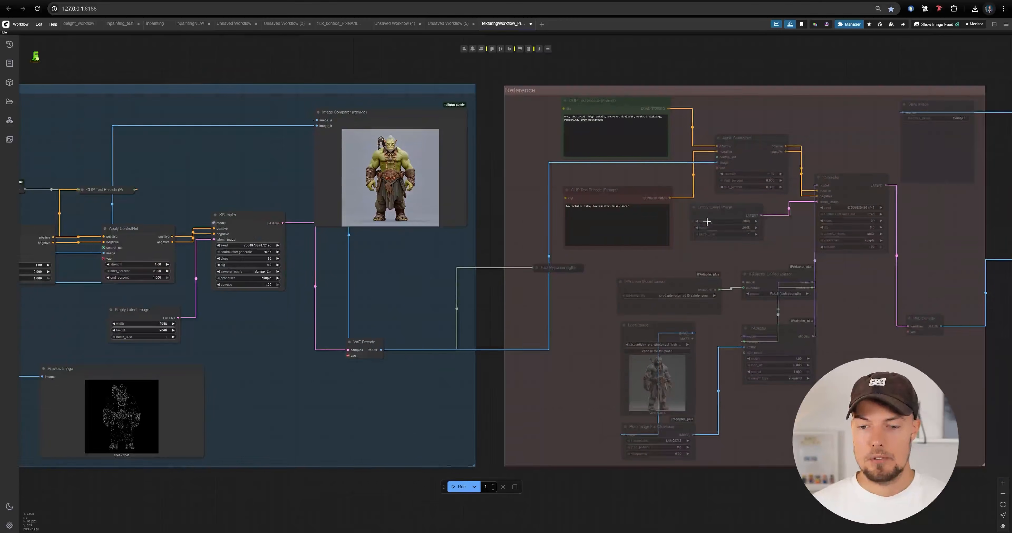
{"action": "left_click_drag", "start_coordinate": [710, 222], "coordinate": [572, 231]}
- Enable the Reference group in the Fast Groups Muter node
{"action": "scroll", "coordinate": [572, 231], "scroll_direction": "down", "scroll_amount": 12}
{"action": "left_click_drag", "start_coordinate": [382, 258], "coordinate": [836, 248]}
{"action": "scroll", "coordinate": [329, 177], "scroll_direction": "up", "scroll_amount": 5}
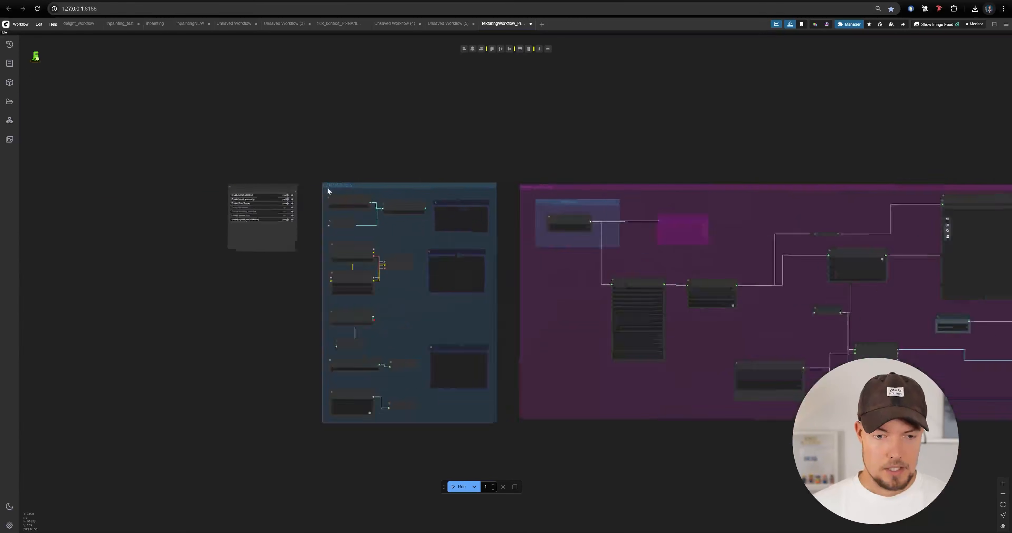
{"action": "scroll", "coordinate": [328, 190], "scroll_direction": "up", "scroll_amount": 6}
{"action": "left_click_drag", "start_coordinate": [246, 177], "coordinate": [520, 165]}
{"action": "scroll", "coordinate": [475, 166], "scroll_direction": "up", "scroll_amount": 8}
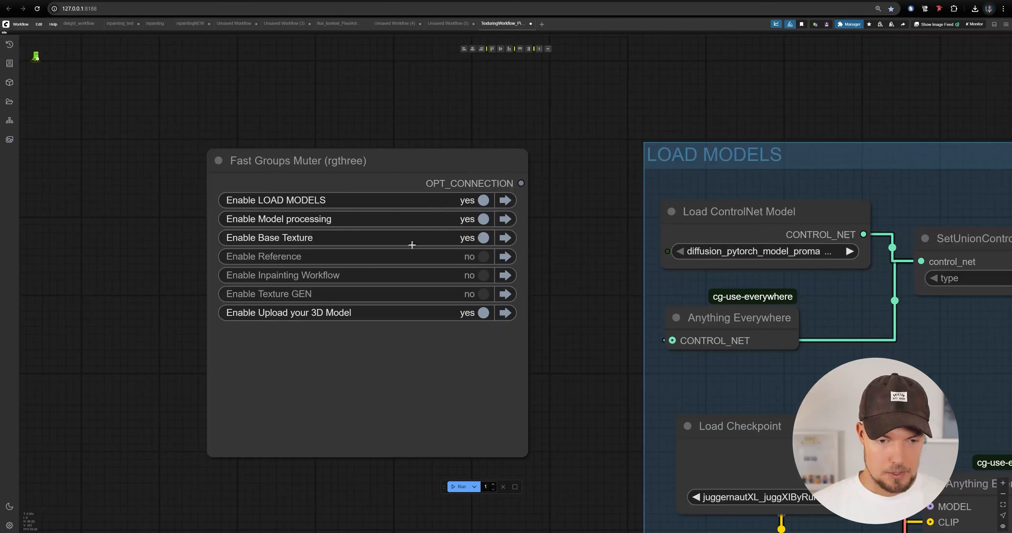
{"action": "left_click_drag", "start_coordinate": [270, 183], "coordinate": [282, 158]}
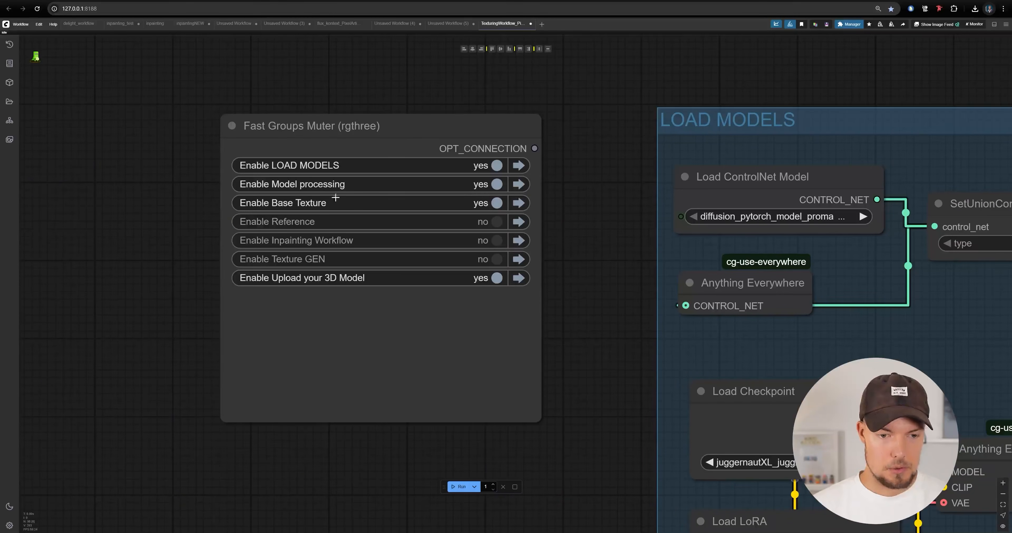
{"action": "scroll", "coordinate": [585, 310], "scroll_direction": "down", "scroll_amount": 10}
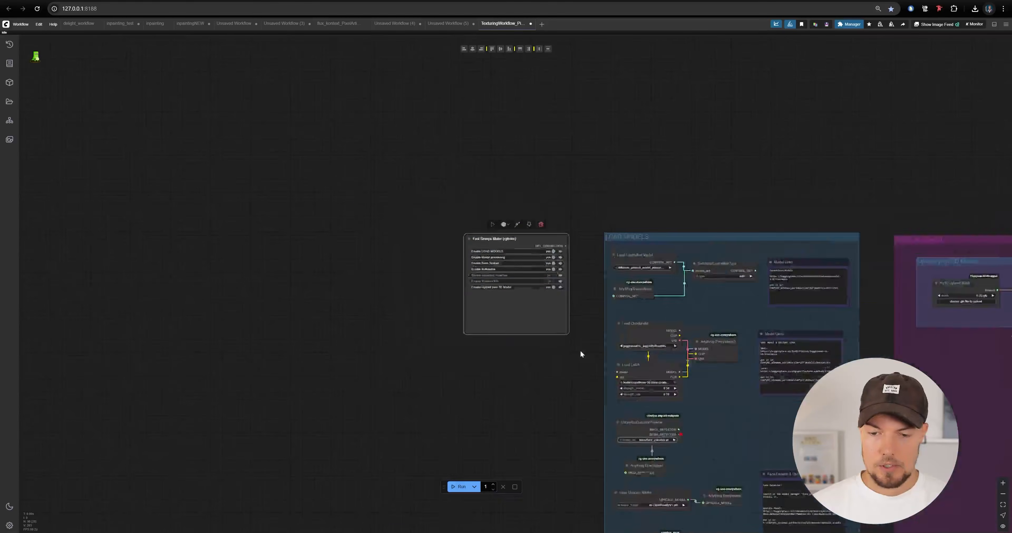
- Look over the enabled Reference group and inspect the orc reference picture in its Load Image node
{"action": "left_click_drag", "start_coordinate": [651, 372], "coordinate": [357, 343]}
{"action": "left_click_drag", "start_coordinate": [576, 310], "coordinate": [364, 337]}
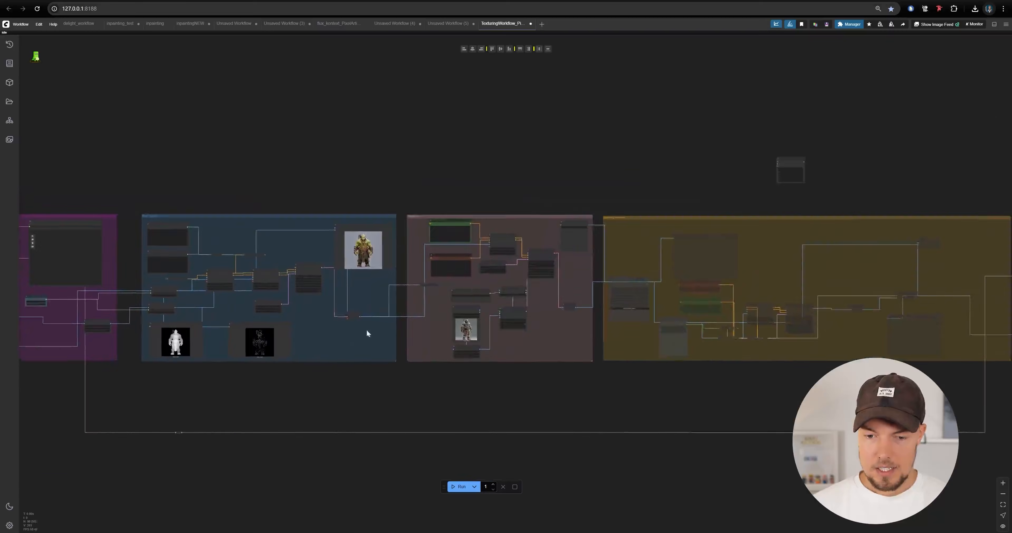
{"action": "scroll", "coordinate": [570, 273], "scroll_direction": "up", "scroll_amount": 11}
{"action": "left_click_drag", "start_coordinate": [591, 293], "coordinate": [677, 238]}
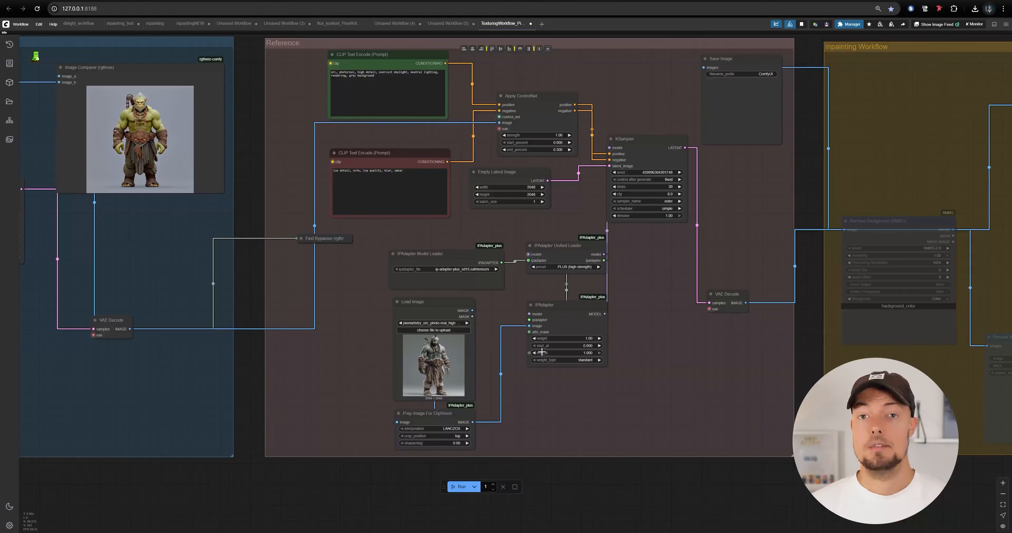
{"action": "scroll", "coordinate": [462, 373], "scroll_direction": "up", "scroll_amount": 10}
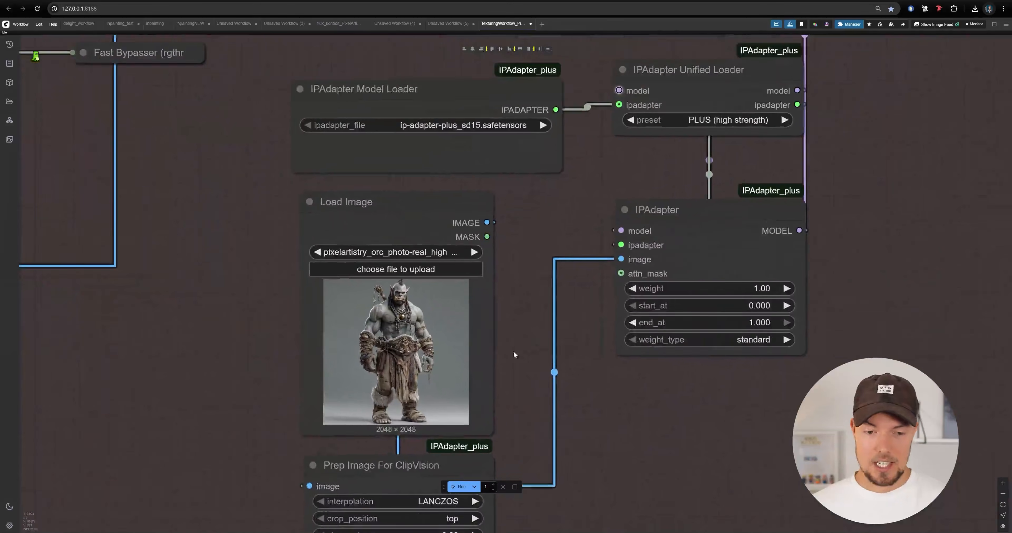
{"action": "left_click_drag", "start_coordinate": [433, 312], "coordinate": [430, 317]}
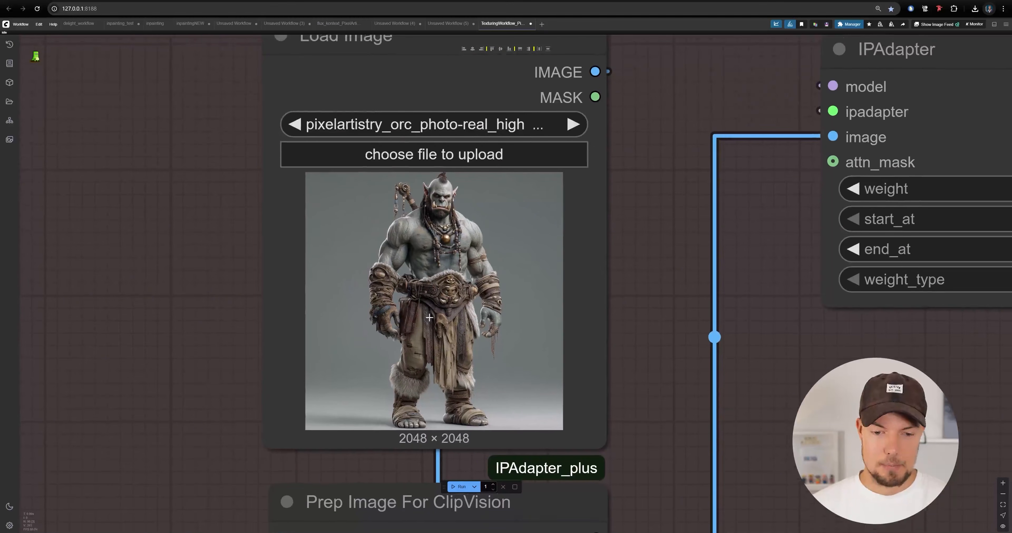
- Trace the reference picture from Load Image through Prep Image For ClipVision to the IPAdapter node
{"action": "left_click_drag", "start_coordinate": [538, 284], "coordinate": [454, 285]}
{"action": "scroll", "coordinate": [511, 296], "scroll_direction": "down", "scroll_amount": 6}
{"action": "scroll", "coordinate": [511, 295], "scroll_direction": "up", "scroll_amount": 2}
{"action": "scroll", "coordinate": [458, 270], "scroll_direction": "up", "scroll_amount": 1}
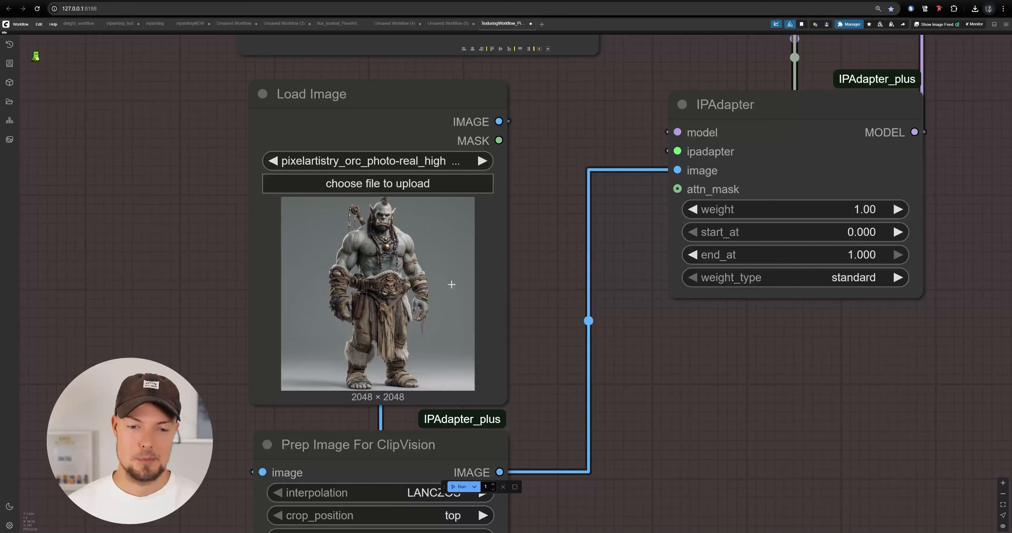
{"action": "scroll", "coordinate": [537, 232], "scroll_direction": "down", "scroll_amount": 5}
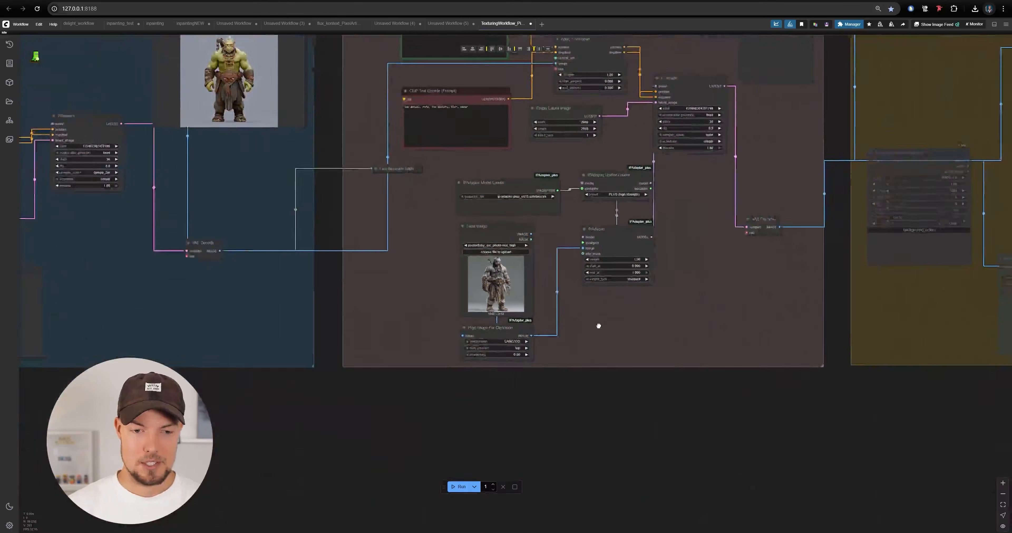
{"action": "scroll", "coordinate": [317, 205], "scroll_direction": "up", "scroll_amount": 4}
{"action": "scroll", "coordinate": [447, 226], "scroll_direction": "down", "scroll_amount": 1}
{"action": "left_click_drag", "start_coordinate": [448, 326], "coordinate": [374, 159]}
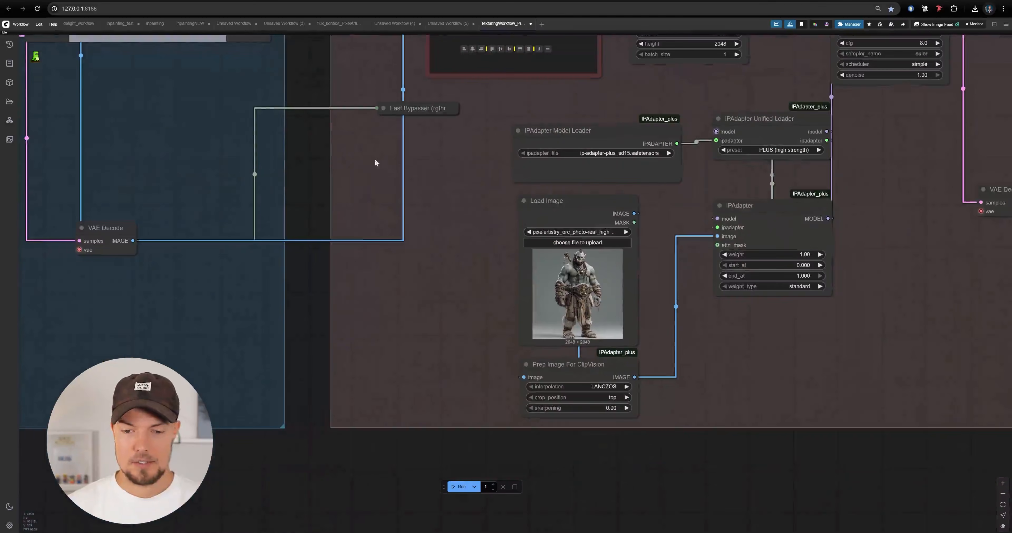
{"action": "scroll", "coordinate": [694, 317], "scroll_direction": "up", "scroll_amount": 3}
{"action": "left_click_drag", "start_coordinate": [655, 277], "coordinate": [637, 307]}
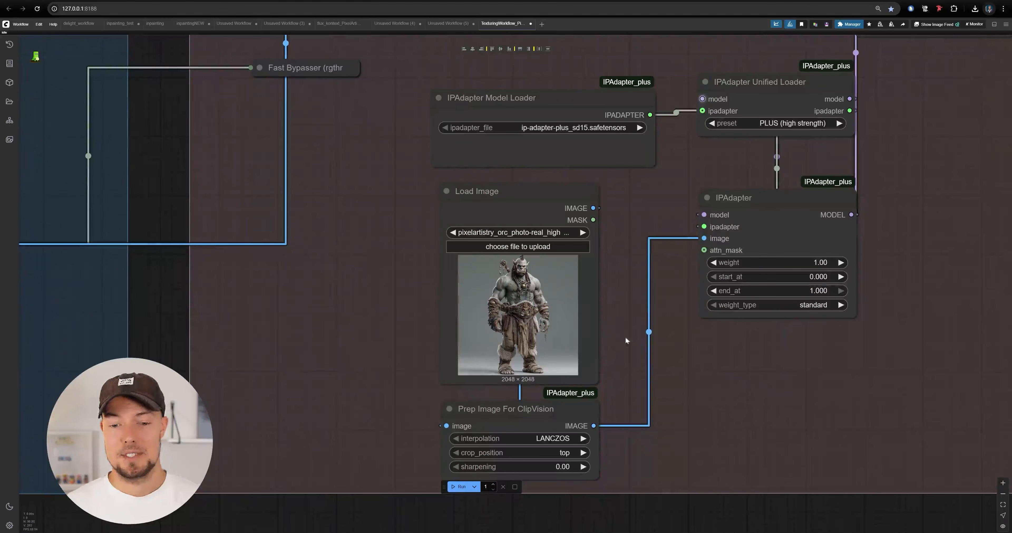
- Examine the orc reference picture up close for its skin, clothing and accessory details
{"action": "scroll", "coordinate": [634, 336], "scroll_direction": "up", "scroll_amount": 4}
{"action": "scroll", "coordinate": [522, 280], "scroll_direction": "up", "scroll_amount": 5}
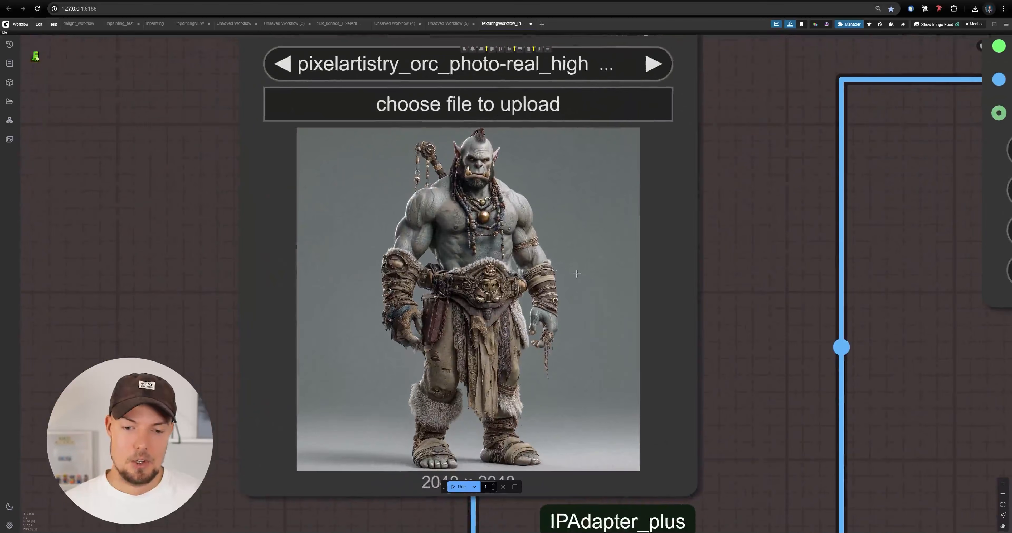
{"action": "scroll", "coordinate": [429, 228], "scroll_direction": "down", "scroll_amount": 3}
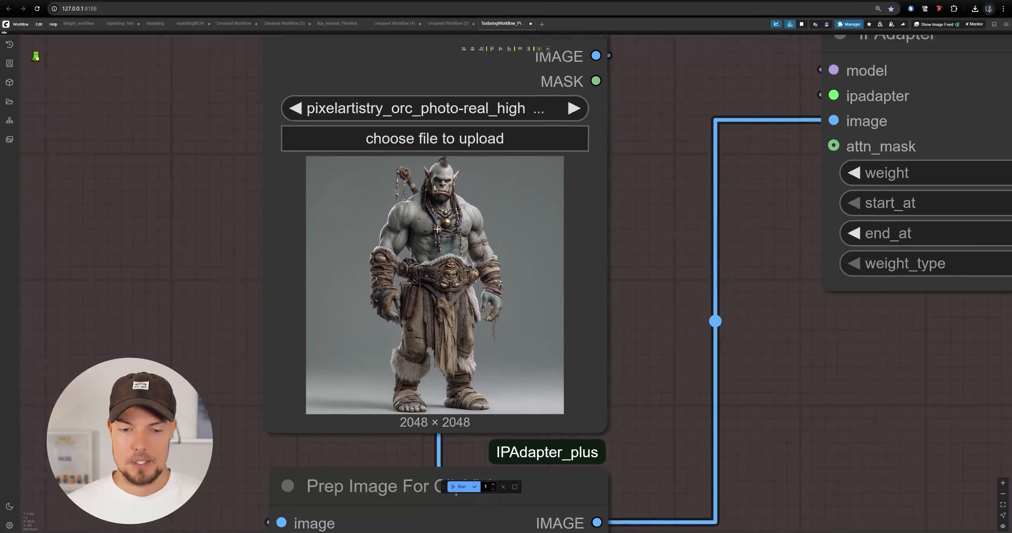
{"action": "left_click_drag", "start_coordinate": [693, 343], "coordinate": [663, 352]}
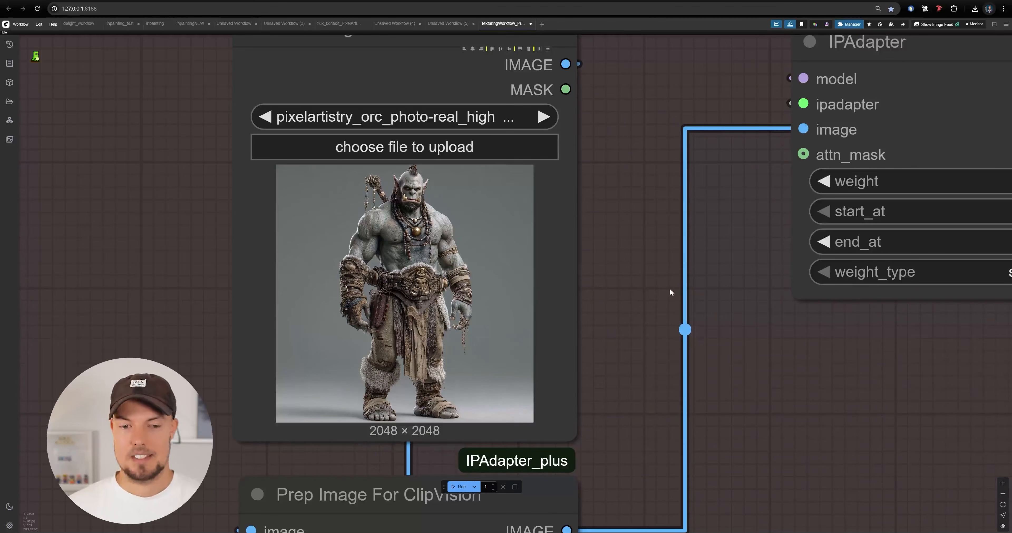
- Browse the Downloads folder for pictures usable as the reference in the Load Image node
{"action": "scroll", "coordinate": [585, 304], "scroll_direction": "down", "scroll_amount": 4}
{"action": "left_click", "coordinate": [380, 254]}
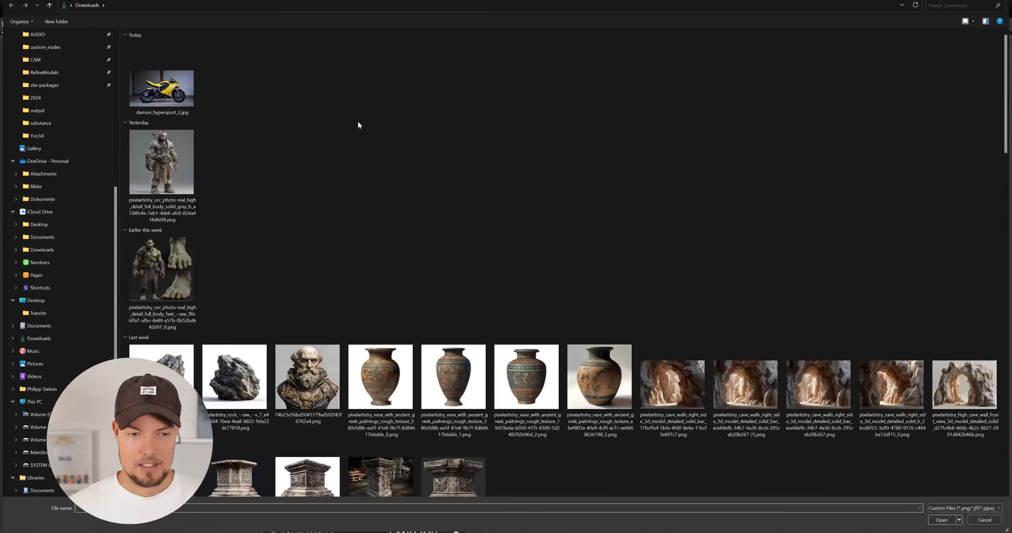
{"action": "scroll", "coordinate": [314, 158], "scroll_direction": "down", "scroll_amount": 10}
{"action": "scroll", "coordinate": [402, 310], "scroll_direction": "up", "scroll_amount": 10}
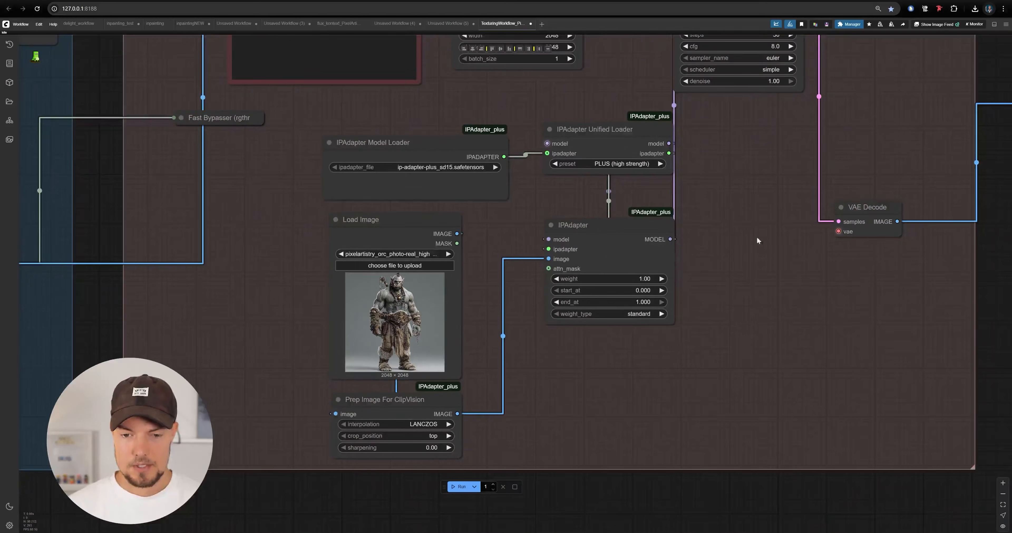
- Nudge the KSampler and IPAdapter Model Loader nodes slightly away from the IPAdapter Unified Loader in the Reference group
{"action": "scroll", "coordinate": [738, 250], "scroll_direction": "up", "scroll_amount": 5}
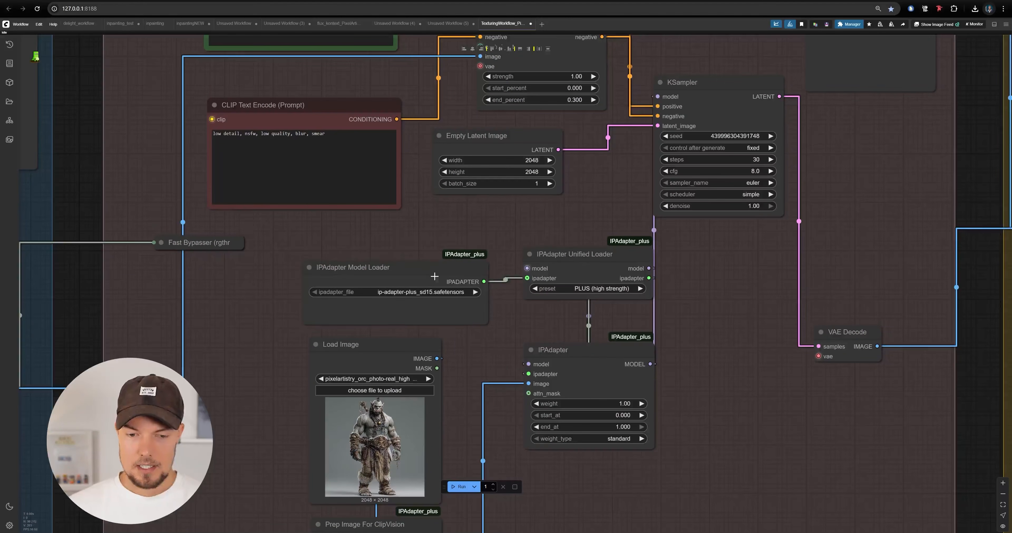
{"action": "scroll", "coordinate": [513, 250], "scroll_direction": "down", "scroll_amount": 2}
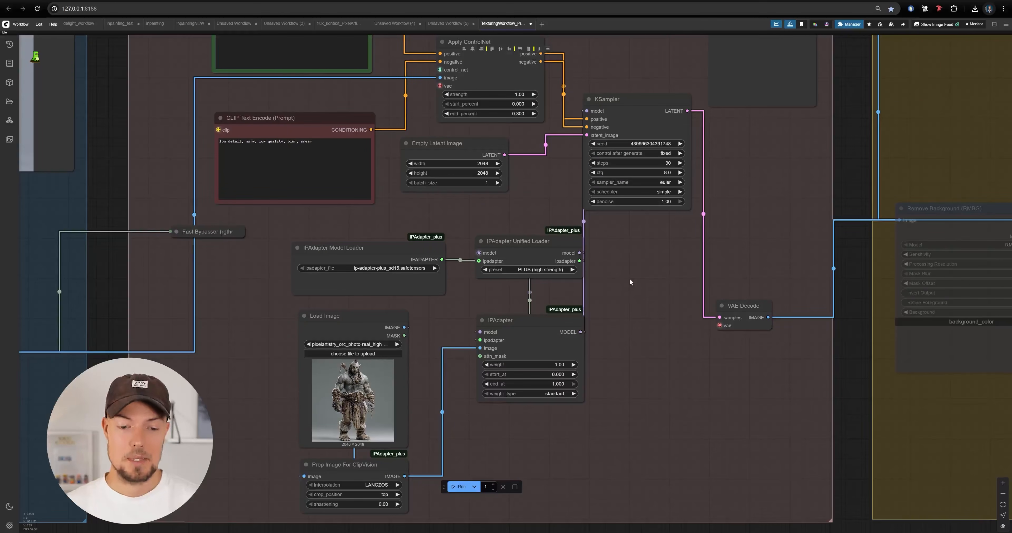
{"action": "scroll", "coordinate": [571, 291], "scroll_direction": "up", "scroll_amount": 5}
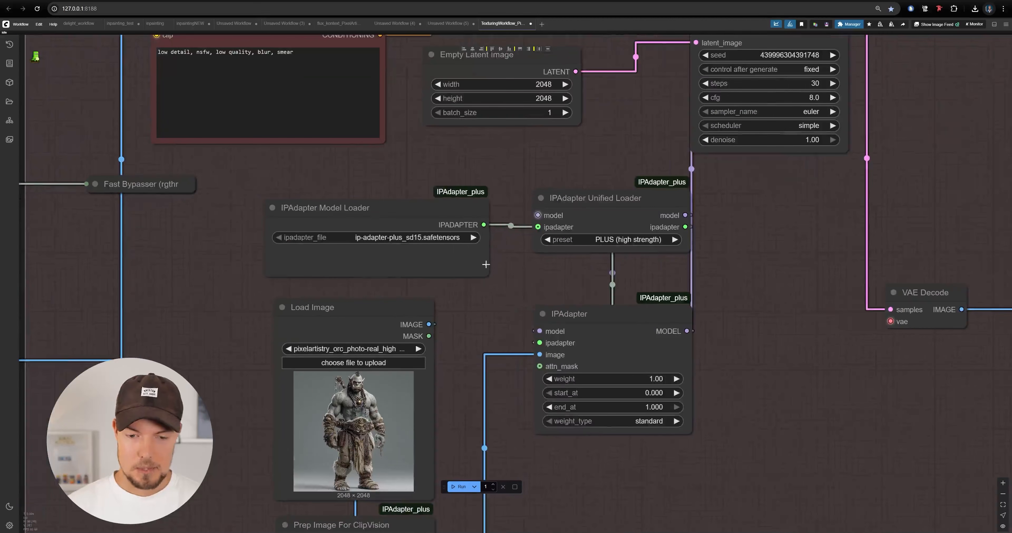
{"action": "left_click_drag", "start_coordinate": [867, 139], "coordinate": [783, 258]}
{"action": "left_click_drag", "start_coordinate": [639, 165], "coordinate": [651, 174]}
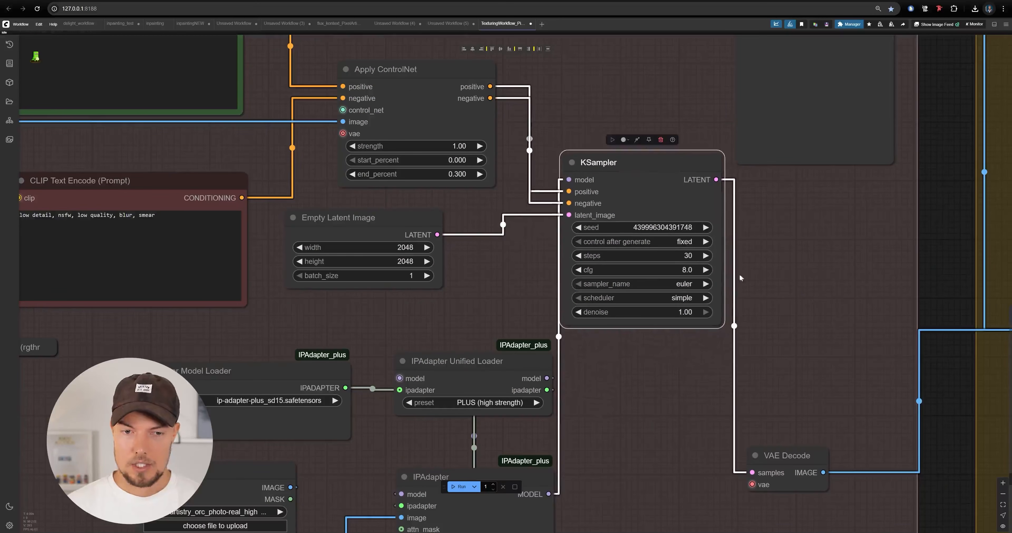
{"action": "scroll", "coordinate": [779, 238], "scroll_direction": "down", "scroll_amount": 3}
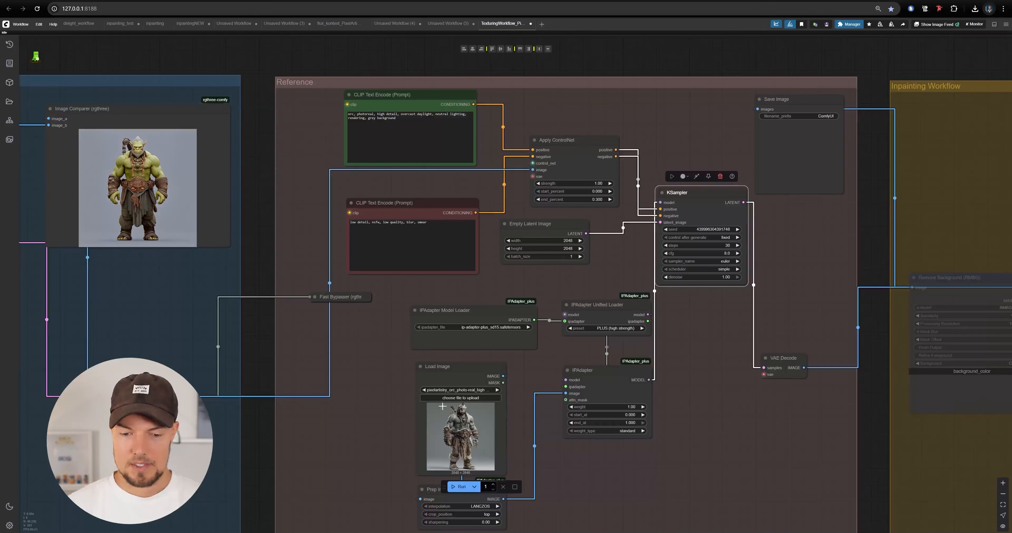
{"action": "scroll", "coordinate": [591, 356], "scroll_direction": "up", "scroll_amount": 3}
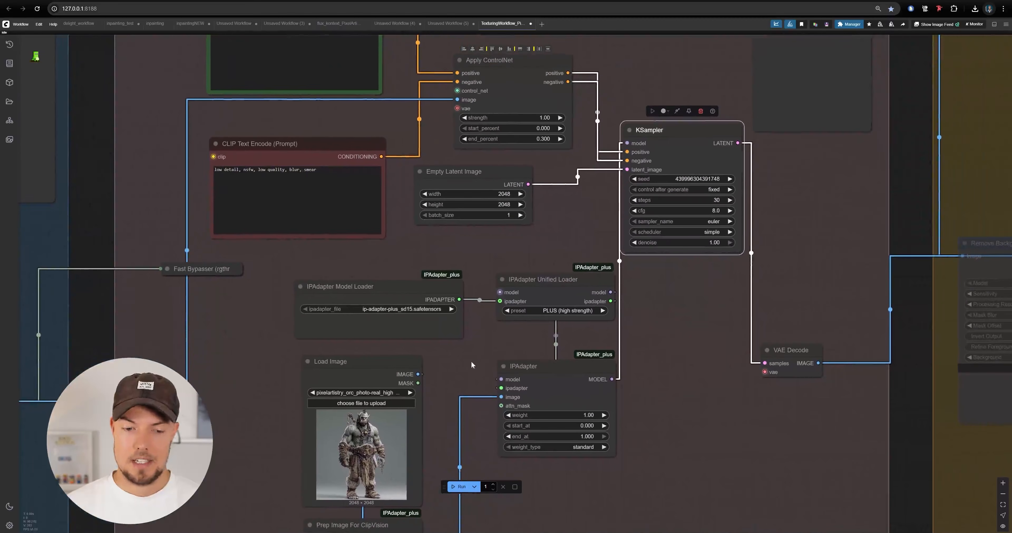
{"action": "scroll", "coordinate": [232, 421], "scroll_direction": "up", "scroll_amount": 3}
{"action": "left_click", "coordinate": [315, 284]}
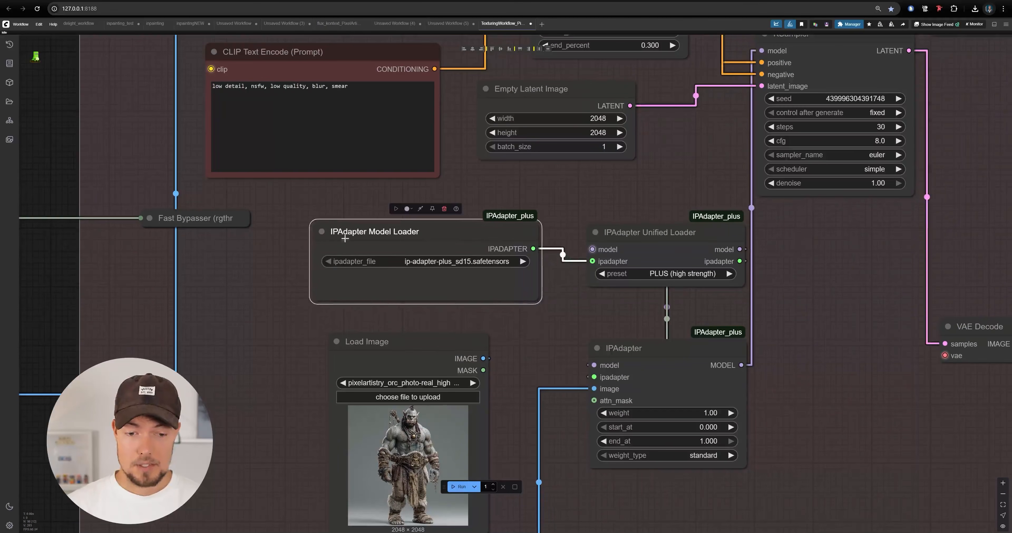
- Look over the workflow back to its first group and return to the Reference group's IPAdapter nodes
{"action": "scroll", "coordinate": [417, 229], "scroll_direction": "down", "scroll_amount": 15}
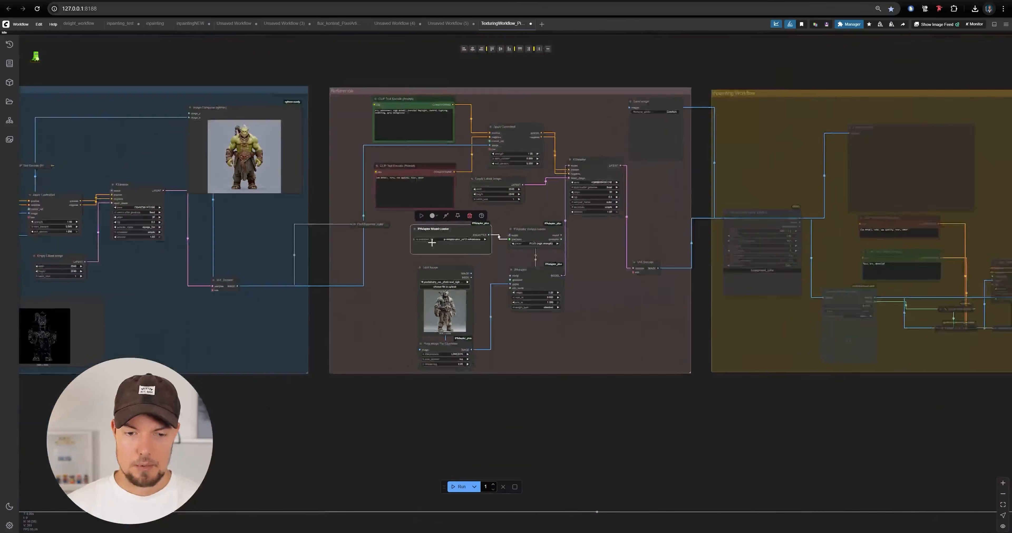
{"action": "left_click_drag", "start_coordinate": [389, 253], "coordinate": [829, 222]}
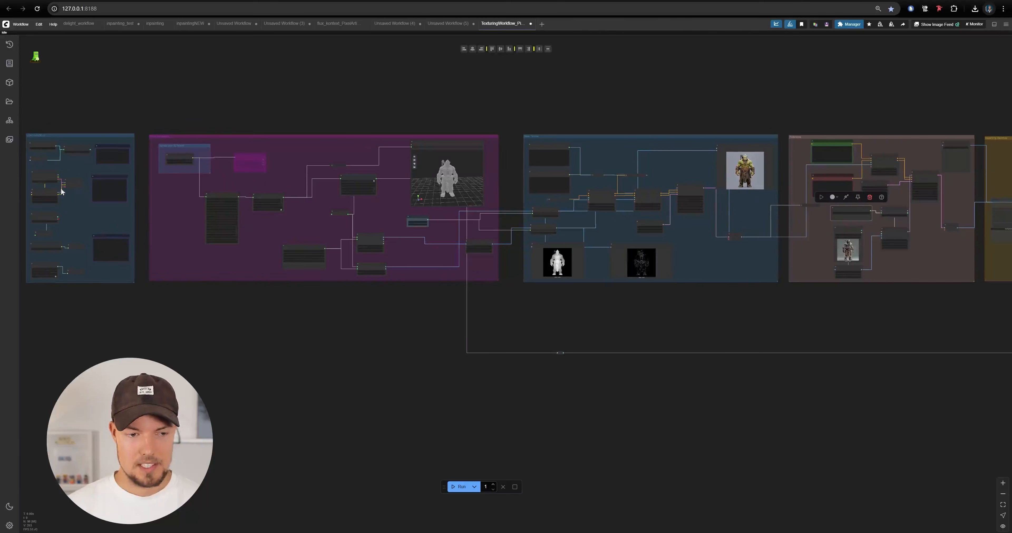
{"action": "left_click_drag", "start_coordinate": [733, 270], "coordinate": [513, 301]}
{"action": "scroll", "coordinate": [628, 235], "scroll_direction": "up", "scroll_amount": 2}
{"action": "scroll", "coordinate": [724, 242], "scroll_direction": "up", "scroll_amount": 16}
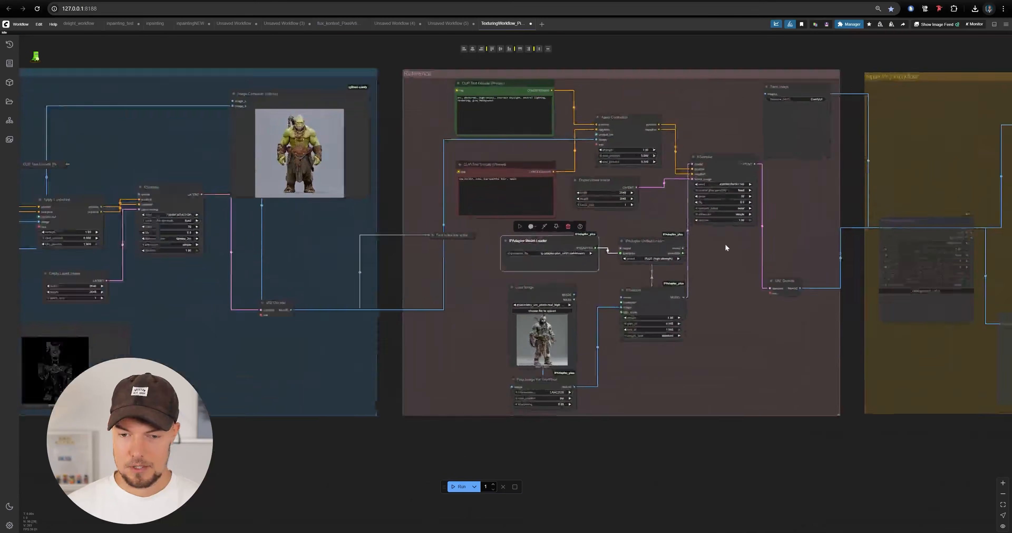
{"action": "scroll", "coordinate": [725, 252], "scroll_direction": "up", "scroll_amount": 1}
{"action": "left_click_drag", "start_coordinate": [717, 248], "coordinate": [858, 235]}
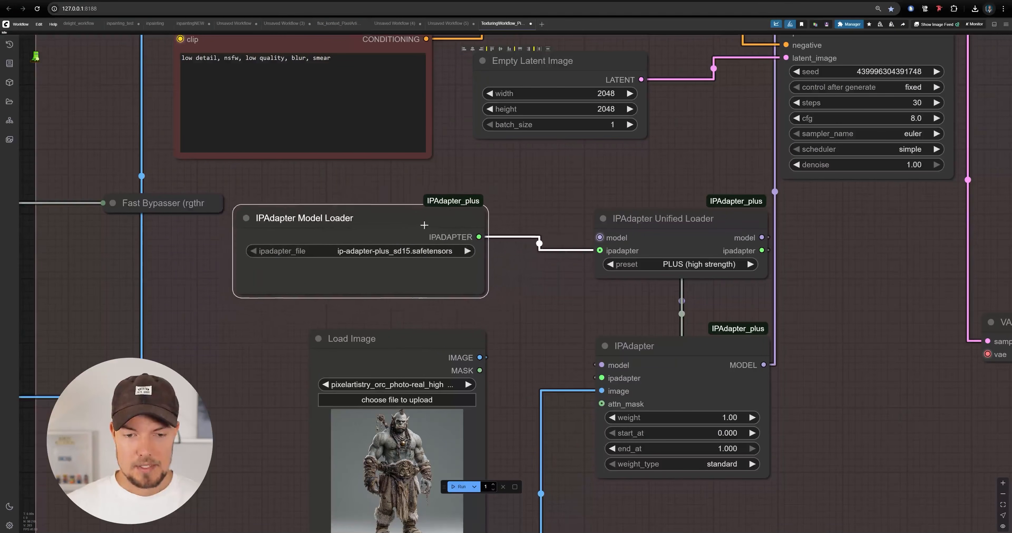
- Move the IPAdapter Model Loader closer to the IPAdapter Unified Loader and check its model file and connection
{"action": "left_click_drag", "start_coordinate": [423, 224], "coordinate": [452, 222]}
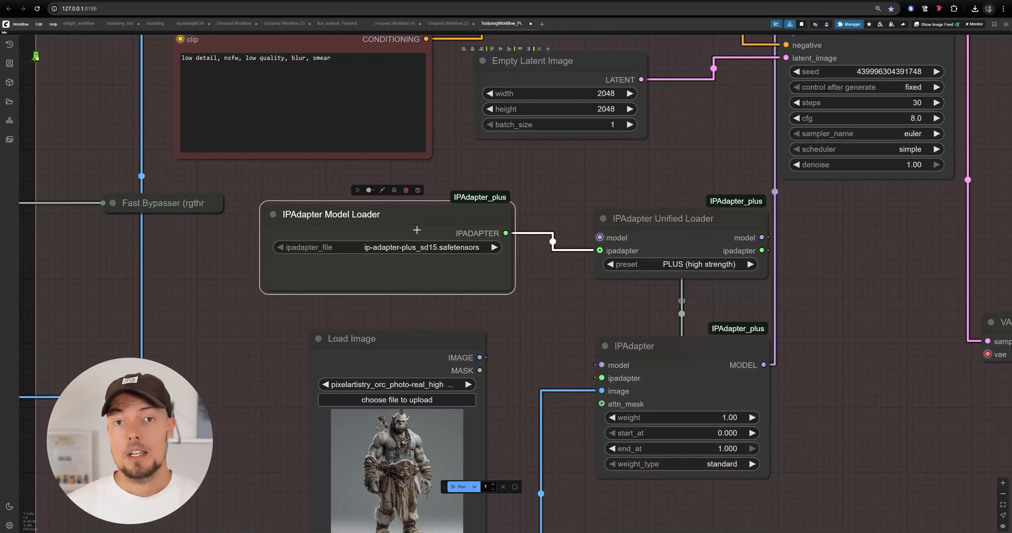
{"action": "left_click_drag", "start_coordinate": [557, 159], "coordinate": [545, 193]}
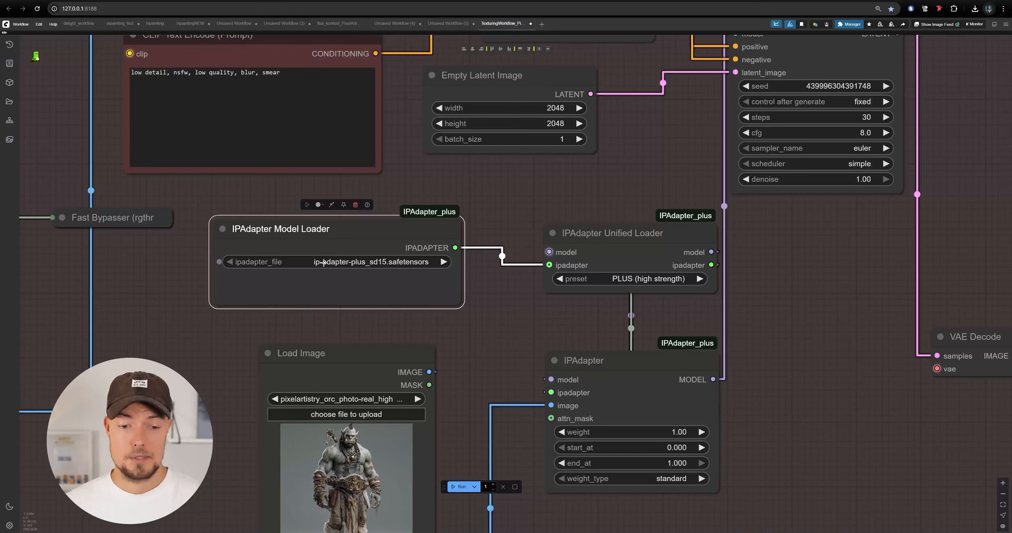
{"action": "left_click_drag", "start_coordinate": [507, 227], "coordinate": [488, 250]}
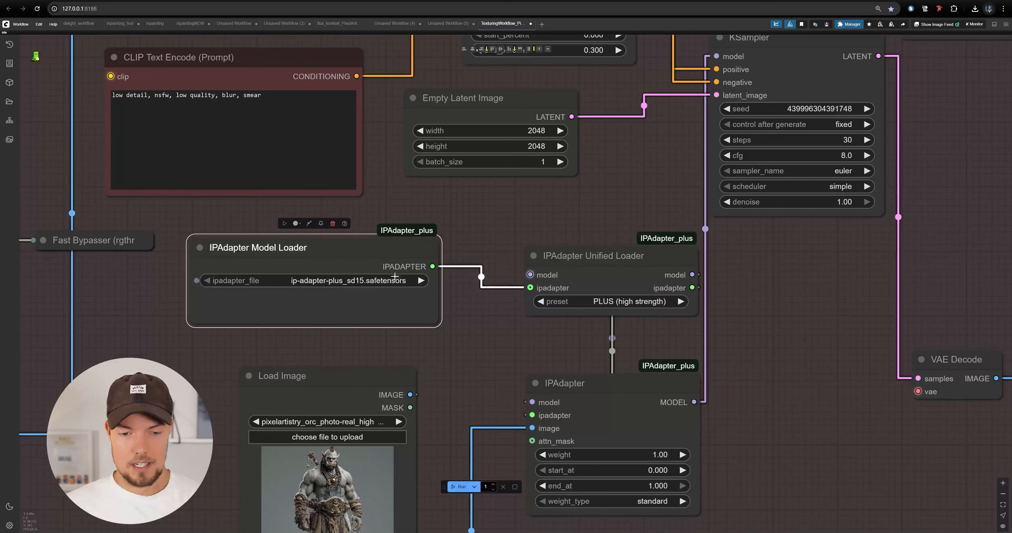
{"action": "scroll", "coordinate": [378, 254], "scroll_direction": "down", "scroll_amount": 5}
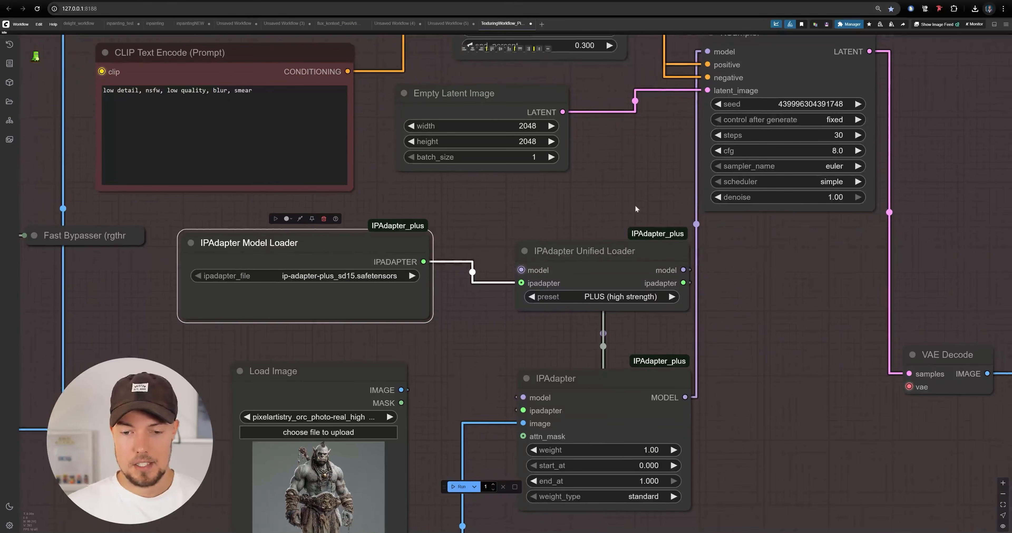
{"action": "scroll", "coordinate": [550, 244], "scroll_direction": "up", "scroll_amount": 7}
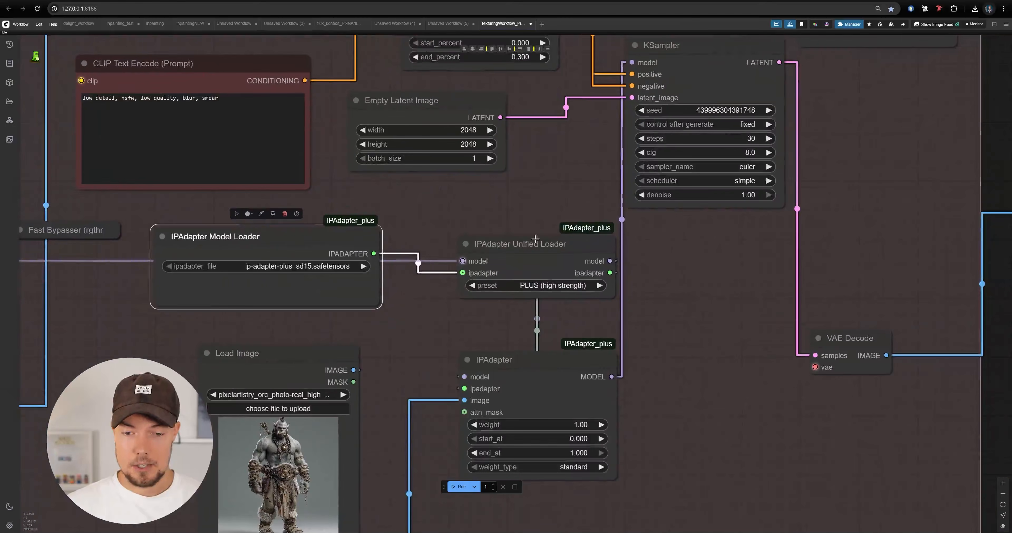
{"action": "left_click_drag", "start_coordinate": [404, 185], "coordinate": [458, 202]}
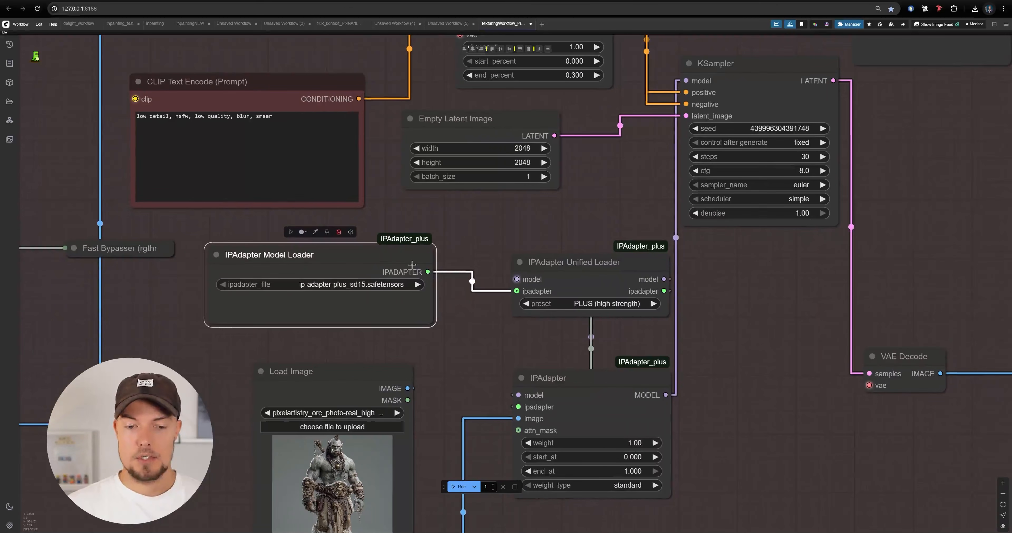
- Survey the groups on both sides of Reference and how its VAE Decode output leads into the Inpainting Workflow
{"action": "scroll", "coordinate": [578, 226], "scroll_direction": "down", "scroll_amount": 10}
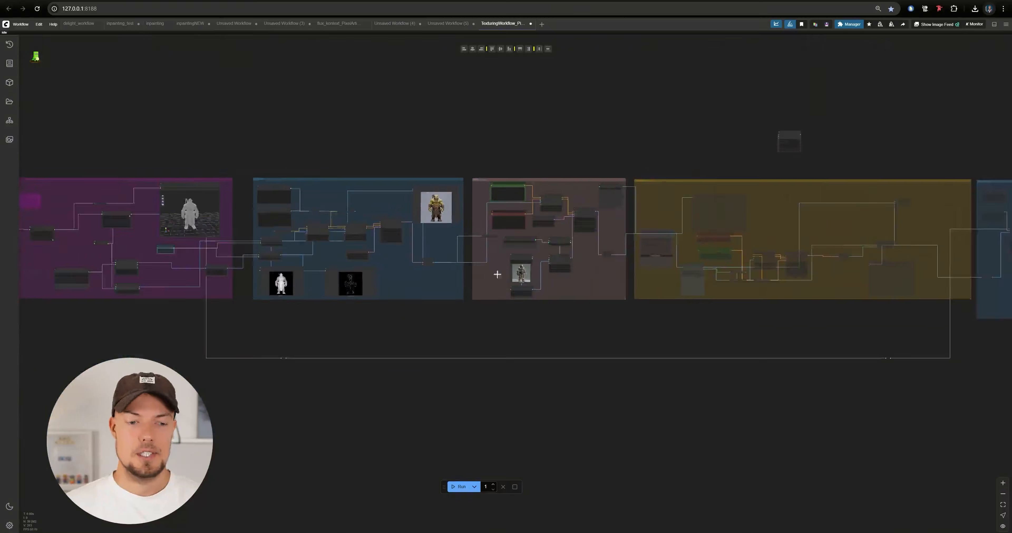
{"action": "left_click_drag", "start_coordinate": [108, 247], "coordinate": [408, 240]}
{"action": "left_click_drag", "start_coordinate": [683, 290], "coordinate": [343, 298]}
{"action": "scroll", "coordinate": [581, 214], "scroll_direction": "up", "scroll_amount": 15}
{"action": "left_click_drag", "start_coordinate": [317, 175], "coordinate": [438, 195]}
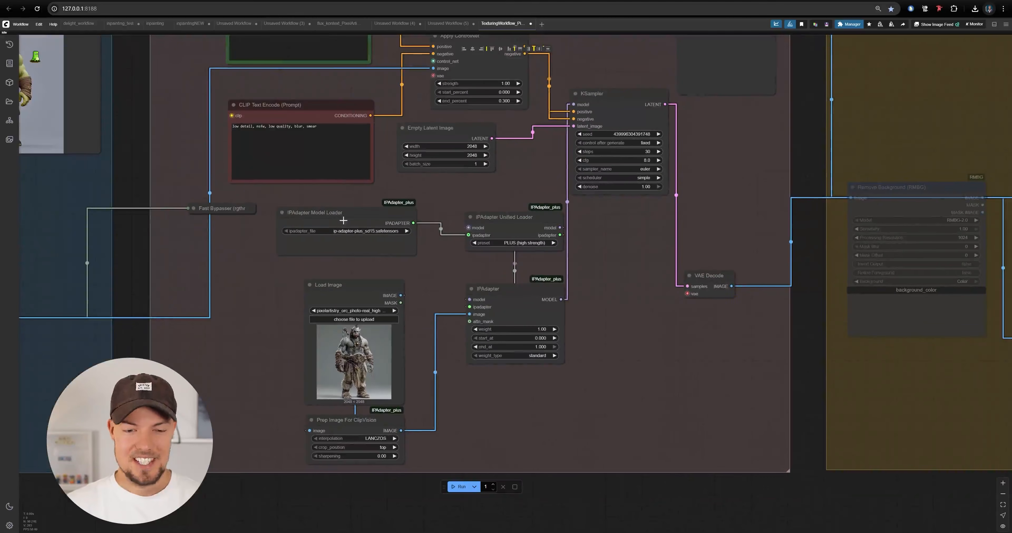
{"action": "scroll", "coordinate": [543, 291], "scroll_direction": "down", "scroll_amount": 5}
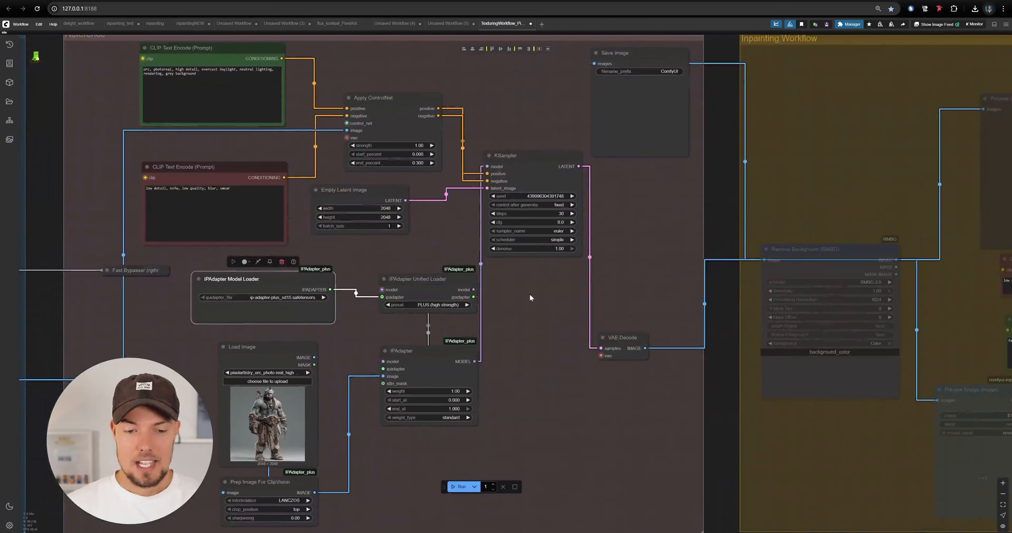
{"action": "scroll", "coordinate": [535, 289], "scroll_direction": "down", "scroll_amount": 4}
{"action": "scroll", "coordinate": [538, 367], "scroll_direction": "up", "scroll_amount": 8}
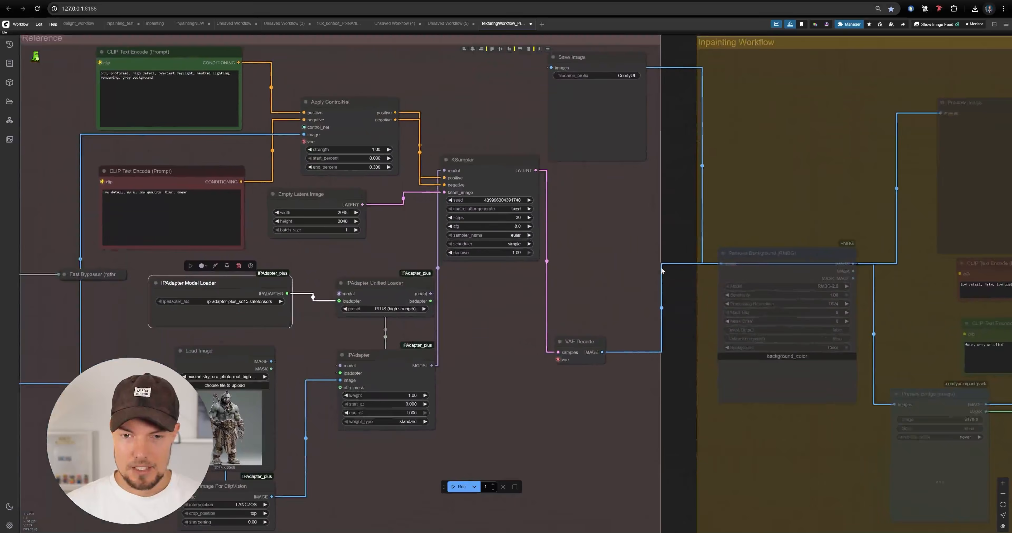
- Add a Preview Image node beside the Reference group's KSampler and feed it from the VAE Decode image output
{"action": "double_click", "coordinate": [531, 211]}
{"action": "type", "text": "prev"}
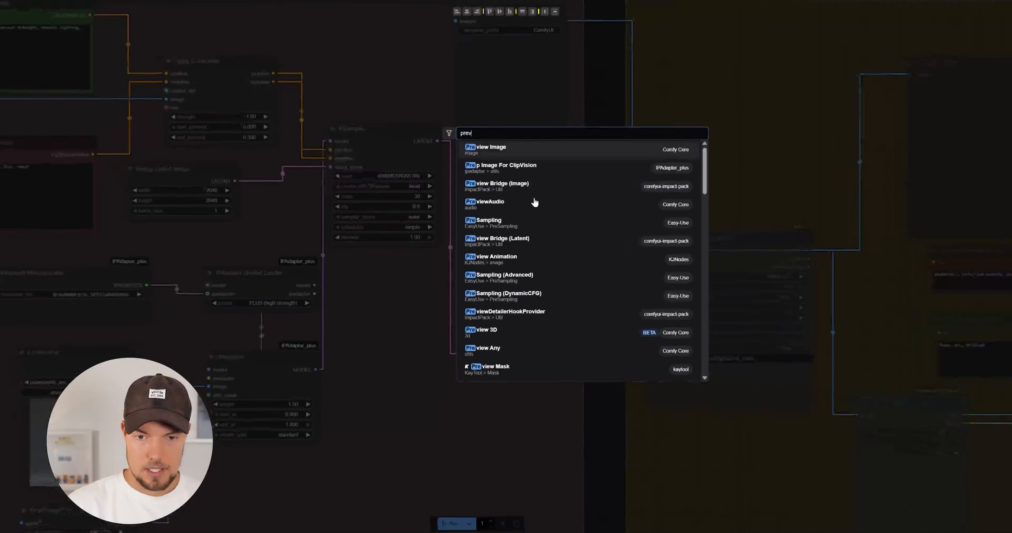
{"action": "key", "text": "Return"}
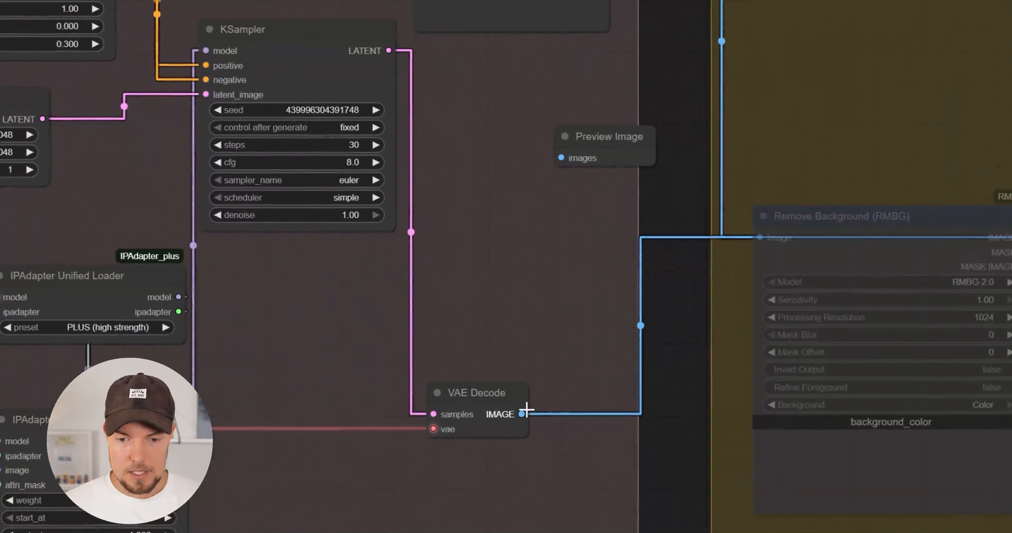
{"action": "left_click_drag", "start_coordinate": [523, 414], "coordinate": [577, 83]}
{"action": "scroll", "coordinate": [605, 253], "scroll_direction": "down", "scroll_amount": 4}
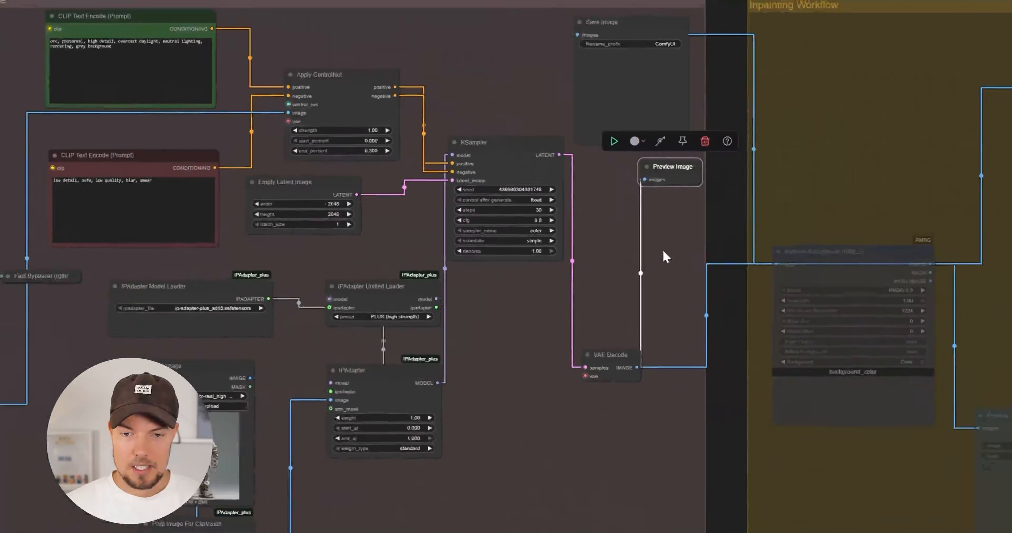
{"action": "scroll", "coordinate": [671, 251], "scroll_direction": "up", "scroll_amount": 2}
{"action": "left_click_drag", "start_coordinate": [659, 165], "coordinate": [640, 174]}
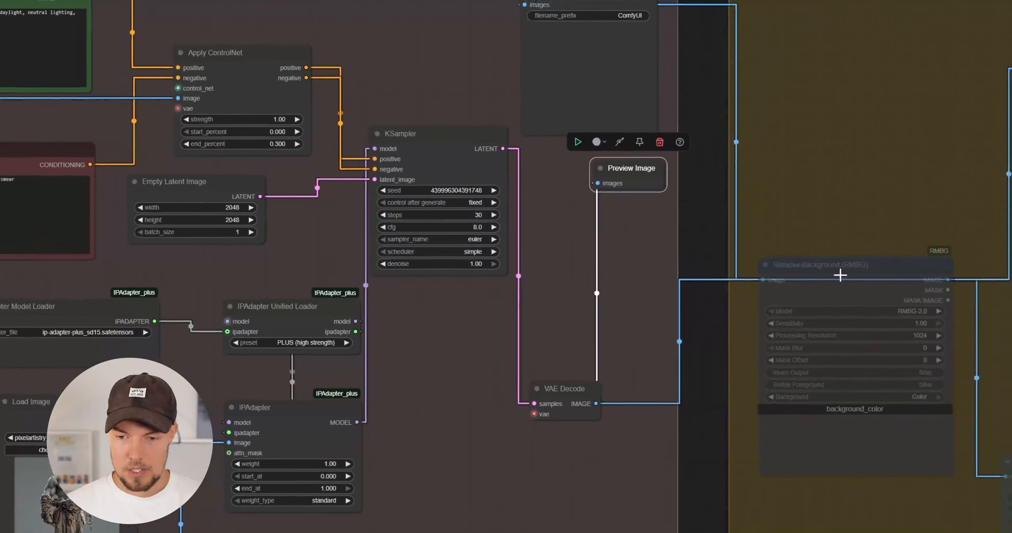
- Reactivate the muted Remove Background (RMBG) node in the Inpainting Workflow group
{"action": "left_click", "coordinate": [852, 266]}
{"action": "left_click", "coordinate": [858, 238]}
{"action": "left_click_drag", "start_coordinate": [839, 269], "coordinate": [786, 269]}
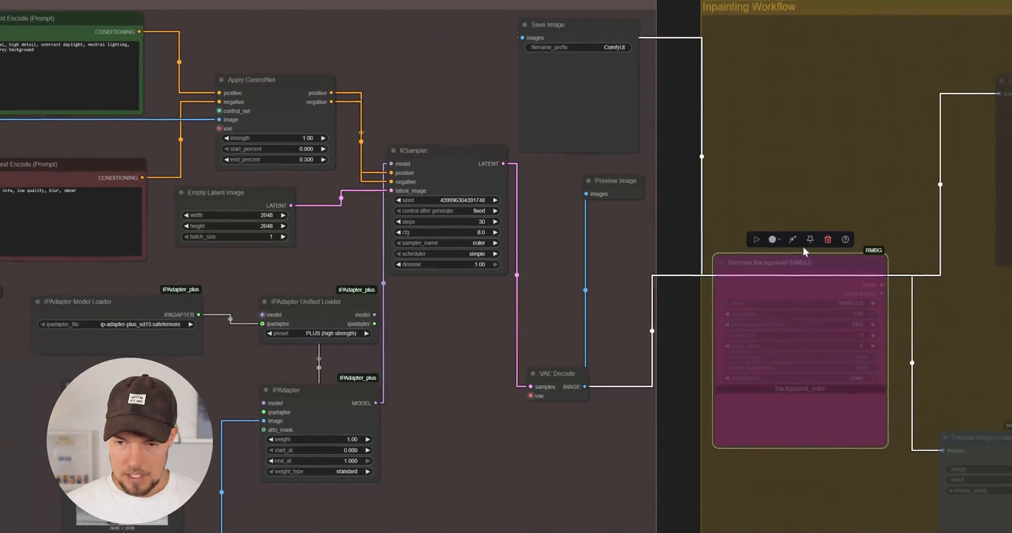
{"action": "left_click", "coordinate": [804, 239]}
{"action": "left_click_drag", "start_coordinate": [691, 308], "coordinate": [561, 298]}
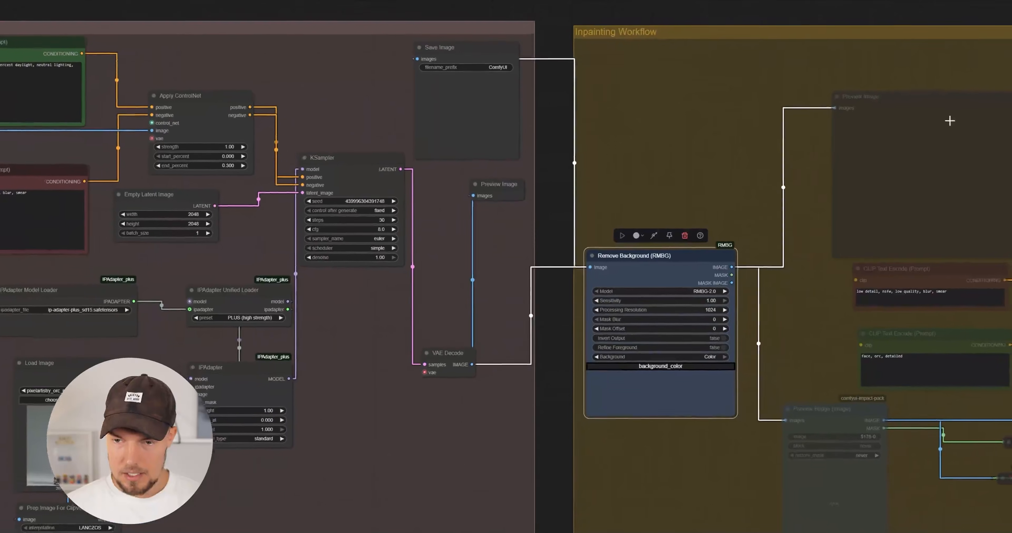
- Reactivate the Preview Image node fed by Remove Background and run the workflow
{"action": "left_click", "coordinate": [964, 114]}
{"action": "left_click", "coordinate": [961, 70]}
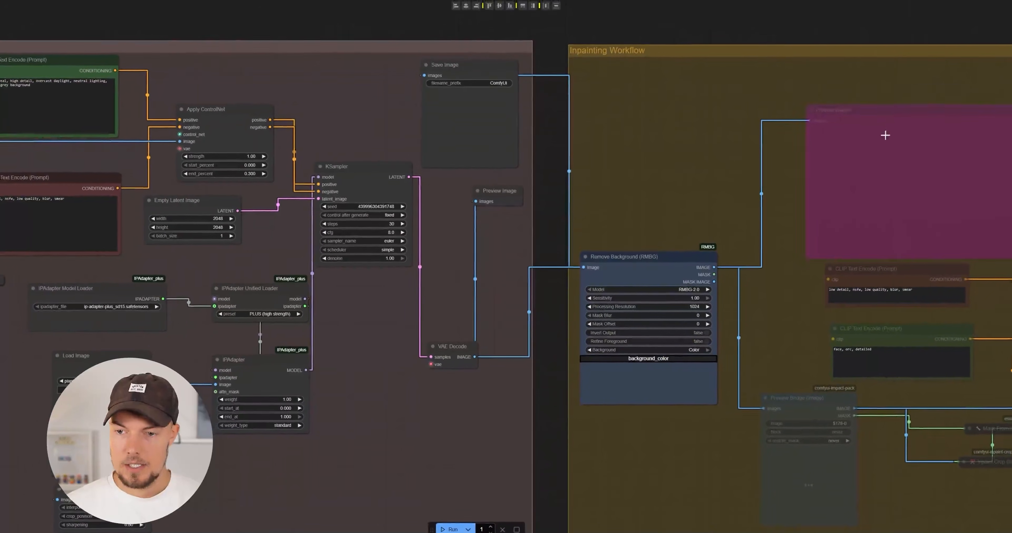
{"action": "left_click_drag", "start_coordinate": [489, 418], "coordinate": [676, 404]}
{"action": "scroll", "coordinate": [575, 402], "scroll_direction": "down", "scroll_amount": 2}
{"action": "left_click_drag", "start_coordinate": [832, 246], "coordinate": [755, 255]}
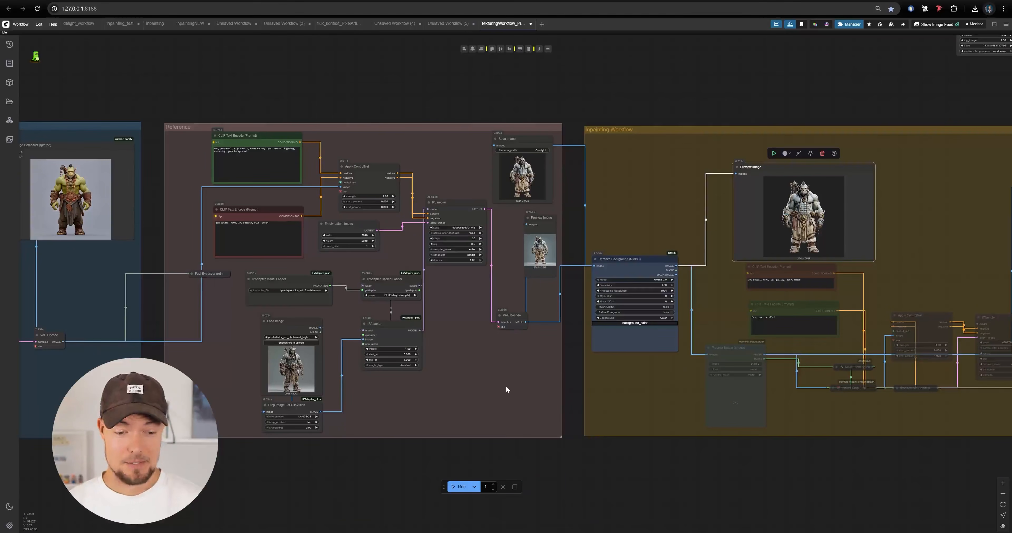
- Compare the generated orc images with the reference picture, examining the Save Image result up close
{"action": "scroll", "coordinate": [466, 334], "scroll_direction": "up", "scroll_amount": 5}
{"action": "scroll", "coordinate": [432, 380], "scroll_direction": "down", "scroll_amount": 2}
{"action": "left_click_drag", "start_coordinate": [433, 381], "coordinate": [499, 380]}
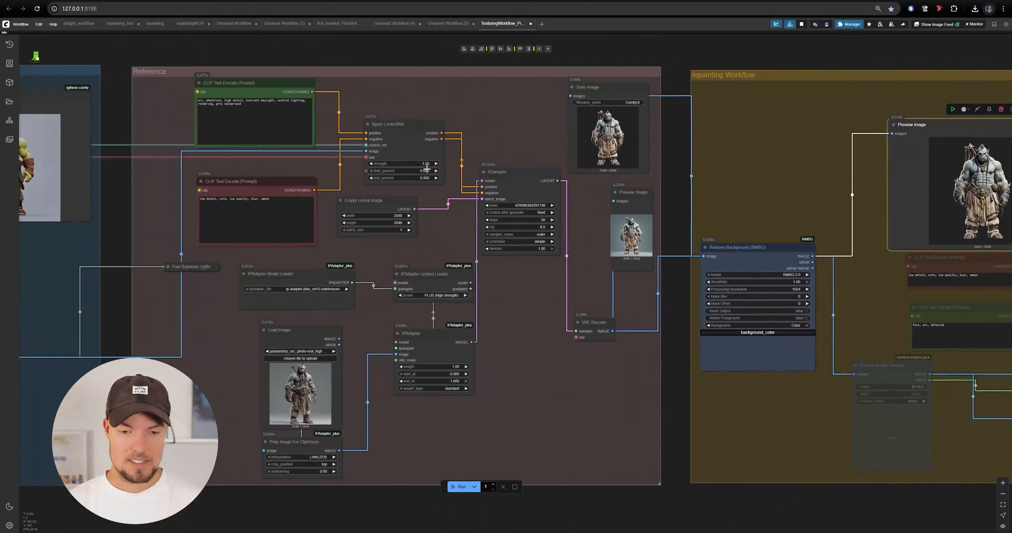
{"action": "left_click_drag", "start_coordinate": [577, 377], "coordinate": [630, 376]}
{"action": "left_click_drag", "start_coordinate": [775, 147], "coordinate": [628, 207]}
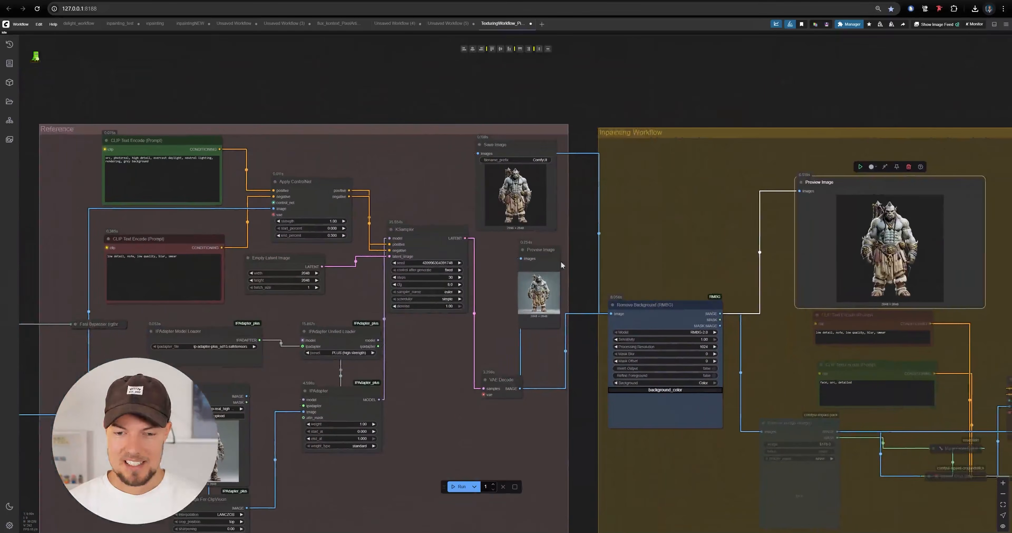
{"action": "scroll", "coordinate": [527, 265], "scroll_direction": "up", "scroll_amount": 14}
{"action": "left_click_drag", "start_coordinate": [479, 294], "coordinate": [474, 369]}
{"action": "left_click_drag", "start_coordinate": [474, 244], "coordinate": [474, 420]}
{"action": "scroll", "coordinate": [473, 420], "scroll_direction": "up", "scroll_amount": 1}
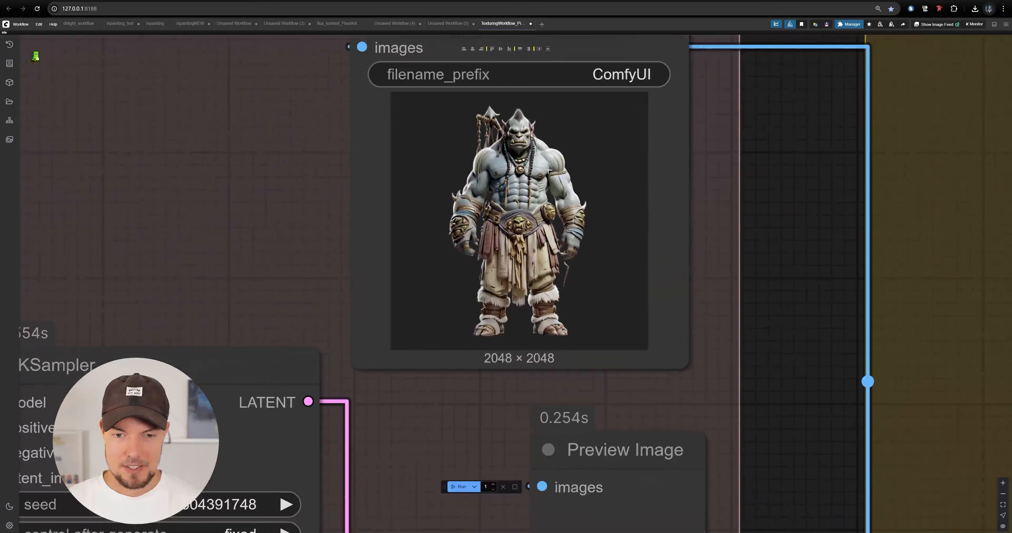
{"action": "scroll", "coordinate": [484, 149], "scroll_direction": "up", "scroll_amount": 5}
{"action": "scroll", "coordinate": [498, 151], "scroll_direction": "down", "scroll_amount": 5}
{"action": "scroll", "coordinate": [498, 150], "scroll_direction": "down", "scroll_amount": 2}
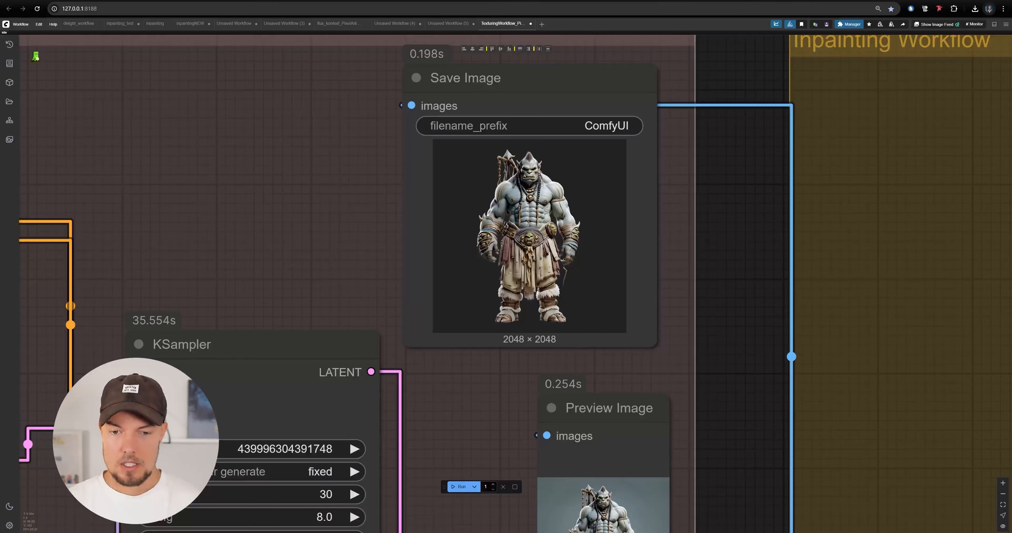
- Compare the Reference group's Preview Image with the background-removed orc preview in the Inpainting Workflow group
{"action": "scroll", "coordinate": [535, 194], "scroll_direction": "down", "scroll_amount": 11}
{"action": "left_click_drag", "start_coordinate": [463, 375], "coordinate": [754, 283]}
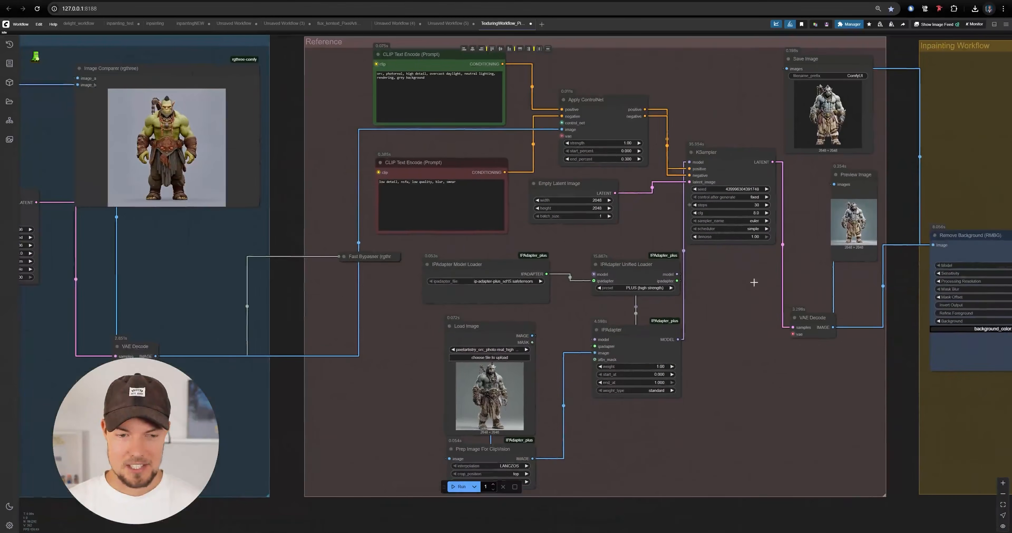
{"action": "left_click_drag", "start_coordinate": [865, 275], "coordinate": [416, 329]}
{"action": "scroll", "coordinate": [904, 219], "scroll_direction": "up", "scroll_amount": 8}
{"action": "left_click_drag", "start_coordinate": [748, 263], "coordinate": [854, 237]}
{"action": "scroll", "coordinate": [854, 236], "scroll_direction": "down", "scroll_amount": 5}
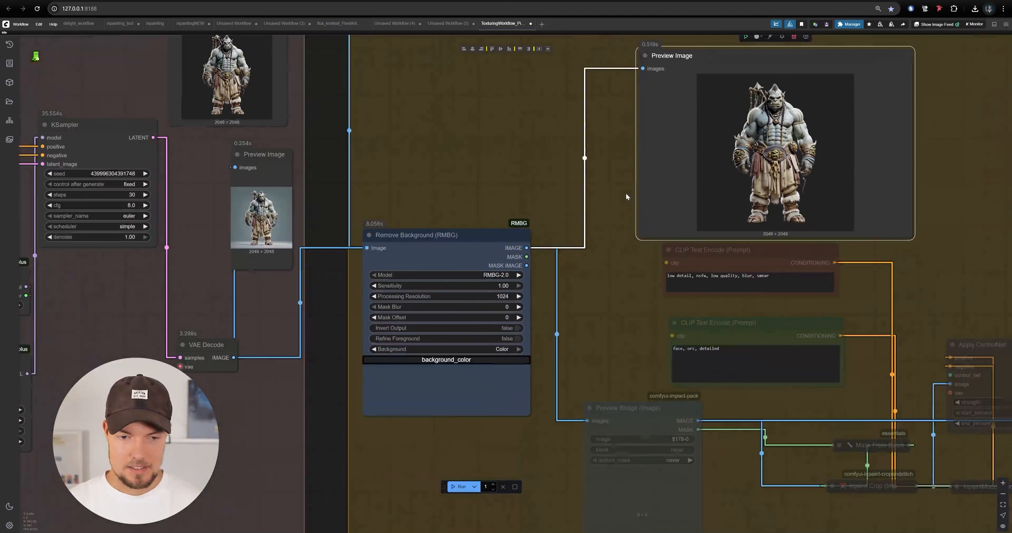
{"action": "left_click_drag", "start_coordinate": [623, 165], "coordinate": [752, 229]}
{"action": "scroll", "coordinate": [393, 301], "scroll_direction": "up", "scroll_amount": 8}
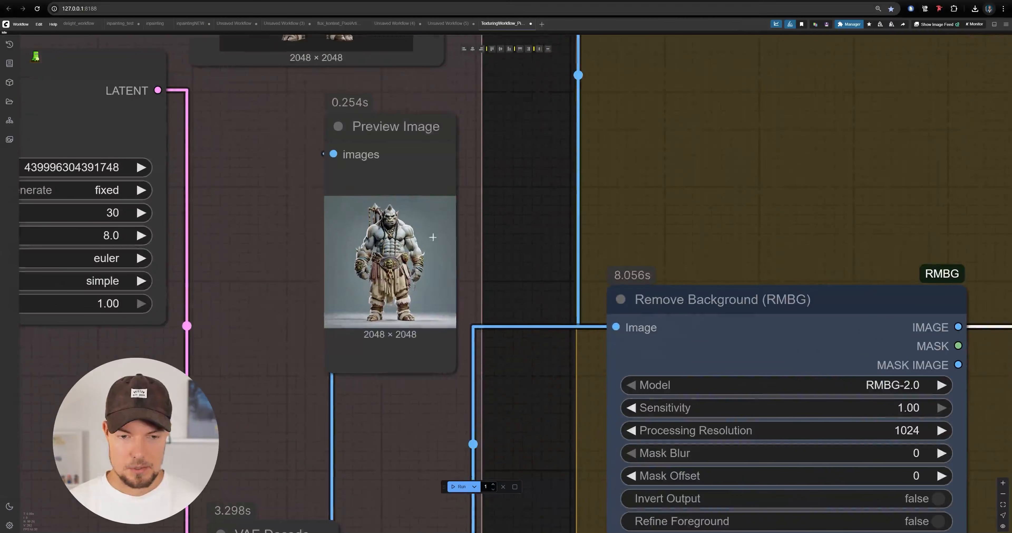
- Move the Reference group's Preview Image node up slightly and enlarge it for a bigger view of the orc
{"action": "left_click_drag", "start_coordinate": [431, 254], "coordinate": [397, 190]}
{"action": "left_click_drag", "start_coordinate": [438, 321], "coordinate": [570, 430]}
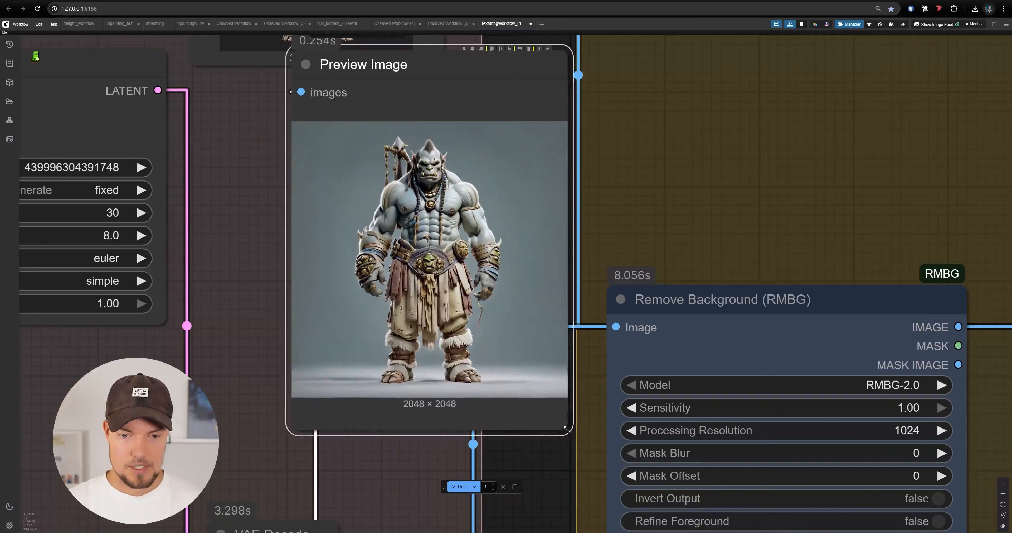
{"action": "scroll", "coordinate": [431, 263], "scroll_direction": "down", "scroll_amount": 5}
{"action": "scroll", "coordinate": [432, 277], "scroll_direction": "up", "scroll_amount": 8}
{"action": "left_click_drag", "start_coordinate": [434, 254], "coordinate": [375, 275]}
{"action": "scroll", "coordinate": [374, 275], "scroll_direction": "down", "scroll_amount": 8}
- Move the Preview Image node fed by Remove Background closer, placing it above the Remove Background (RMBG) node
{"action": "left_click_drag", "start_coordinate": [670, 255], "coordinate": [392, 269]}
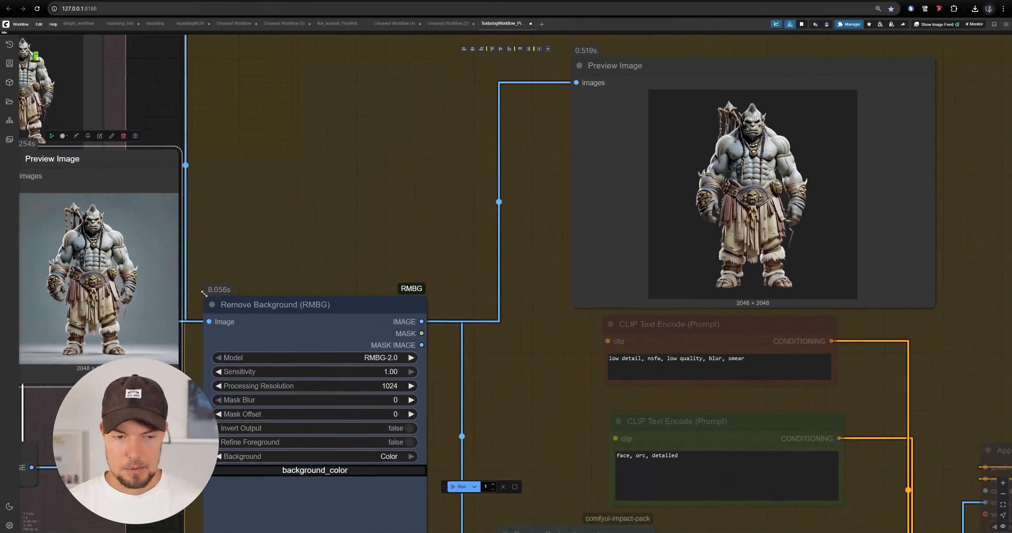
{"action": "left_click_drag", "start_coordinate": [887, 182], "coordinate": [744, 292]}
{"action": "left_click_drag", "start_coordinate": [599, 309], "coordinate": [426, 253]}
- Examine the background-removed orc up close, checking its face, armour, hands and feet
{"action": "scroll", "coordinate": [427, 252], "scroll_direction": "up", "scroll_amount": 6}
{"action": "scroll", "coordinate": [442, 258], "scroll_direction": "up", "scroll_amount": 3}
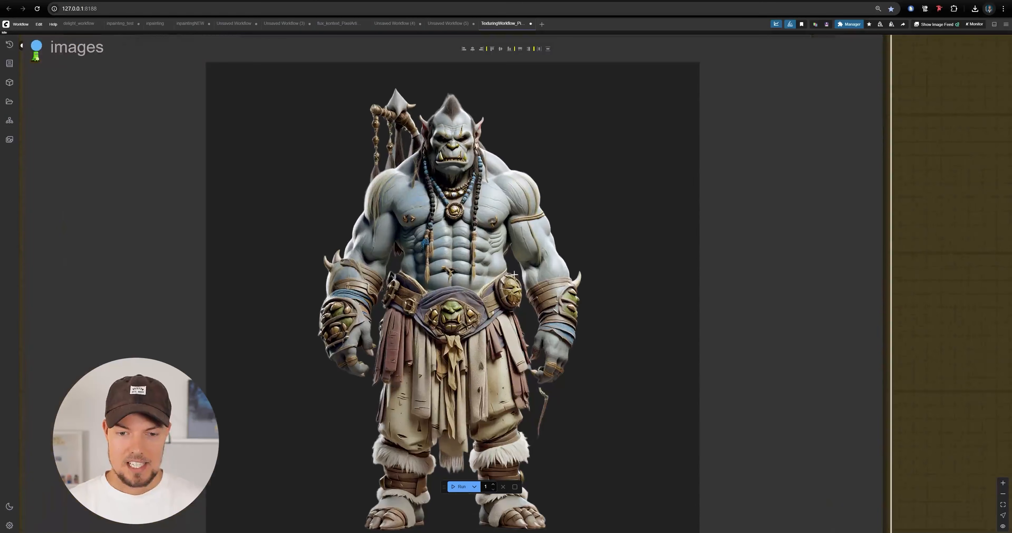
{"action": "scroll", "coordinate": [428, 317], "scroll_direction": "down", "scroll_amount": 10}
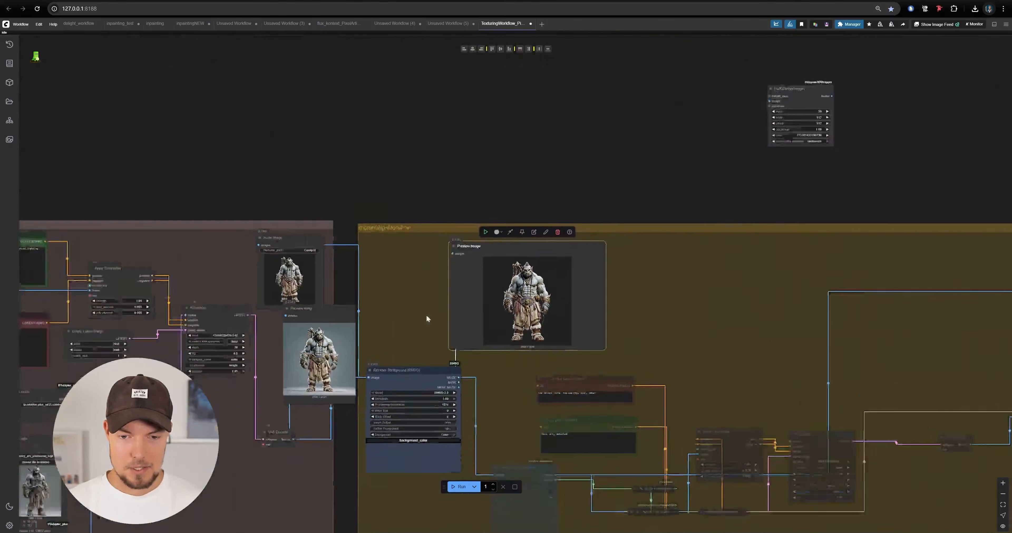
{"action": "scroll", "coordinate": [426, 314], "scroll_direction": "down", "scroll_amount": 2}
{"action": "left_click_drag", "start_coordinate": [426, 314], "coordinate": [791, 103]}
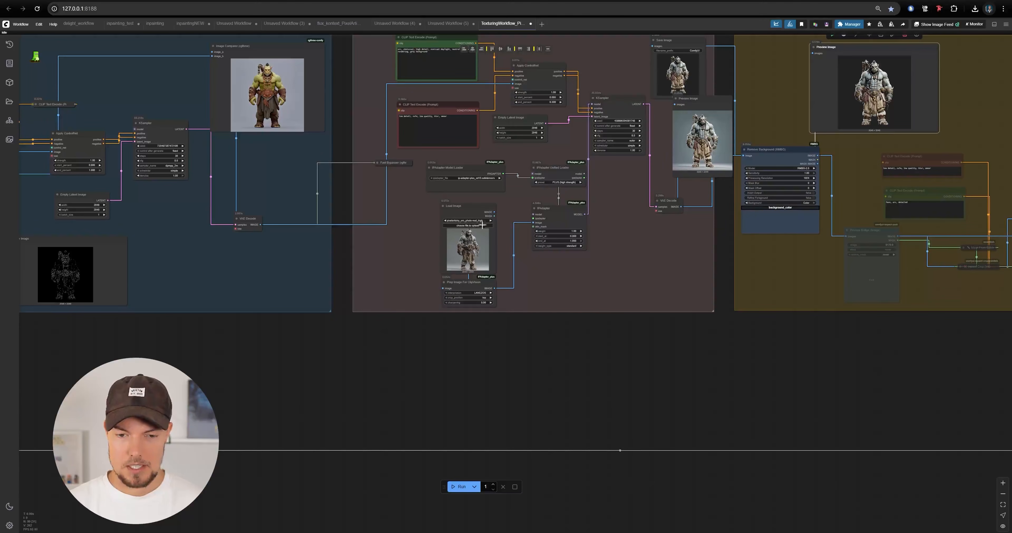
{"action": "scroll", "coordinate": [629, 220], "scroll_direction": "up", "scroll_amount": 8}
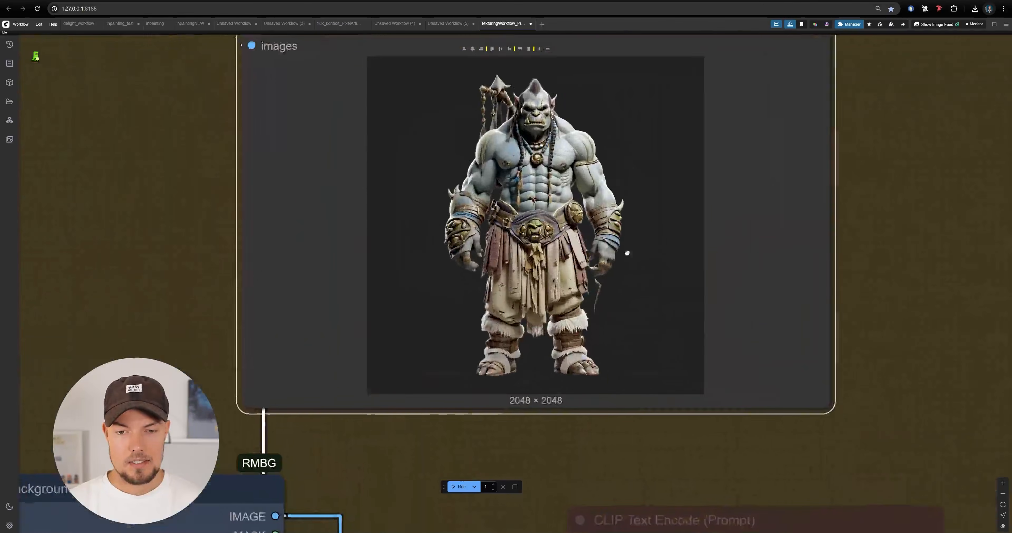
{"action": "left_click_drag", "start_coordinate": [531, 299], "coordinate": [447, 298]}
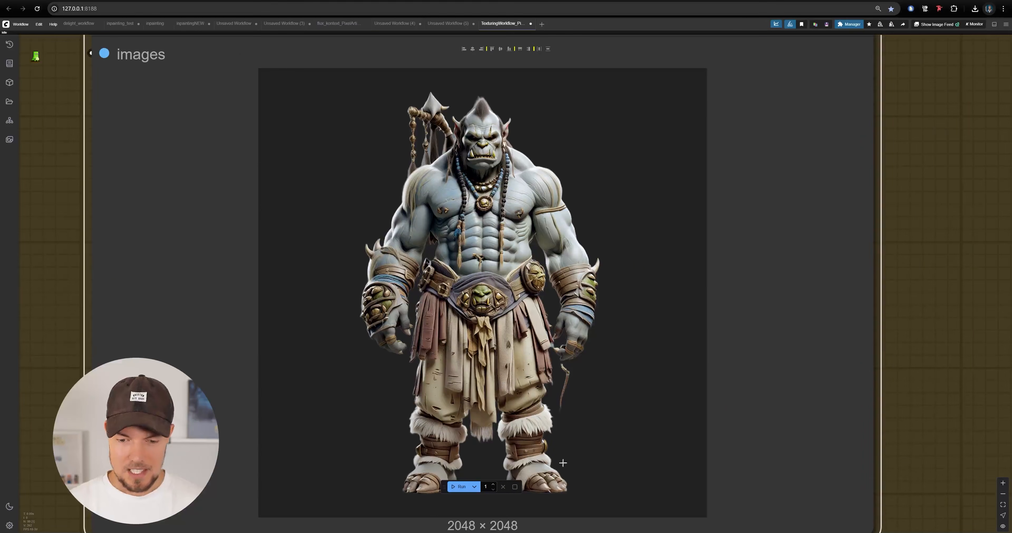
{"action": "scroll", "coordinate": [482, 420], "scroll_direction": "up", "scroll_amount": 1}
{"action": "left_click_drag", "start_coordinate": [479, 413], "coordinate": [459, 398]}
{"action": "left_click_drag", "start_coordinate": [464, 279], "coordinate": [475, 366]}
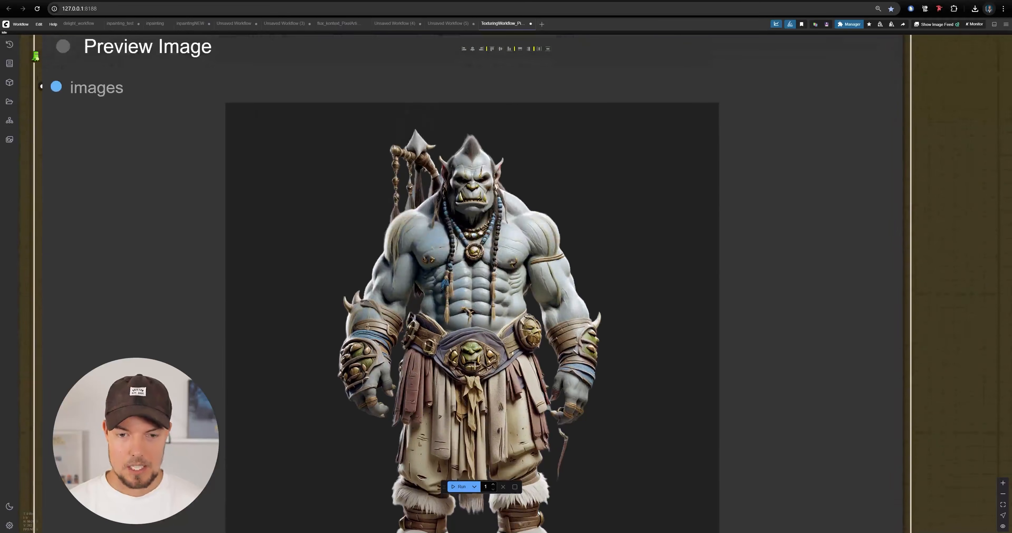
{"action": "scroll", "coordinate": [491, 156], "scroll_direction": "down", "scroll_amount": 3}
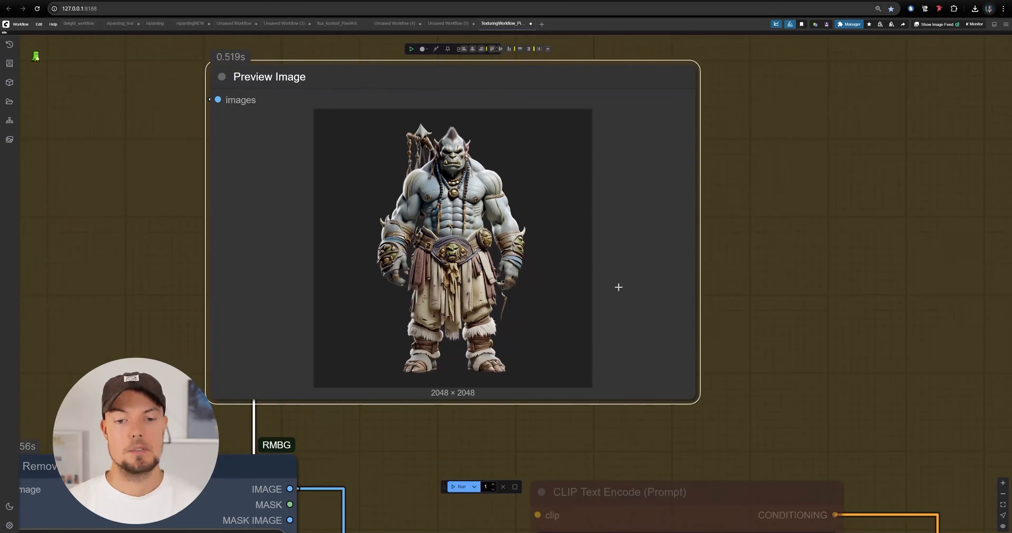
{"action": "scroll", "coordinate": [676, 220], "scroll_direction": "down", "scroll_amount": 5}
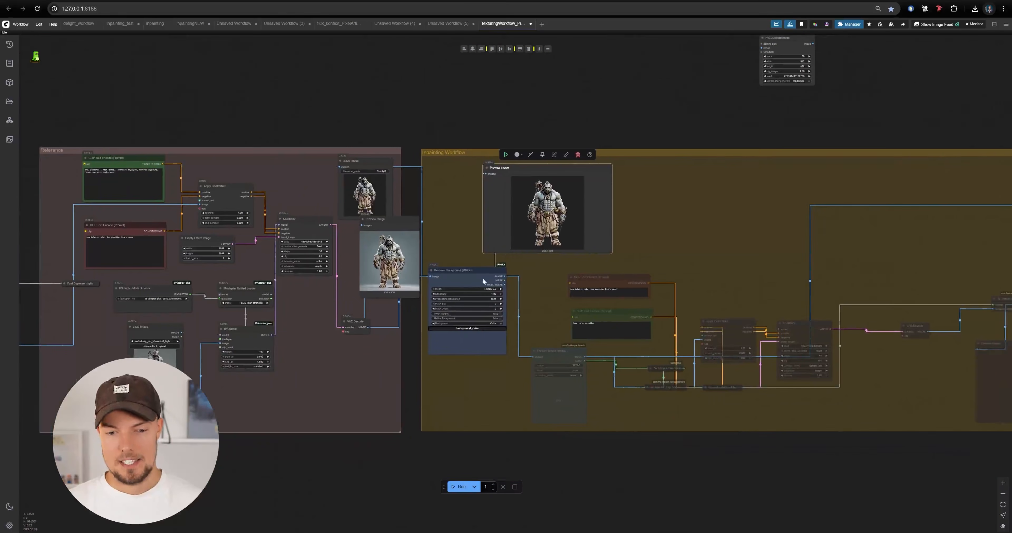
- Review the workflow's groups from LOAD MODELS through Base Texture to Reference and check how they connect
{"action": "left_click_drag", "start_coordinate": [552, 362], "coordinate": [600, 375]}
{"action": "scroll", "coordinate": [549, 239], "scroll_direction": "up", "scroll_amount": 2}
{"action": "left_click_drag", "start_coordinate": [549, 246], "coordinate": [547, 265]}
{"action": "left_click_drag", "start_coordinate": [343, 188], "coordinate": [522, 183]}
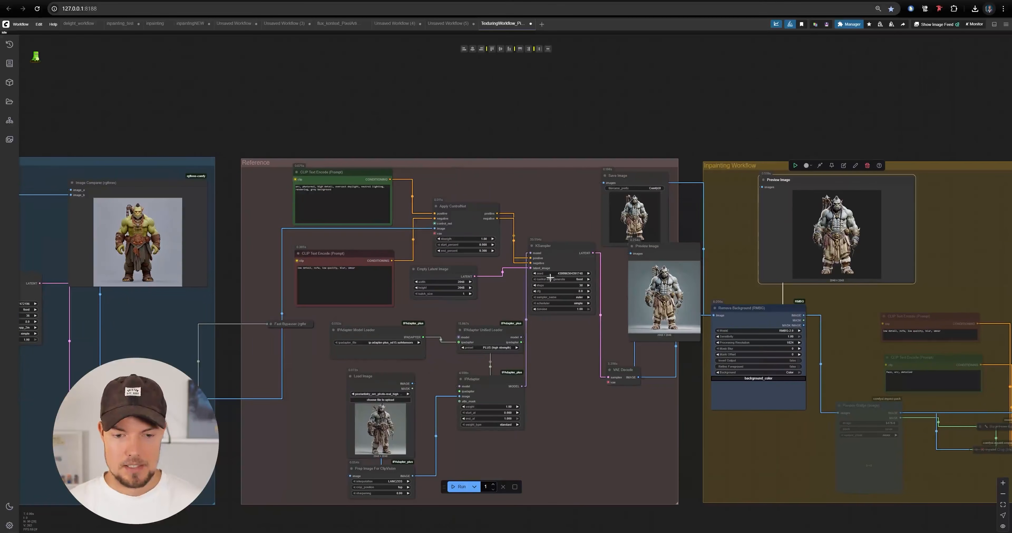
{"action": "scroll", "coordinate": [534, 346], "scroll_direction": "down", "scroll_amount": 5}
{"action": "scroll", "coordinate": [538, 343], "scroll_direction": "down", "scroll_amount": 5}
{"action": "left_click_drag", "start_coordinate": [147, 278], "coordinate": [576, 250]}
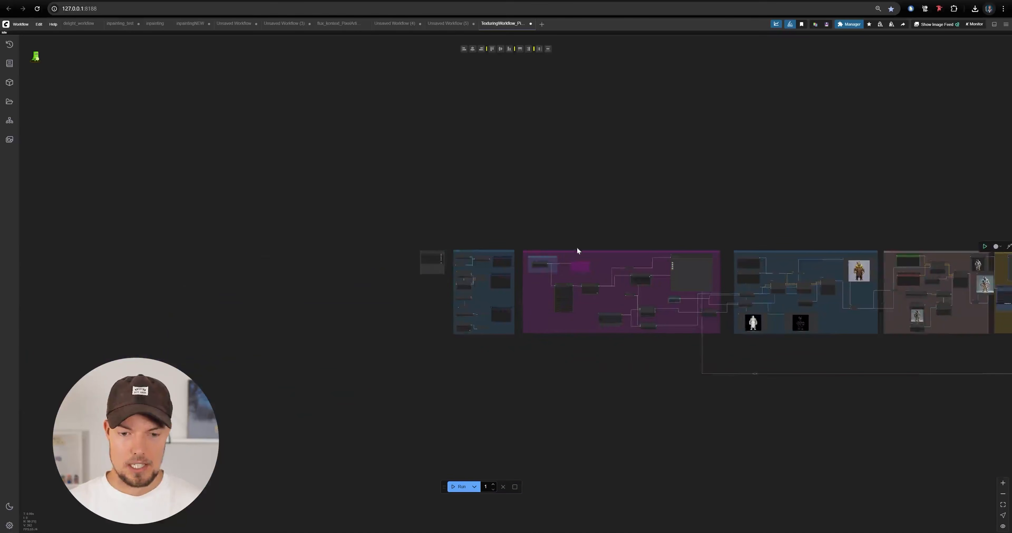
{"action": "scroll", "coordinate": [472, 262], "scroll_direction": "up", "scroll_amount": 5}
{"action": "scroll", "coordinate": [363, 267], "scroll_direction": "up", "scroll_amount": 5}
{"action": "scroll", "coordinate": [362, 267], "scroll_direction": "up", "scroll_amount": 7}
{"action": "scroll", "coordinate": [566, 265], "scroll_direction": "down", "scroll_amount": 9}
{"action": "left_click_drag", "start_coordinate": [613, 176], "coordinate": [118, 178]}
{"action": "left_click_drag", "start_coordinate": [868, 196], "coordinate": [337, 187]}
{"action": "left_click_drag", "start_coordinate": [991, 244], "coordinate": [688, 242]}
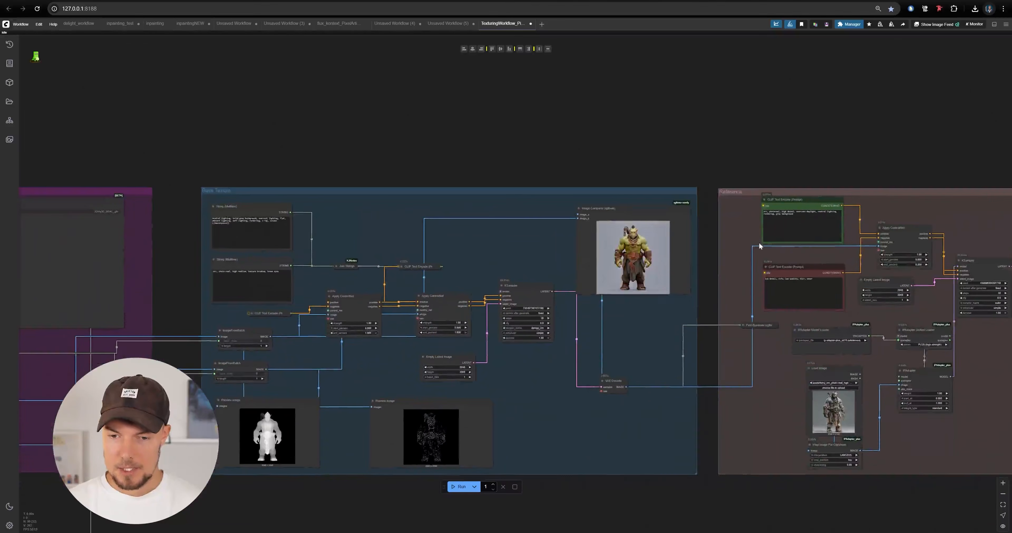
- Disable the Reference group in the Fast Groups Muter (rgthree) node
{"action": "scroll", "coordinate": [758, 242], "scroll_direction": "up", "scroll_amount": 8}
{"action": "scroll", "coordinate": [390, 118], "scroll_direction": "down", "scroll_amount": 10}
{"action": "left_click_drag", "start_coordinate": [153, 94], "coordinate": [680, 110]}
{"action": "left_click_drag", "start_coordinate": [391, 107], "coordinate": [825, 105]}
{"action": "scroll", "coordinate": [407, 129], "scroll_direction": "up", "scroll_amount": 14}
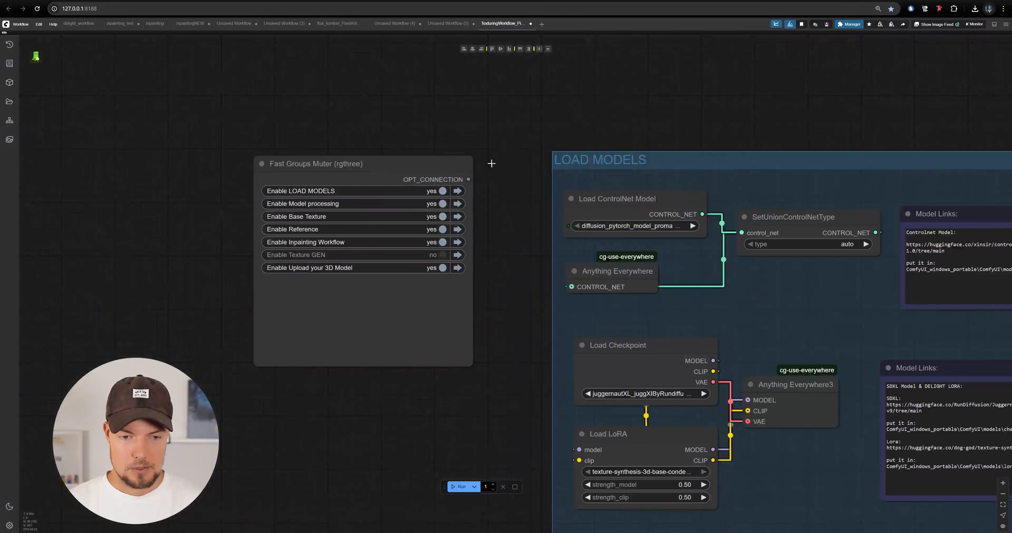
{"action": "left_click", "coordinate": [446, 230]}
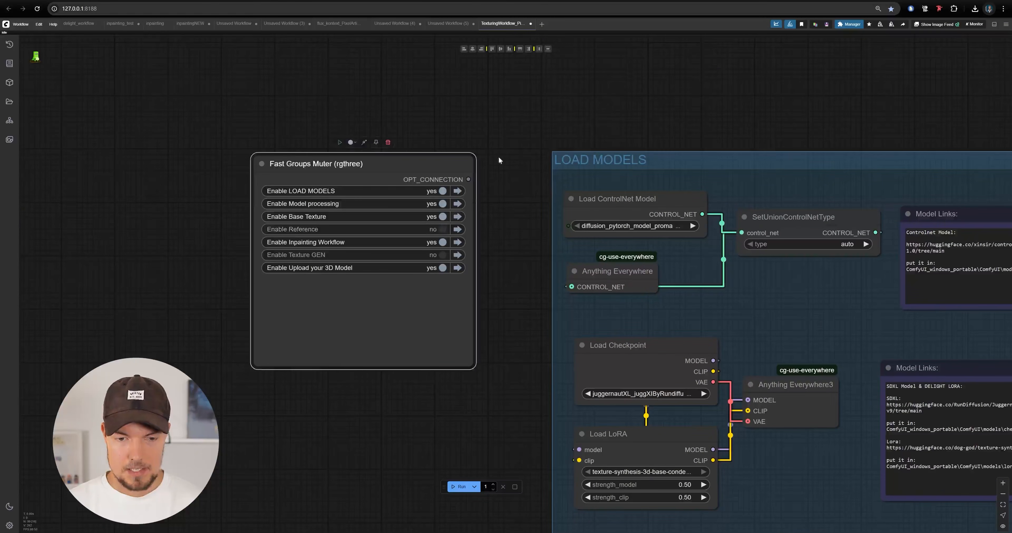
- Expand the collapsed Fast Bypasser (rgthree) node in the Reference group and shift it to the group's left edge
{"action": "scroll", "coordinate": [511, 125], "scroll_direction": "down", "scroll_amount": 9}
{"action": "left_click_drag", "start_coordinate": [845, 106], "coordinate": [197, 134]}
{"action": "left_click_drag", "start_coordinate": [722, 119], "coordinate": [34, 129]}
{"action": "scroll", "coordinate": [360, 334], "scroll_direction": "up", "scroll_amount": 3}
{"action": "left_click_drag", "start_coordinate": [359, 334], "coordinate": [319, 262]}
{"action": "left_click", "coordinate": [315, 270]}
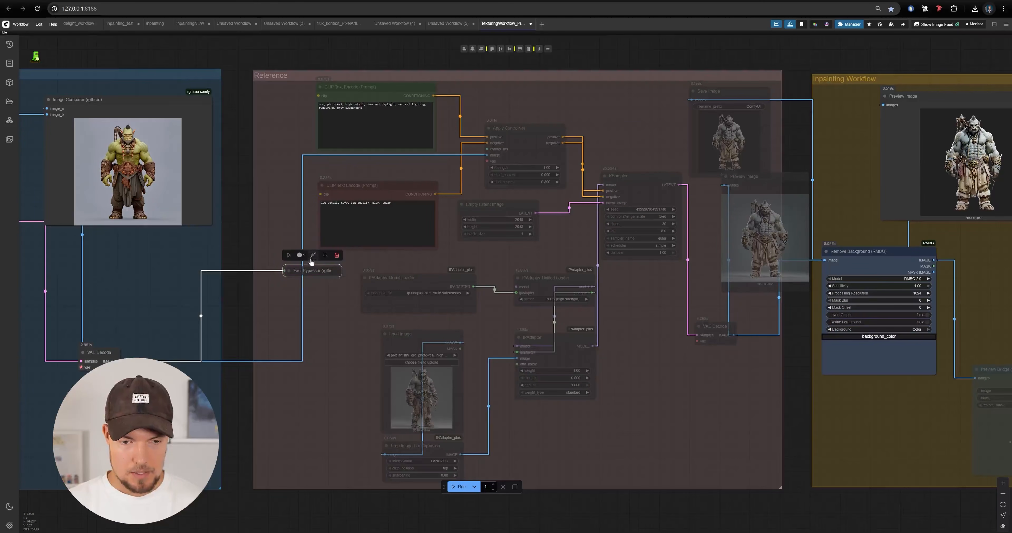
{"action": "left_click", "coordinate": [289, 270]}
{"action": "scroll", "coordinate": [371, 278], "scroll_direction": "up", "scroll_amount": 3}
{"action": "left_click_drag", "start_coordinate": [479, 270], "coordinate": [882, 256]}
{"action": "scroll", "coordinate": [780, 271], "scroll_direction": "down", "scroll_amount": 4}
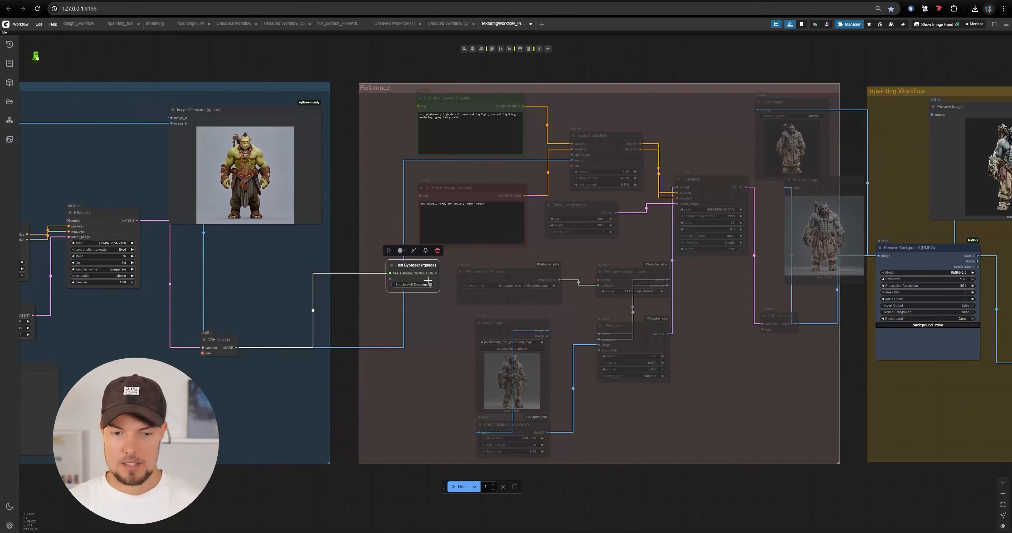
{"action": "left_click_drag", "start_coordinate": [428, 280], "coordinate": [357, 269]}
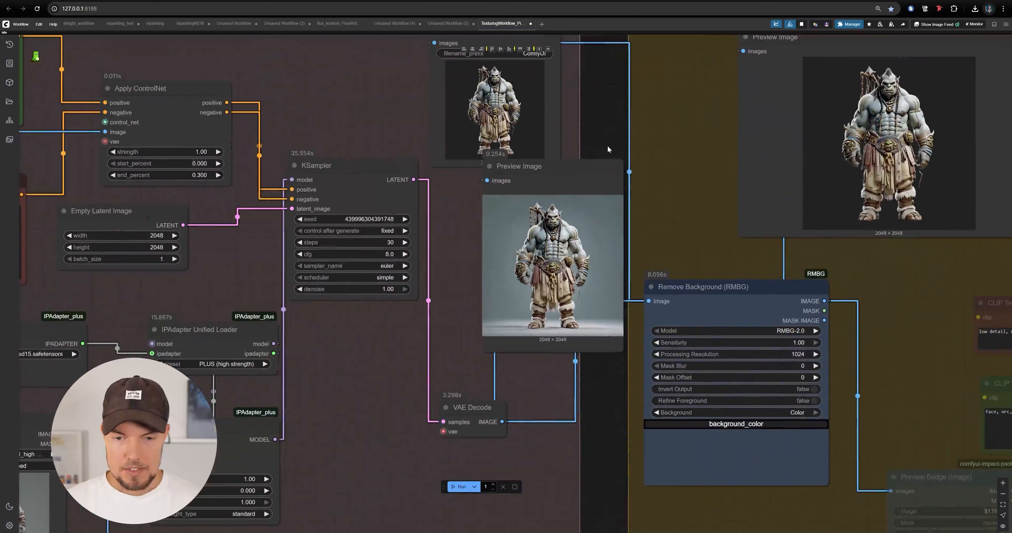
- Move the Reference group's Preview Image node slightly lower, beneath the Save Image node
{"action": "left_click_drag", "start_coordinate": [581, 176], "coordinate": [583, 204]}
{"action": "left_click_drag", "start_coordinate": [456, 258], "coordinate": [566, 223]}
{"action": "scroll", "coordinate": [513, 223], "scroll_direction": "down", "scroll_amount": 4}
{"action": "scroll", "coordinate": [373, 139], "scroll_direction": "up", "scroll_amount": 3}
{"action": "left_click_drag", "start_coordinate": [524, 130], "coordinate": [519, 155]}
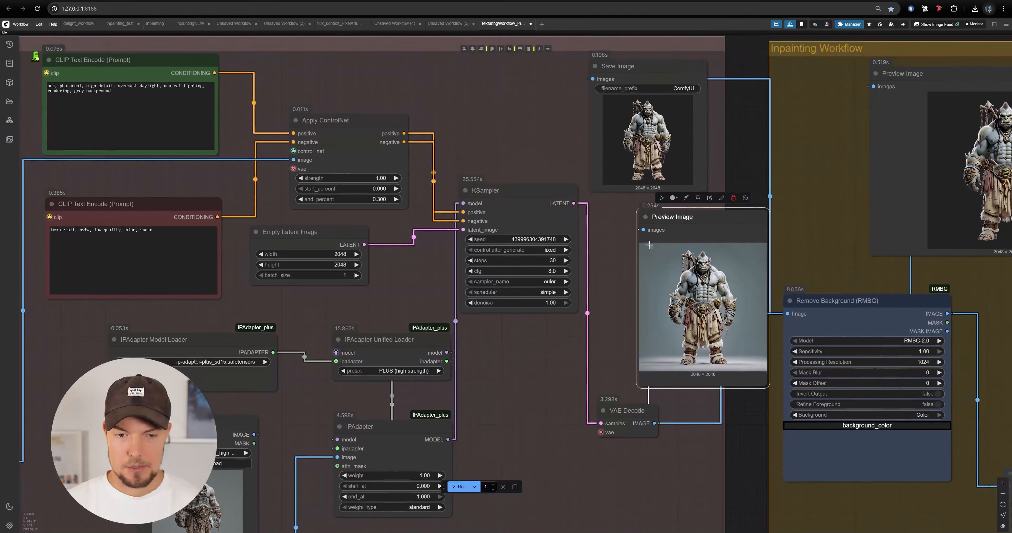
- Examine the Reference group's Apply ControlNet end_percent and IPAdapter settings, and how the group leads into the Inpainting Workflow
{"action": "scroll", "coordinate": [373, 202], "scroll_direction": "up", "scroll_amount": 3}
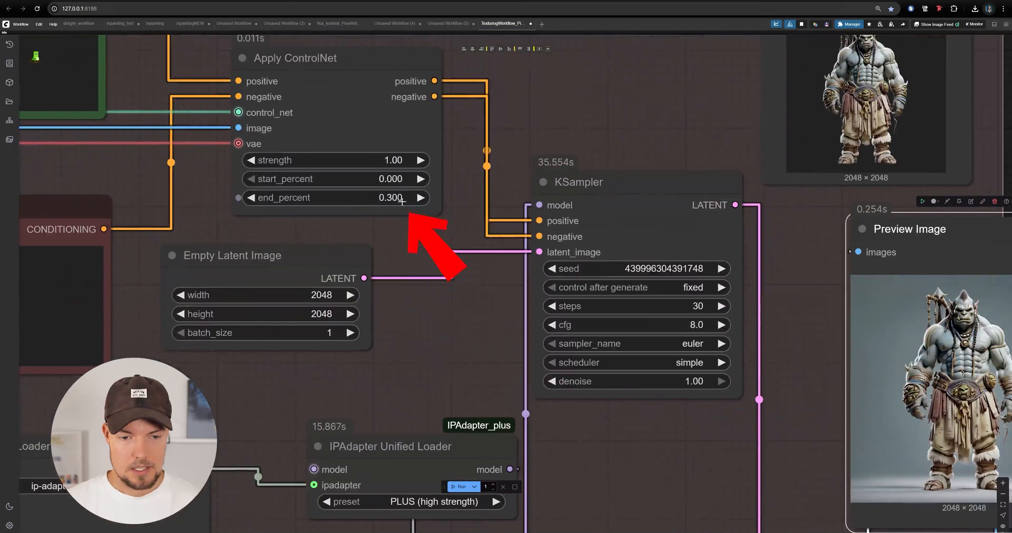
{"action": "scroll", "coordinate": [395, 200], "scroll_direction": "down", "scroll_amount": 10}
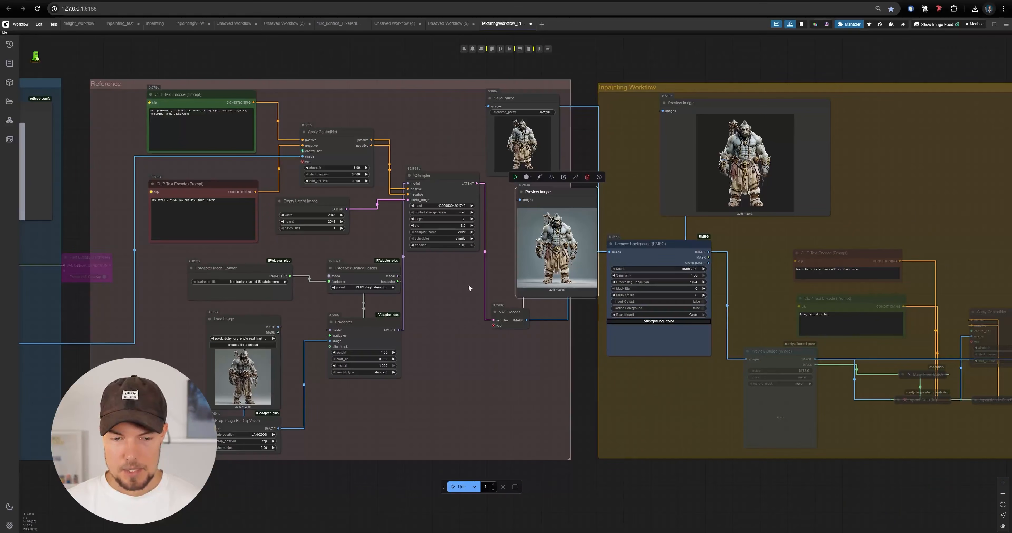
{"action": "scroll", "coordinate": [444, 338], "scroll_direction": "up", "scroll_amount": 5}
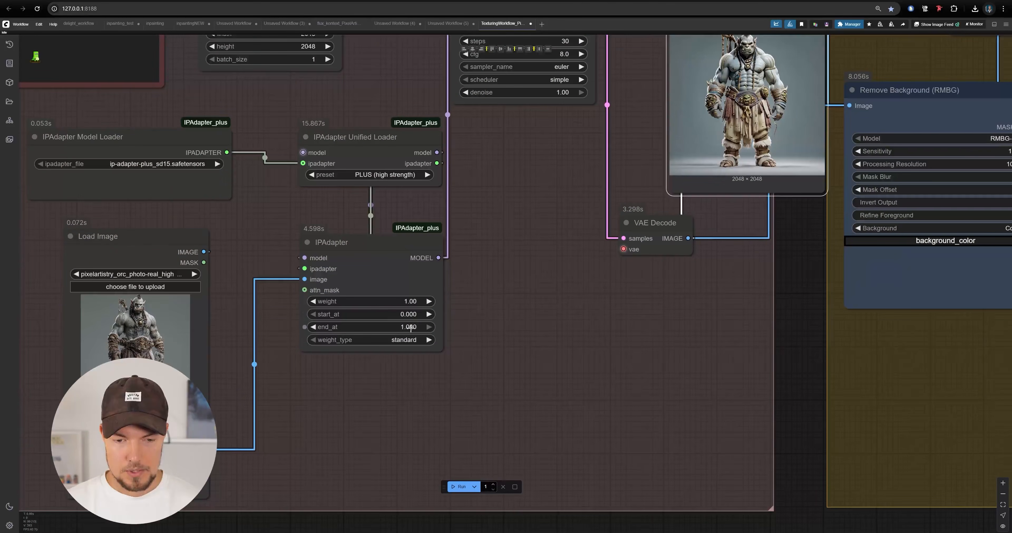
{"action": "left_click_drag", "start_coordinate": [532, 316], "coordinate": [259, 469]}
{"action": "scroll", "coordinate": [345, 415], "scroll_direction": "down", "scroll_amount": 6}
{"action": "left_click_drag", "start_coordinate": [921, 267], "coordinate": [615, 203]}
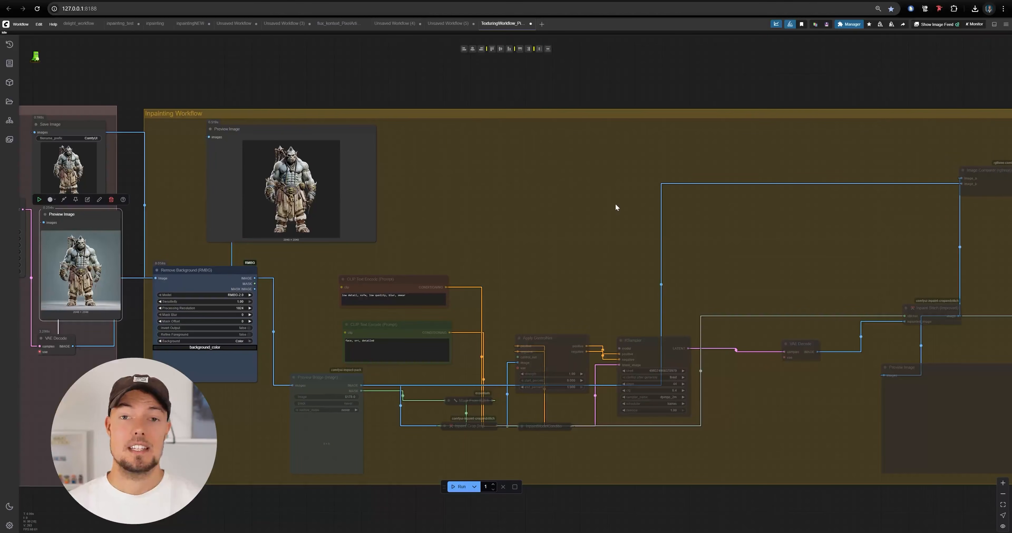
{"action": "scroll", "coordinate": [616, 191], "scroll_direction": "down", "scroll_amount": 6}
{"action": "left_click_drag", "start_coordinate": [163, 133], "coordinate": [454, 107]}
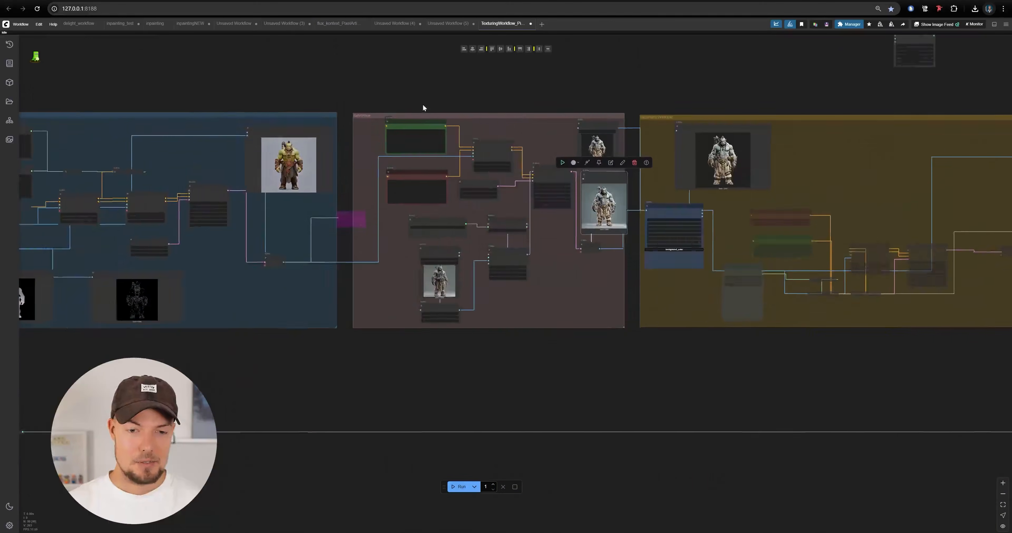
- Nudge the Reference group's positive CLIP Text Encode node slightly lower and review its prompt text
{"action": "scroll", "coordinate": [432, 108], "scroll_direction": "up", "scroll_amount": 14}
{"action": "left_click_drag", "start_coordinate": [471, 257], "coordinate": [473, 280]}
{"action": "left_click_drag", "start_coordinate": [358, 134], "coordinate": [375, 146]}
{"action": "left_click_drag", "start_coordinate": [498, 266], "coordinate": [484, 268]}
{"action": "left_click_drag", "start_coordinate": [346, 145], "coordinate": [331, 148]}
{"action": "double_click", "coordinate": [258, 173]}
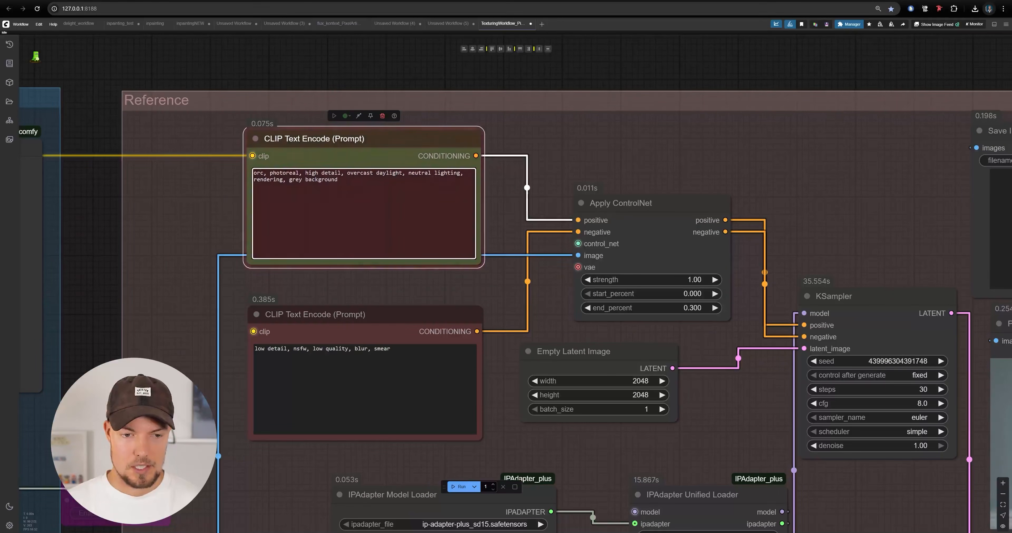
{"action": "left_click_drag", "start_coordinate": [702, 139], "coordinate": [707, 159]}
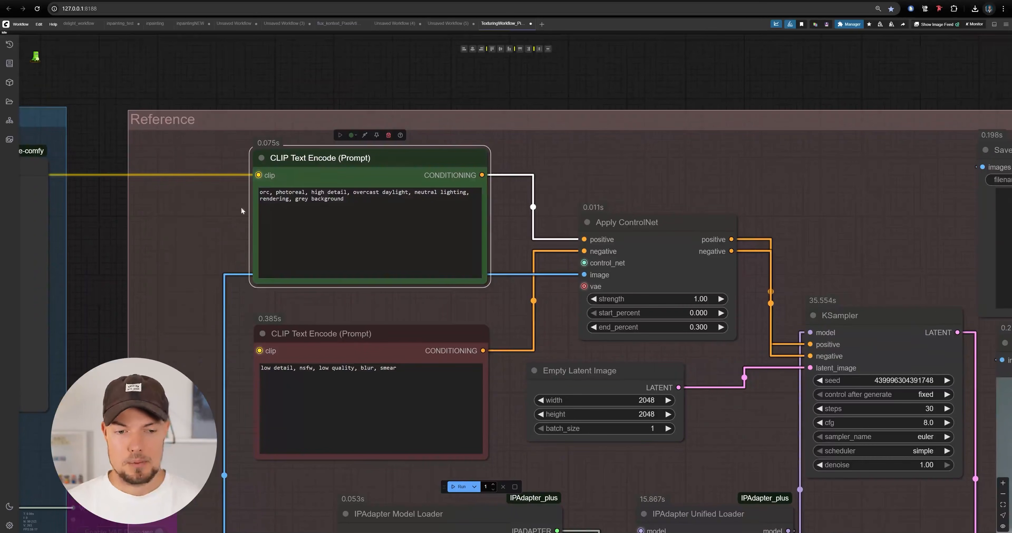
{"action": "left_click", "coordinate": [599, 133]}
- Move the background-removed Preview Image node to the right, above the Inpainting Workflow group's prompt nodes
{"action": "scroll", "coordinate": [599, 133], "scroll_direction": "down", "scroll_amount": 3}
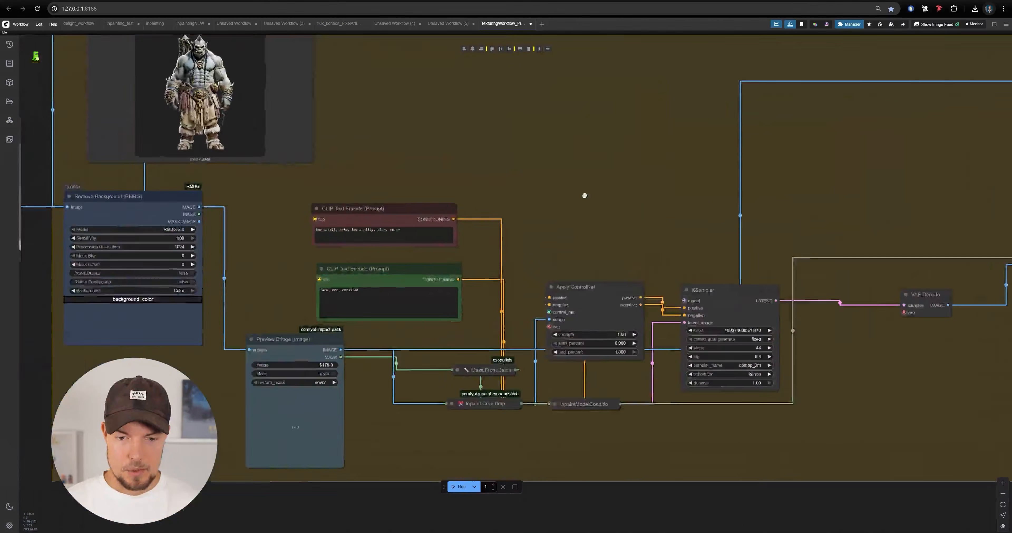
{"action": "left_click_drag", "start_coordinate": [585, 195], "coordinate": [715, 215]}
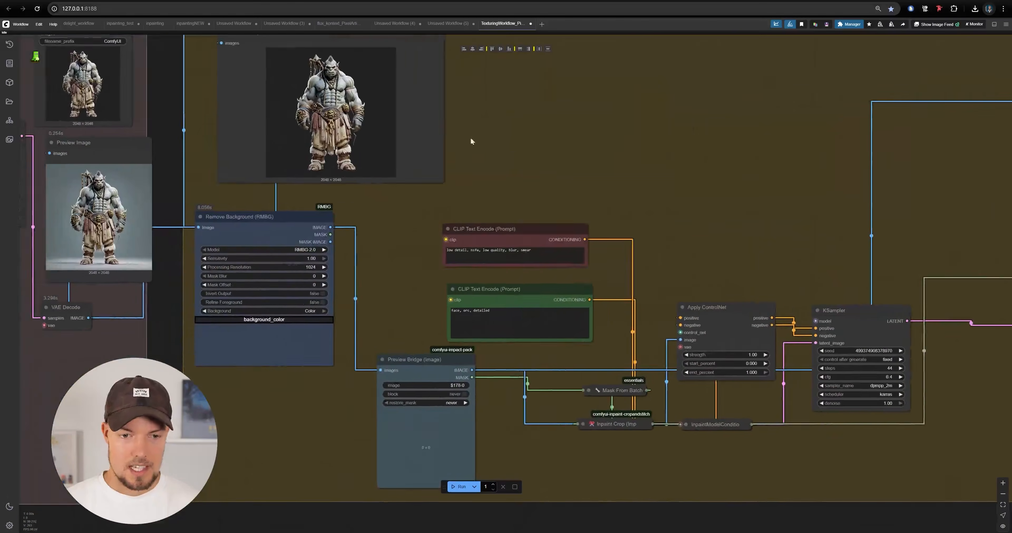
{"action": "left_click_drag", "start_coordinate": [543, 128], "coordinate": [536, 153]}
{"action": "left_click_drag", "start_coordinate": [384, 149], "coordinate": [575, 151]}
{"action": "left_click_drag", "start_coordinate": [375, 234], "coordinate": [278, 201]}
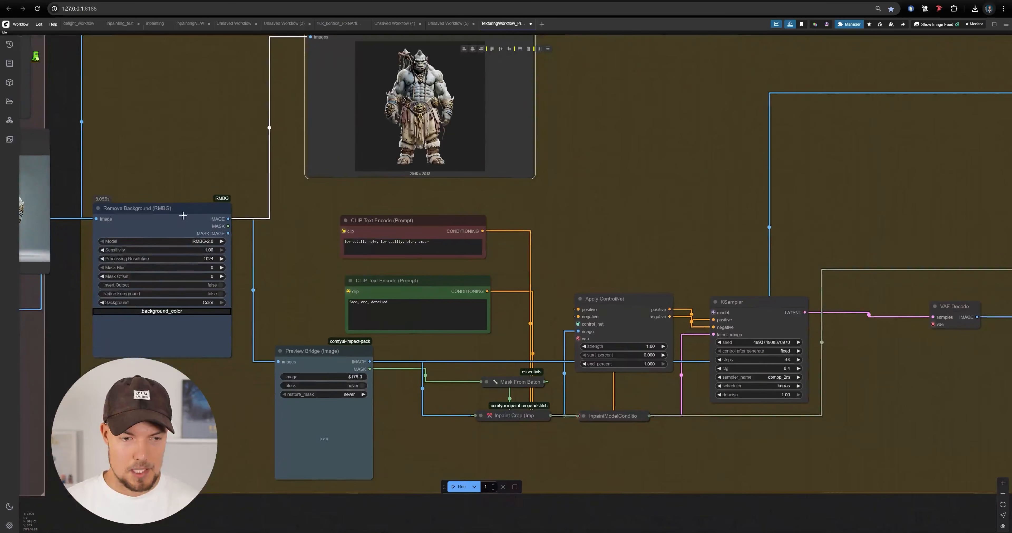
- Slightly reposition the Preview Bridge, Apply ControlNet and KSampler nodes in the Inpainting Workflow group
{"action": "scroll", "coordinate": [295, 244], "scroll_direction": "down", "scroll_amount": 3}
{"action": "left_click_drag", "start_coordinate": [90, 224], "coordinate": [143, 234]}
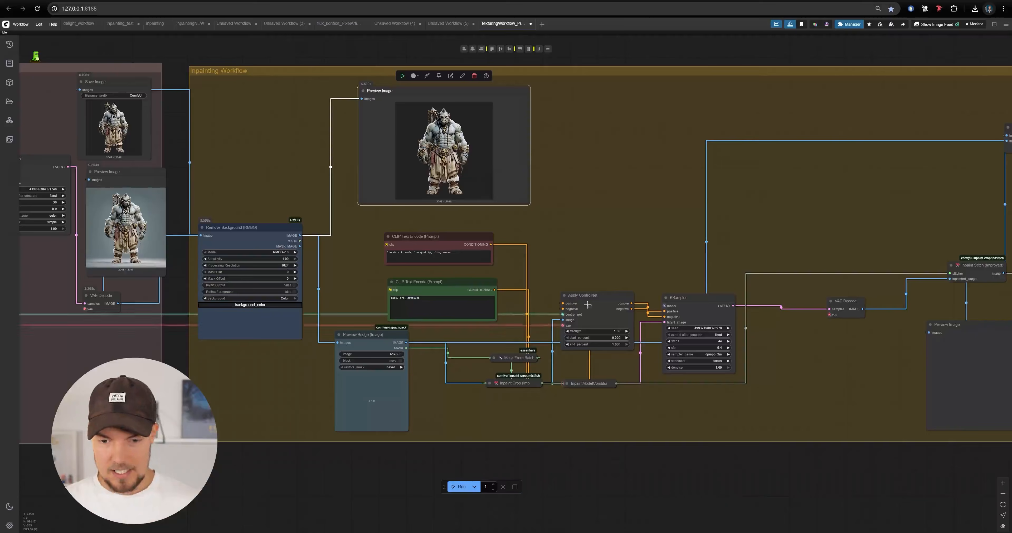
{"action": "scroll", "coordinate": [431, 335], "scroll_direction": "up", "scroll_amount": 5}
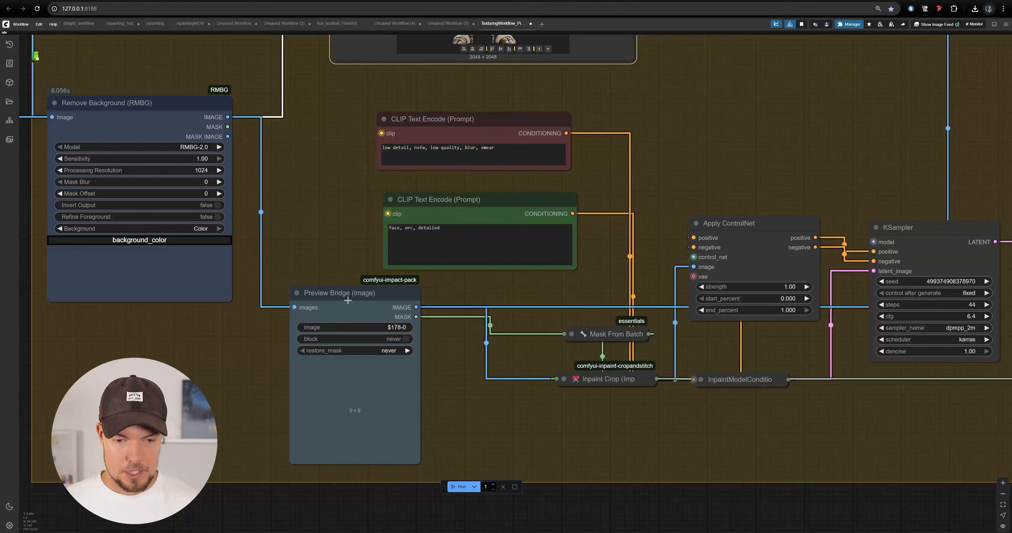
{"action": "left_click_drag", "start_coordinate": [348, 300], "coordinate": [332, 300]}
{"action": "left_click_drag", "start_coordinate": [603, 284], "coordinate": [331, 295]}
{"action": "left_click_drag", "start_coordinate": [519, 256], "coordinate": [499, 256]}
{"action": "left_click_drag", "start_coordinate": [669, 255], "coordinate": [680, 251]}
{"action": "left_click_drag", "start_coordinate": [484, 258], "coordinate": [497, 266]}
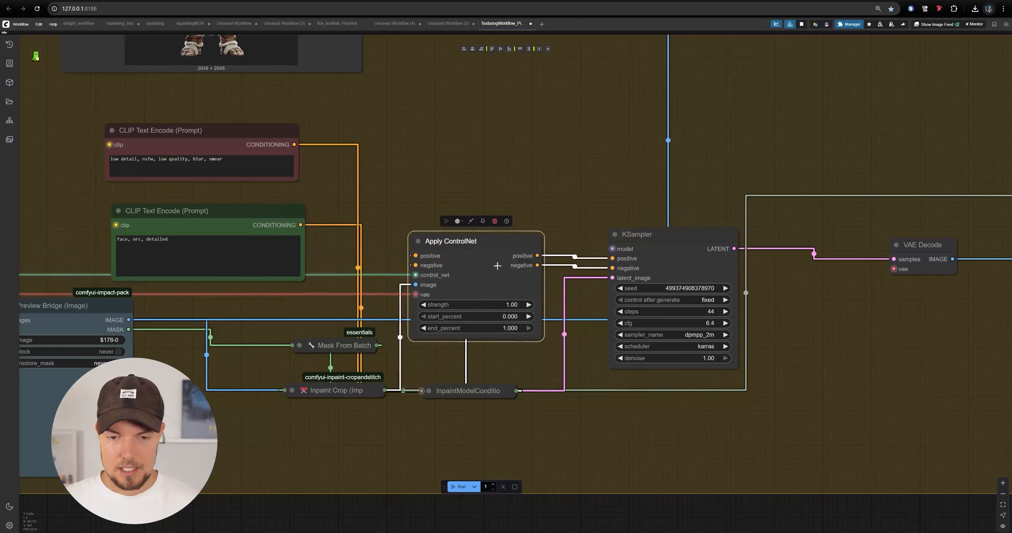
- Nudge the KSampler slightly closer to Apply ControlNet and reposition the output Preview Image node below Inpaint Stitch
{"action": "left_click_drag", "start_coordinate": [705, 250], "coordinate": [694, 244]}
{"action": "left_click_drag", "start_coordinate": [744, 282], "coordinate": [398, 297]}
{"action": "left_click_drag", "start_coordinate": [570, 267], "coordinate": [505, 291]}
{"action": "scroll", "coordinate": [309, 289], "scroll_direction": "down", "scroll_amount": 5}
{"action": "left_click_drag", "start_coordinate": [627, 341], "coordinate": [605, 314]}
{"action": "left_click_drag", "start_coordinate": [422, 223], "coordinate": [685, 221]}
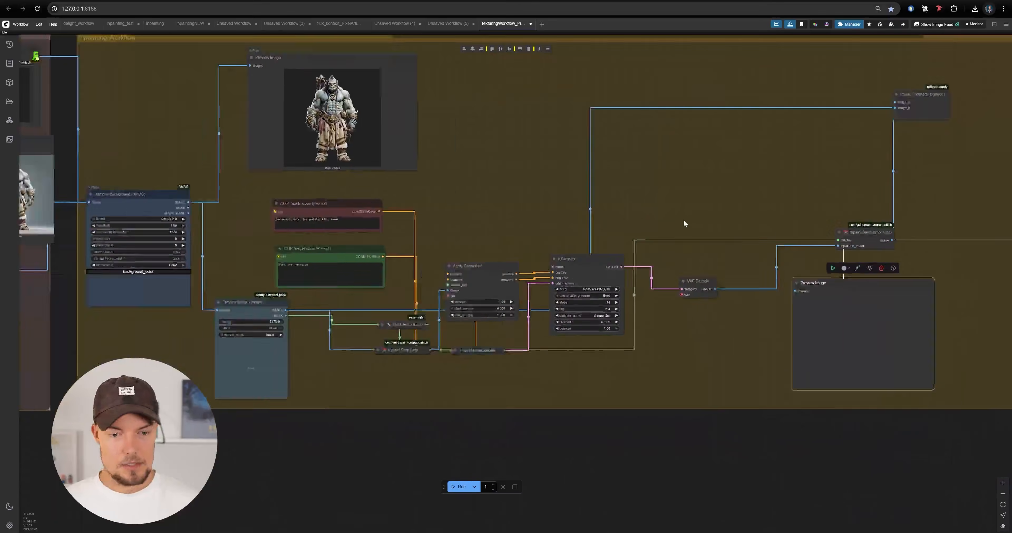
- Run the workflow to load the background-removed orc into the Inpainting Workflow group's Preview Bridge
{"action": "scroll", "coordinate": [686, 224], "scroll_direction": "down", "scroll_amount": 5}
{"action": "scroll", "coordinate": [334, 212], "scroll_direction": "up", "scroll_amount": 4}
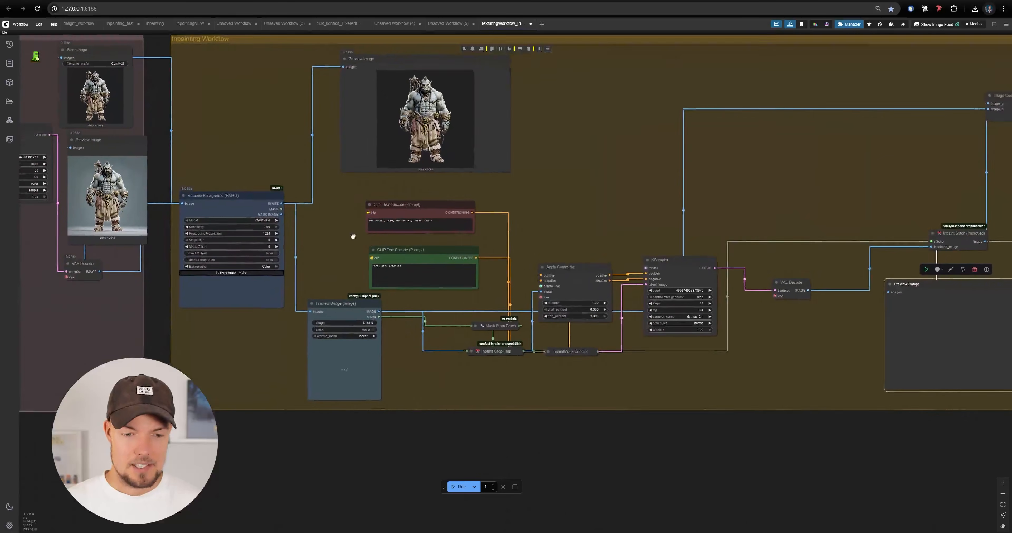
{"action": "left_click_drag", "start_coordinate": [351, 230], "coordinate": [362, 245]}
{"action": "left_click", "coordinate": [462, 488]}
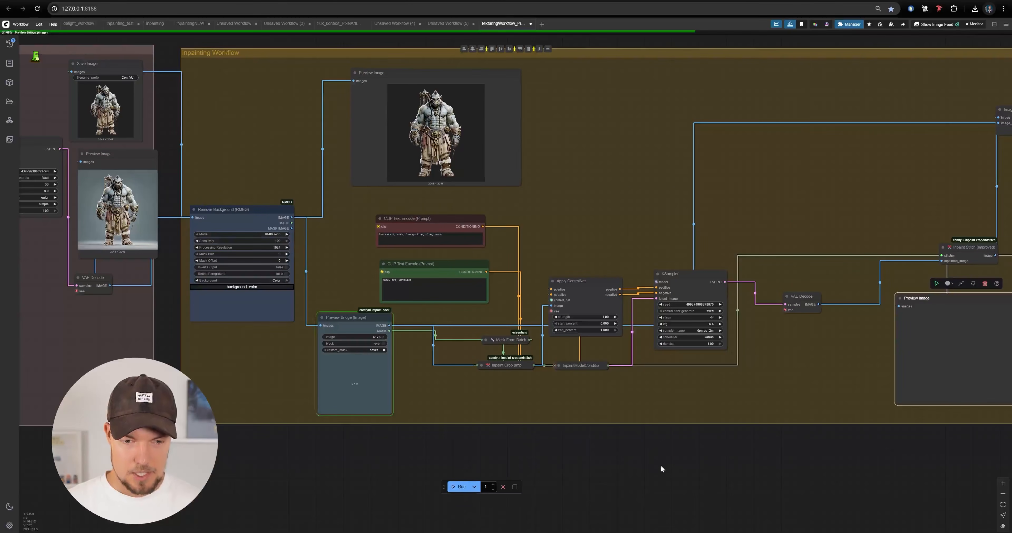
{"action": "left_click_drag", "start_coordinate": [679, 411], "coordinate": [587, 410]}
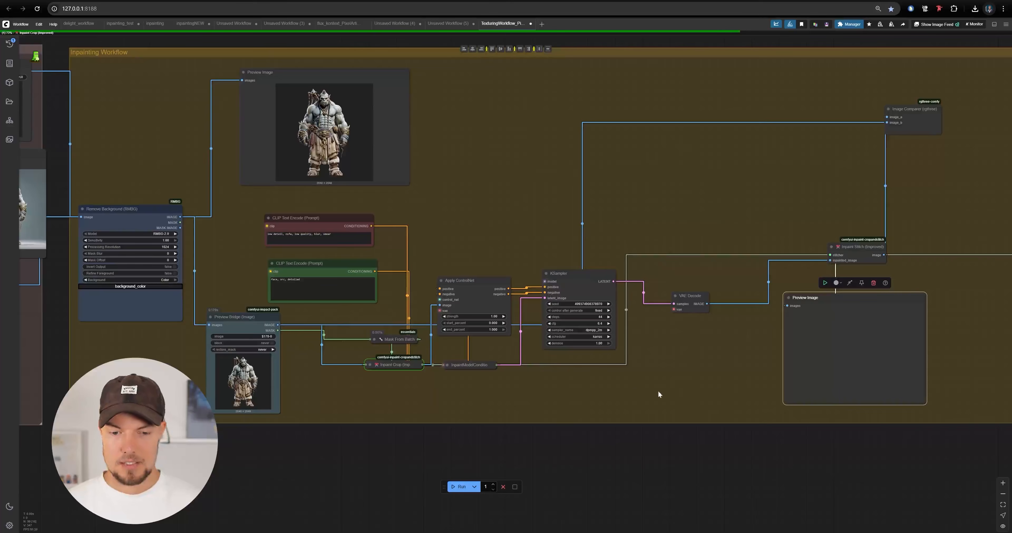
- Examine the orc image and settings in the Preview Bridge node
{"action": "scroll", "coordinate": [681, 394], "scroll_direction": "down", "scroll_amount": 5}
{"action": "scroll", "coordinate": [332, 360], "scroll_direction": "up", "scroll_amount": 6}
{"action": "scroll", "coordinate": [335, 339], "scroll_direction": "down", "scroll_amount": 1}
{"action": "left_click_drag", "start_coordinate": [537, 317], "coordinate": [594, 344]}
{"action": "scroll", "coordinate": [504, 350], "scroll_direction": "up", "scroll_amount": 8}
{"action": "left_click_drag", "start_coordinate": [327, 367], "coordinate": [551, 379]}
{"action": "scroll", "coordinate": [441, 285], "scroll_direction": "up", "scroll_amount": 8}
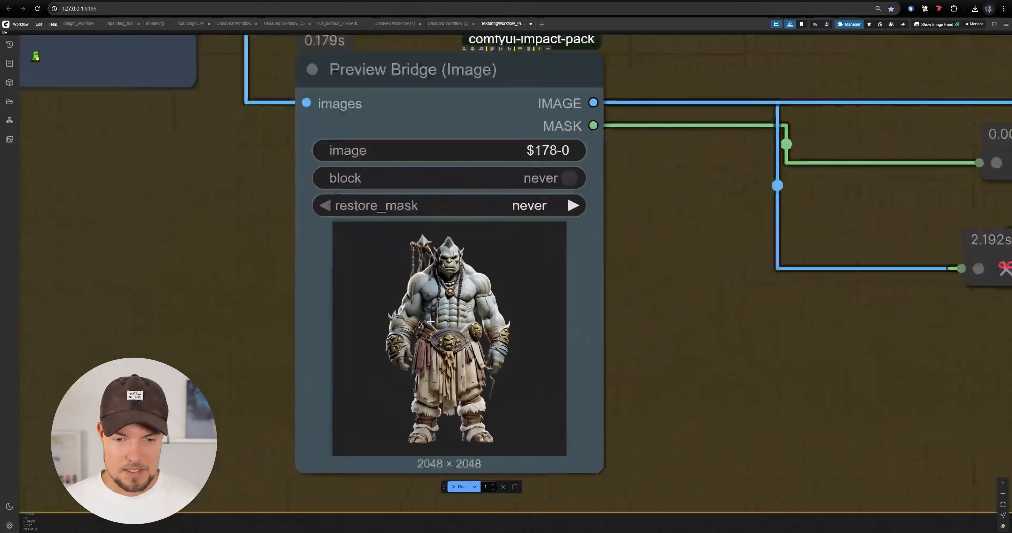
{"action": "scroll", "coordinate": [446, 308], "scroll_direction": "down", "scroll_amount": 8}
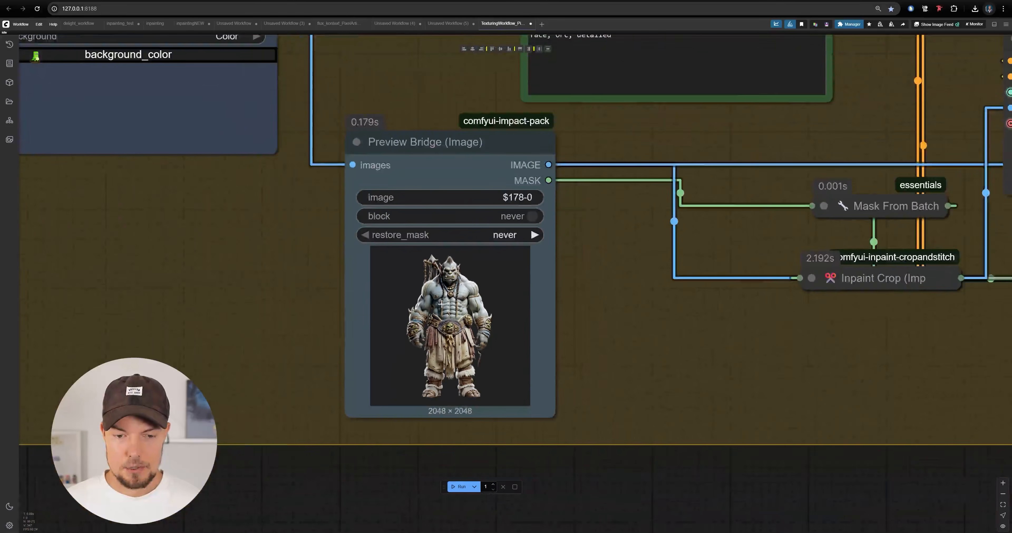
- Select the Preview Bridge node and review the inpainting chain from it through KSampler and Inpaint Stitch to the output preview
{"action": "left_click", "coordinate": [446, 312]}
{"action": "left_click_drag", "start_coordinate": [650, 344], "coordinate": [318, 358]}
{"action": "scroll", "coordinate": [287, 360], "scroll_direction": "down", "scroll_amount": 6}
{"action": "left_click_drag", "start_coordinate": [942, 332], "coordinate": [662, 355]}
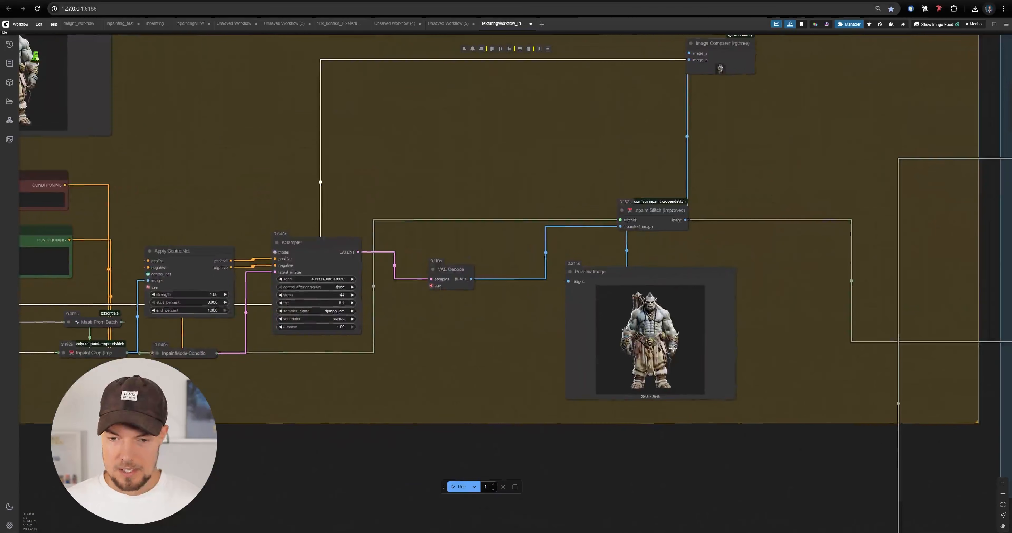
{"action": "scroll", "coordinate": [663, 354], "scroll_direction": "up", "scroll_amount": 7}
{"action": "scroll", "coordinate": [422, 287], "scroll_direction": "down", "scroll_amount": 6}
{"action": "left_click_drag", "start_coordinate": [423, 286], "coordinate": [845, 267]}
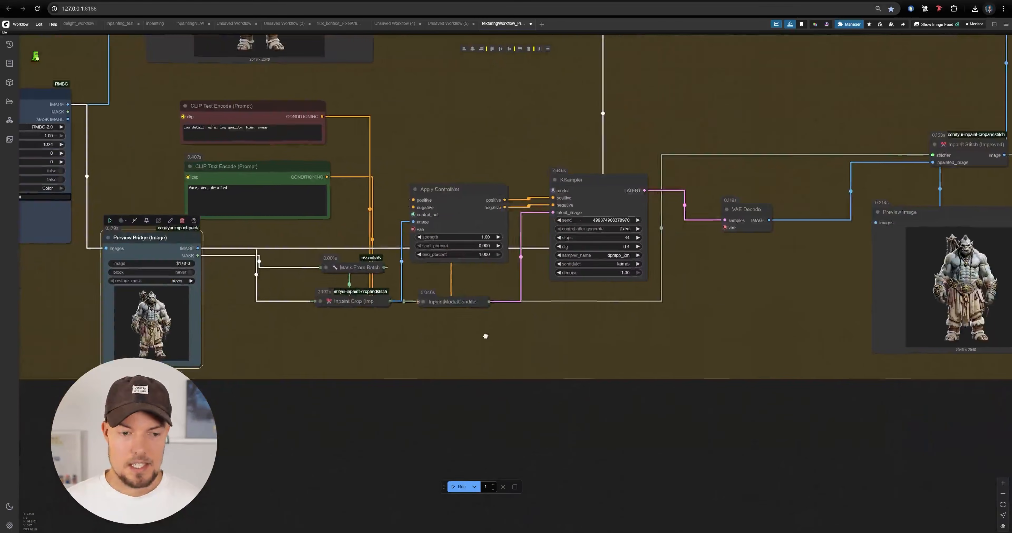
- Open the Preview Bridge's orc image in the MaskEditor
{"action": "left_click_drag", "start_coordinate": [486, 337], "coordinate": [843, 365]}
{"action": "scroll", "coordinate": [539, 353], "scroll_direction": "up", "scroll_amount": 5}
{"action": "scroll", "coordinate": [538, 353], "scroll_direction": "up", "scroll_amount": 2}
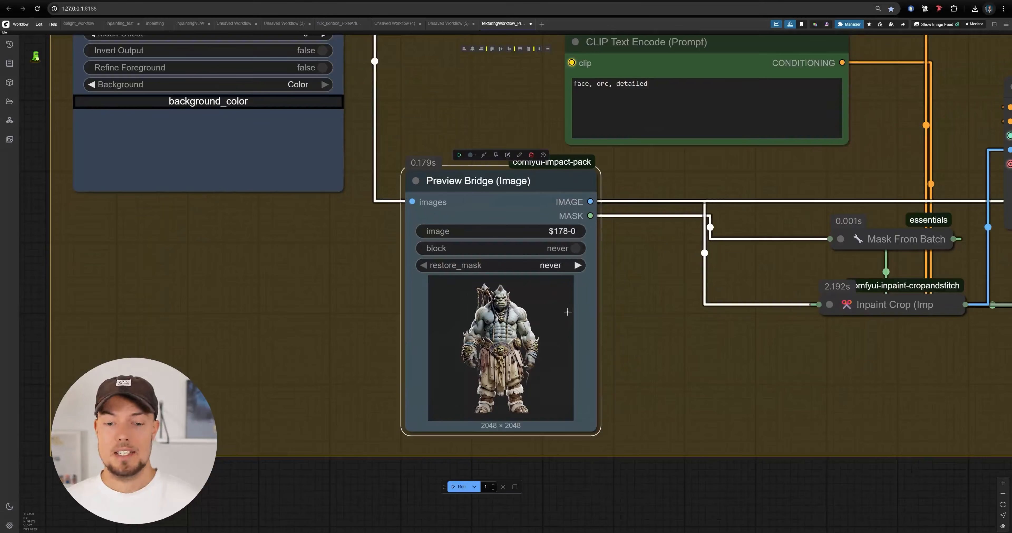
{"action": "scroll", "coordinate": [511, 373], "scroll_direction": "up", "scroll_amount": 9}
{"action": "left_click_drag", "start_coordinate": [503, 262], "coordinate": [472, 259]}
{"action": "right_click", "coordinate": [472, 257]}
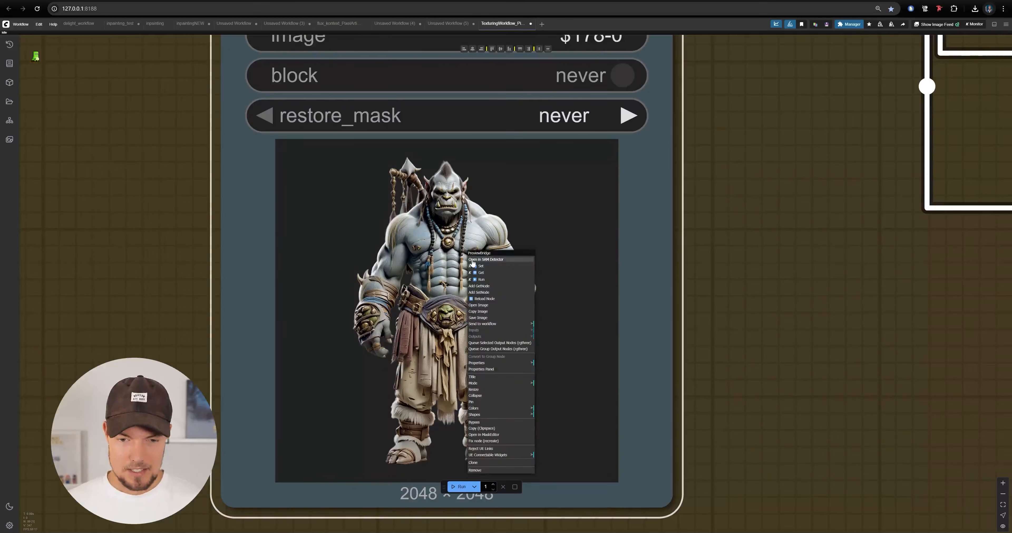
{"action": "left_click", "coordinate": [489, 435]}
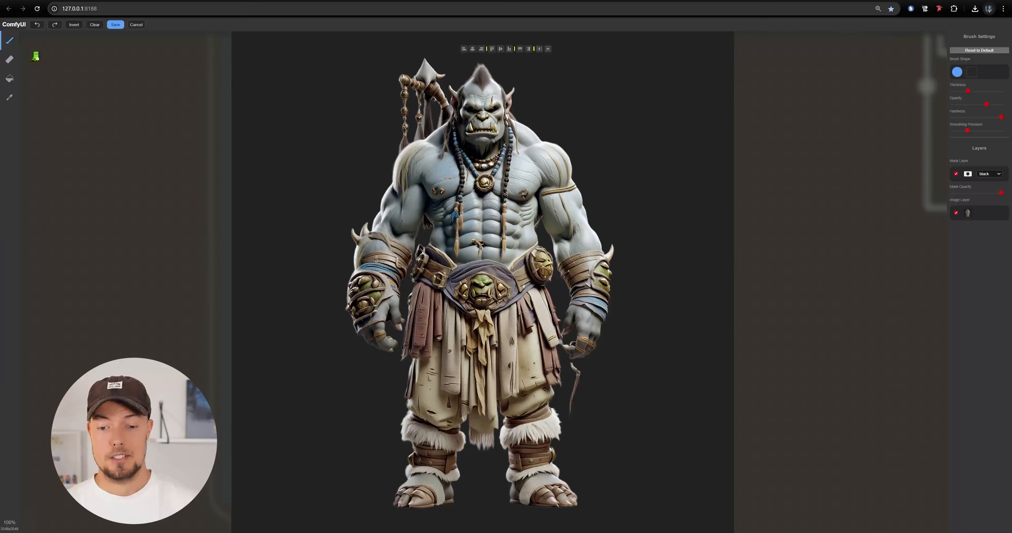
{"action": "scroll", "coordinate": [487, 290], "scroll_direction": "up", "scroll_amount": 3}
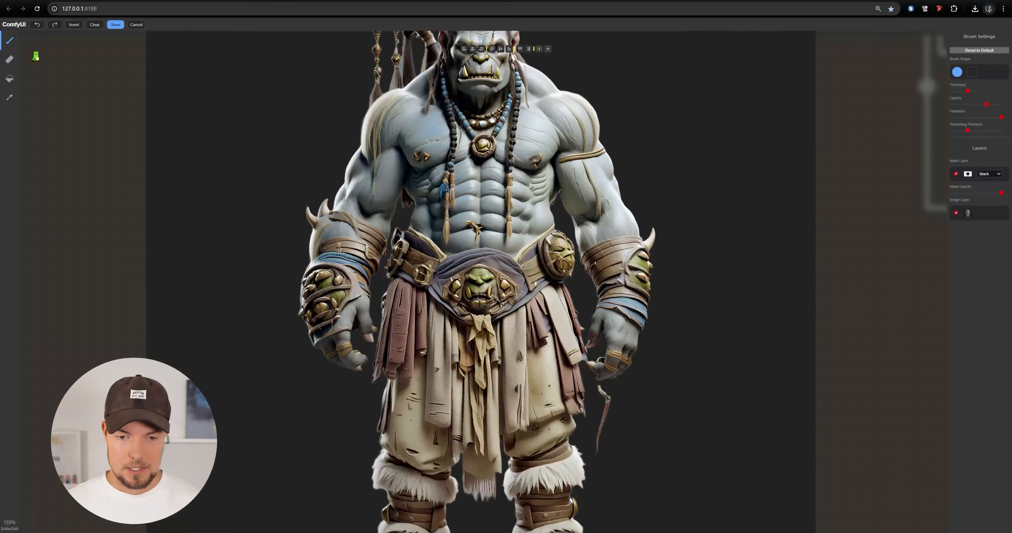
{"action": "scroll", "coordinate": [418, 83], "scroll_direction": "up", "scroll_amount": 2}
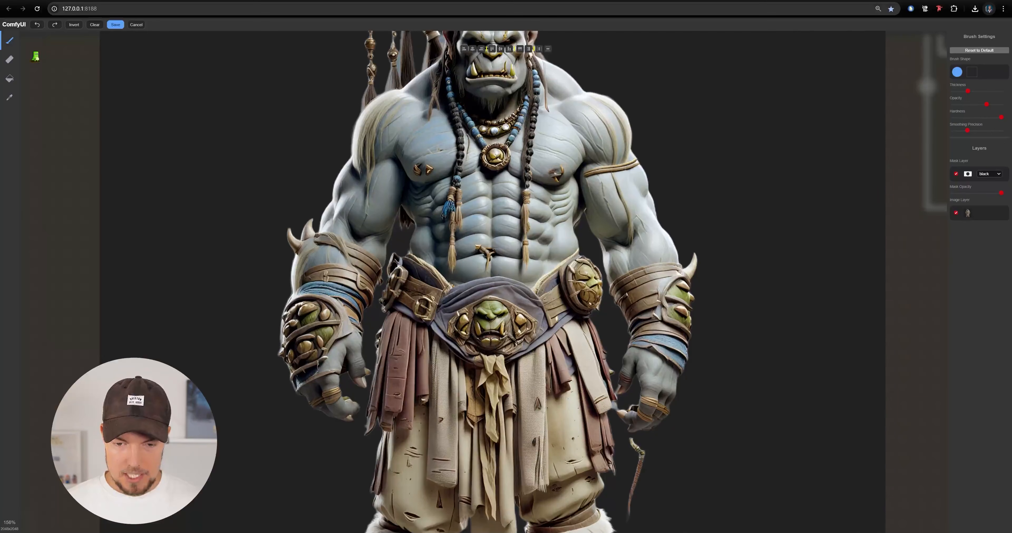
- Paint a mask over the orc-face belt buckle at the character's waist and save it to the Preview Bridge node
{"action": "scroll", "coordinate": [515, 349], "scroll_direction": "up", "scroll_amount": 4}
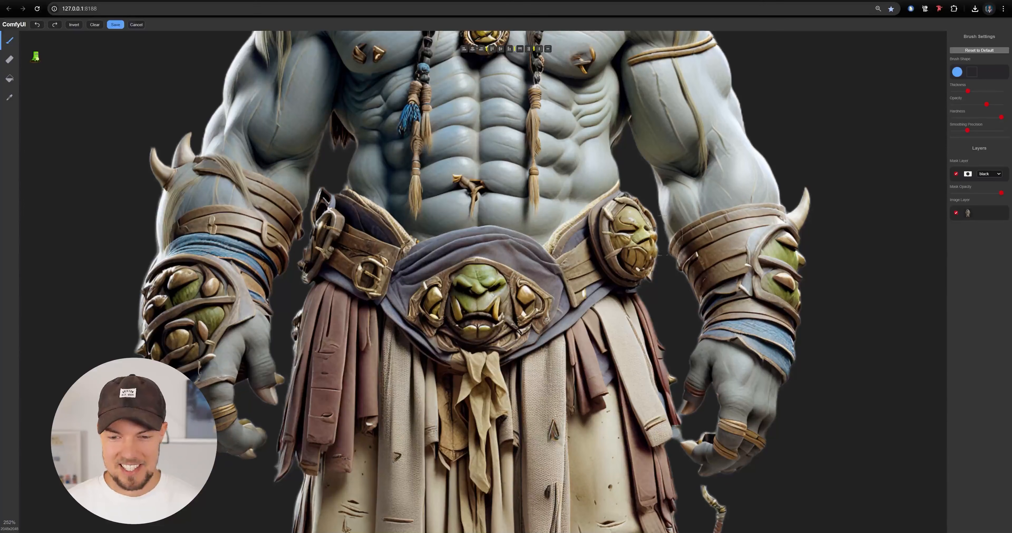
{"action": "scroll", "coordinate": [529, 340], "scroll_direction": "down", "scroll_amount": 2}
{"action": "scroll", "coordinate": [463, 357], "scroll_direction": "down", "scroll_amount": 6}
{"action": "scroll", "coordinate": [417, 307], "scroll_direction": "up", "scroll_amount": 6}
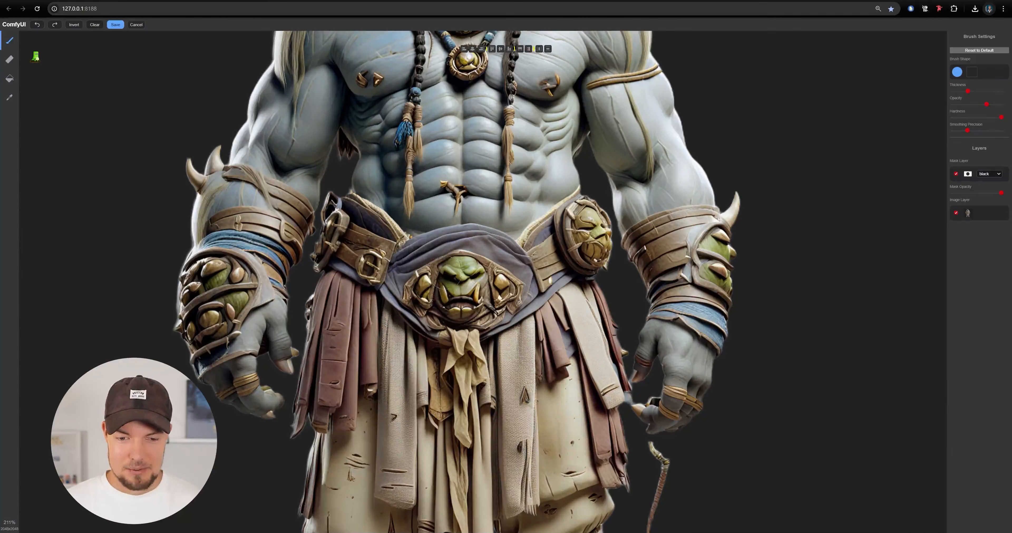
{"action": "mouse_move", "coordinate": [425, 288]}
{"action": "left_mouse_down"}
{"action": "mouse_move", "coordinate": [460, 267]}
{"action": "mouse_move", "coordinate": [503, 285]}
{"action": "mouse_move", "coordinate": [467, 305]}
{"action": "mouse_move", "coordinate": [456, 268]}
{"action": "left_mouse_up"}
{"action": "mouse_move", "coordinate": [968, 90]}
{"action": "left_mouse_down"}
{"action": "mouse_move", "coordinate": [989, 85]}
{"action": "mouse_move", "coordinate": [969, 90]}
{"action": "left_mouse_up"}
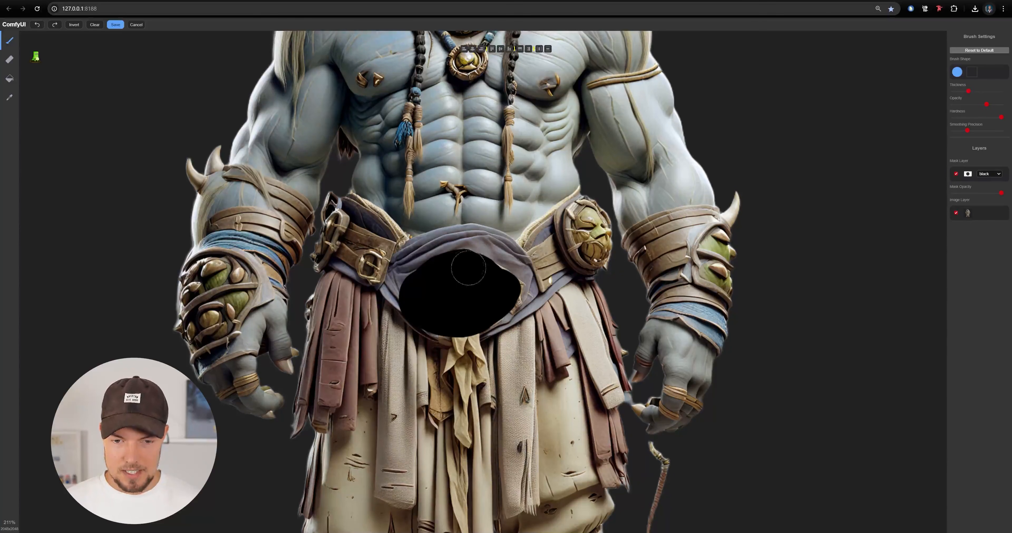
{"action": "scroll", "coordinate": [418, 290], "scroll_direction": "down", "scroll_amount": 6}
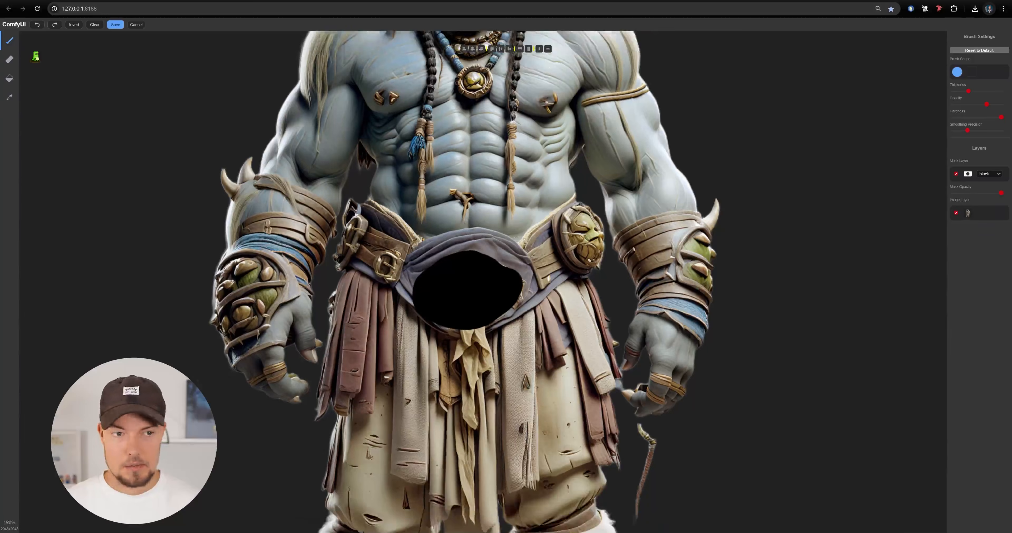
{"action": "left_click", "coordinate": [116, 24]}
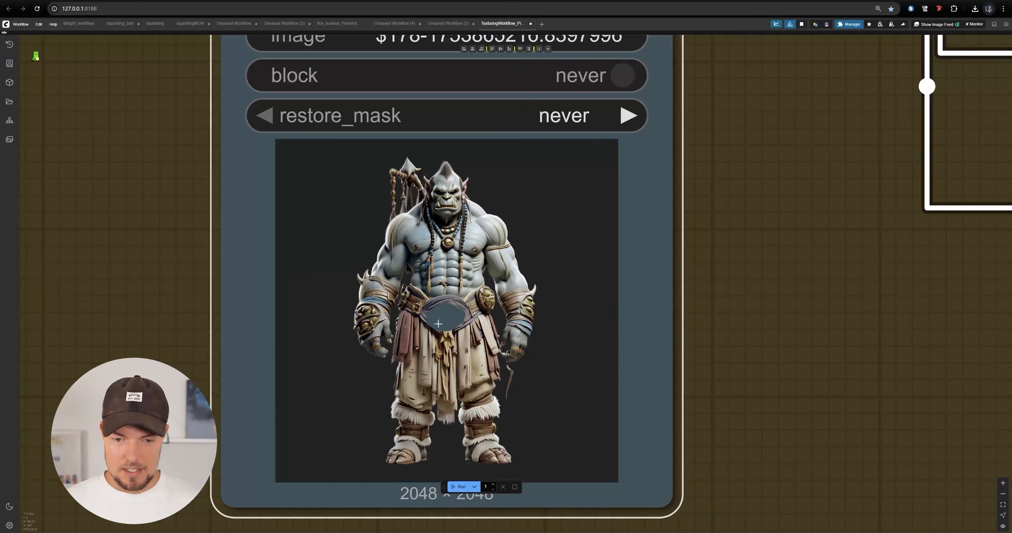
- Change the positive prompt of the inpainting group to "golden belt, detailed"
{"action": "scroll", "coordinate": [623, 312], "scroll_direction": "down", "scroll_amount": 10}
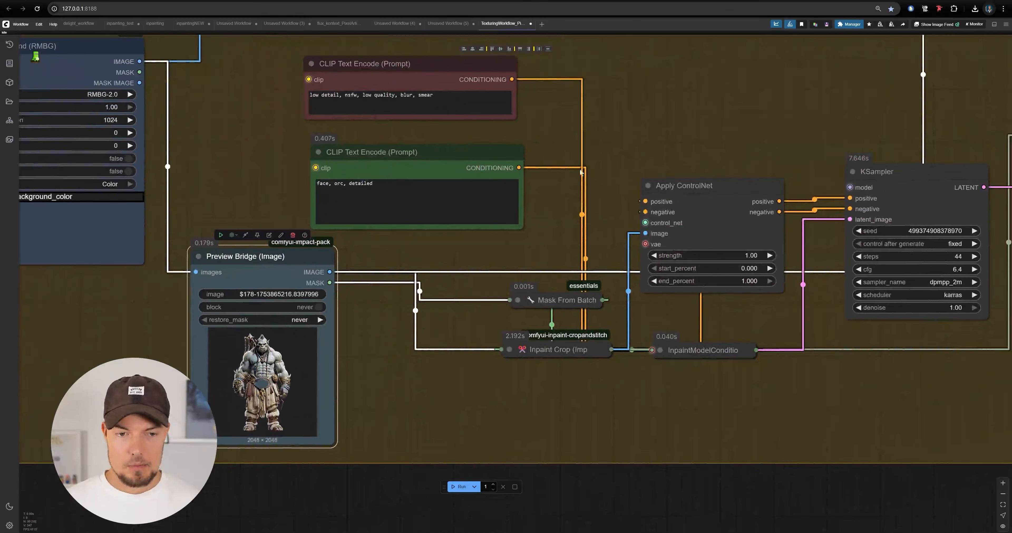
{"action": "left_click_drag", "start_coordinate": [356, 142], "coordinate": [379, 185]}
{"action": "scroll", "coordinate": [295, 187], "scroll_direction": "up", "scroll_amount": 3}
{"action": "left_click_drag", "start_coordinate": [420, 213], "coordinate": [389, 192]}
{"action": "left_click", "coordinate": [387, 218]}
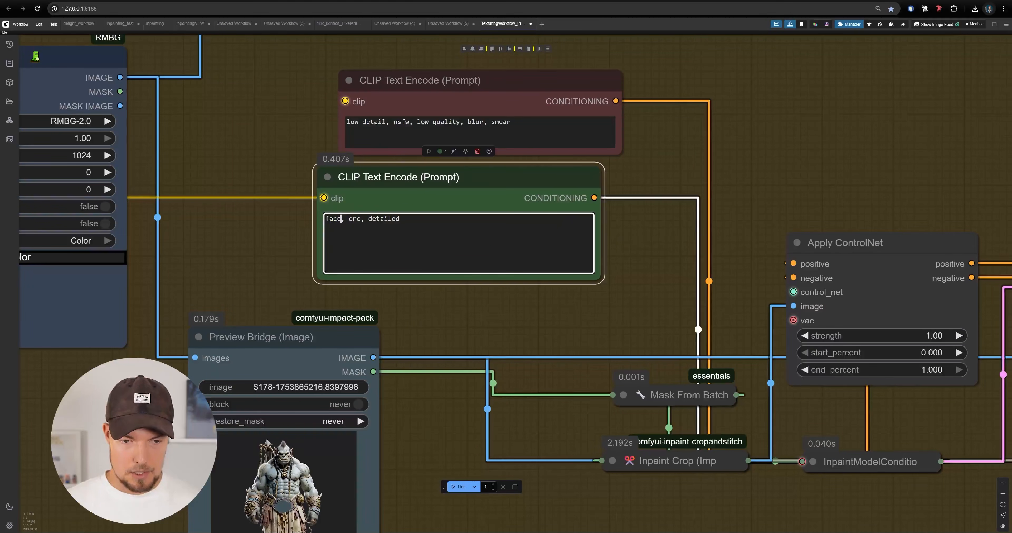
{"action": "type", "text": "goldem"}
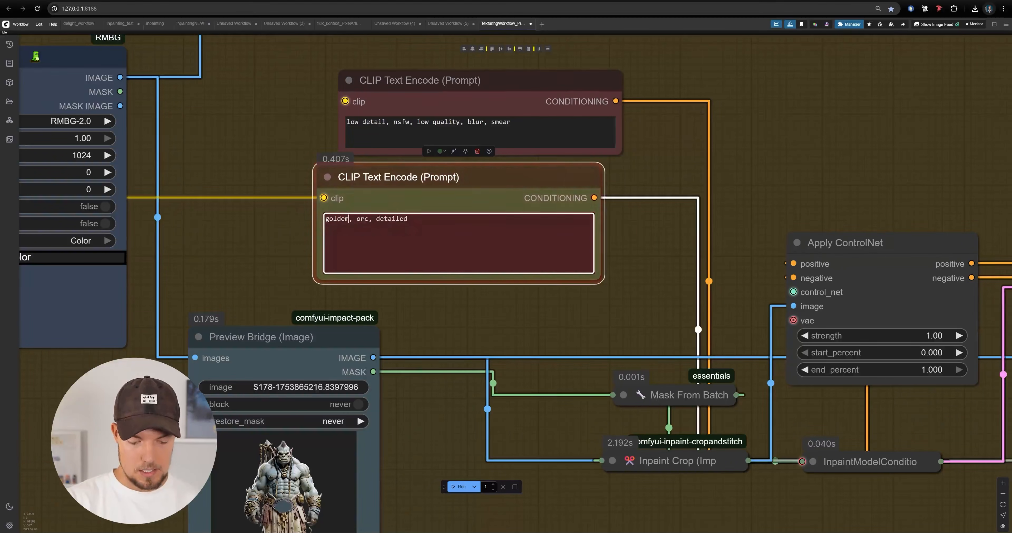
{"action": "type", "text": " bet"}
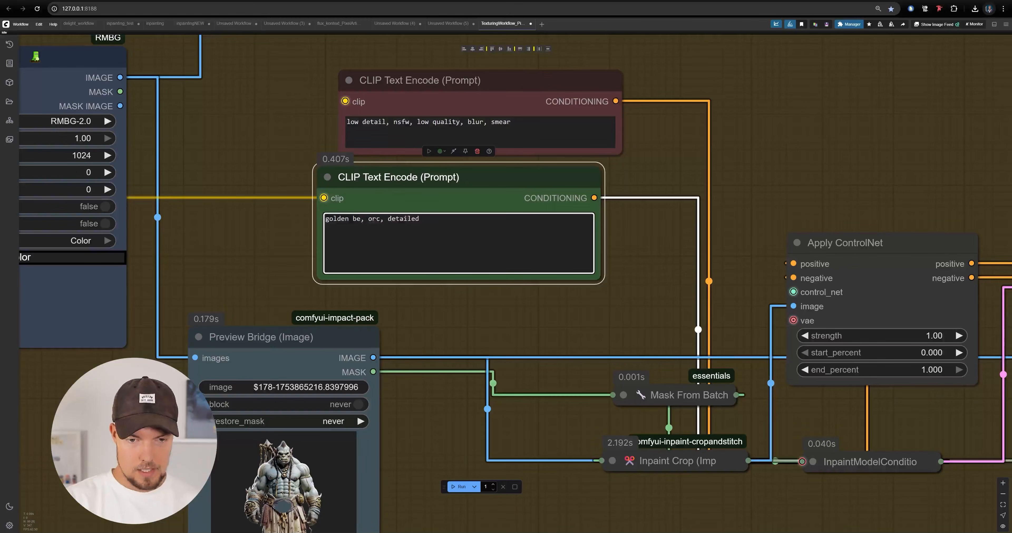
{"action": "left_click", "coordinate": [383, 316]}
{"action": "left_click", "coordinate": [413, 236]}
- Run the workflow with the golden belt prompt and inspect the inpainted buckle in the final preview
{"action": "scroll", "coordinate": [437, 304], "scroll_direction": "down", "scroll_amount": 6}
{"action": "left_click_drag", "start_coordinate": [451, 233], "coordinate": [467, 235]}
{"action": "left_click_drag", "start_coordinate": [722, 245], "coordinate": [526, 214]}
{"action": "scroll", "coordinate": [526, 213], "scroll_direction": "down", "scroll_amount": 2}
{"action": "scroll", "coordinate": [526, 214], "scroll_direction": "down", "scroll_amount": 4}
{"action": "left_click", "coordinate": [454, 487]}
{"action": "scroll", "coordinate": [819, 291], "scroll_direction": "up", "scroll_amount": 15}
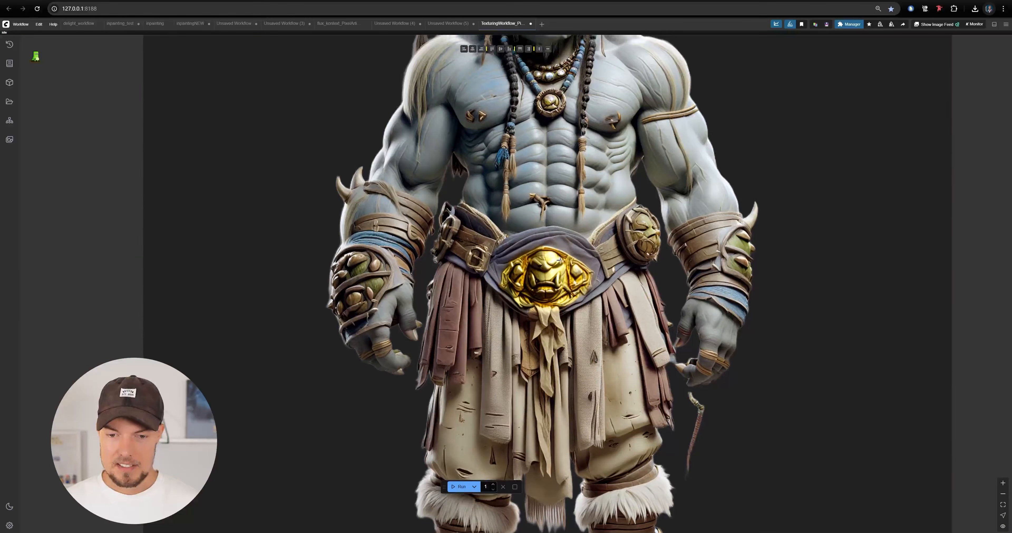
{"action": "scroll", "coordinate": [552, 275], "scroll_direction": "down", "scroll_amount": 3}
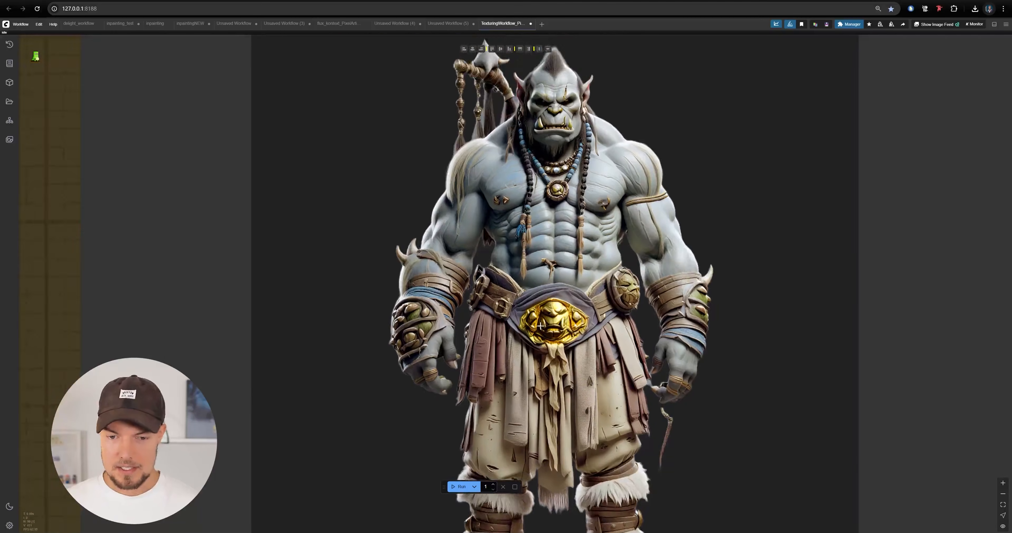
{"action": "scroll", "coordinate": [533, 290], "scroll_direction": "up", "scroll_amount": 5}
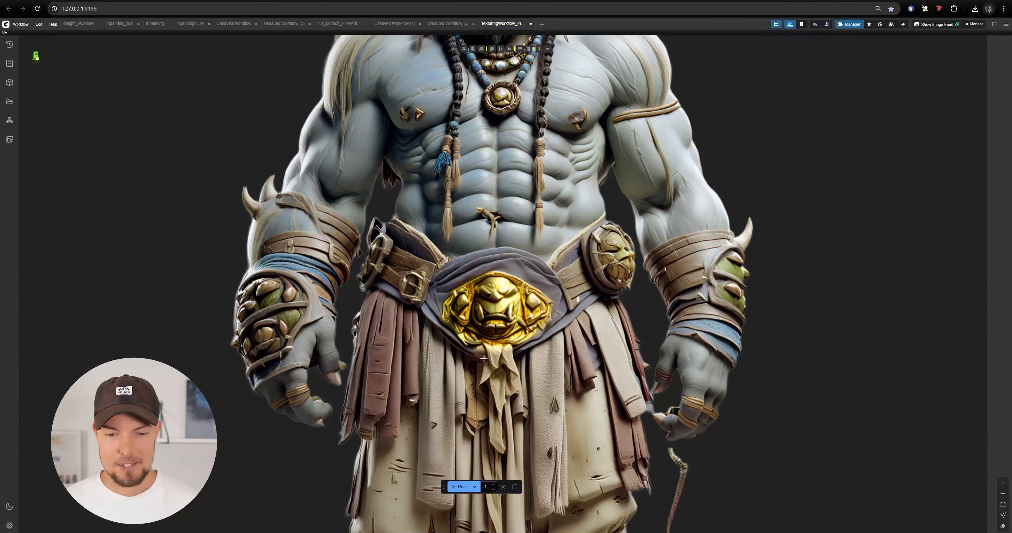
- Add "face" to the end of the inpainting group's negative prompt
{"action": "scroll", "coordinate": [586, 342], "scroll_direction": "down", "scroll_amount": 20}
{"action": "left_click_drag", "start_coordinate": [224, 353], "coordinate": [831, 330]}
{"action": "scroll", "coordinate": [325, 166], "scroll_direction": "up", "scroll_amount": 8}
{"action": "left_click", "coordinate": [380, 205]}
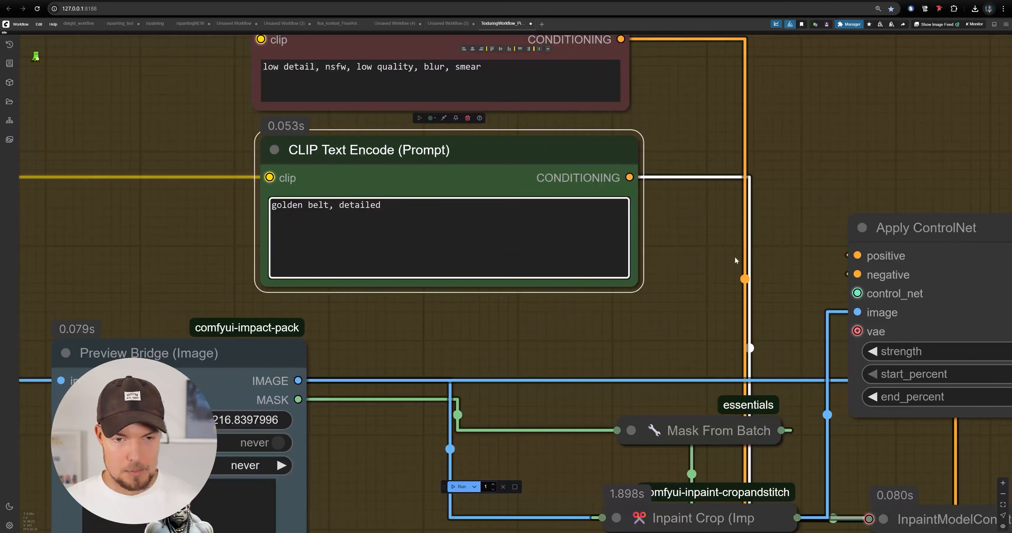
{"action": "left_click_drag", "start_coordinate": [736, 260], "coordinate": [680, 292]}
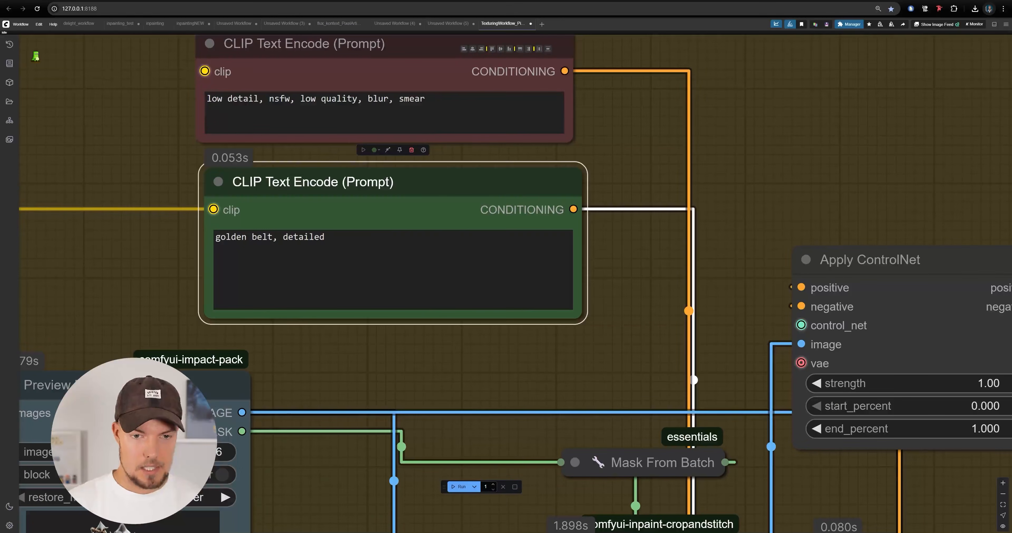
{"action": "left_click", "coordinate": [426, 98]}
{"action": "type", "text": ", face"}
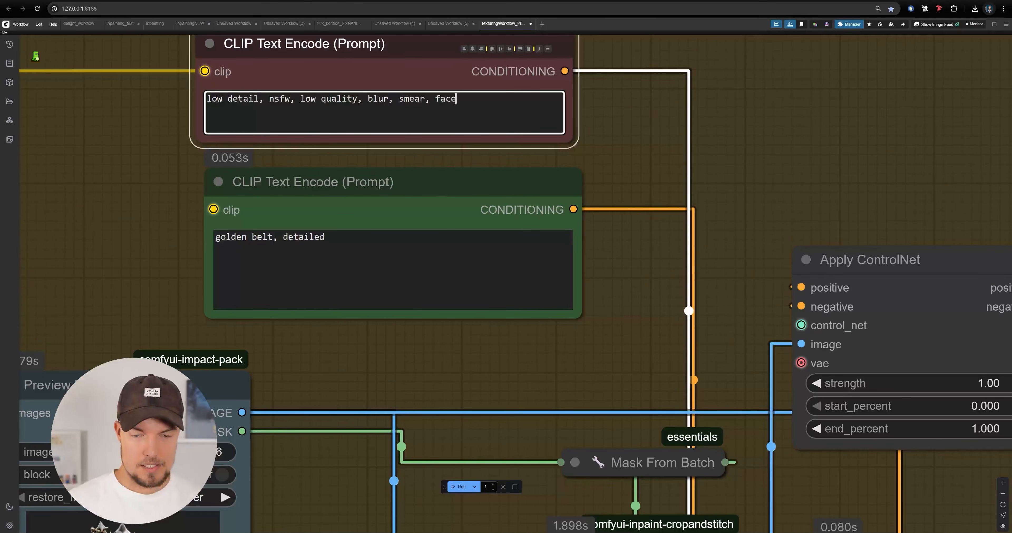
{"action": "left_click", "coordinate": [641, 126]}
- Extend the positive prompt to "golden belt, detailed, ornament, buckle"
{"action": "left_click", "coordinate": [464, 247]}
{"action": "left_click_drag", "start_coordinate": [633, 173], "coordinate": [677, 178]}
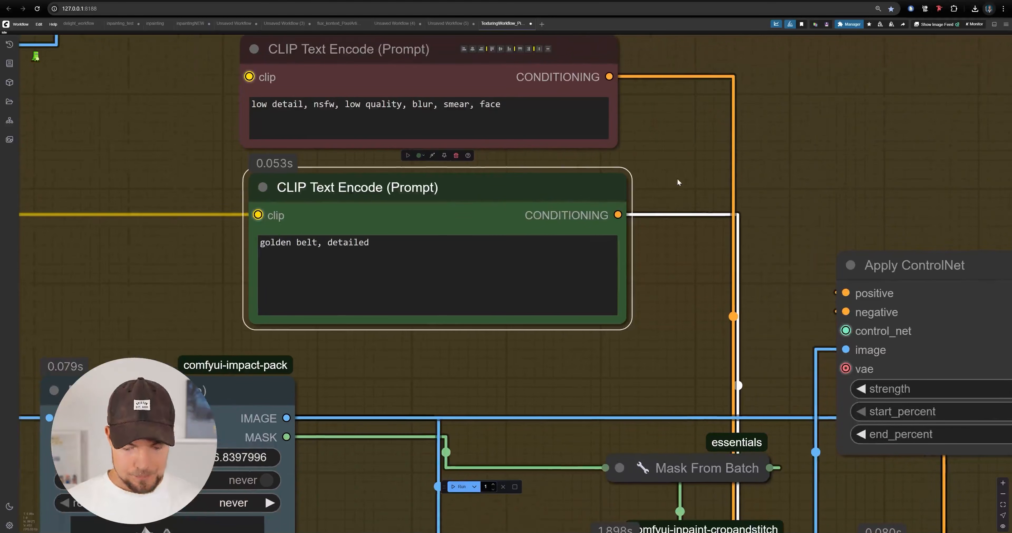
{"action": "left_click", "coordinate": [370, 242]}
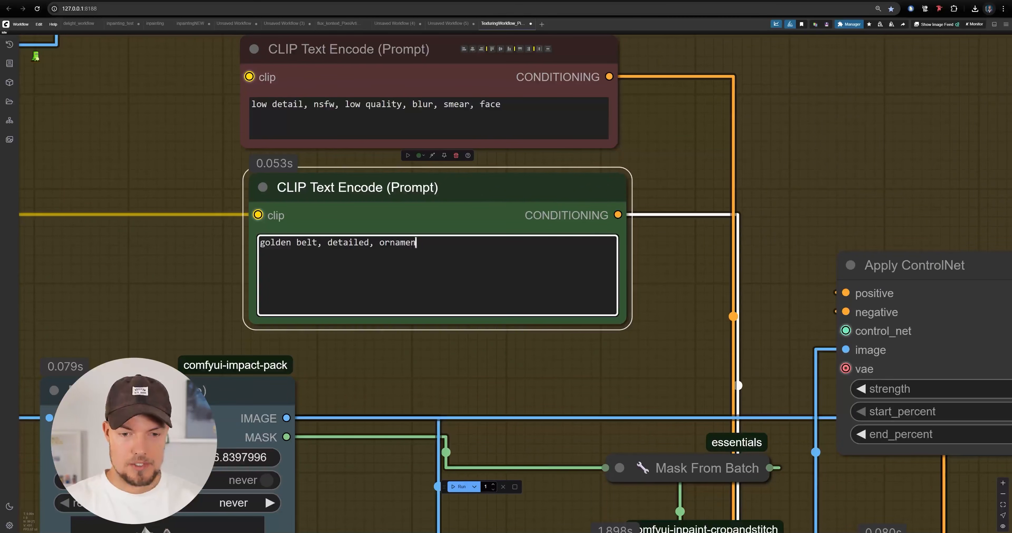
- Run the workflow again with the revised prompts and bring up the stitched result in the final preview
{"action": "left_click_drag", "start_coordinate": [805, 176], "coordinate": [283, 134]}
{"action": "scroll", "coordinate": [340, 177], "scroll_direction": "down", "scroll_amount": 12}
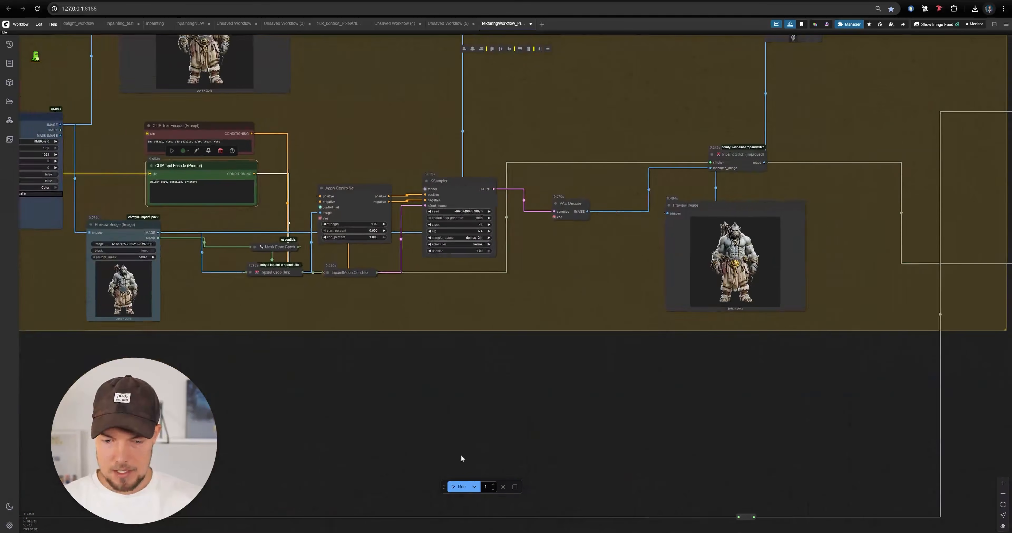
{"action": "left_click", "coordinate": [464, 487]}
{"action": "scroll", "coordinate": [778, 257], "scroll_direction": "up", "scroll_amount": 15}
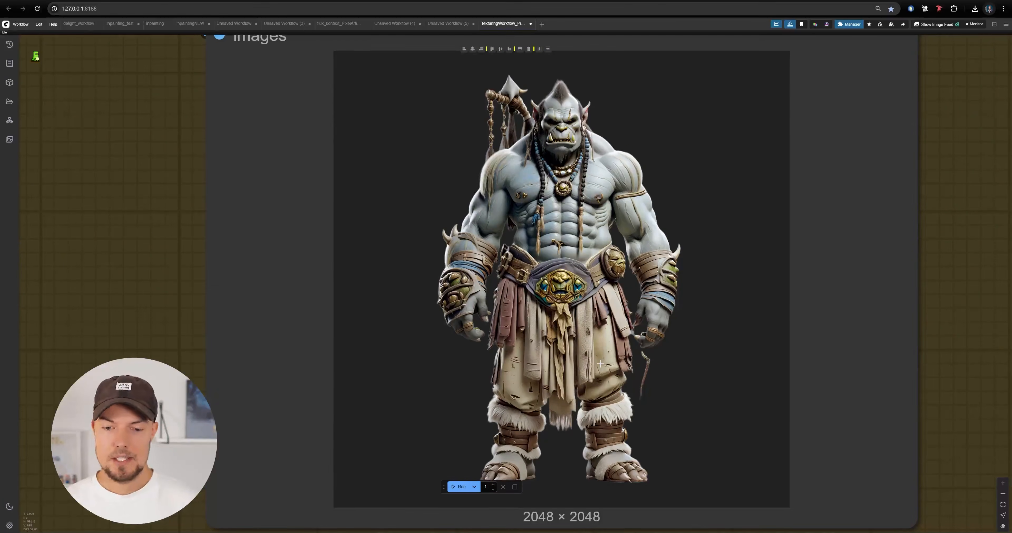
- Review the inpainting chain from the prompts through Apply ControlNet and KSampler to VAE Decode
{"action": "scroll", "coordinate": [601, 363], "scroll_direction": "down", "scroll_amount": 12}
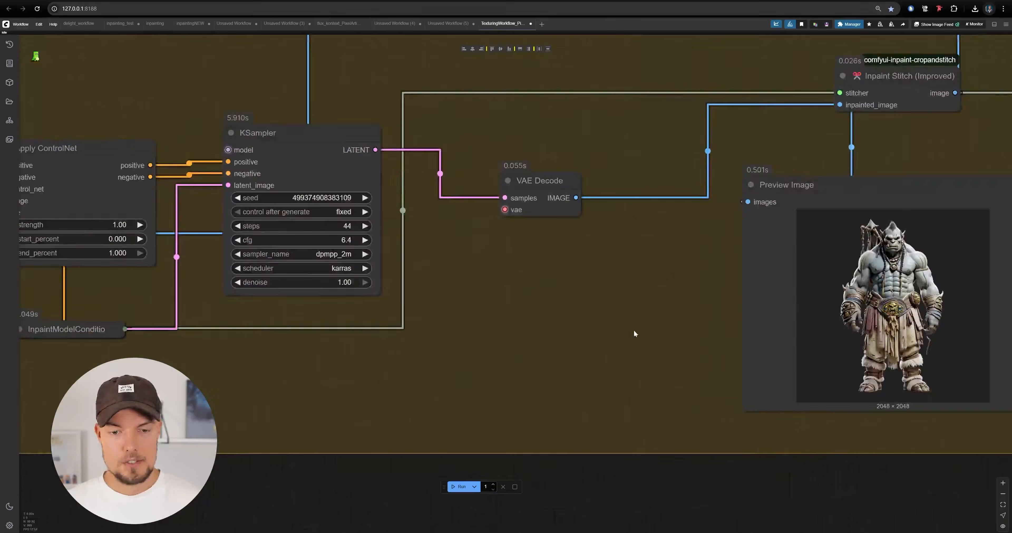
{"action": "scroll", "coordinate": [634, 333], "scroll_direction": "down", "scroll_amount": 6}
{"action": "left_click_drag", "start_coordinate": [656, 322], "coordinate": [917, 314]}
{"action": "scroll", "coordinate": [373, 281], "scroll_direction": "up", "scroll_amount": 8}
{"action": "left_click_drag", "start_coordinate": [406, 289], "coordinate": [628, 210]}
{"action": "scroll", "coordinate": [452, 300], "scroll_direction": "up", "scroll_amount": 1}
{"action": "scroll", "coordinate": [464, 286], "scroll_direction": "down", "scroll_amount": 1}
{"action": "left_click_drag", "start_coordinate": [479, 272], "coordinate": [326, 415]}
{"action": "left_click_drag", "start_coordinate": [646, 242], "coordinate": [315, 232]}
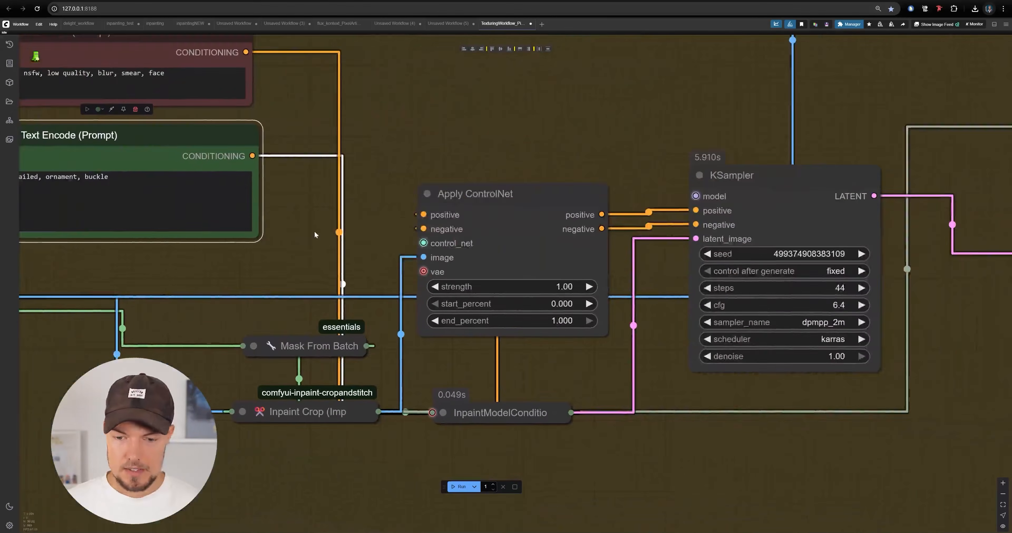
- Examine the regenerated belt buckle up close in the final preview and check it against the whole character
{"action": "scroll", "coordinate": [315, 231], "scroll_direction": "down", "scroll_amount": 9}
{"action": "left_click_drag", "start_coordinate": [688, 325], "coordinate": [651, 325]}
{"action": "scroll", "coordinate": [780, 296], "scroll_direction": "up", "scroll_amount": 16}
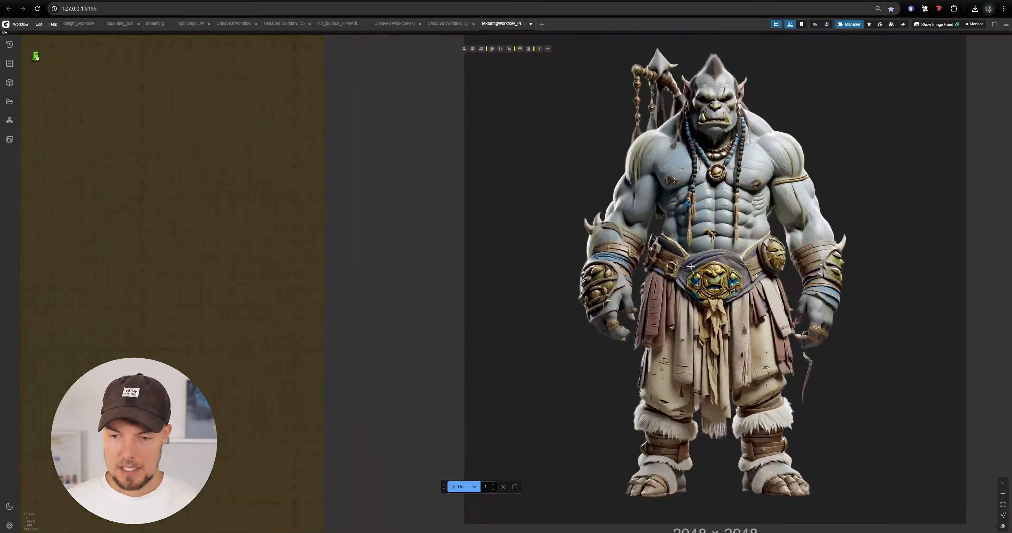
{"action": "scroll", "coordinate": [686, 270], "scroll_direction": "up", "scroll_amount": 4}
{"action": "left_click_drag", "start_coordinate": [686, 270], "coordinate": [535, 354]}
{"action": "scroll", "coordinate": [592, 184], "scroll_direction": "down", "scroll_amount": 8}
{"action": "left_click_drag", "start_coordinate": [624, 263], "coordinate": [631, 278]}
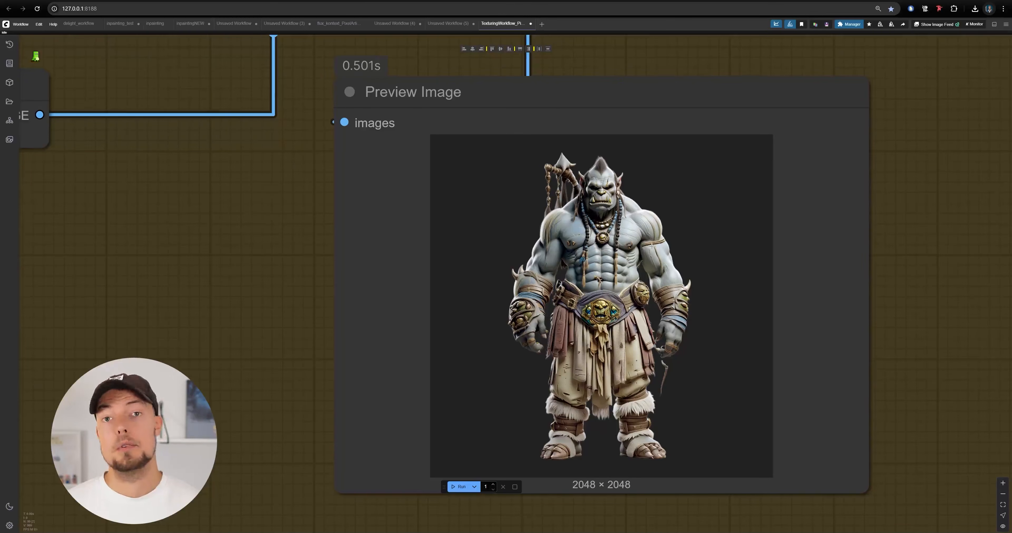
{"action": "scroll", "coordinate": [710, 286], "scroll_direction": "down", "scroll_amount": 9}
{"action": "scroll", "coordinate": [639, 226], "scroll_direction": "up", "scroll_amount": 4}
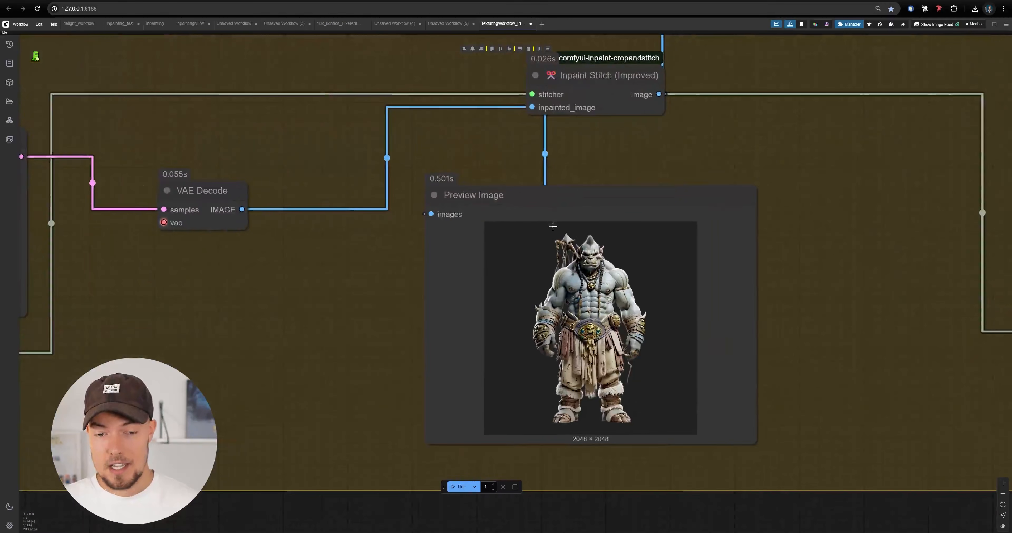
{"action": "scroll", "coordinate": [622, 411], "scroll_direction": "up", "scroll_amount": 8}
{"action": "left_click_drag", "start_coordinate": [500, 300], "coordinate": [424, 325]}
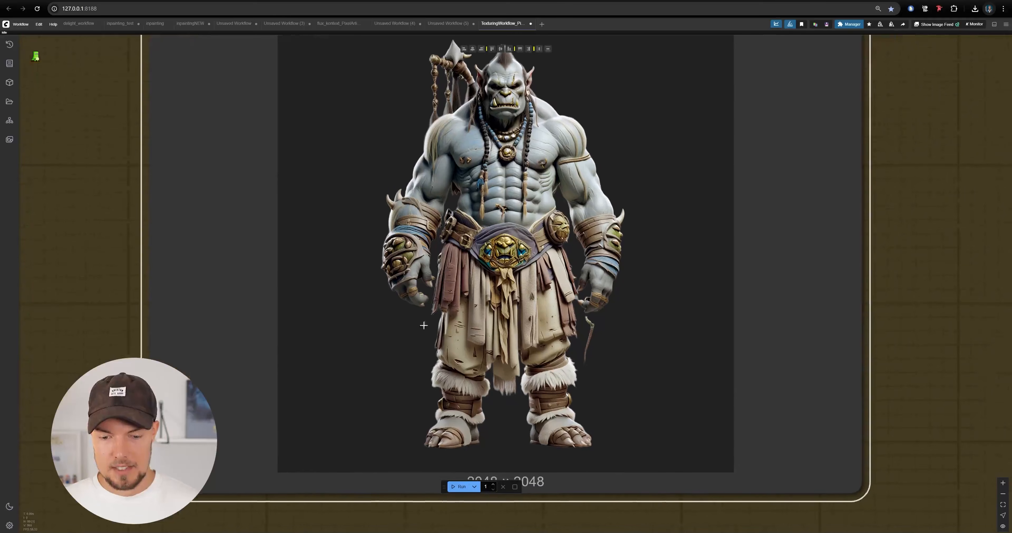
{"action": "scroll", "coordinate": [466, 307], "scroll_direction": "down", "scroll_amount": 8}
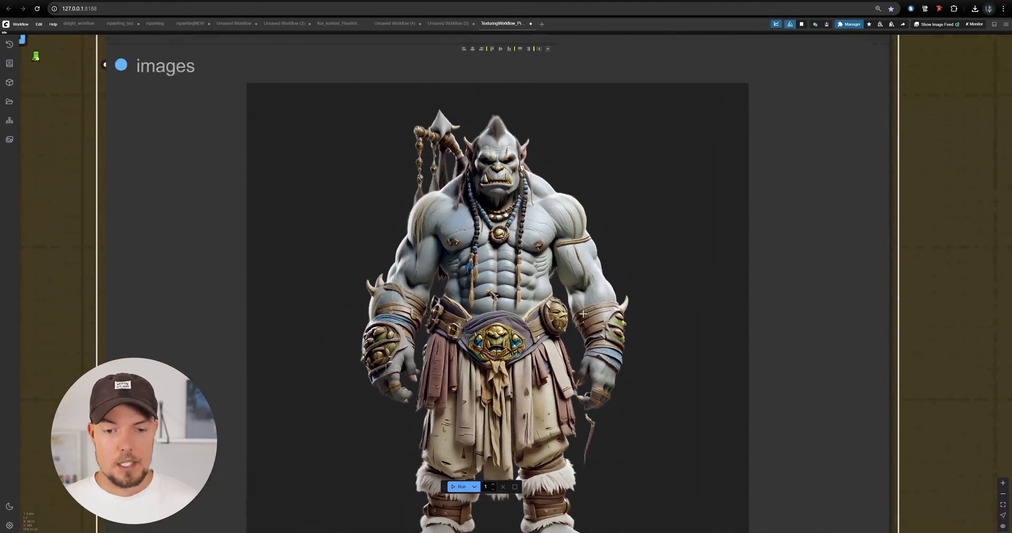
{"action": "scroll", "coordinate": [432, 338], "scroll_direction": "down", "scroll_amount": 8}
{"action": "scroll", "coordinate": [541, 288], "scroll_direction": "up", "scroll_amount": 16}
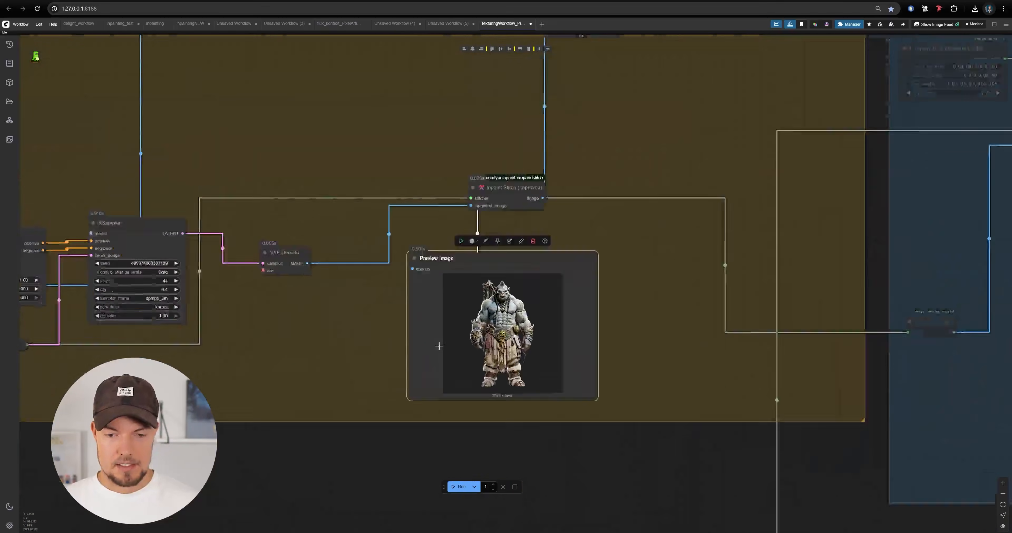
{"action": "scroll", "coordinate": [542, 287], "scroll_direction": "down", "scroll_amount": 10}
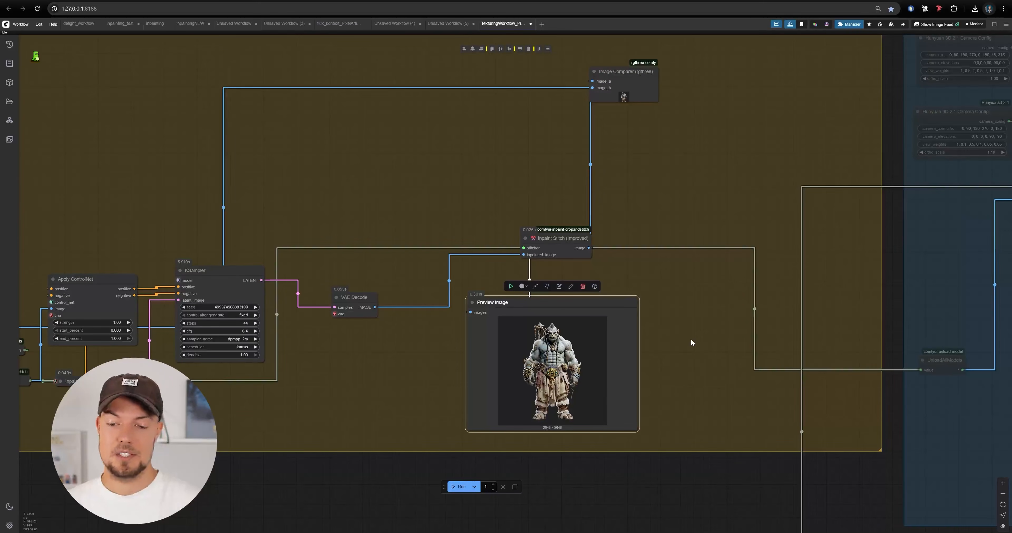
{"action": "scroll", "coordinate": [590, 385], "scroll_direction": "up", "scroll_amount": 6}
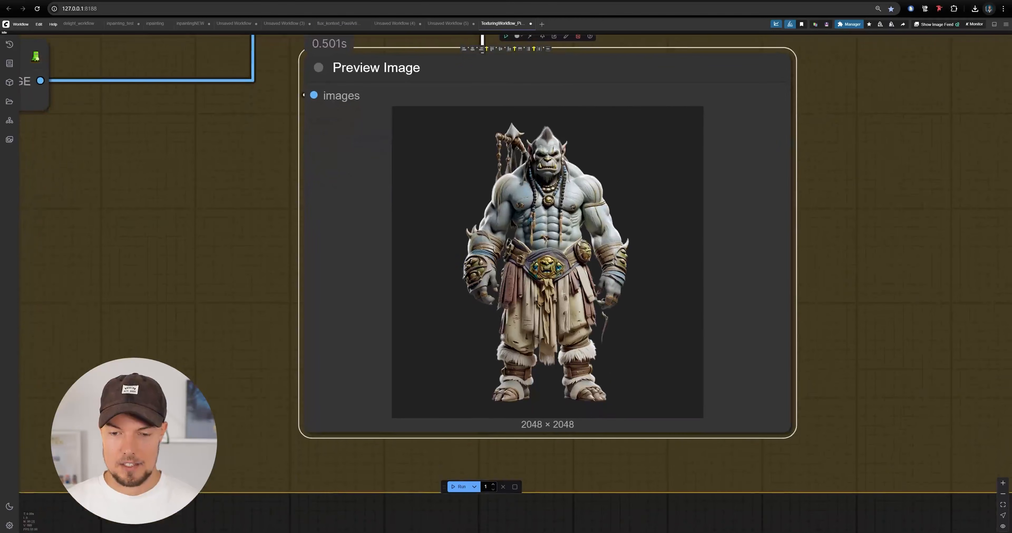
{"action": "left_click_drag", "start_coordinate": [555, 178], "coordinate": [505, 209]}
{"action": "scroll", "coordinate": [505, 210], "scroll_direction": "up", "scroll_amount": 7}
{"action": "scroll", "coordinate": [486, 211], "scroll_direction": "down", "scroll_amount": 10}
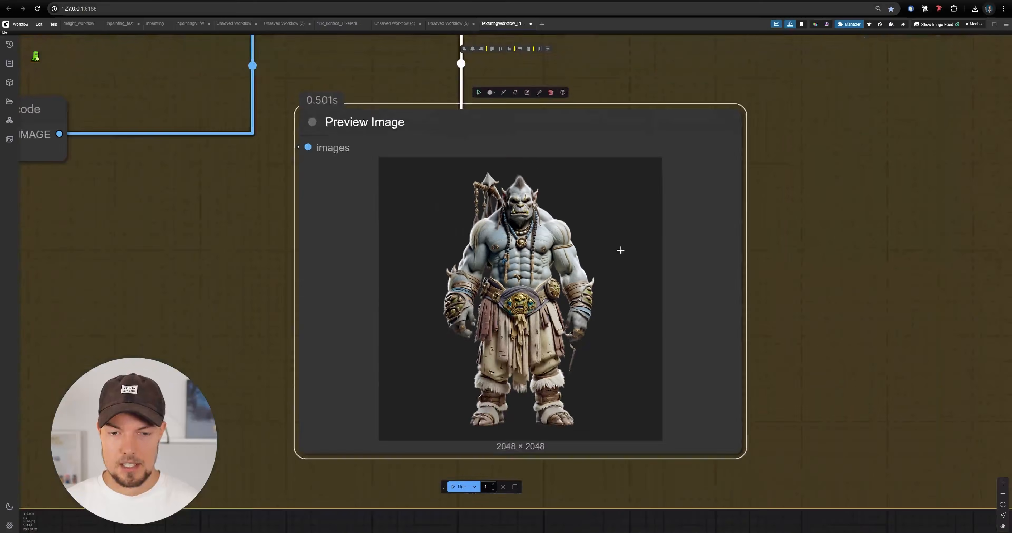
{"action": "left_click_drag", "start_coordinate": [391, 259], "coordinate": [654, 376]}
{"action": "scroll", "coordinate": [813, 271], "scroll_direction": "down", "scroll_amount": 3}
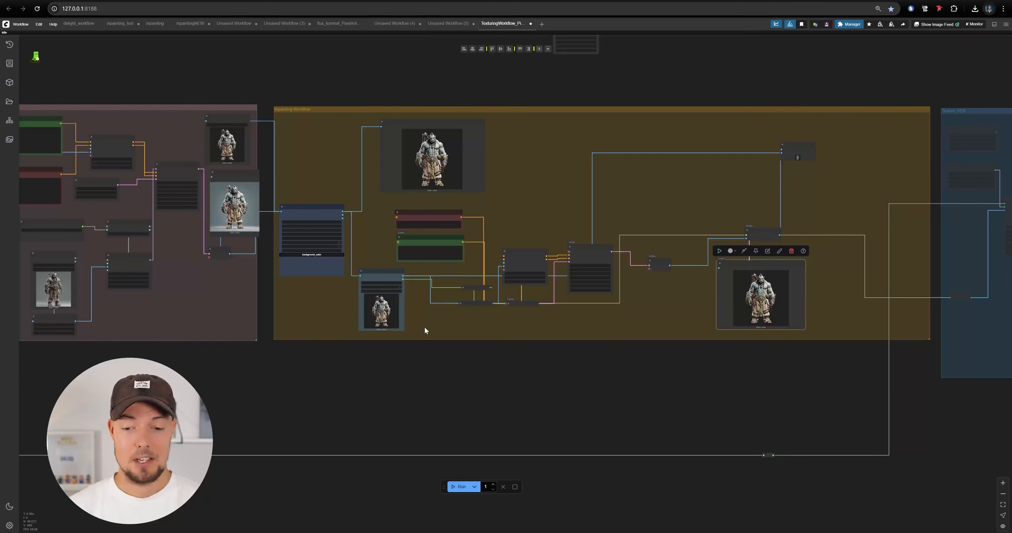
- Examine the Inpaint Stitch output and its final preview, and follow where the image leads after the inpainting group
{"action": "scroll", "coordinate": [590, 216], "scroll_direction": "down", "scroll_amount": 1}
{"action": "left_click_drag", "start_coordinate": [590, 216], "coordinate": [311, 228]}
{"action": "scroll", "coordinate": [547, 287], "scroll_direction": "up", "scroll_amount": 10}
{"action": "left_click_drag", "start_coordinate": [530, 301], "coordinate": [699, 306]}
{"action": "left_click", "coordinate": [698, 305]}
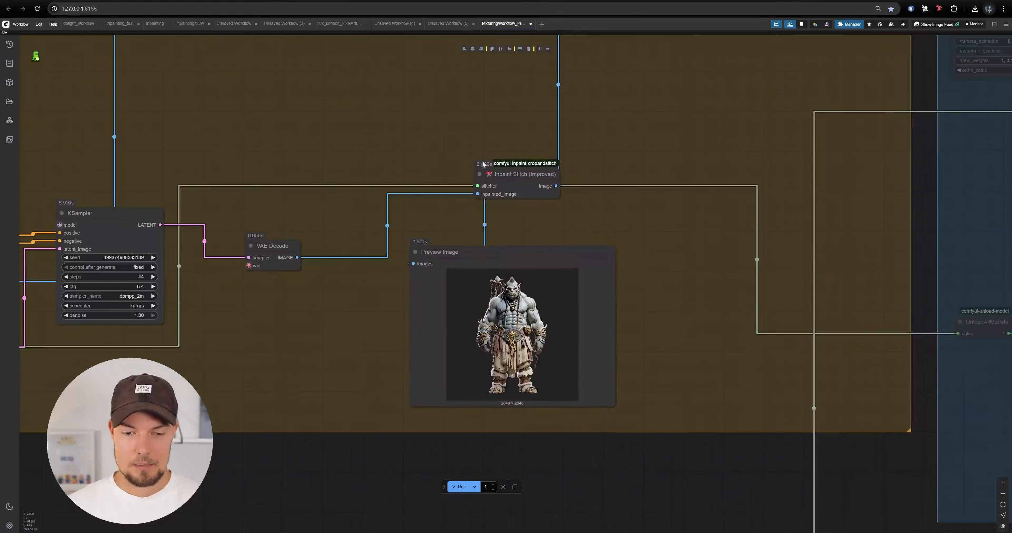
{"action": "scroll", "coordinate": [683, 187], "scroll_direction": "down", "scroll_amount": 14}
{"action": "left_click_drag", "start_coordinate": [413, 252], "coordinate": [899, 304]}
{"action": "left_click_drag", "start_coordinate": [528, 299], "coordinate": [956, 298]}
{"action": "left_click_drag", "start_coordinate": [904, 339], "coordinate": [531, 335]}
{"action": "left_click_drag", "start_coordinate": [942, 334], "coordinate": [54, 329]}
{"action": "scroll", "coordinate": [644, 218], "scroll_direction": "up", "scroll_amount": 6}
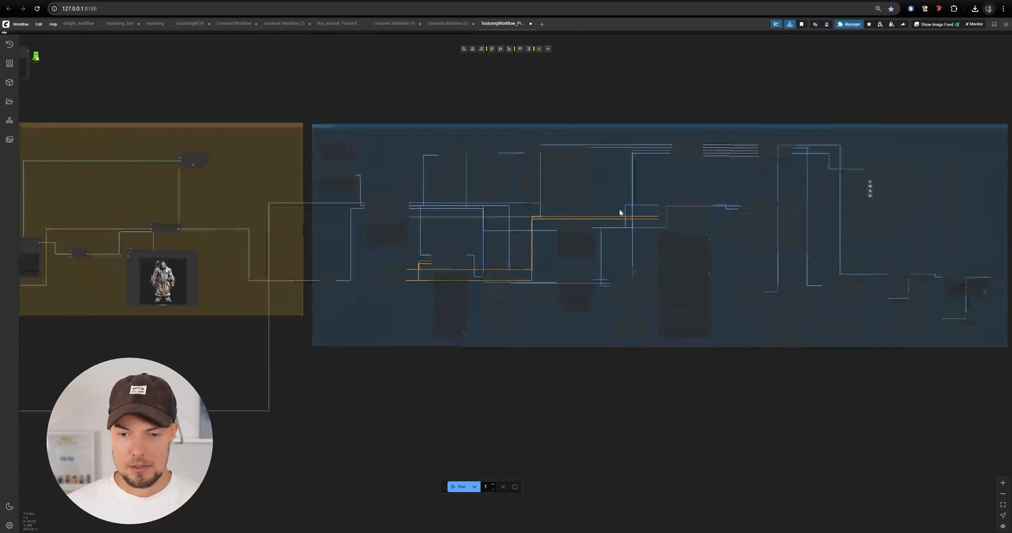
- Look over the group muter and the LOAD MODELS group, including its checkpoint, LoRA, detector, upscale and InvSR loaders
{"action": "left_click_drag", "start_coordinate": [463, 217], "coordinate": [812, 236]}
{"action": "scroll", "coordinate": [810, 220], "scroll_direction": "down", "scroll_amount": 12}
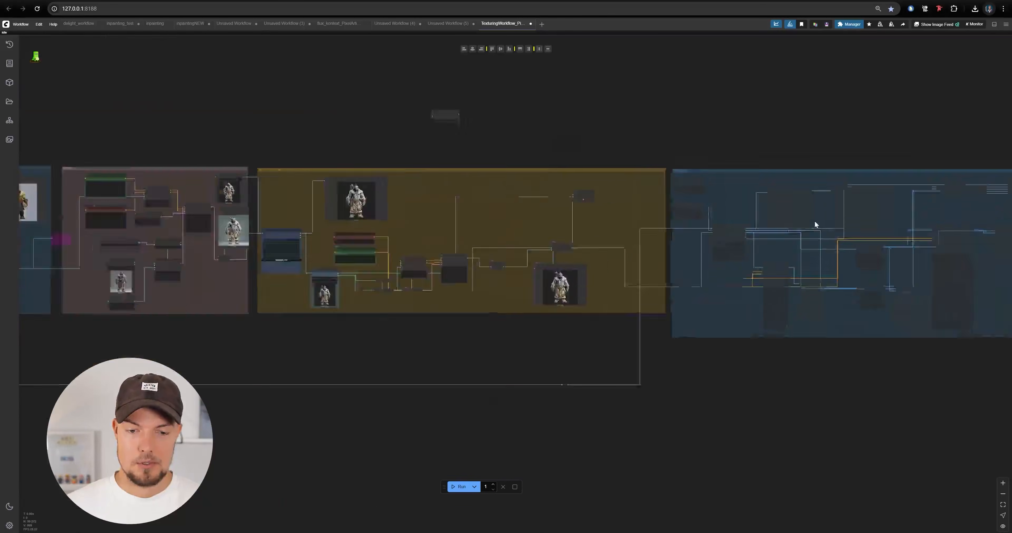
{"action": "left_click_drag", "start_coordinate": [268, 168], "coordinate": [839, 194]}
{"action": "scroll", "coordinate": [524, 213], "scroll_direction": "up", "scroll_amount": 16}
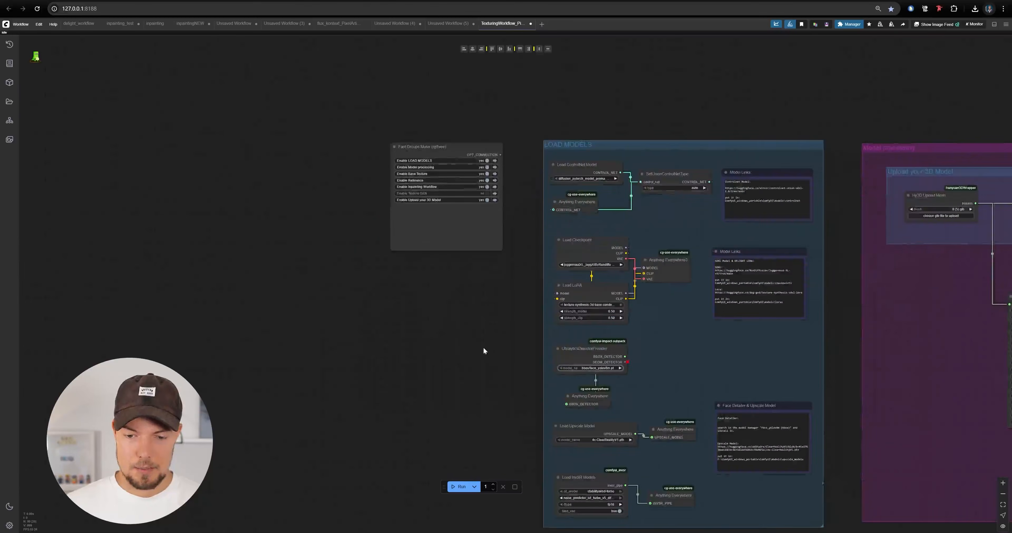
{"action": "left_click_drag", "start_coordinate": [668, 412], "coordinate": [546, 268]}
{"action": "scroll", "coordinate": [547, 268], "scroll_direction": "up", "scroll_amount": 5}
{"action": "left_click_drag", "start_coordinate": [532, 225], "coordinate": [519, 320]}
{"action": "scroll", "coordinate": [645, 223], "scroll_direction": "down", "scroll_amount": 5}
{"action": "left_click_drag", "start_coordinate": [628, 216], "coordinate": [567, 155]}
{"action": "scroll", "coordinate": [654, 329], "scroll_direction": "up", "scroll_amount": 1}
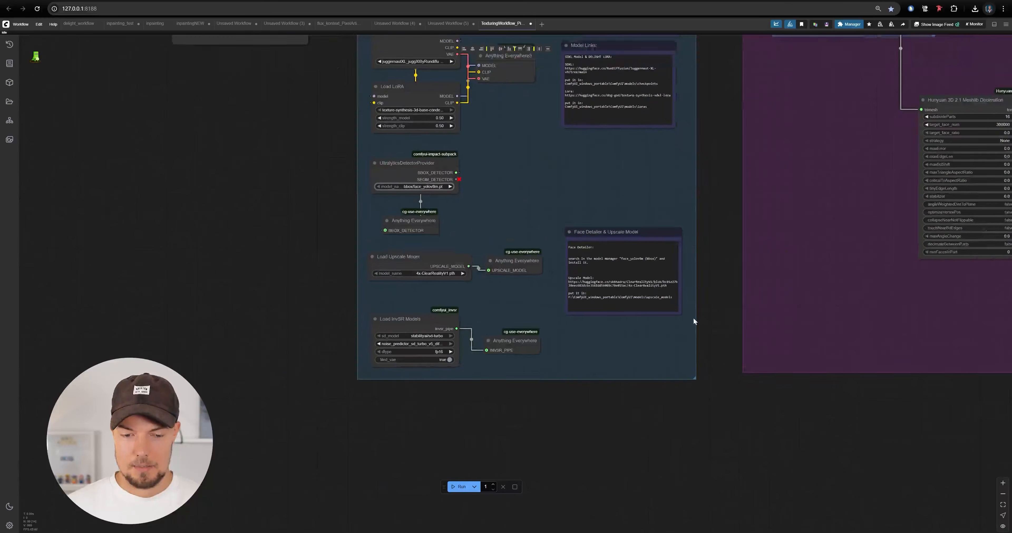
{"action": "left_click_drag", "start_coordinate": [694, 320], "coordinate": [604, 313]}
{"action": "left_click_drag", "start_coordinate": [494, 329], "coordinate": [106, 308]}
- Inspect the connection from the stitched inpainting image through UnloadAllModels into the muted Texture GEN group
{"action": "scroll", "coordinate": [241, 329], "scroll_direction": "down", "scroll_amount": 13}
{"action": "left_click_drag", "start_coordinate": [445, 369], "coordinate": [89, 339]}
{"action": "left_click_drag", "start_coordinate": [625, 344], "coordinate": [193, 339]}
{"action": "left_click_drag", "start_coordinate": [641, 253], "coordinate": [686, 298]}
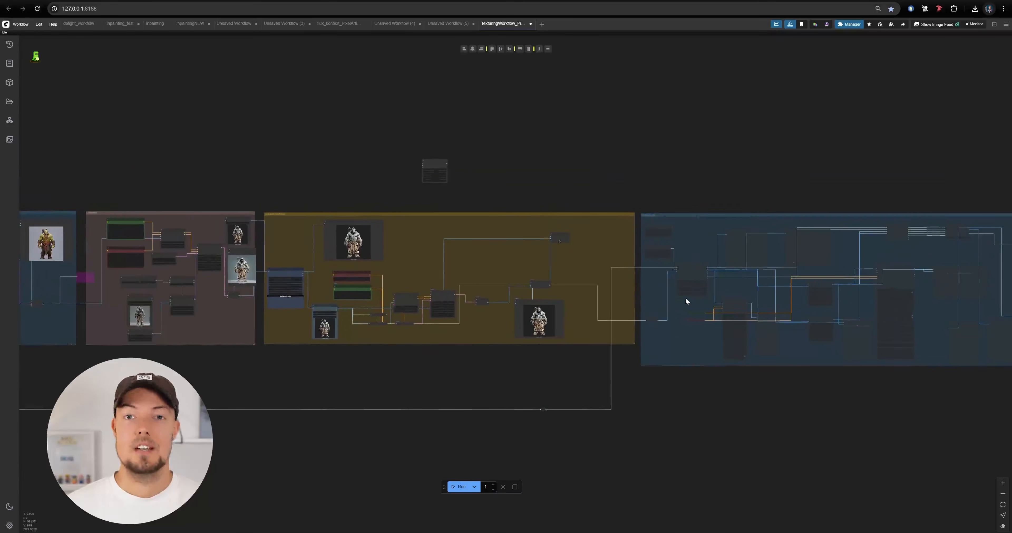
{"action": "left_click_drag", "start_coordinate": [637, 366], "coordinate": [508, 393]}
{"action": "scroll", "coordinate": [527, 318], "scroll_direction": "up", "scroll_amount": 9}
{"action": "left_click_drag", "start_coordinate": [519, 297], "coordinate": [416, 208]}
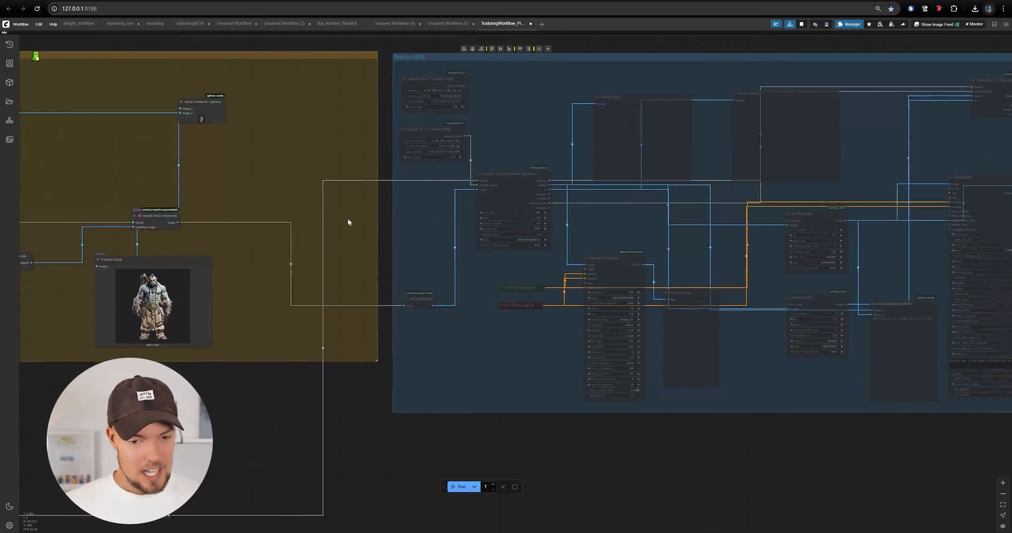
{"action": "scroll", "coordinate": [590, 258], "scroll_direction": "down", "scroll_amount": 6}
{"action": "scroll", "coordinate": [590, 258], "scroll_direction": "down", "scroll_amount": 1}
{"action": "left_click_drag", "start_coordinate": [692, 343], "coordinate": [523, 382]}
{"action": "scroll", "coordinate": [452, 262], "scroll_direction": "up", "scroll_amount": 7}
{"action": "scroll", "coordinate": [401, 271], "scroll_direction": "down", "scroll_amount": 1}
{"action": "left_click_drag", "start_coordinate": [355, 274], "coordinate": [712, 254]}
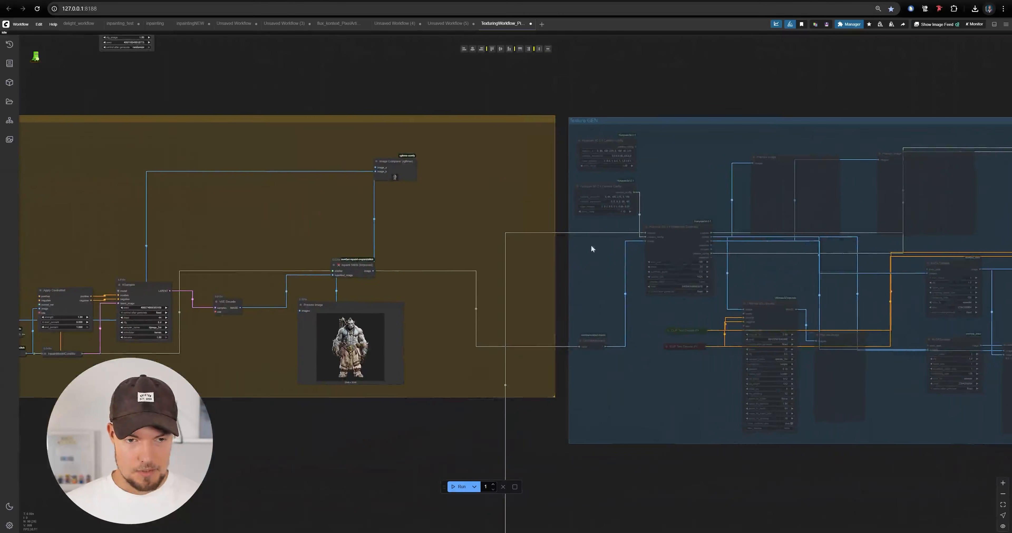
{"action": "scroll", "coordinate": [786, 220], "scroll_direction": "down", "scroll_amount": 7}
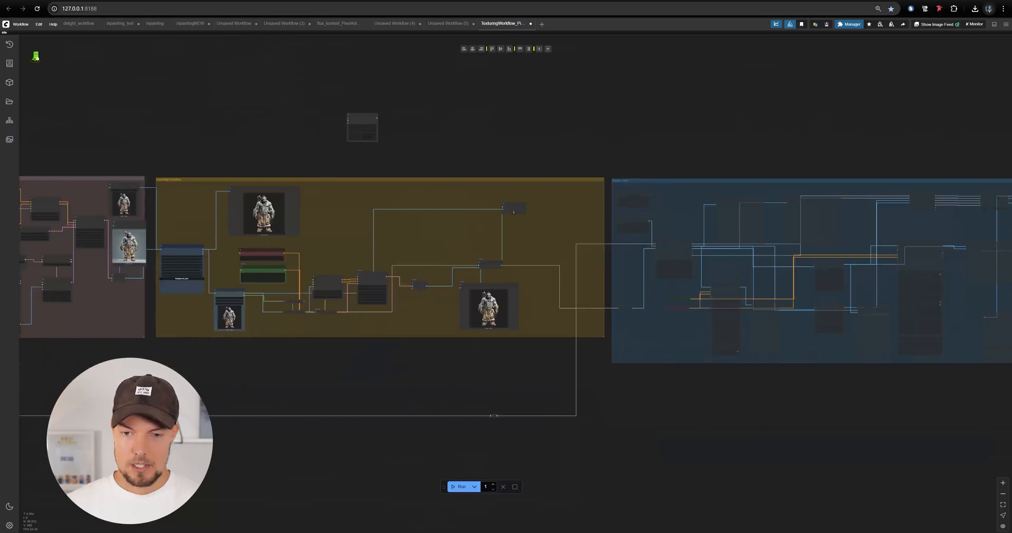
- Enable the Texture GEN group in the Fast Groups Muter
{"action": "scroll", "coordinate": [985, 224], "scroll_direction": "down", "scroll_amount": 4}
{"action": "scroll", "coordinate": [603, 191], "scroll_direction": "up", "scroll_amount": 20}
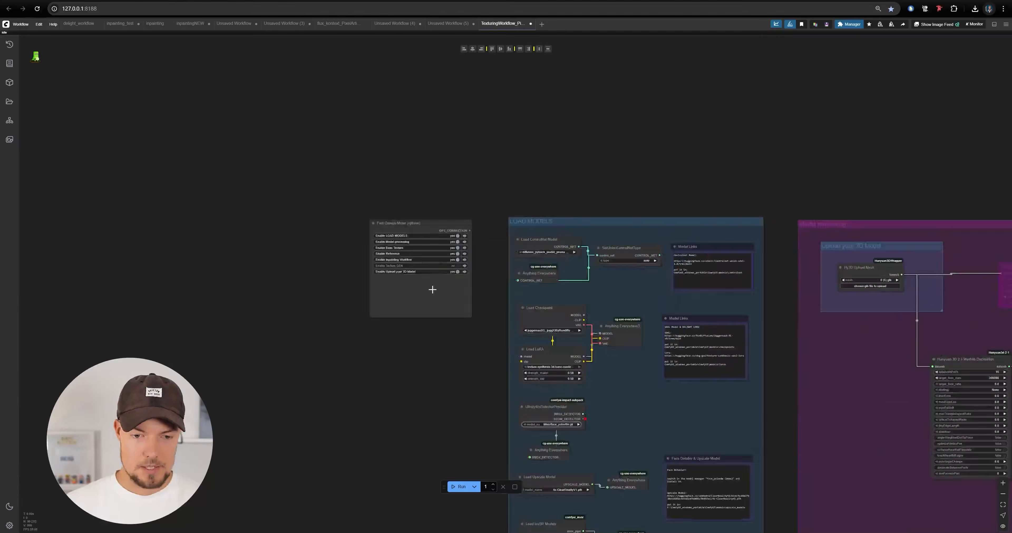
{"action": "scroll", "coordinate": [447, 261], "scroll_direction": "up", "scroll_amount": 3}
{"action": "scroll", "coordinate": [578, 226], "scroll_direction": "down", "scroll_amount": 15}
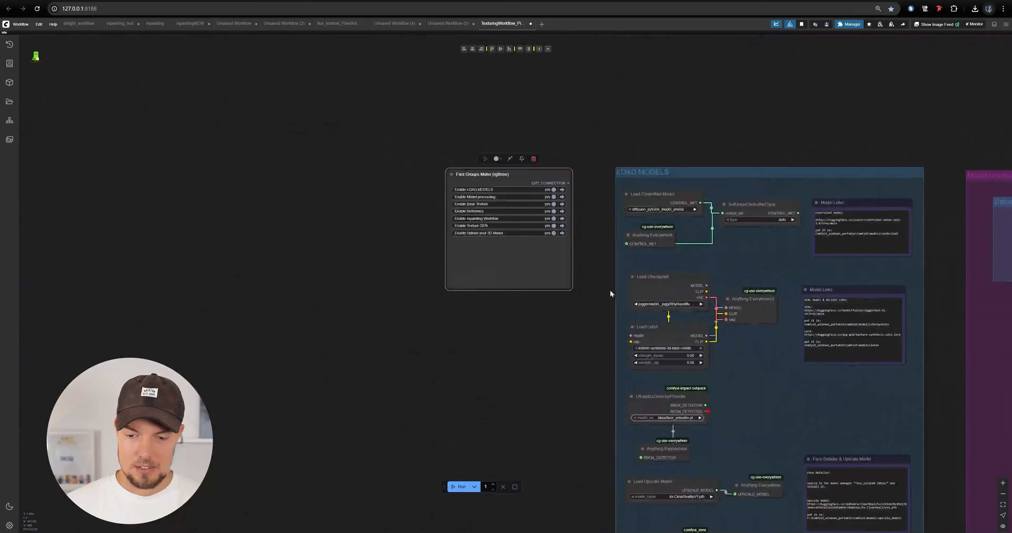
{"action": "left_click_drag", "start_coordinate": [629, 361], "coordinate": [586, 356]}
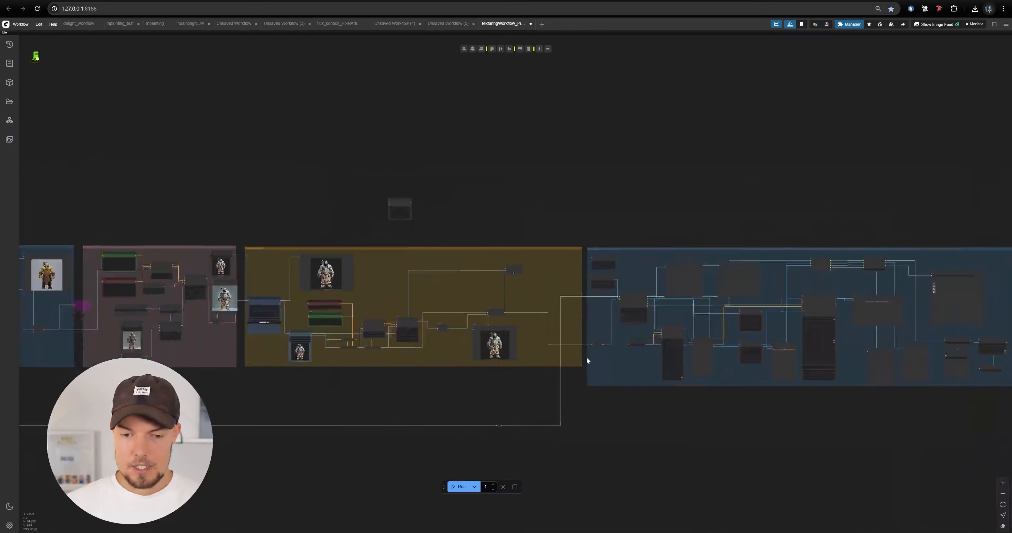
- Examine the start of the Texture GEN group, from the connected Camera Config node to the Hunyuan 3D 2.1 MultiViews Generator
{"action": "scroll", "coordinate": [566, 354], "scroll_direction": "up", "scroll_amount": 15}
{"action": "left_click_drag", "start_coordinate": [698, 264], "coordinate": [295, 311]}
{"action": "scroll", "coordinate": [295, 311], "scroll_direction": "down", "scroll_amount": 3}
{"action": "scroll", "coordinate": [633, 201], "scroll_direction": "up", "scroll_amount": 2}
{"action": "left_click_drag", "start_coordinate": [635, 222], "coordinate": [745, 258]}
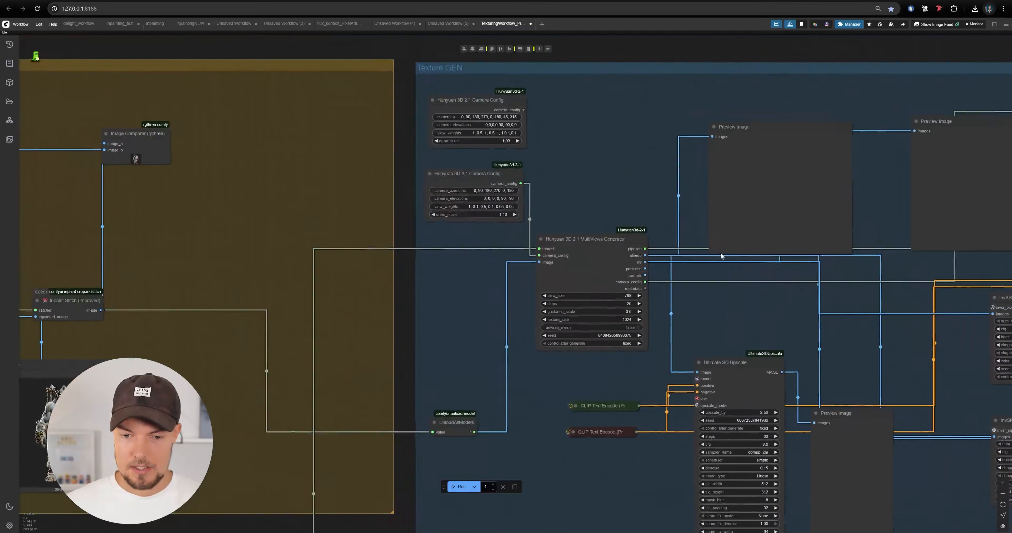
{"action": "left_click_drag", "start_coordinate": [823, 191], "coordinate": [793, 172]}
{"action": "scroll", "coordinate": [590, 114], "scroll_direction": "up", "scroll_amount": 3}
{"action": "left_click_drag", "start_coordinate": [539, 117], "coordinate": [547, 160]}
{"action": "mouse_move", "coordinate": [443, 195]}
{"action": "left_mouse_down"}
{"action": "mouse_move", "coordinate": [415, 211]}
{"action": "mouse_move", "coordinate": [417, 201]}
{"action": "mouse_move", "coordinate": [439, 198]}
{"action": "left_mouse_up"}
{"action": "scroll", "coordinate": [512, 203], "scroll_direction": "up", "scroll_amount": 3}
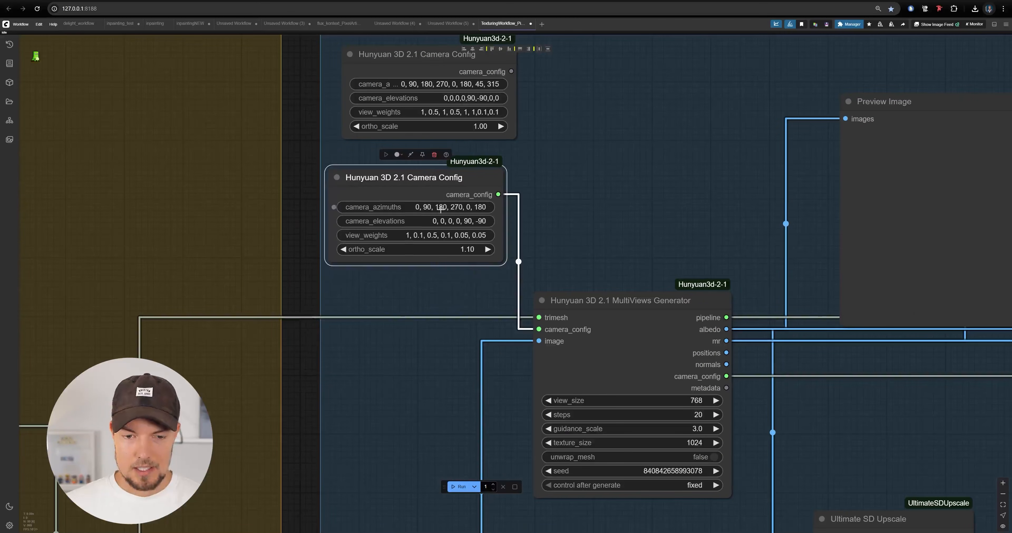
- Compare the connected Hunyuan 3D 2.1 Camera Config node with the unconnected alternative above it
{"action": "left_click_drag", "start_coordinate": [645, 190], "coordinate": [554, 197]}
{"action": "mouse_move", "coordinate": [368, 182]}
{"action": "left_mouse_down"}
{"action": "mouse_move", "coordinate": [356, 188]}
{"action": "mouse_move", "coordinate": [378, 191]}
{"action": "left_mouse_up"}
{"action": "left_click_drag", "start_coordinate": [601, 151], "coordinate": [749, 147]}
{"action": "left_click", "coordinate": [678, 153]}
{"action": "mouse_move", "coordinate": [498, 194]}
{"action": "left_mouse_down"}
{"action": "mouse_move", "coordinate": [483, 208]}
{"action": "mouse_move", "coordinate": [497, 205]}
{"action": "left_mouse_up"}
{"action": "left_click", "coordinate": [608, 119]}
{"action": "left_click_drag", "start_coordinate": [608, 119], "coordinate": [538, 173]}
{"action": "left_click_drag", "start_coordinate": [432, 128], "coordinate": [430, 133]}
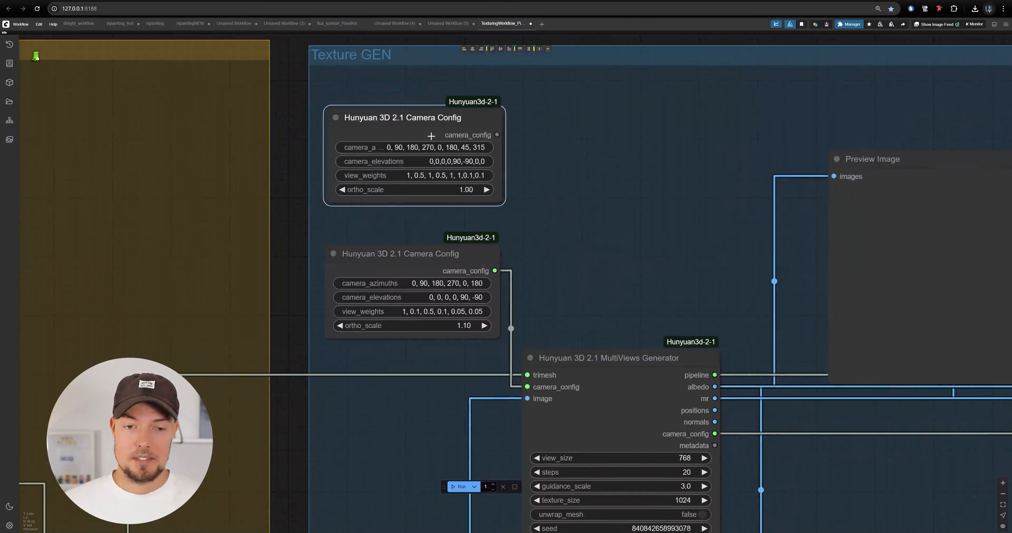
{"action": "left_click", "coordinate": [606, 181]}
{"action": "scroll", "coordinate": [568, 227], "scroll_direction": "up", "scroll_amount": 3}
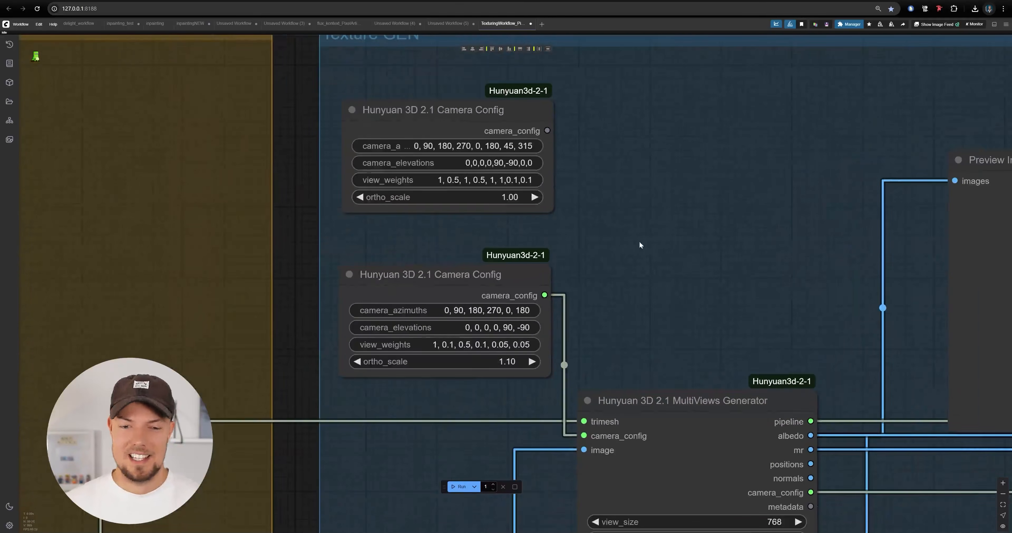
- Review the camera azimuths, elevations and view weights in the unconnected Camera Config, and recheck those in the connected one
{"action": "left_click_drag", "start_coordinate": [443, 121], "coordinate": [450, 152]}
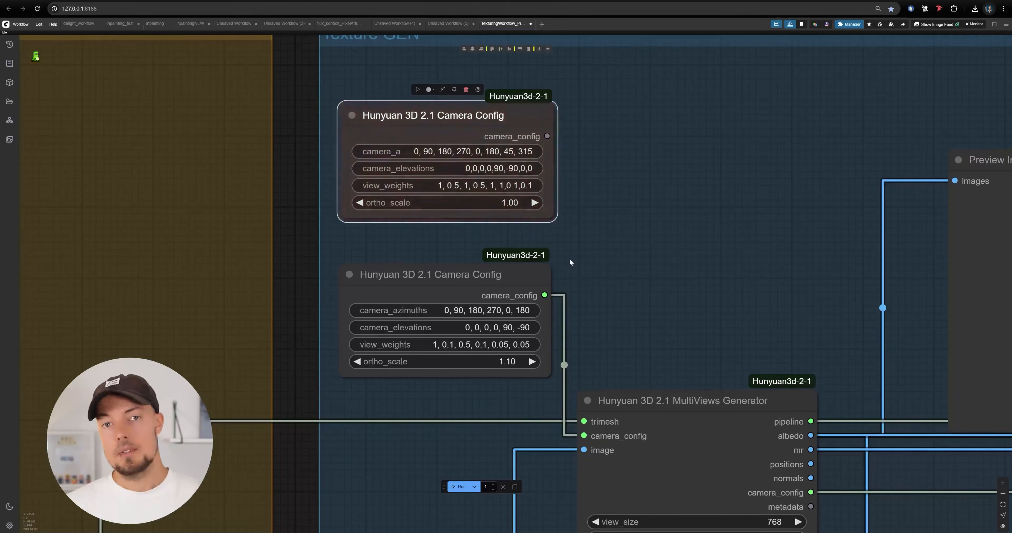
{"action": "left_click_drag", "start_coordinate": [658, 301], "coordinate": [658, 303]}
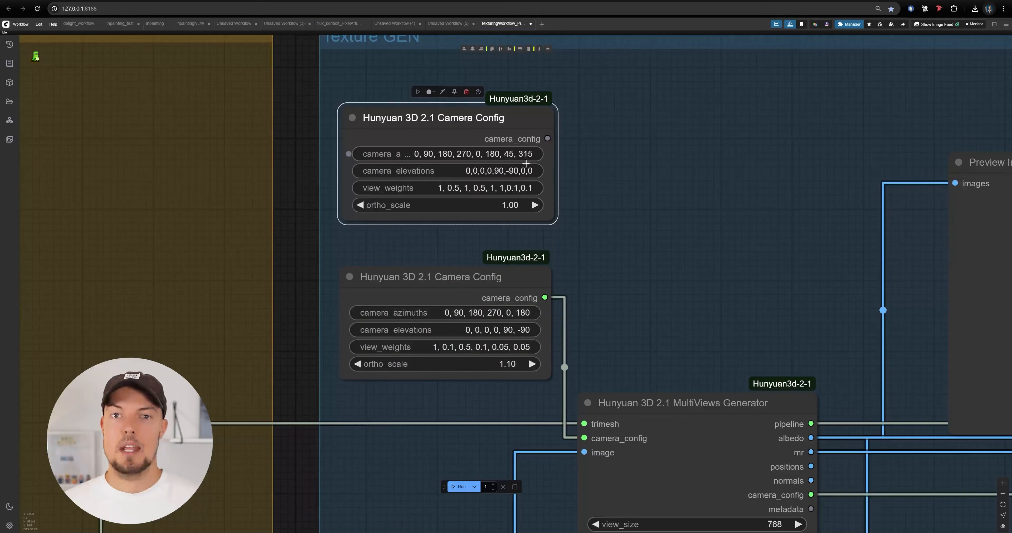
{"action": "left_click_drag", "start_coordinate": [614, 276], "coordinate": [532, 208]}
{"action": "left_click_drag", "start_coordinate": [400, 82], "coordinate": [421, 141]}
{"action": "scroll", "coordinate": [421, 142], "scroll_direction": "up", "scroll_amount": 1}
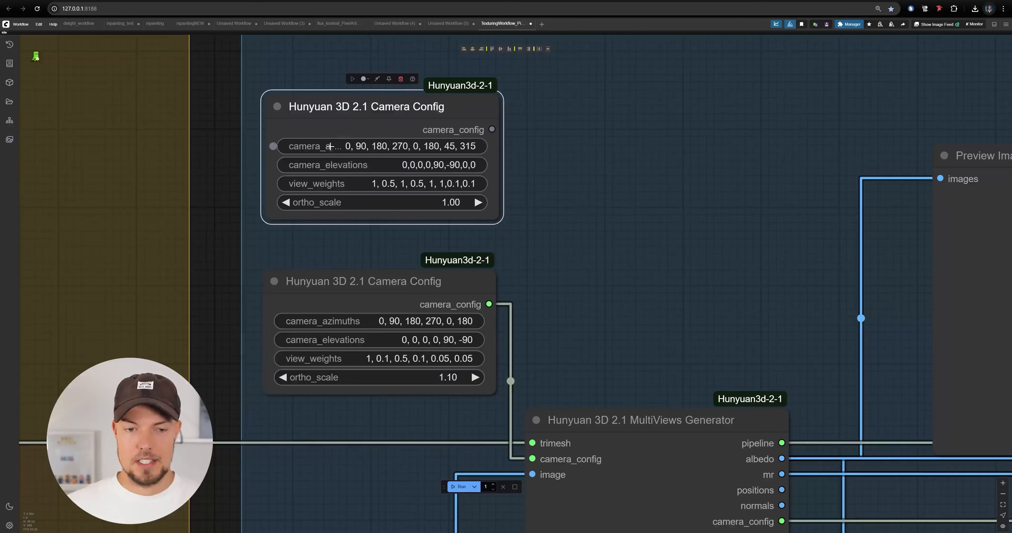
{"action": "scroll", "coordinate": [553, 147], "scroll_direction": "down", "scroll_amount": 1}
{"action": "left_click_drag", "start_coordinate": [553, 146], "coordinate": [535, 48]}
{"action": "left_click_drag", "start_coordinate": [355, 185], "coordinate": [352, 187]}
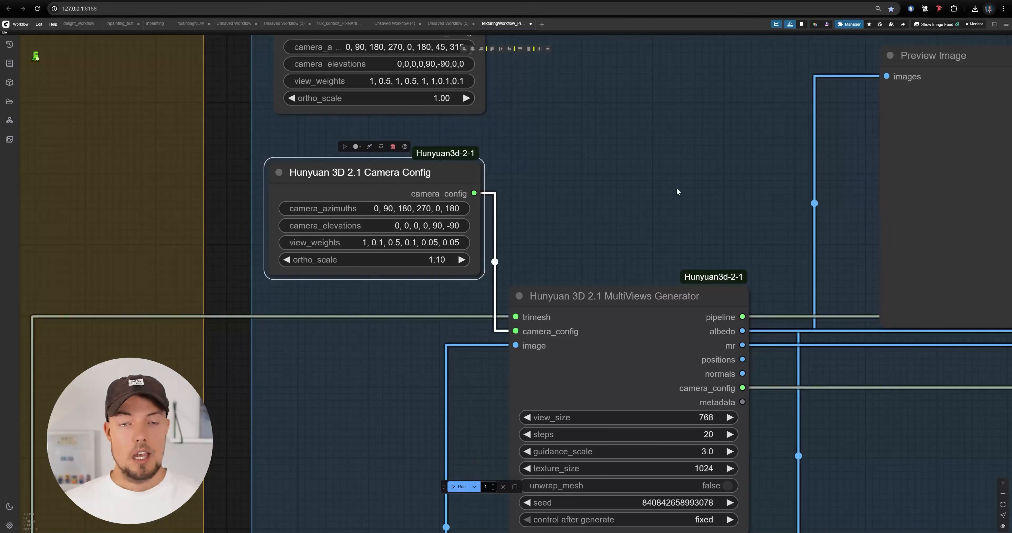
- Run the workflow with the Texture GEN group enabled and bring the Hunyuan 3D 2.1 MultiViews Generator into view
{"action": "scroll", "coordinate": [416, 197], "scroll_direction": "down", "scroll_amount": 4}
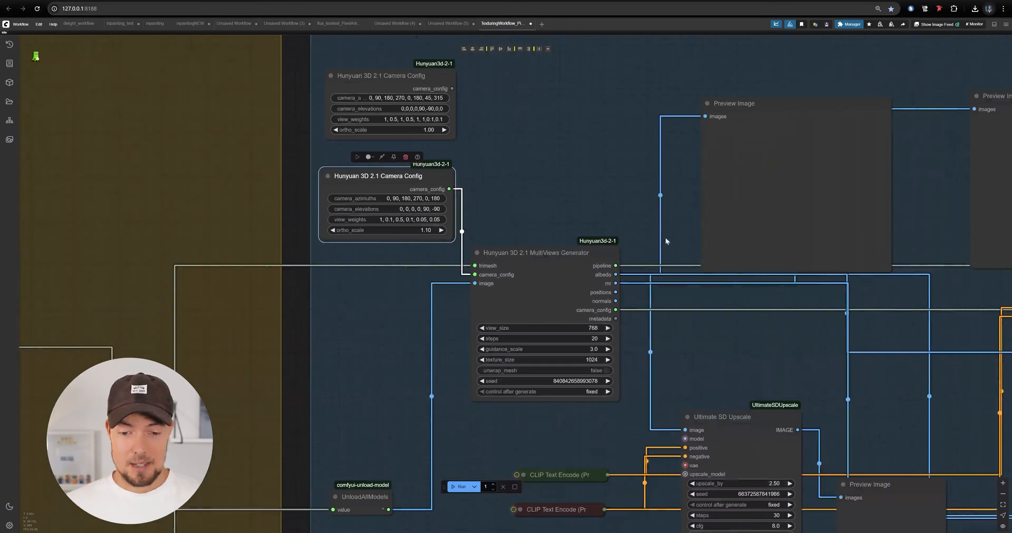
{"action": "left_click_drag", "start_coordinate": [513, 184], "coordinate": [527, 102]}
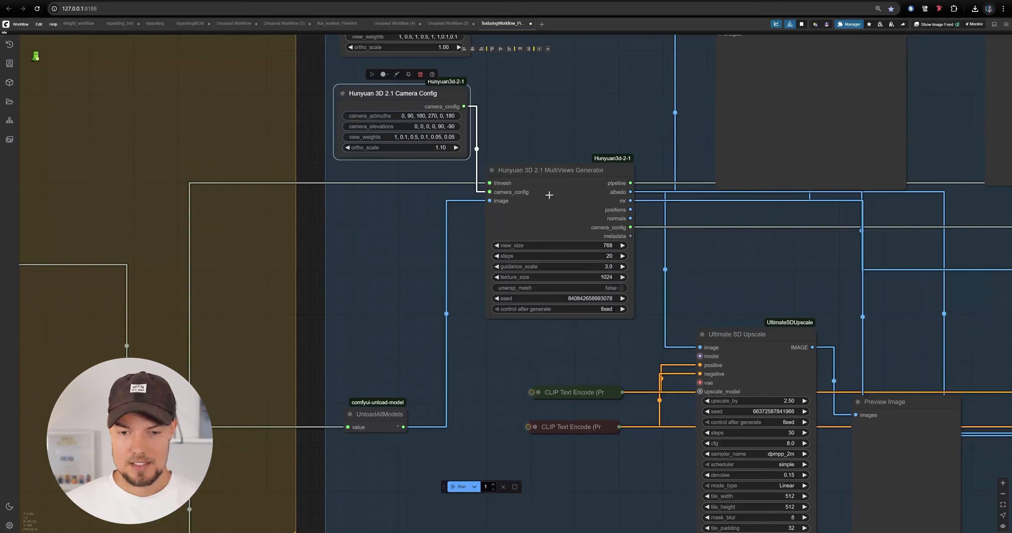
{"action": "scroll", "coordinate": [549, 195], "scroll_direction": "down", "scroll_amount": 4}
{"action": "left_click", "coordinate": [459, 486]}
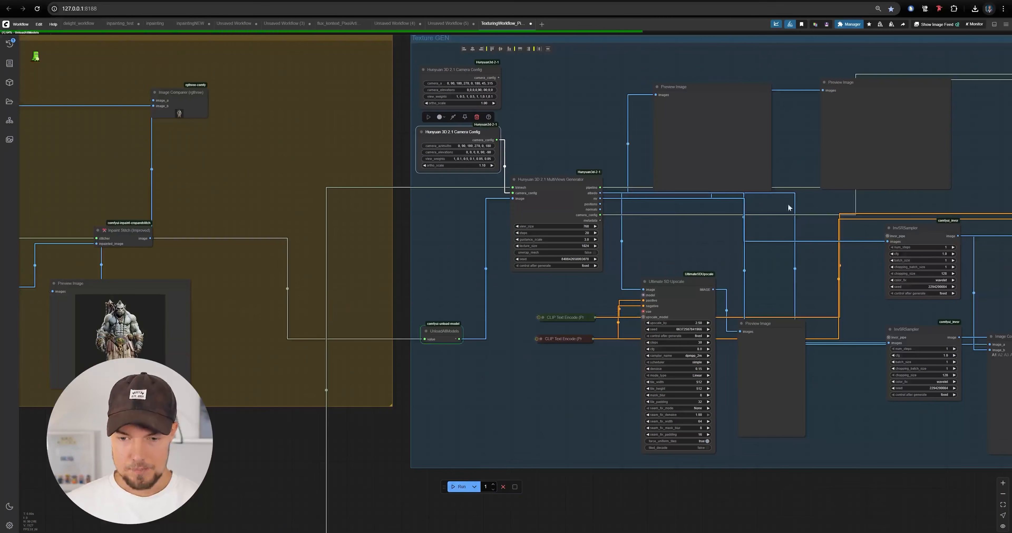
{"action": "left_click_drag", "start_coordinate": [728, 243], "coordinate": [574, 239]}
{"action": "scroll", "coordinate": [474, 202], "scroll_direction": "up", "scroll_amount": 6}
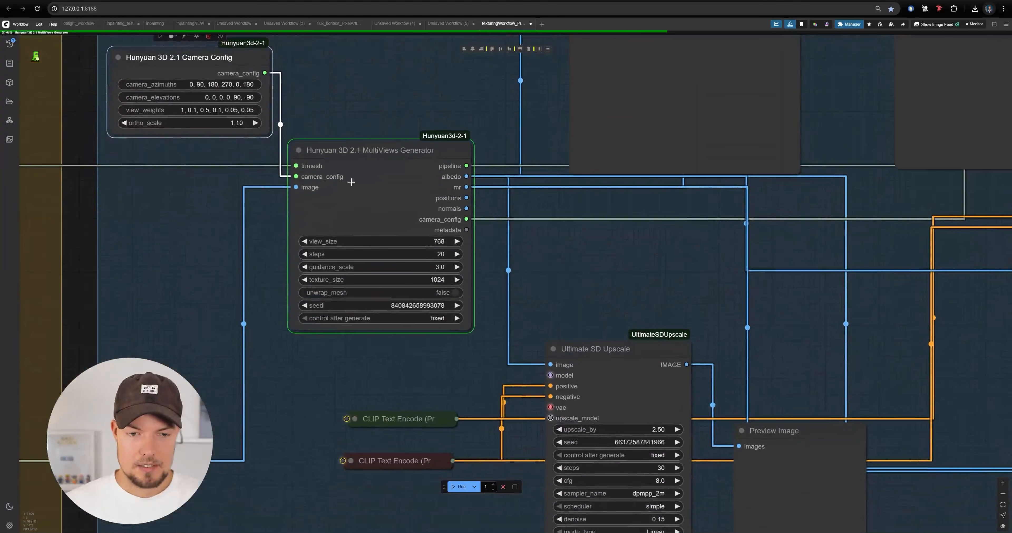
- Review the texture upscaling chain from Ultimate SD Upscale through the two InvSRSampler nodes to FaceDetailer
{"action": "scroll", "coordinate": [441, 159], "scroll_direction": "down", "scroll_amount": 3}
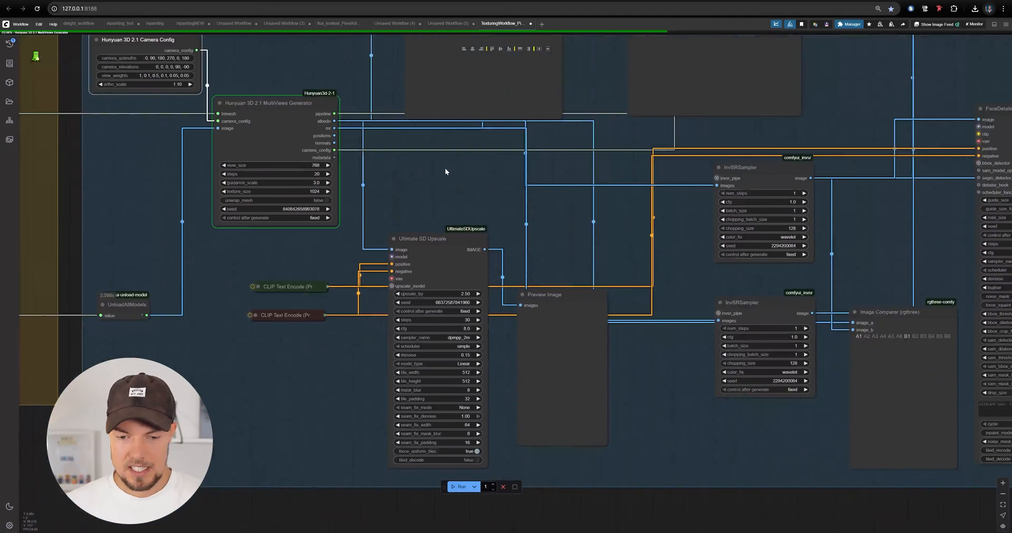
{"action": "left_click_drag", "start_coordinate": [448, 264], "coordinate": [411, 203]}
{"action": "left_click_drag", "start_coordinate": [628, 167], "coordinate": [503, 254]}
{"action": "mouse_move", "coordinate": [247, 272]}
{"action": "left_mouse_down"}
{"action": "mouse_move", "coordinate": [240, 335]}
{"action": "mouse_move", "coordinate": [257, 275]}
{"action": "mouse_move", "coordinate": [233, 270]}
{"action": "left_mouse_up"}
{"action": "left_click_drag", "start_coordinate": [401, 206], "coordinate": [255, 197]}
{"action": "left_click_drag", "start_coordinate": [440, 309], "coordinate": [440, 293]}
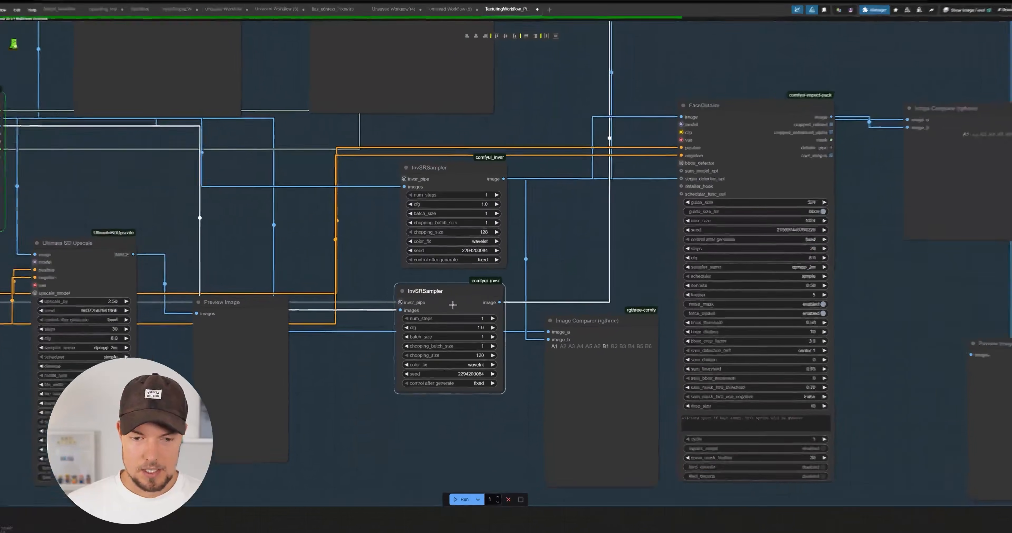
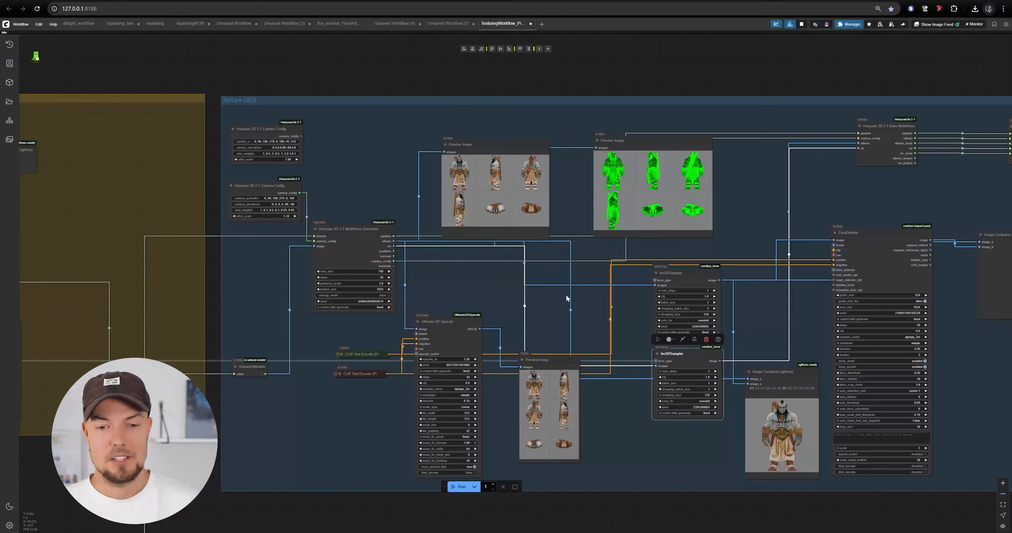
- Inspect the generated albedo views one by one in their Preview Image node and return to the grid of all views
{"action": "scroll", "coordinate": [527, 282], "scroll_direction": "up", "scroll_amount": 6}
{"action": "scroll", "coordinate": [396, 285], "scroll_direction": "down", "scroll_amount": 4}
{"action": "mouse_move", "coordinate": [435, 288]}
{"action": "left_mouse_down"}
{"action": "mouse_move", "coordinate": [363, 273]}
{"action": "mouse_move", "coordinate": [421, 287]}
{"action": "left_mouse_up"}
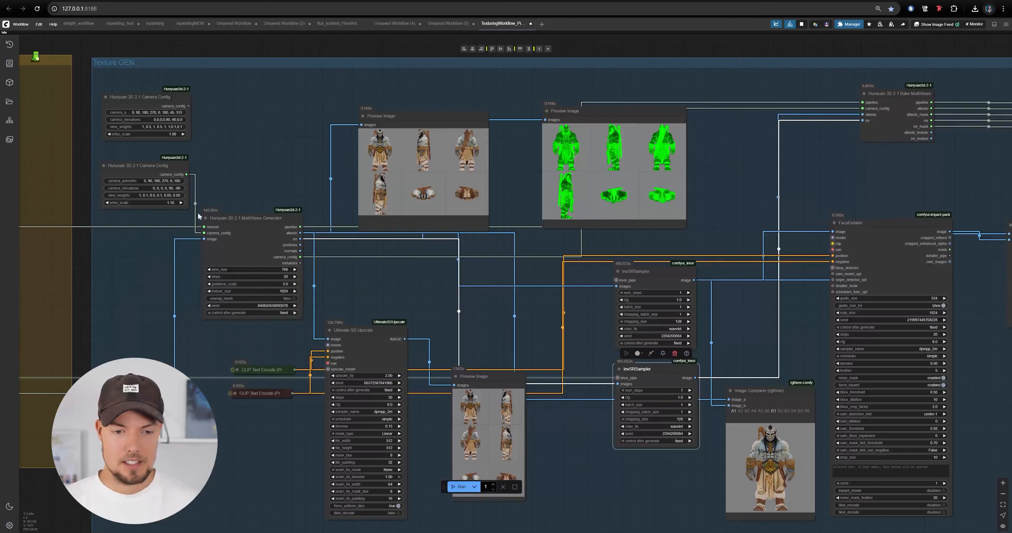
{"action": "scroll", "coordinate": [306, 236], "scroll_direction": "up", "scroll_amount": 10}
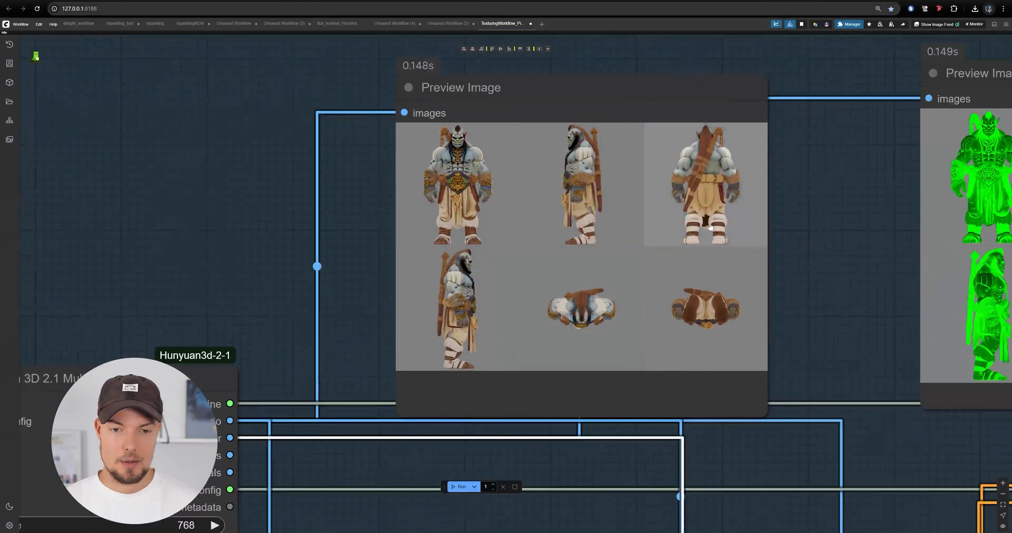
{"action": "scroll", "coordinate": [614, 183], "scroll_direction": "up", "scroll_amount": 3}
{"action": "left_click", "coordinate": [450, 226]}
{"action": "scroll", "coordinate": [689, 243], "scroll_direction": "up", "scroll_amount": 1}
{"action": "scroll", "coordinate": [595, 267], "scroll_direction": "down", "scroll_amount": 1}
{"action": "left_click_drag", "start_coordinate": [595, 268], "coordinate": [499, 244]}
{"action": "key", "text": "Right"}
{"action": "key", "text": "Right"}
{"action": "key", "text": "Right"}
{"action": "key", "text": "Right"}
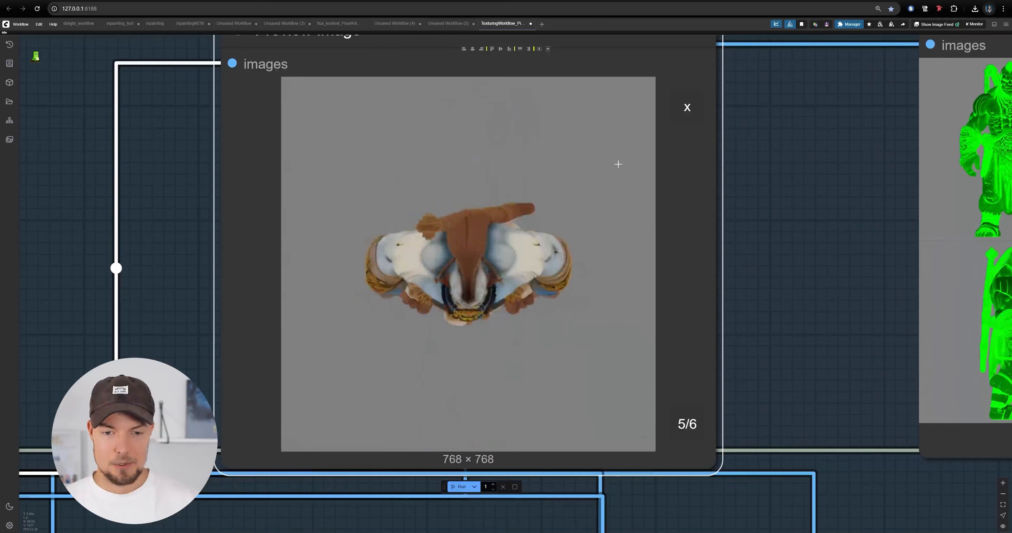
{"action": "key", "text": "Right"}
{"action": "left_click", "coordinate": [688, 107]}
{"action": "left_click_drag", "start_coordinate": [573, 208], "coordinate": [549, 264]}
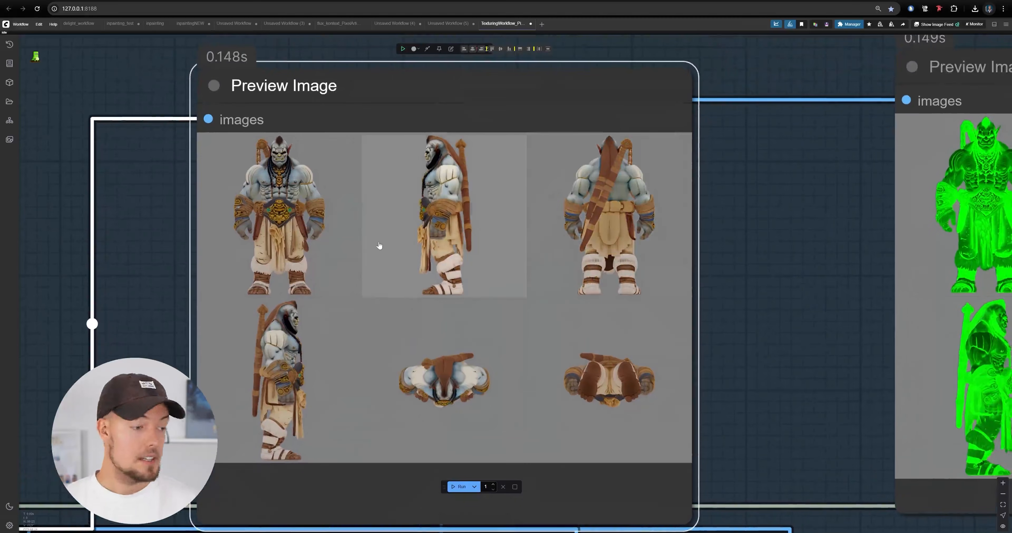
{"action": "scroll", "coordinate": [712, 257], "scroll_direction": "down", "scroll_amount": 6}
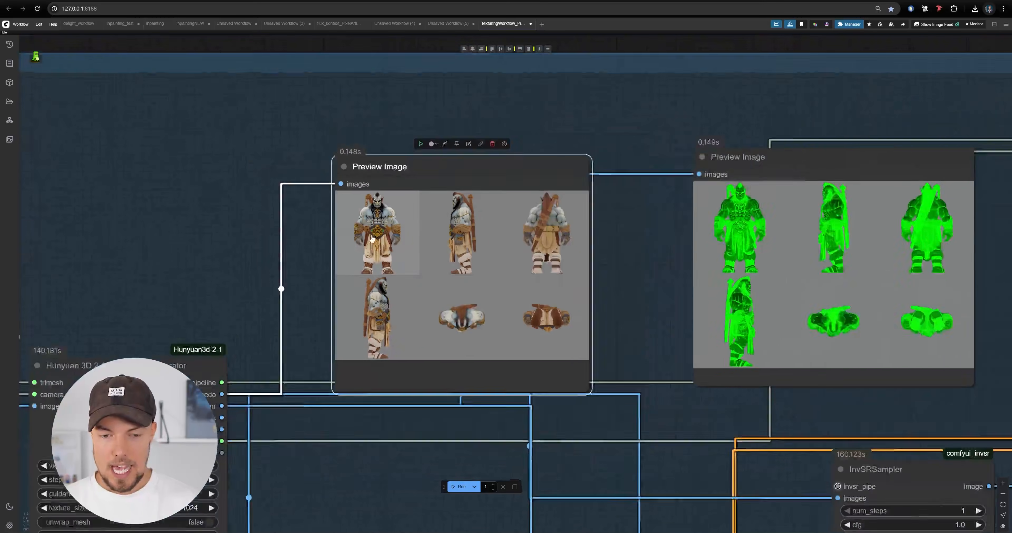
- Step through the green mr views in the second Preview Image node, ending on the front view
{"action": "scroll", "coordinate": [406, 271], "scroll_direction": "up", "scroll_amount": 3}
{"action": "left_click_drag", "start_coordinate": [783, 211], "coordinate": [449, 204]}
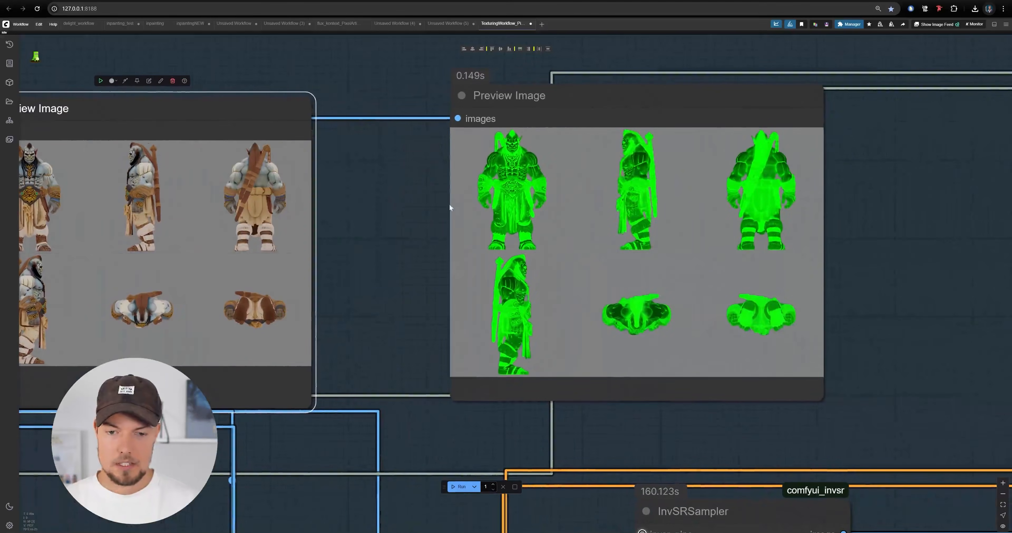
{"action": "left_click_drag", "start_coordinate": [599, 96], "coordinate": [568, 103]}
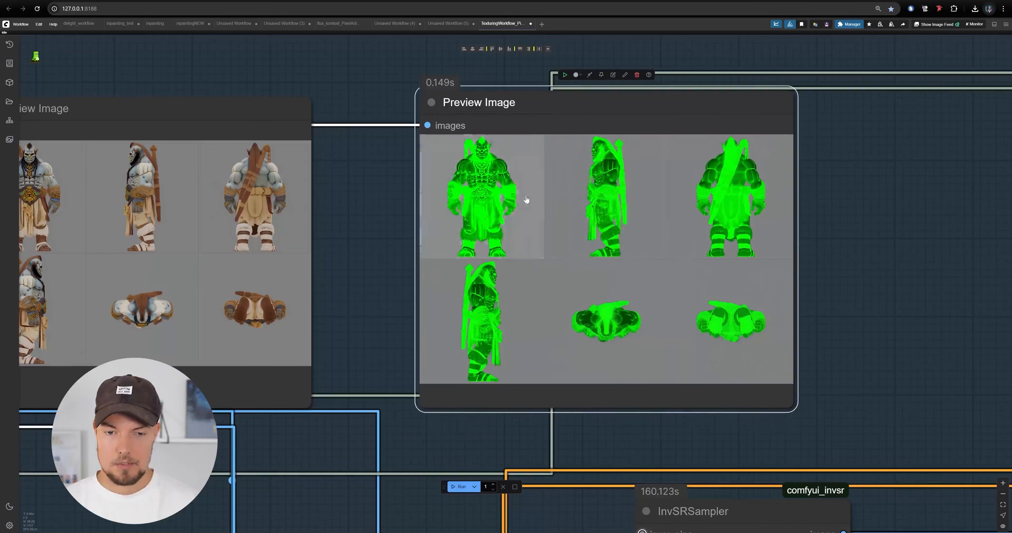
{"action": "left_click", "coordinate": [688, 291]}
{"action": "key", "text": "Left"}
{"action": "key", "text": "Left"}
{"action": "key", "text": "Left"}
{"action": "key", "text": "Left"}
{"action": "key", "text": "Left"}
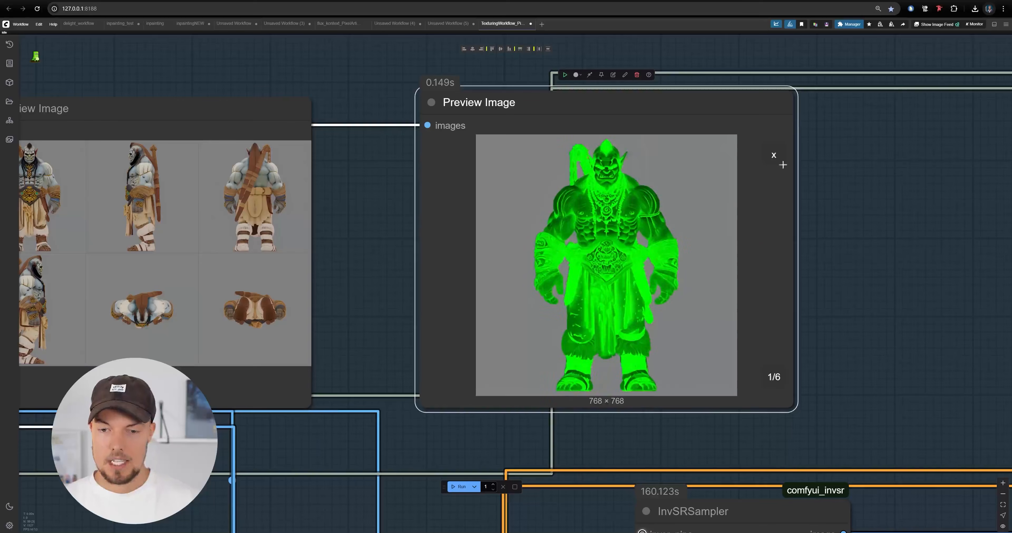
- Return the second Preview Image node to the grid of all green mr views
{"action": "left_click", "coordinate": [774, 155]}
{"action": "scroll", "coordinate": [831, 281], "scroll_direction": "right", "scroll_amount": 1}
{"action": "scroll", "coordinate": [831, 281], "scroll_direction": "down", "scroll_amount": 6}
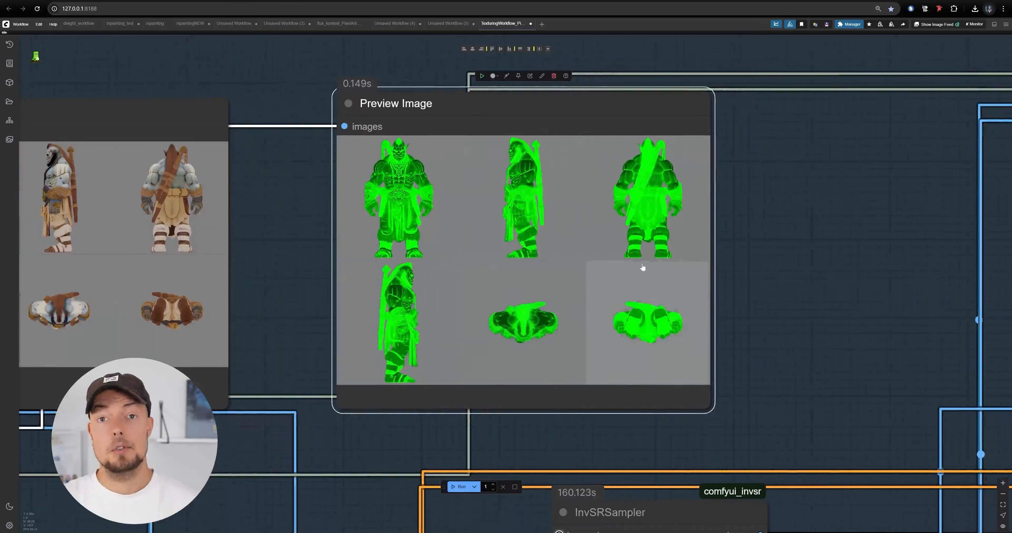
- Enlarge the front albedo view in the Preview Image node after Ultimate SD Upscale and examine its detail
{"action": "scroll", "coordinate": [507, 188], "scroll_direction": "up", "scroll_amount": 4}
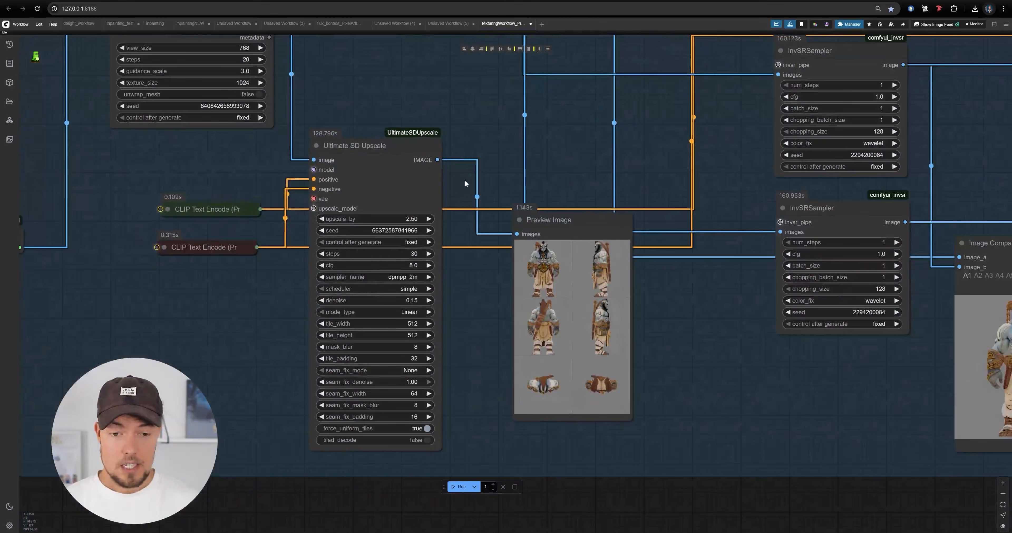
{"action": "scroll", "coordinate": [688, 285], "scroll_direction": "up", "scroll_amount": 10}
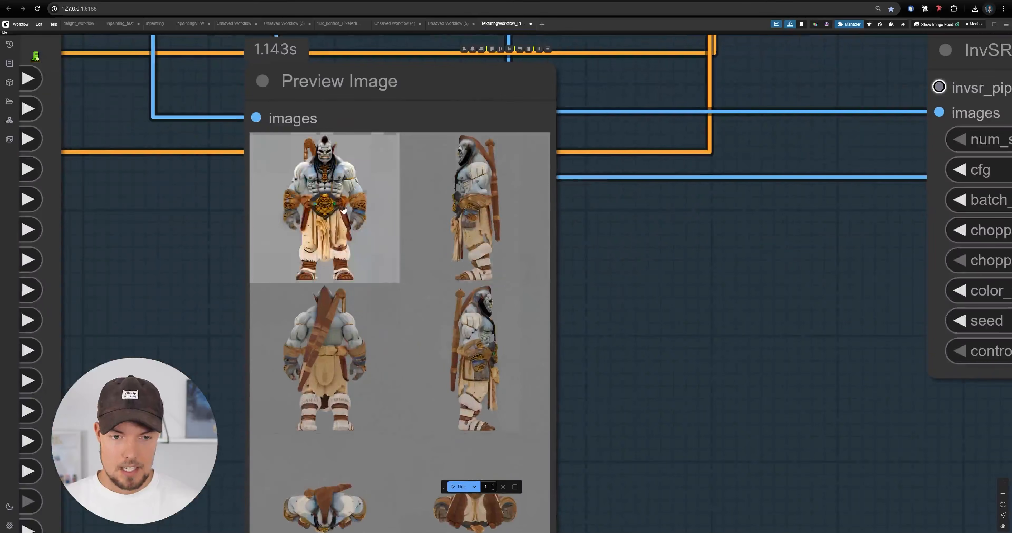
{"action": "left_click", "coordinate": [354, 208]}
{"action": "scroll", "coordinate": [427, 304], "scroll_direction": "up", "scroll_amount": 2}
{"action": "left_click_drag", "start_coordinate": [427, 304], "coordinate": [547, 292]}
{"action": "scroll", "coordinate": [433, 304], "scroll_direction": "up", "scroll_amount": 7}
{"action": "scroll", "coordinate": [433, 276], "scroll_direction": "down", "scroll_amount": 16}
- Review the Ultimate SD Upscale settings alongside the upscaled front view of the orc
{"action": "left_click_drag", "start_coordinate": [255, 103], "coordinate": [254, 108]}
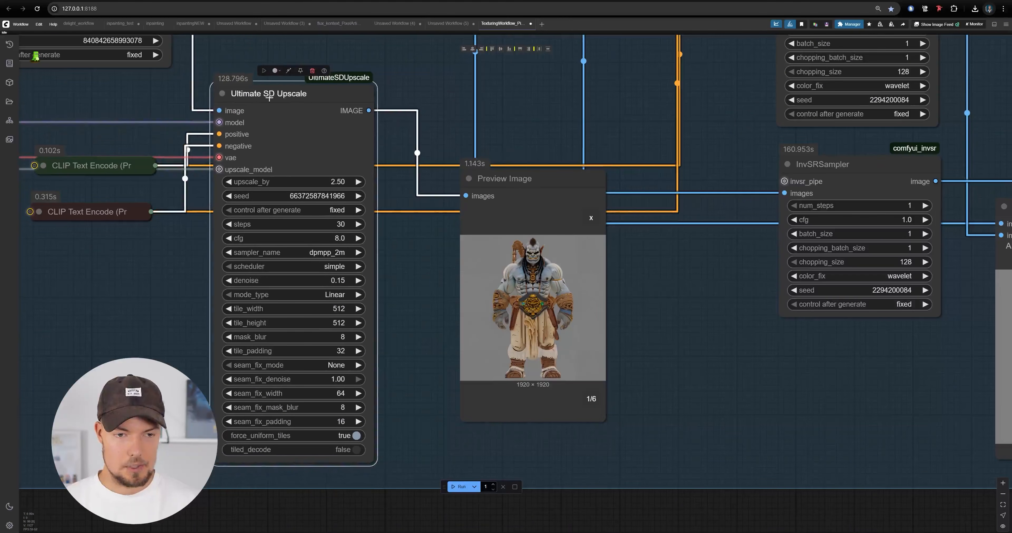
{"action": "left_click_drag", "start_coordinate": [439, 154], "coordinate": [362, 158]}
{"action": "scroll", "coordinate": [520, 314], "scroll_direction": "up", "scroll_amount": 6}
{"action": "left_click_drag", "start_coordinate": [578, 291], "coordinate": [734, 282]}
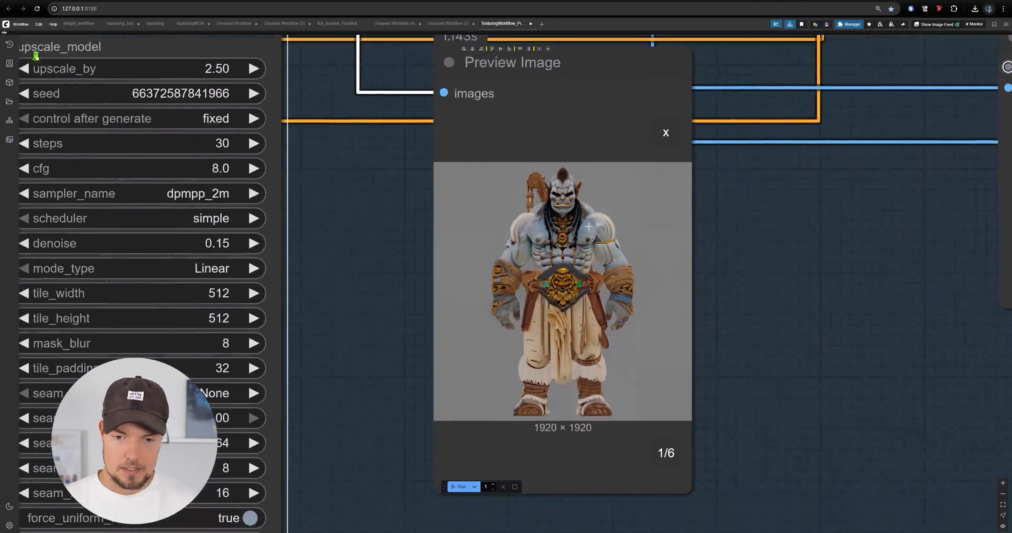
{"action": "scroll", "coordinate": [586, 214], "scroll_direction": "up", "scroll_amount": 7}
{"action": "scroll", "coordinate": [582, 205], "scroll_direction": "down", "scroll_amount": 10}
{"action": "scroll", "coordinate": [452, 156], "scroll_direction": "up", "scroll_amount": 2}
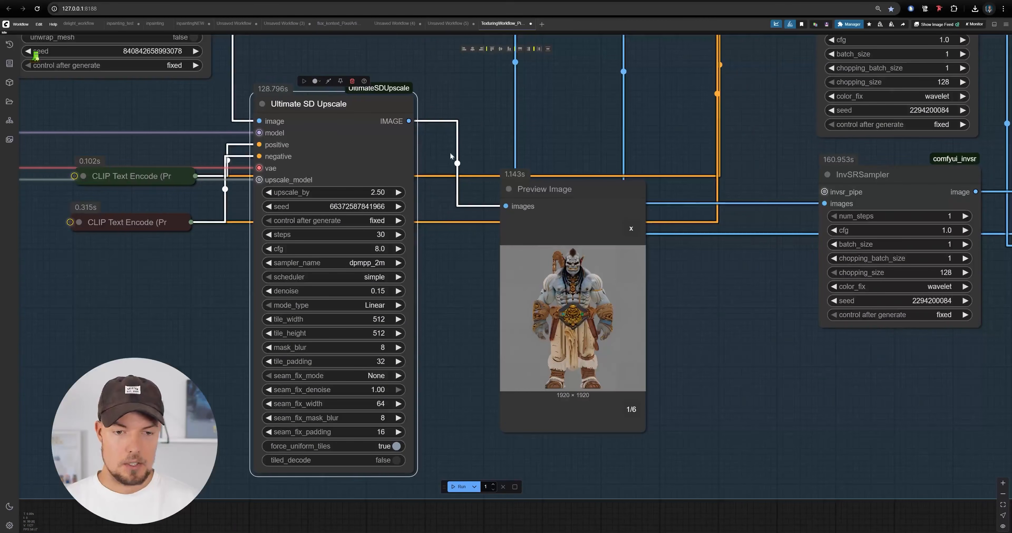
{"action": "scroll", "coordinate": [621, 334], "scroll_direction": "up", "scroll_amount": 6}
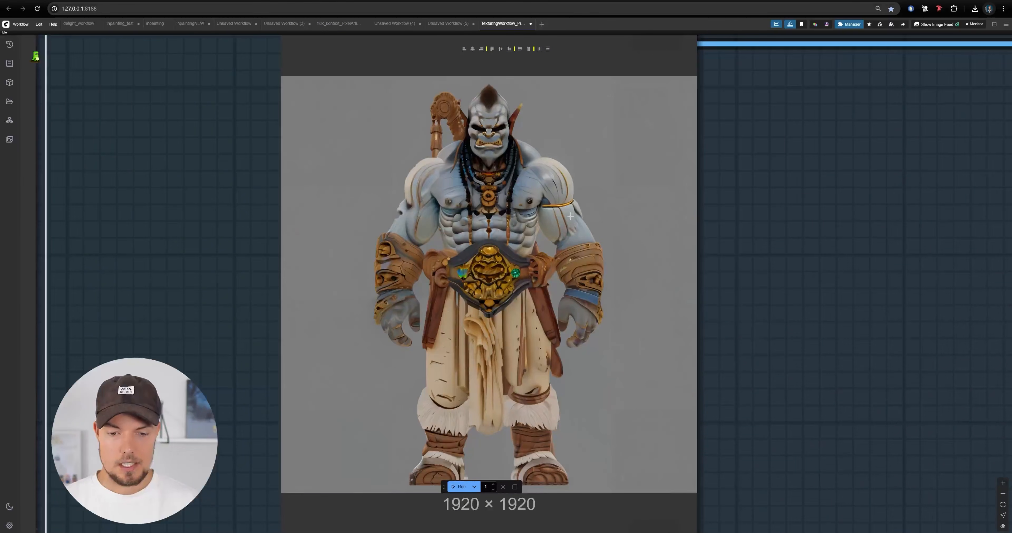
{"action": "left_click_drag", "start_coordinate": [744, 218], "coordinate": [560, 239]}
{"action": "scroll", "coordinate": [570, 354], "scroll_direction": "down", "scroll_amount": 7}
{"action": "left_click_drag", "start_coordinate": [562, 345], "coordinate": [541, 391]}
{"action": "scroll", "coordinate": [485, 274], "scroll_direction": "down", "scroll_amount": 5}
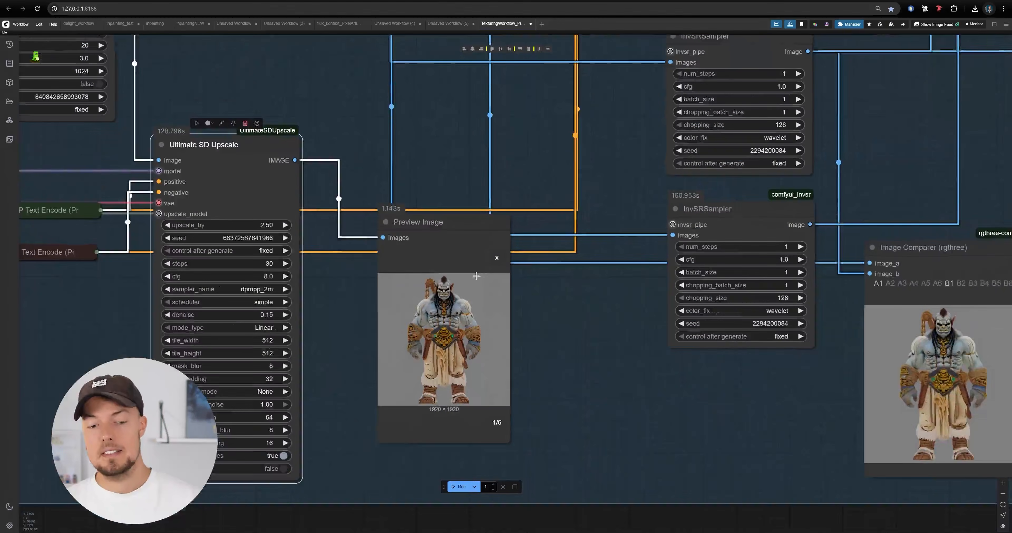
- Step through the upscaled side and back views in the Preview Image node, then return to the grid of all views
{"action": "scroll", "coordinate": [440, 382], "scroll_direction": "up", "scroll_amount": 10}
{"action": "left_click_drag", "start_coordinate": [439, 382], "coordinate": [512, 409]}
{"action": "left_click", "coordinate": [555, 239]}
{"action": "key", "text": "Right"}
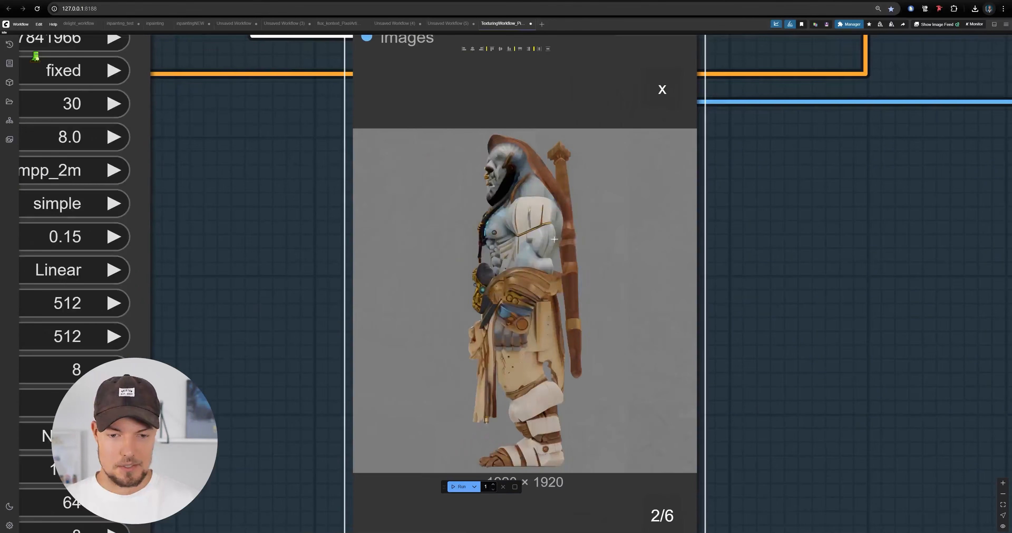
{"action": "key", "text": "Right"}
{"action": "key", "text": "Right"}
{"action": "key", "text": "Left"}
{"action": "key", "text": "Left"}
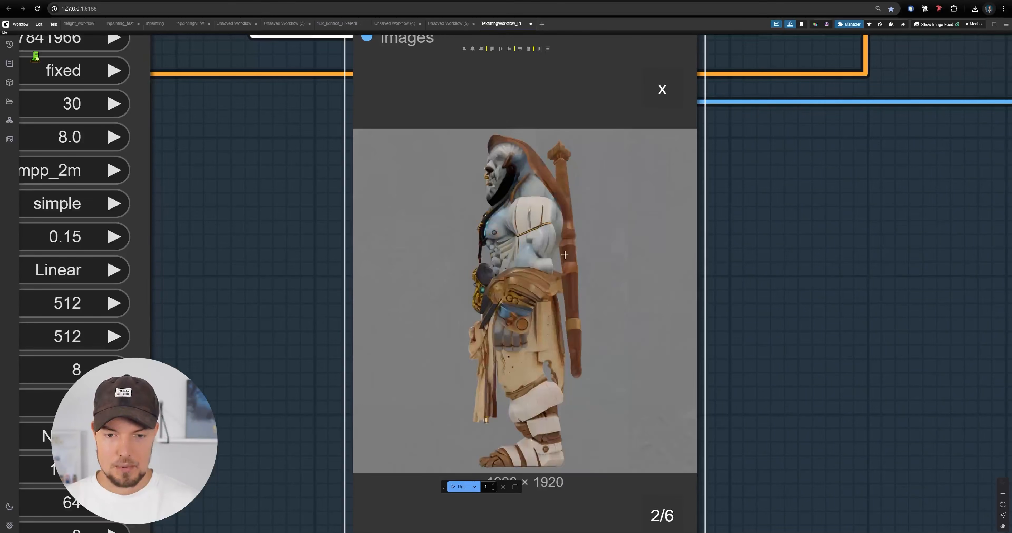
{"action": "key", "text": "Left"}
{"action": "left_click", "coordinate": [662, 90]}
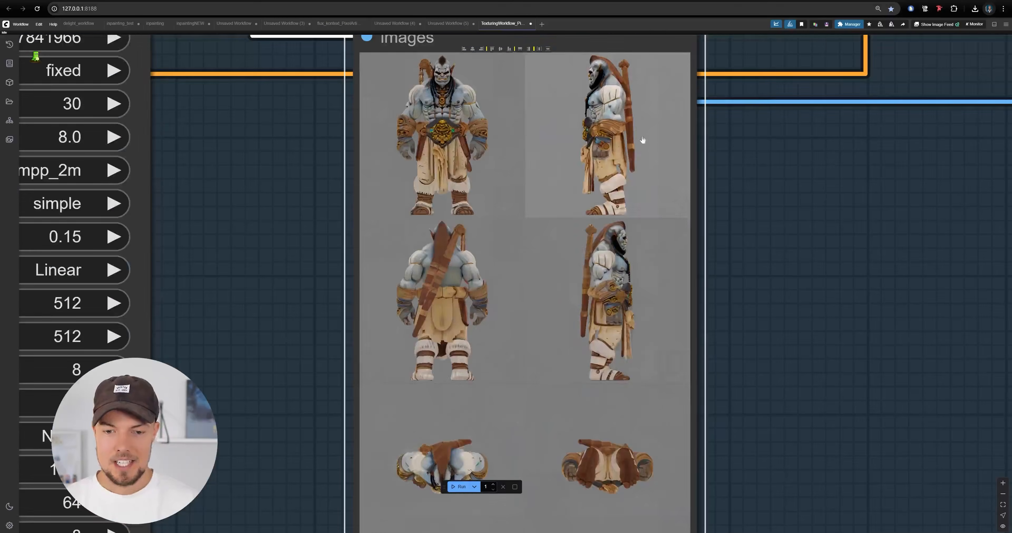
- Reposition the upscaled albedo Preview Image node closer to Ultimate SD Upscale and shift the lower InvSRSampler node away from the Image Comparer
{"action": "scroll", "coordinate": [475, 377], "scroll_direction": "down", "scroll_amount": 10}
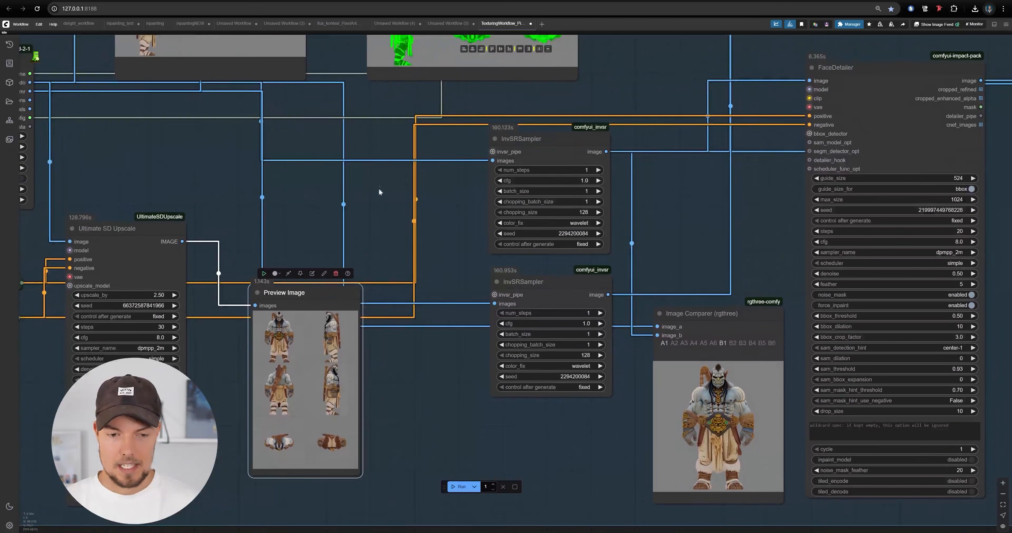
{"action": "left_click_drag", "start_coordinate": [378, 187], "coordinate": [379, 223]}
{"action": "left_click_drag", "start_coordinate": [316, 355], "coordinate": [276, 397]}
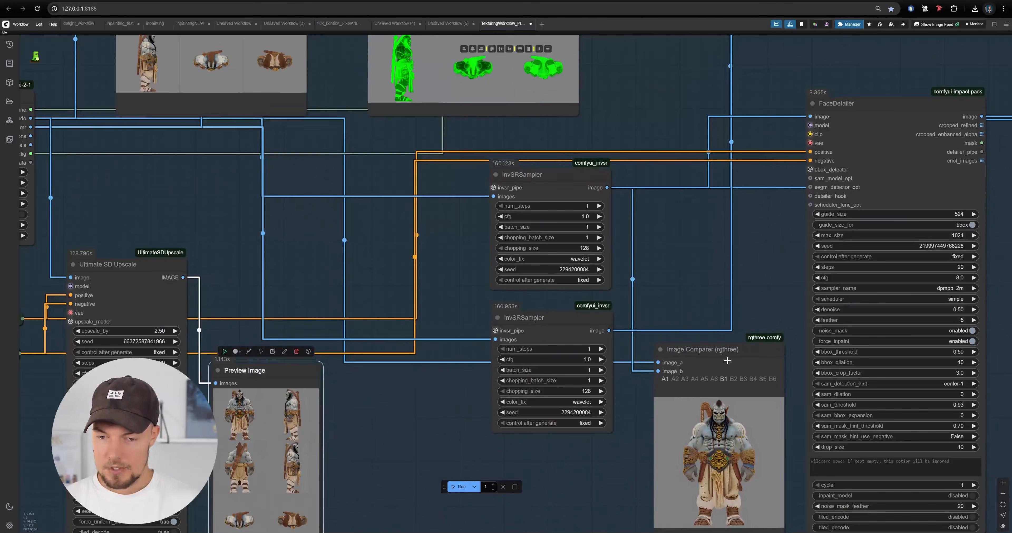
{"action": "left_click_drag", "start_coordinate": [728, 360], "coordinate": [728, 368]}
{"action": "left_click_drag", "start_coordinate": [521, 321], "coordinate": [478, 325]}
- Compare the orc's front view before and after InvSRSampler in the Image Comparer, checking the face, torso, arms and clothing
{"action": "left_click_drag", "start_coordinate": [805, 360], "coordinate": [740, 276]}
{"action": "scroll", "coordinate": [739, 276], "scroll_direction": "up", "scroll_amount": 2}
{"action": "scroll", "coordinate": [669, 308], "scroll_direction": "up", "scroll_amount": 6}
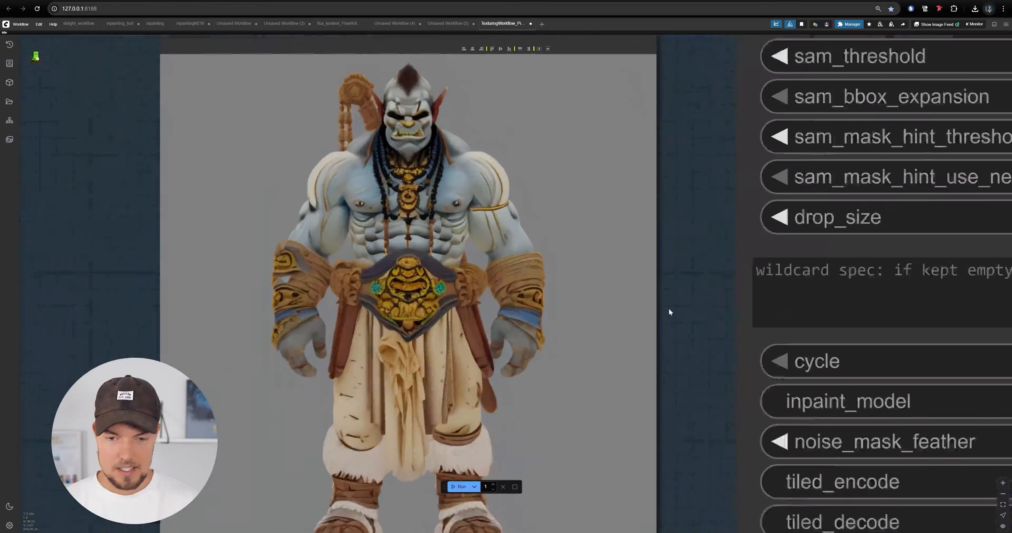
{"action": "scroll", "coordinate": [452, 264], "scroll_direction": "up", "scroll_amount": 3}
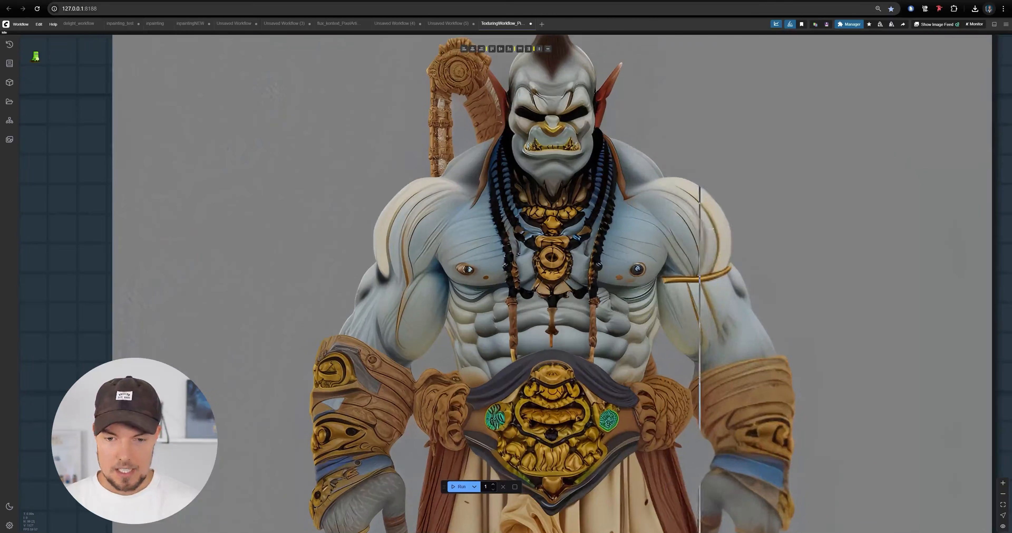
{"action": "scroll", "coordinate": [567, 233], "scroll_direction": "up", "scroll_amount": 2}
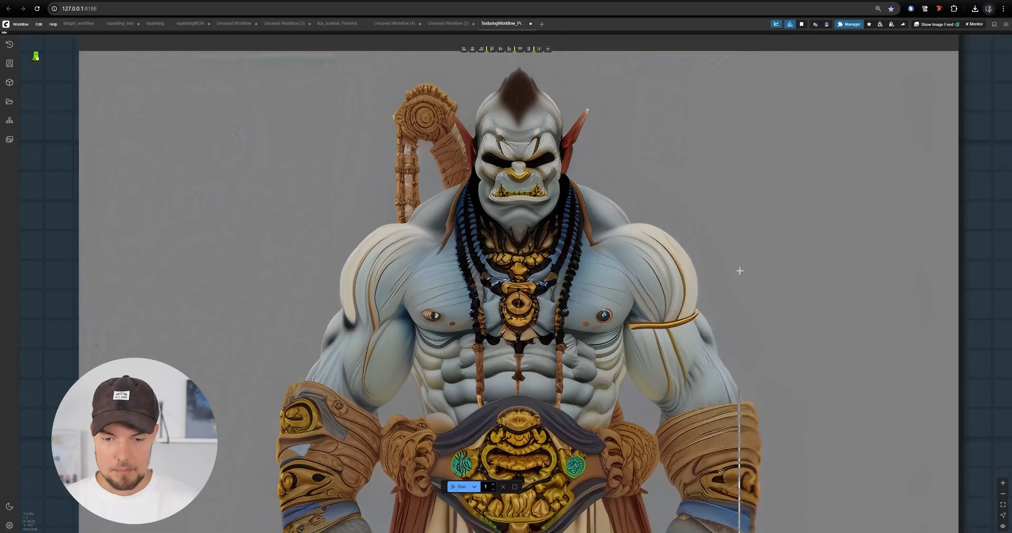
{"action": "scroll", "coordinate": [721, 245], "scroll_direction": "down", "scroll_amount": 4}
{"action": "left_click_drag", "start_coordinate": [652, 255], "coordinate": [581, 220]}
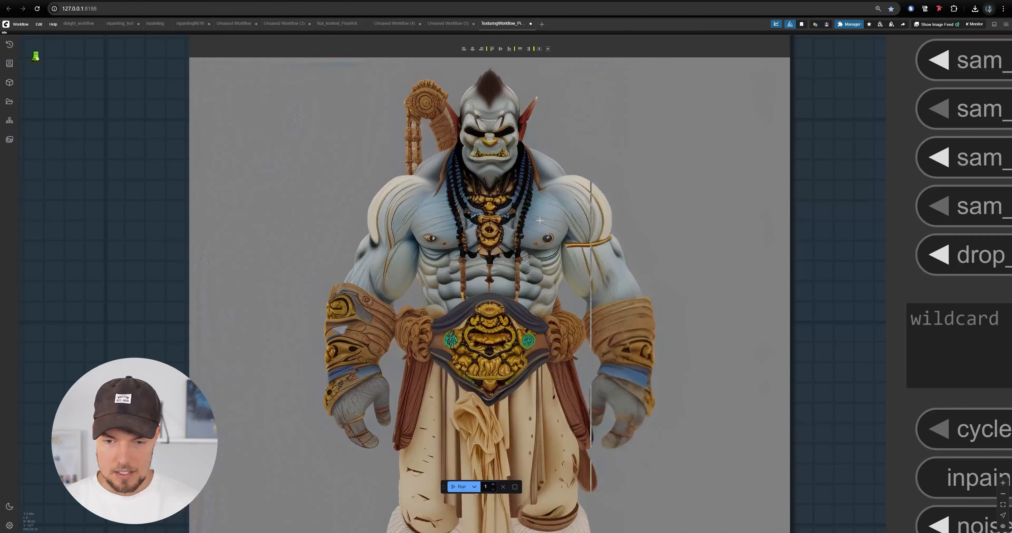
{"action": "scroll", "coordinate": [333, 240], "scroll_direction": "up", "scroll_amount": 2}
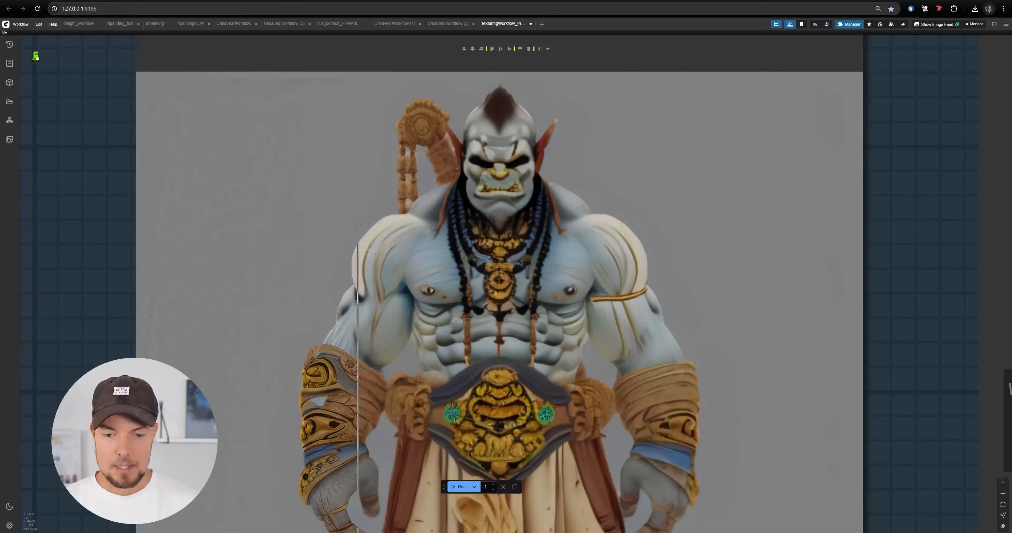
{"action": "left_click_drag", "start_coordinate": [676, 267], "coordinate": [704, 48]}
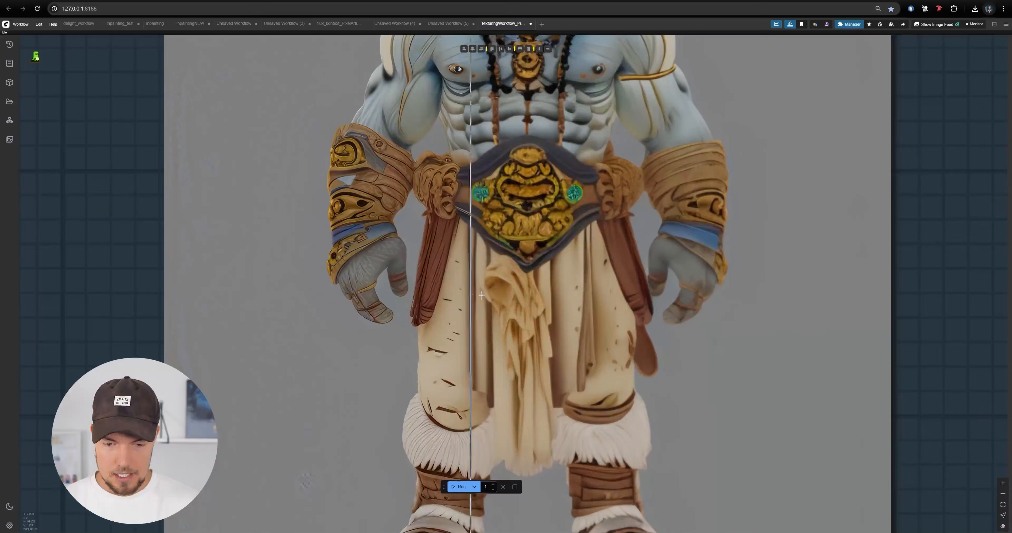
{"action": "left_click_drag", "start_coordinate": [622, 167], "coordinate": [634, 307]}
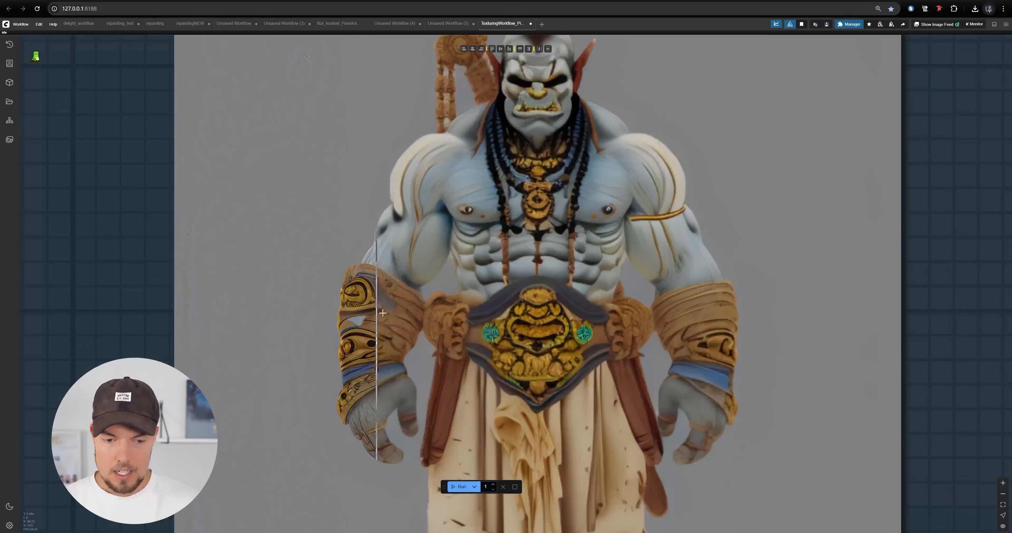
{"action": "scroll", "coordinate": [714, 313], "scroll_direction": "down", "scroll_amount": 5}
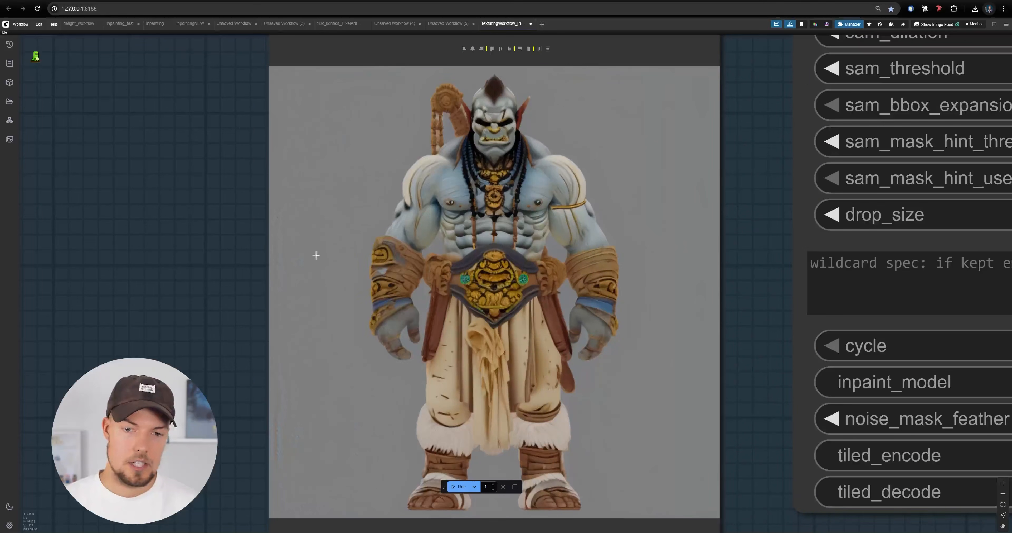
- Compare the orc's face before and after FaceDetailer in the Image Comparer connected to that node
{"action": "scroll", "coordinate": [647, 243], "scroll_direction": "down", "scroll_amount": 10}
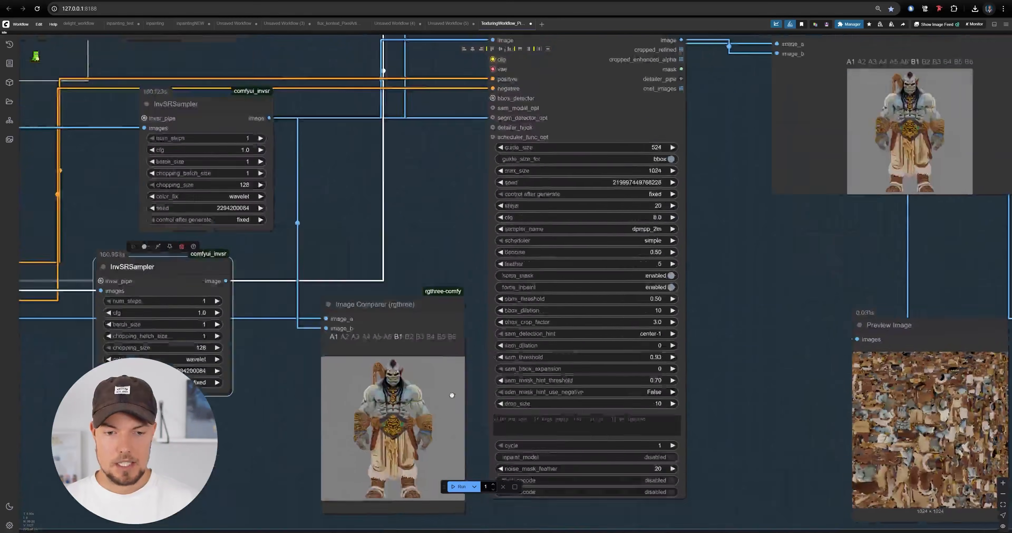
{"action": "scroll", "coordinate": [414, 271], "scroll_direction": "up", "scroll_amount": 5}
{"action": "left_click_drag", "start_coordinate": [414, 271], "coordinate": [402, 261]}
{"action": "left_click_drag", "start_coordinate": [698, 248], "coordinate": [429, 263]}
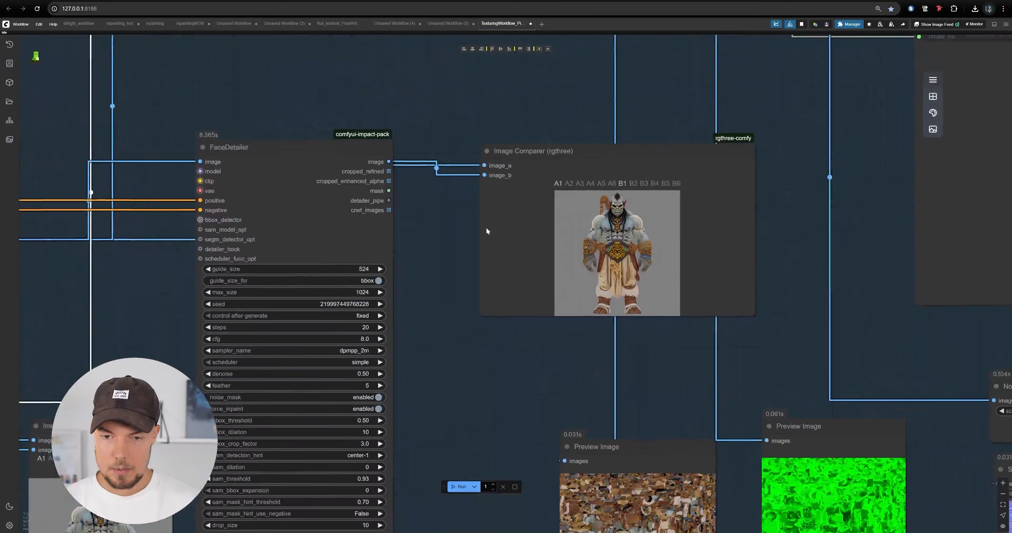
{"action": "scroll", "coordinate": [684, 180], "scroll_direction": "up", "scroll_amount": 5}
{"action": "scroll", "coordinate": [698, 223], "scroll_direction": "up", "scroll_amount": 10}
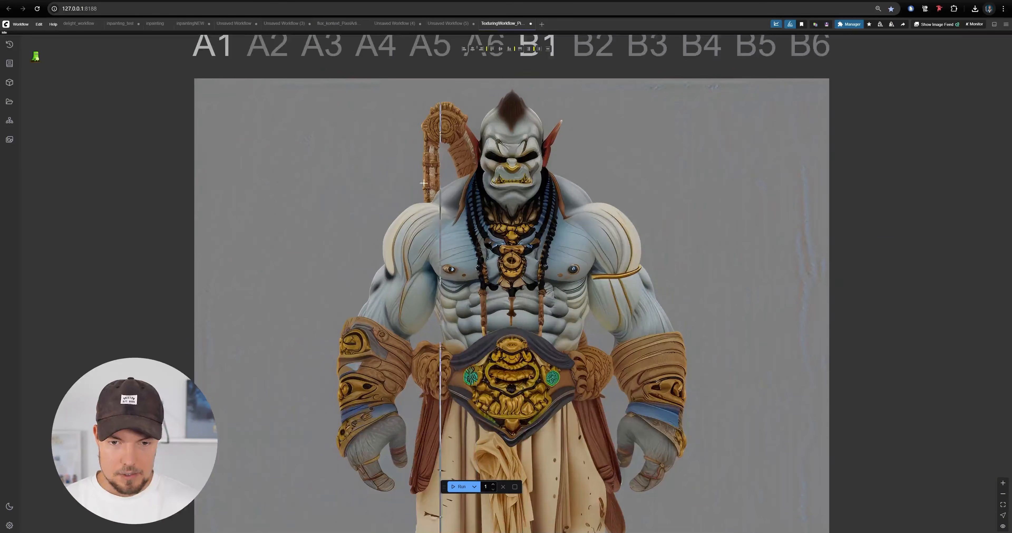
{"action": "scroll", "coordinate": [424, 183], "scroll_direction": "up", "scroll_amount": 2}
{"action": "left_click_drag", "start_coordinate": [744, 242], "coordinate": [734, 272]}
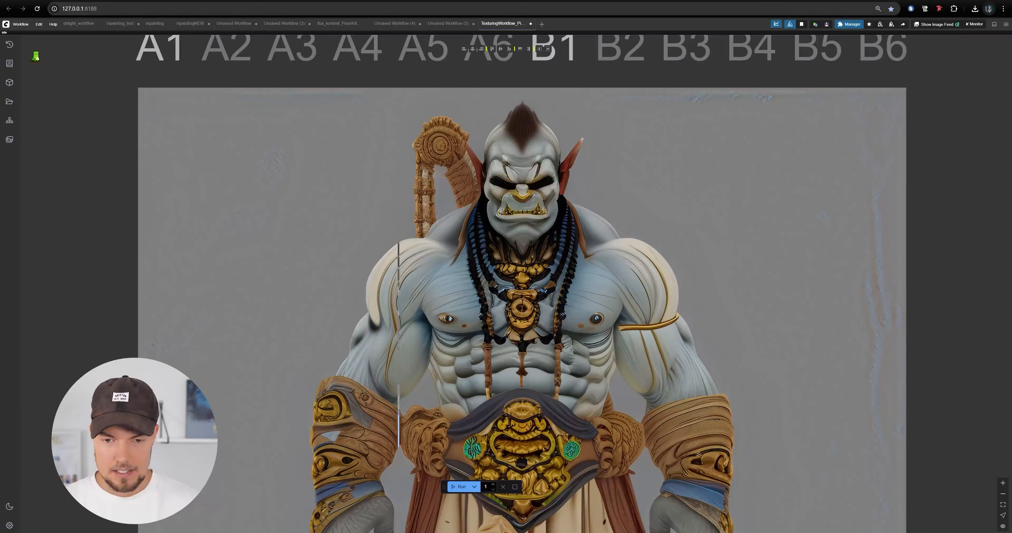
{"action": "scroll", "coordinate": [672, 205], "scroll_direction": "down", "scroll_amount": 3}
{"action": "scroll", "coordinate": [483, 147], "scroll_direction": "up", "scroll_amount": 3}
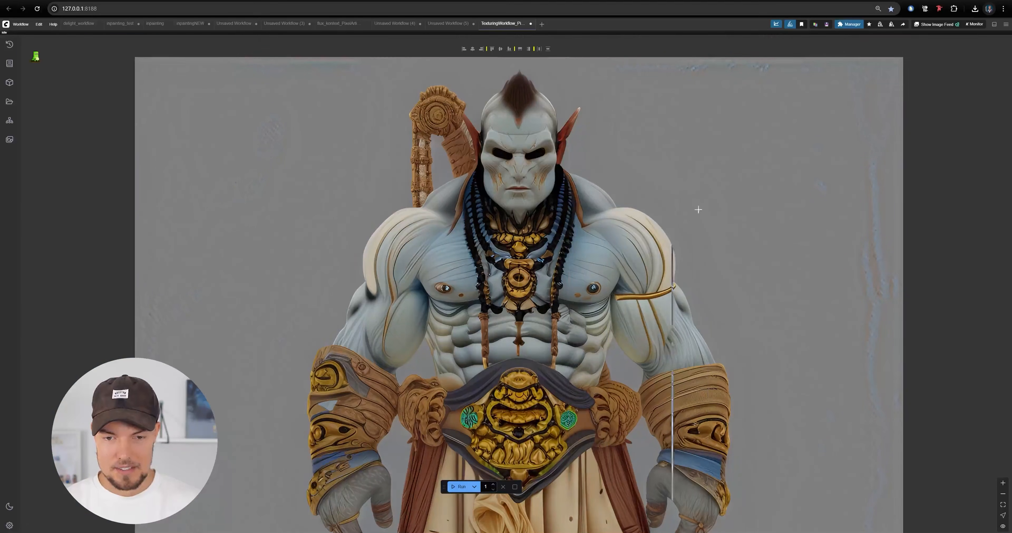
{"action": "scroll", "coordinate": [928, 271], "scroll_direction": "down", "scroll_amount": 10}
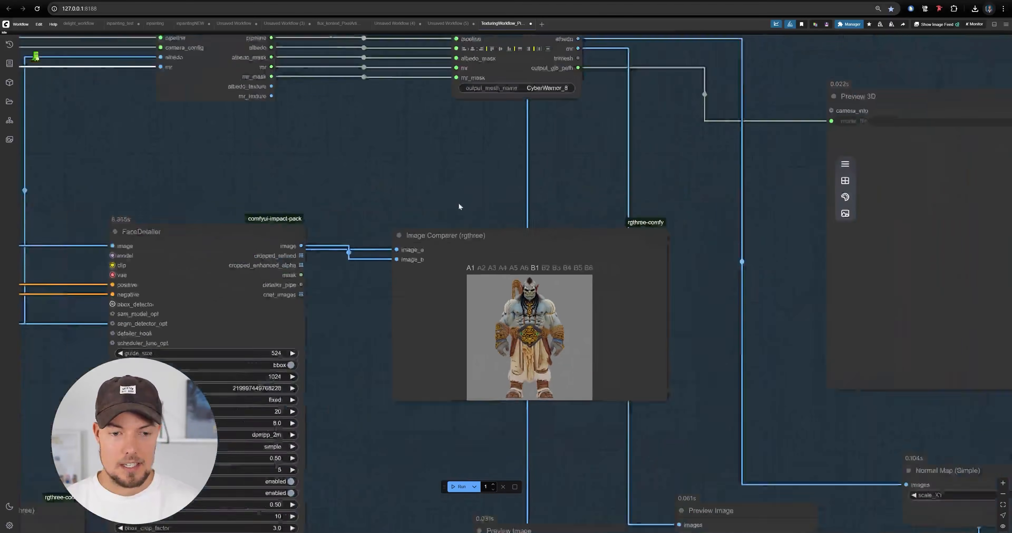
- Try linking the FaceDetailer image output to the albedo input of Hunyuan 3D 2.1 Bake MultiViews, and Ultimate SD Upscale's output to InvSRSampler
{"action": "left_click_drag", "start_coordinate": [639, 184], "coordinate": [727, 196]}
{"action": "scroll", "coordinate": [539, 215], "scroll_direction": "down", "scroll_amount": 4}
{"action": "left_click_drag", "start_coordinate": [539, 215], "coordinate": [658, 134]}
{"action": "left_click_drag", "start_coordinate": [136, 275], "coordinate": [130, 270]}
{"action": "left_click_drag", "start_coordinate": [755, 135], "coordinate": [640, 214]}
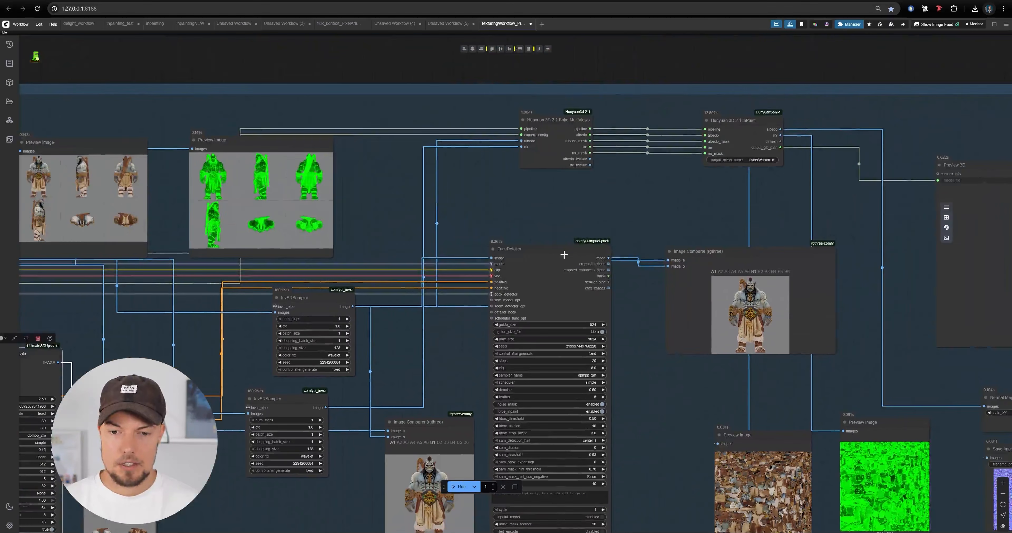
{"action": "scroll", "coordinate": [552, 189], "scroll_direction": "up", "scroll_amount": 2}
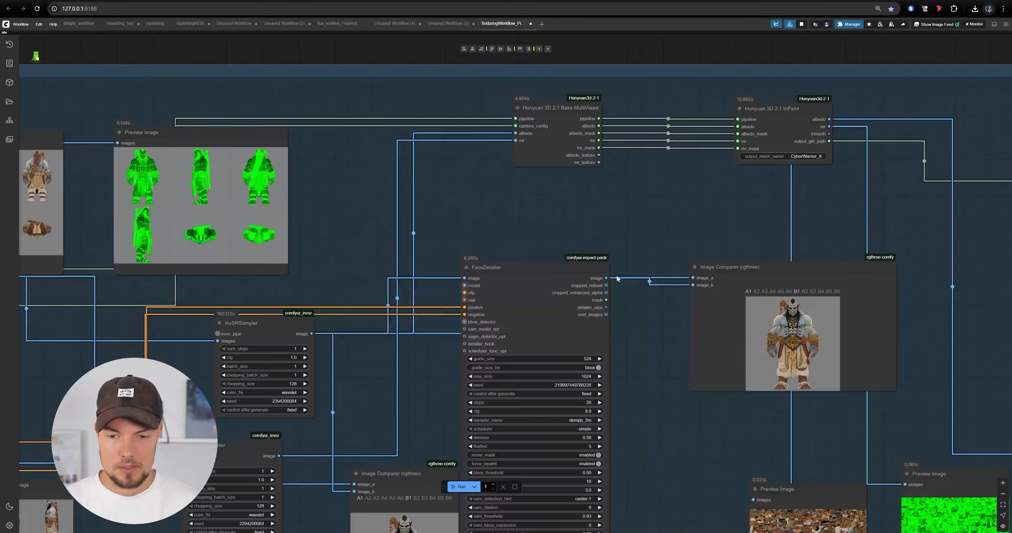
{"action": "left_click_drag", "start_coordinate": [608, 277], "coordinate": [694, 250]}
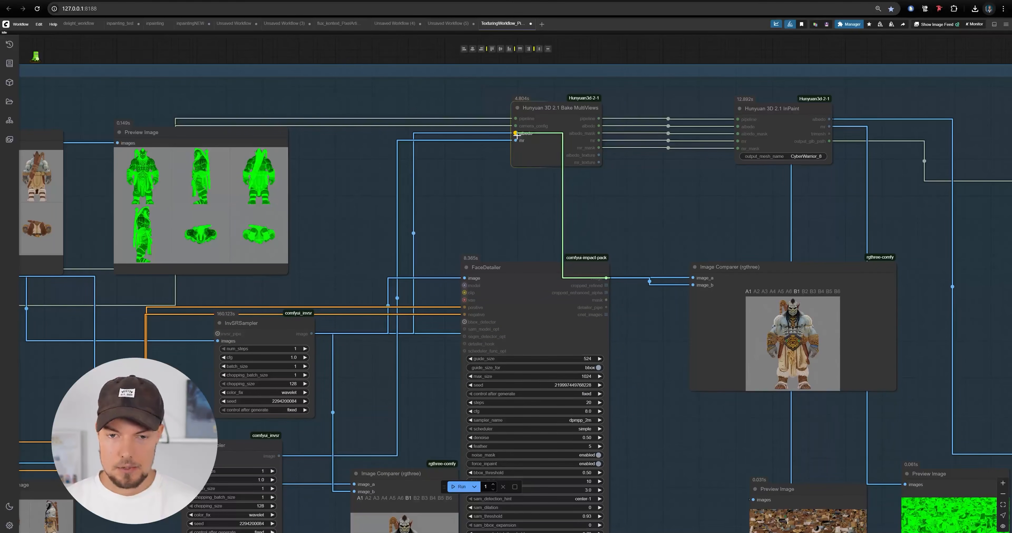
{"action": "left_click_drag", "start_coordinate": [291, 308], "coordinate": [554, 222]}
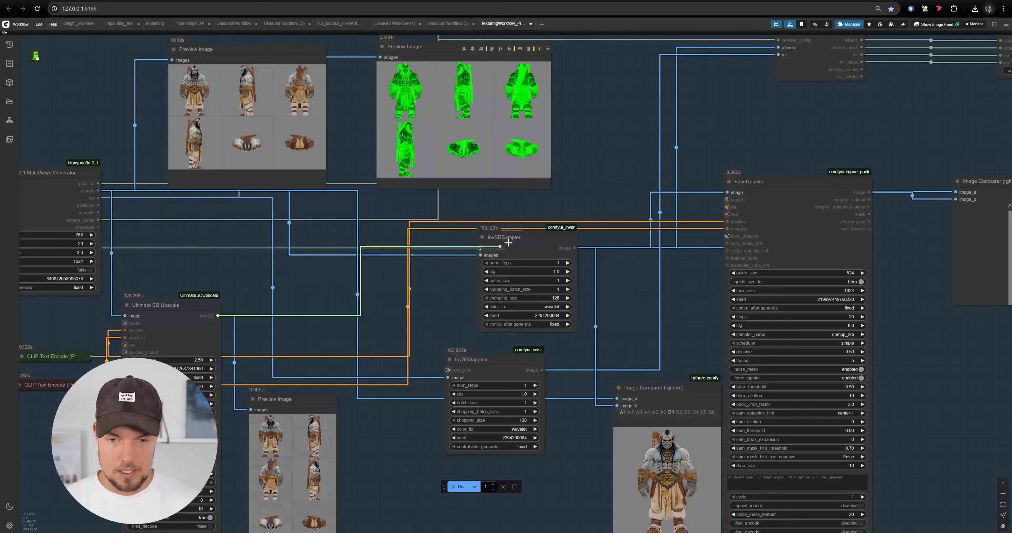
{"action": "left_click_drag", "start_coordinate": [703, 221], "coordinate": [604, 196]}
- Follow the baking chain to the Hunyuan 3D 2.1 InPaint node and examine its outputs and output_mesh_name
{"action": "left_click_drag", "start_coordinate": [725, 126], "coordinate": [728, 128]}
{"action": "left_click_drag", "start_coordinate": [841, 128], "coordinate": [402, 187]}
{"action": "left_click_drag", "start_coordinate": [730, 116], "coordinate": [616, 126]}
{"action": "scroll", "coordinate": [616, 125], "scroll_direction": "up", "scroll_amount": 3}
{"action": "left_click_drag", "start_coordinate": [582, 192], "coordinate": [560, 241]}
{"action": "left_click_drag", "start_coordinate": [473, 212], "coordinate": [319, 141]}
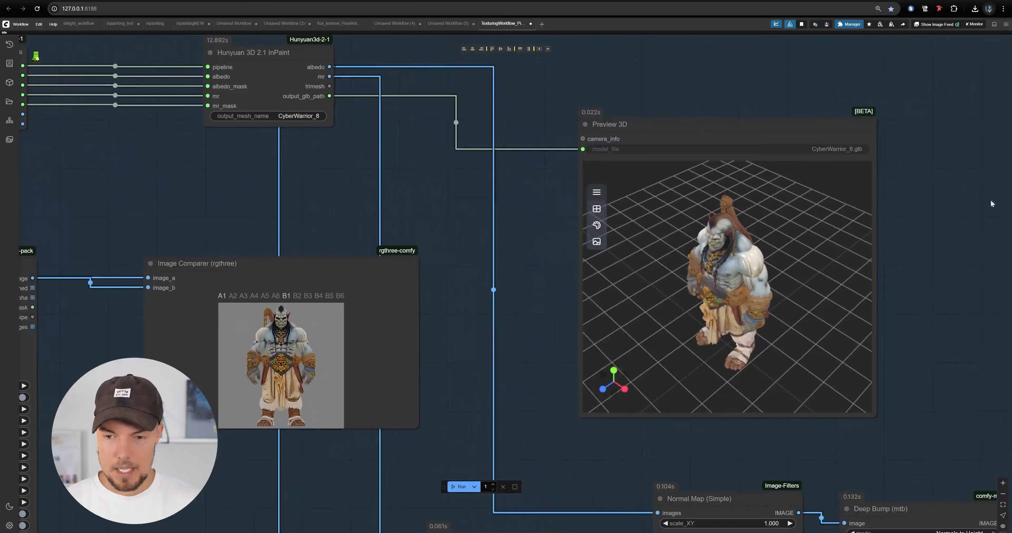
{"action": "left_click_drag", "start_coordinate": [417, 126], "coordinate": [354, 144]}
{"action": "left_click_drag", "start_coordinate": [919, 272], "coordinate": [902, 231]}
{"action": "left_click_drag", "start_coordinate": [301, 184], "coordinate": [309, 213]}
{"action": "scroll", "coordinate": [277, 167], "scroll_direction": "up", "scroll_amount": 3}
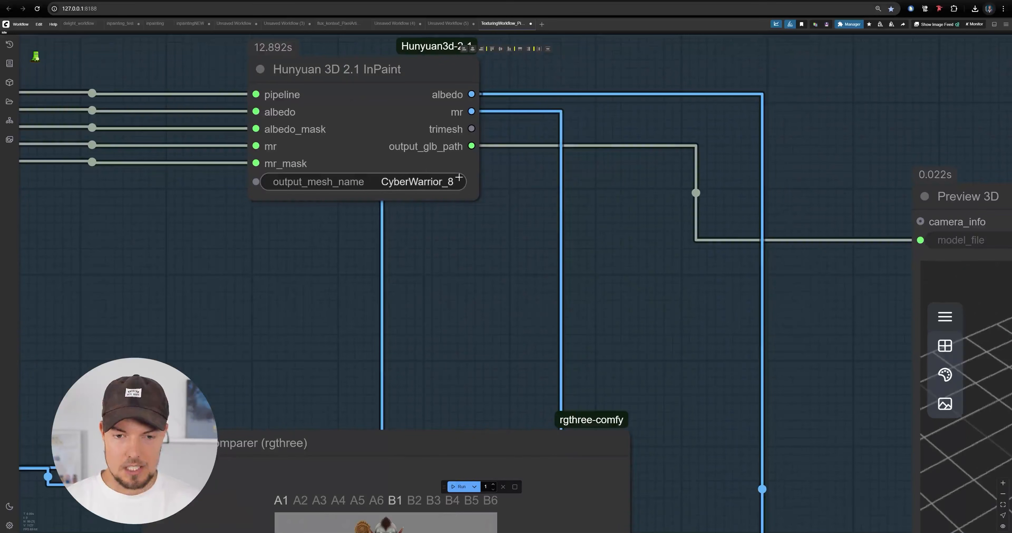
{"action": "scroll", "coordinate": [405, 179], "scroll_direction": "down", "scroll_amount": 1}
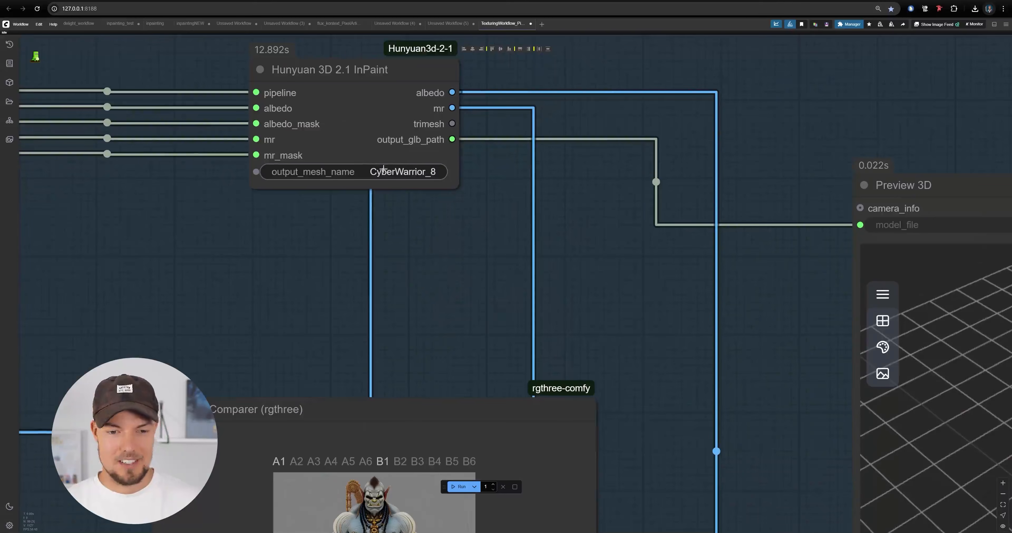
- Bring the textured orc model in the Preview 3D node into close view
{"action": "left_click_drag", "start_coordinate": [623, 225], "coordinate": [373, 192]}
{"action": "scroll", "coordinate": [398, 204], "scroll_direction": "down", "scroll_amount": 7}
{"action": "scroll", "coordinate": [785, 205], "scroll_direction": "up", "scroll_amount": 6}
{"action": "left_click_drag", "start_coordinate": [810, 235], "coordinate": [869, 174]}
{"action": "scroll", "coordinate": [869, 174], "scroll_direction": "down", "scroll_amount": 2}
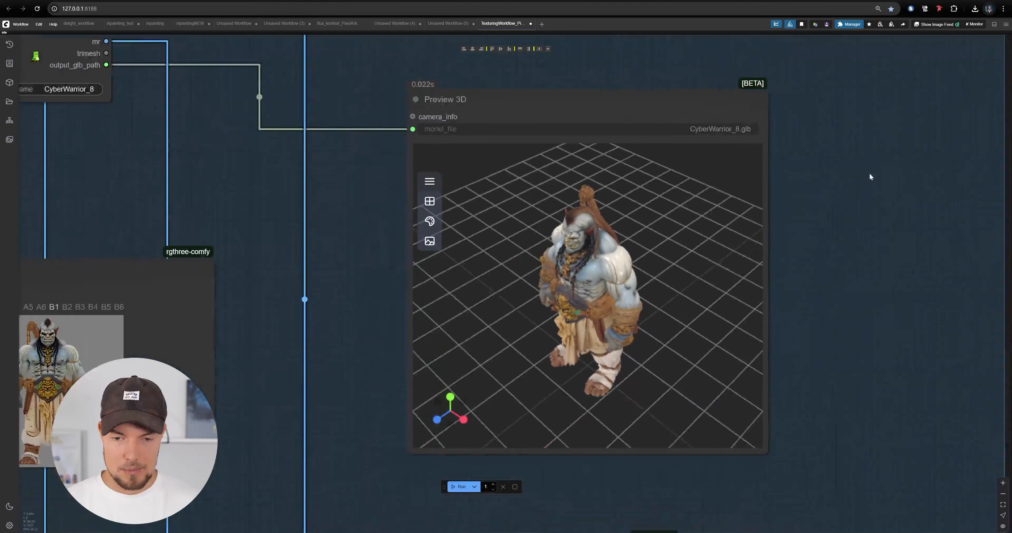
- Turn the textured orc in Preview 3D to face front and examine it
{"action": "scroll", "coordinate": [971, 146], "scroll_direction": "down", "scroll_amount": 2}
{"action": "left_click_drag", "start_coordinate": [903, 209], "coordinate": [855, 255]}
{"action": "scroll", "coordinate": [279, 170], "scroll_direction": "up", "scroll_amount": 1}
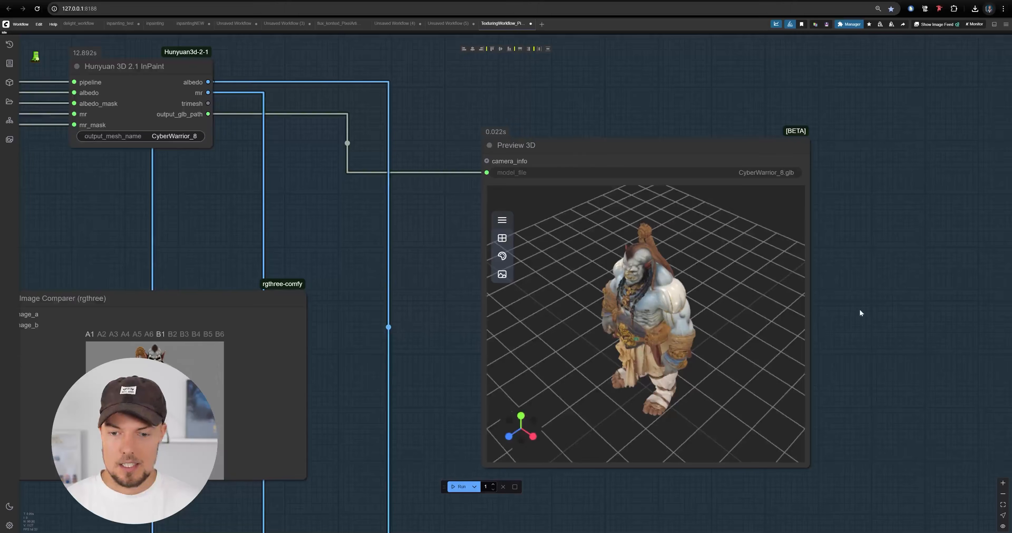
{"action": "scroll", "coordinate": [864, 312], "scroll_direction": "up", "scroll_amount": 2}
{"action": "left_click_drag", "start_coordinate": [625, 302], "coordinate": [715, 296]}
{"action": "scroll", "coordinate": [586, 271], "scroll_direction": "up", "scroll_amount": 3}
{"action": "scroll", "coordinate": [814, 204], "scroll_direction": "down", "scroll_amount": 2}
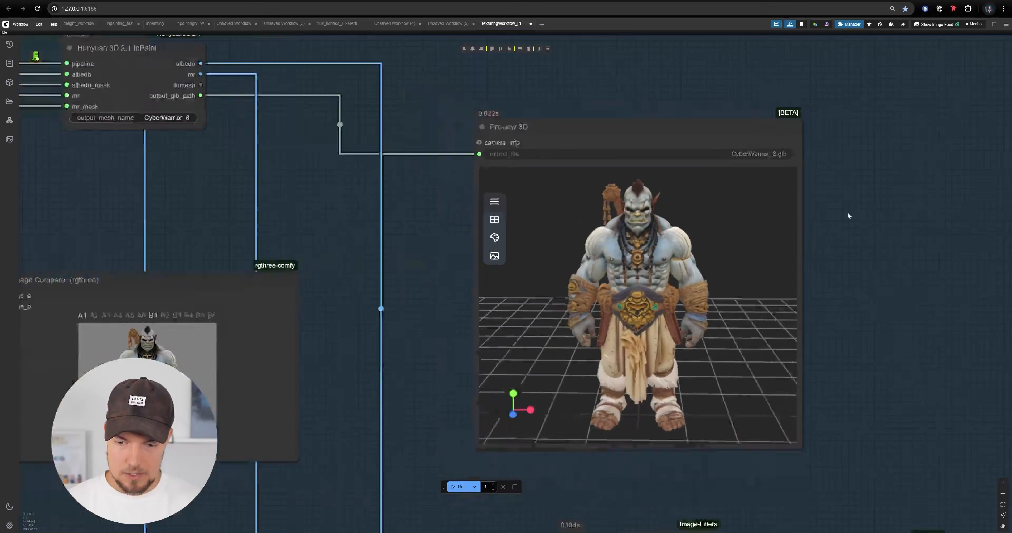
- Examine the Normal Map (Simple) and Deep Bump (mtb) nodes with their saved normal and height maps
{"action": "scroll", "coordinate": [889, 283], "scroll_direction": "down", "scroll_amount": 6}
{"action": "left_click_drag", "start_coordinate": [894, 334], "coordinate": [810, 118]}
{"action": "scroll", "coordinate": [497, 315], "scroll_direction": "up", "scroll_amount": 6}
{"action": "left_click_drag", "start_coordinate": [329, 303], "coordinate": [323, 312]}
{"action": "left_click_drag", "start_coordinate": [613, 293], "coordinate": [351, 299]}
{"action": "left_click_drag", "start_coordinate": [750, 298], "coordinate": [715, 277]}
{"action": "left_click_drag", "start_coordinate": [529, 248], "coordinate": [533, 262]}
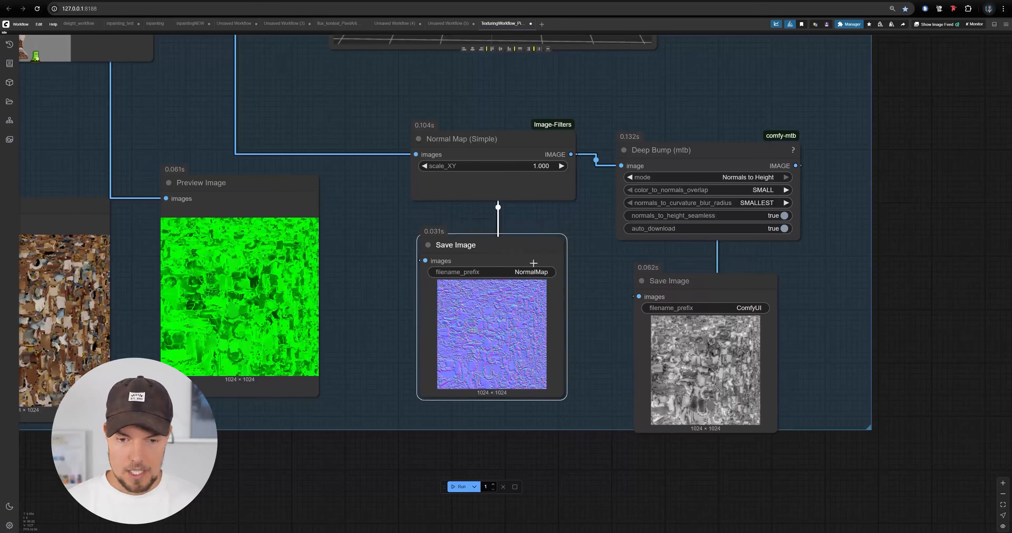
{"action": "left_click_drag", "start_coordinate": [693, 282], "coordinate": [722, 274]}
{"action": "left_click_drag", "start_coordinate": [405, 246], "coordinate": [679, 238]}
{"action": "left_click_drag", "start_coordinate": [493, 199], "coordinate": [546, 205]}
- Review the green mr texture preview alongside the other baked texture outputs and the Preview 3D result
{"action": "scroll", "coordinate": [413, 359], "scroll_direction": "down", "scroll_amount": 6}
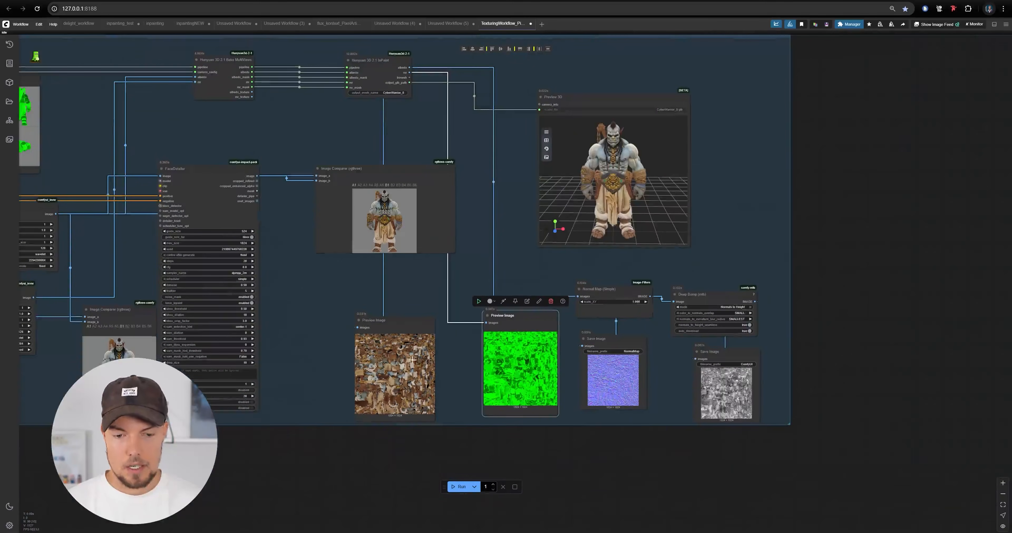
{"action": "scroll", "coordinate": [546, 385], "scroll_direction": "up", "scroll_amount": 9}
{"action": "left_click_drag", "start_coordinate": [547, 385], "coordinate": [539, 407]}
{"action": "left_click_drag", "start_coordinate": [538, 253], "coordinate": [497, 388]}
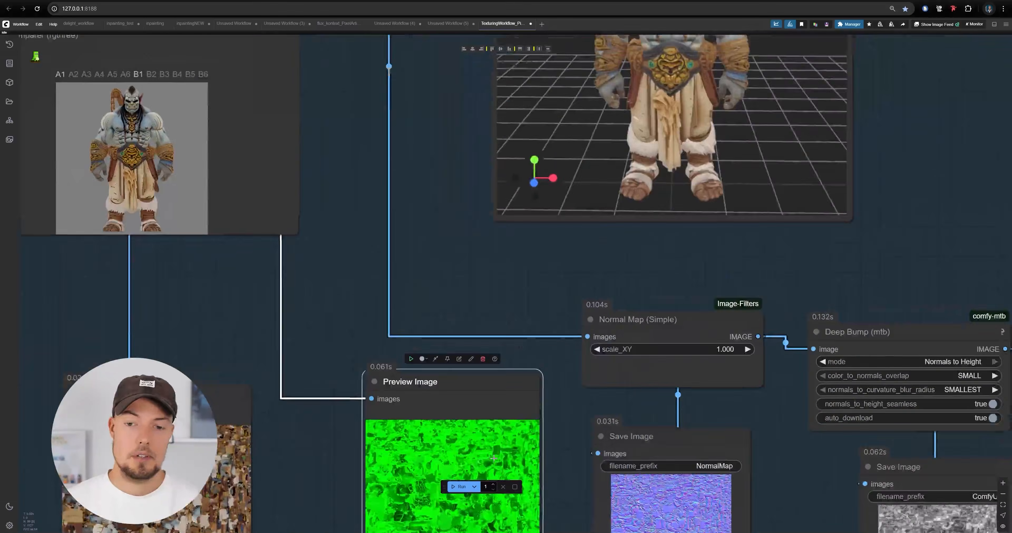
{"action": "scroll", "coordinate": [498, 388], "scroll_direction": "down", "scroll_amount": 8}
{"action": "left_click_drag", "start_coordinate": [710, 262], "coordinate": [762, 260]}
{"action": "left_click", "coordinate": [798, 262]}
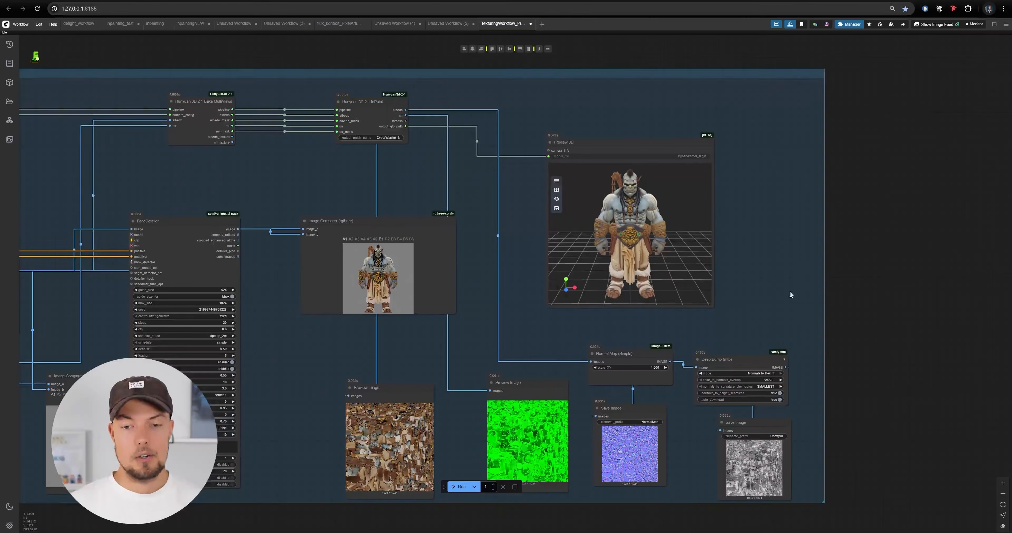
{"action": "scroll", "coordinate": [791, 295], "scroll_direction": "up", "scroll_amount": 1}
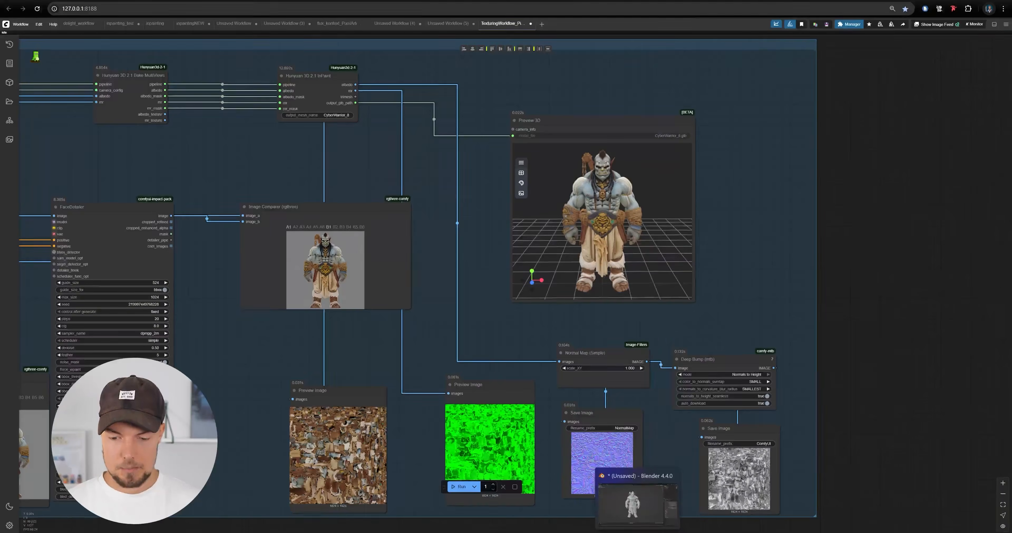
- Switch to Blender and hide the untextured orc mesh tmpvrstuoql.ply
{"action": "left_click", "coordinate": [637, 502]}
{"action": "left_click_drag", "start_coordinate": [563, 237], "coordinate": [461, 232]}
{"action": "left_click_drag", "start_coordinate": [380, 252], "coordinate": [396, 210]}
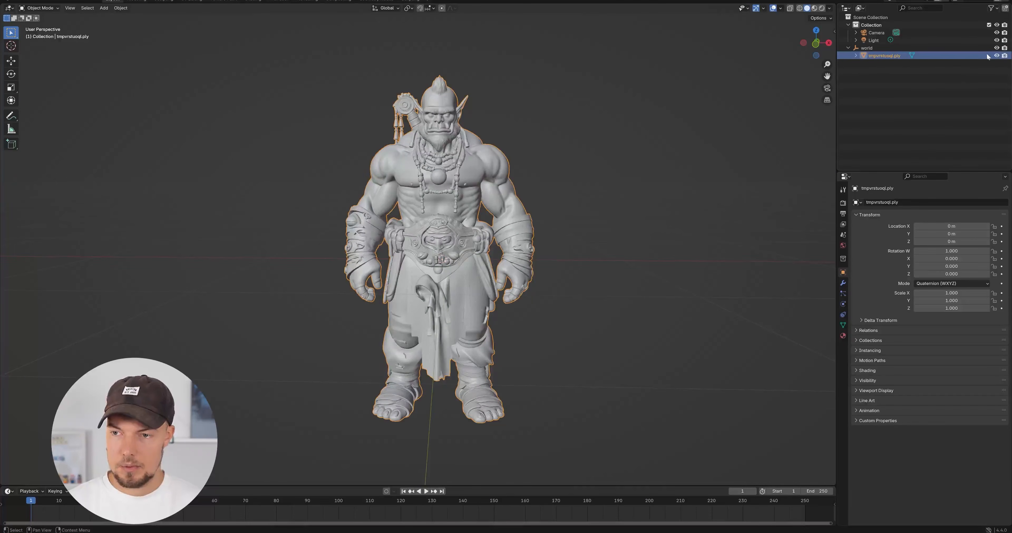
{"action": "left_click", "coordinate": [998, 56]}
- Import the glTF 2.0 file CyberWarrior_8.glb from the ComfyUI output folder
{"action": "left_click", "coordinate": [18, 1]}
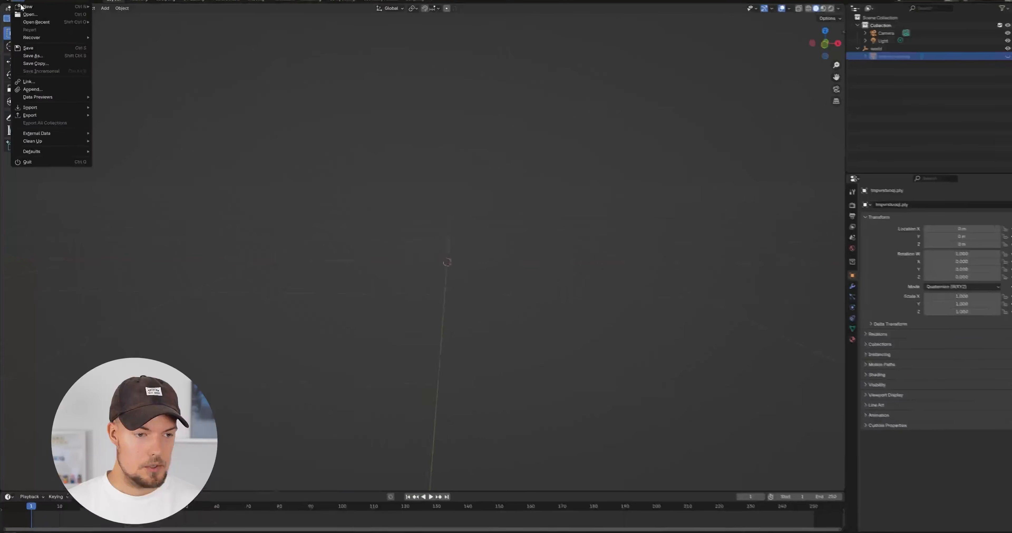
{"action": "mouse_move", "coordinate": [42, 105]}
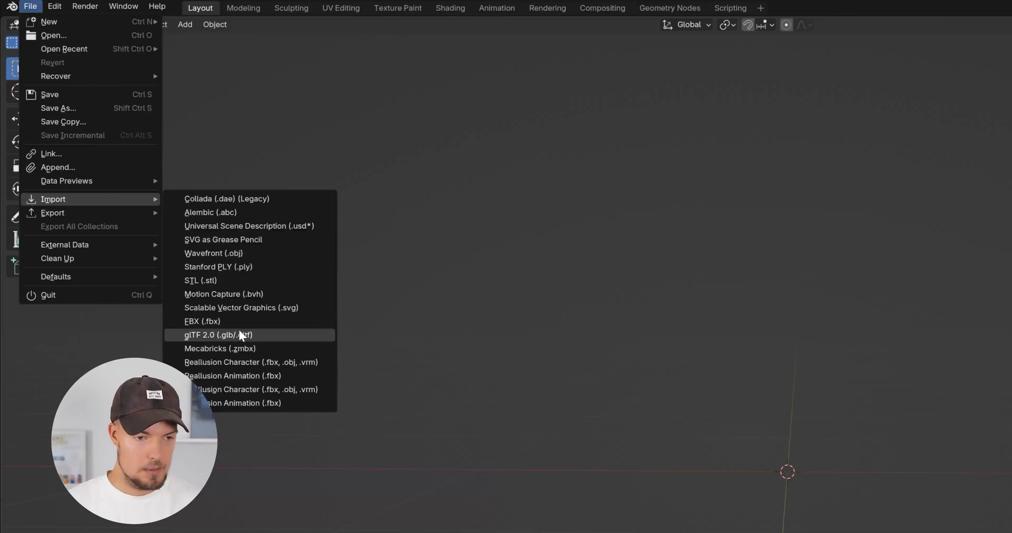
{"action": "left_click", "coordinate": [241, 336]}
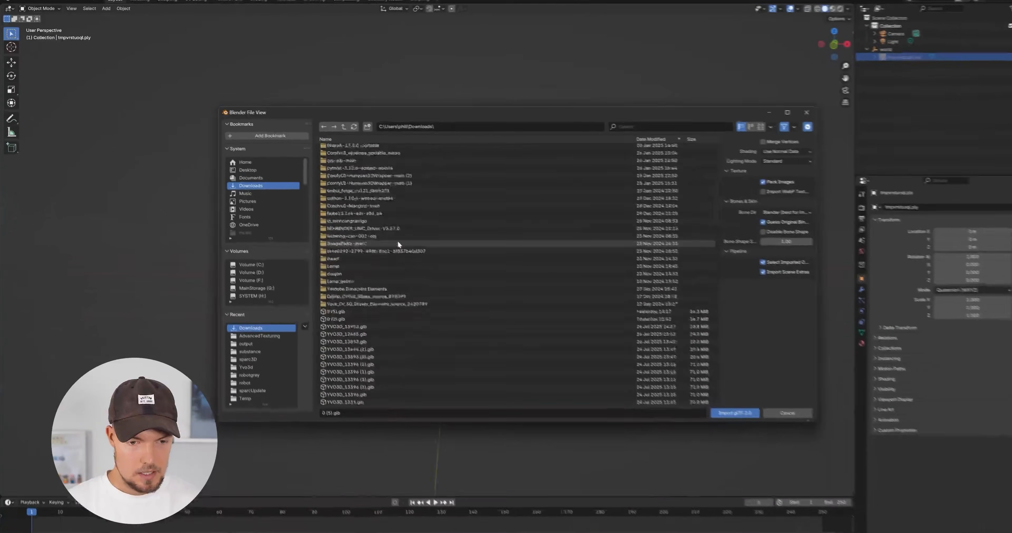
{"action": "scroll", "coordinate": [252, 176], "scroll_direction": "down", "scroll_amount": 5}
{"action": "left_click", "coordinate": [240, 336]}
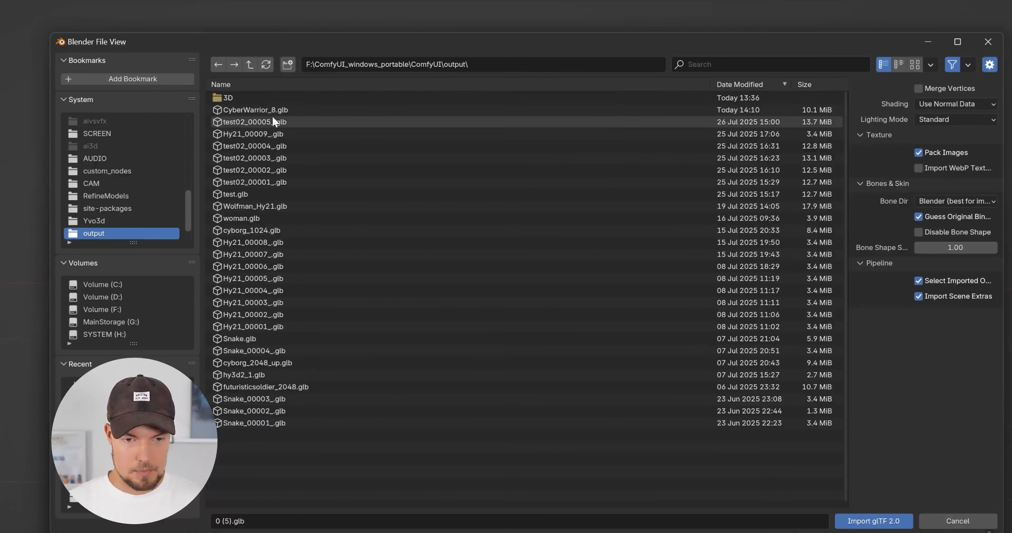
{"action": "left_click", "coordinate": [260, 110]}
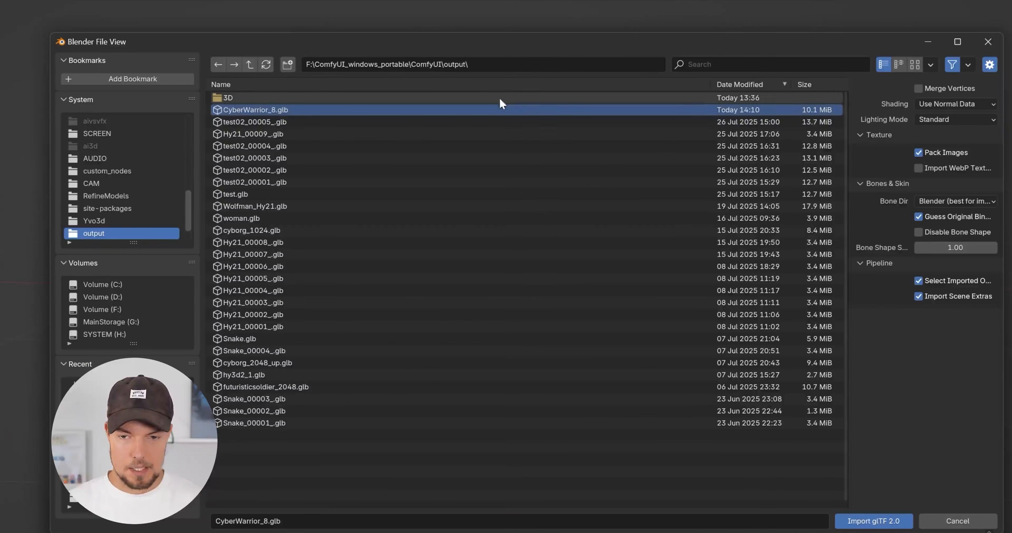
{"action": "double_click", "coordinate": [746, 106]}
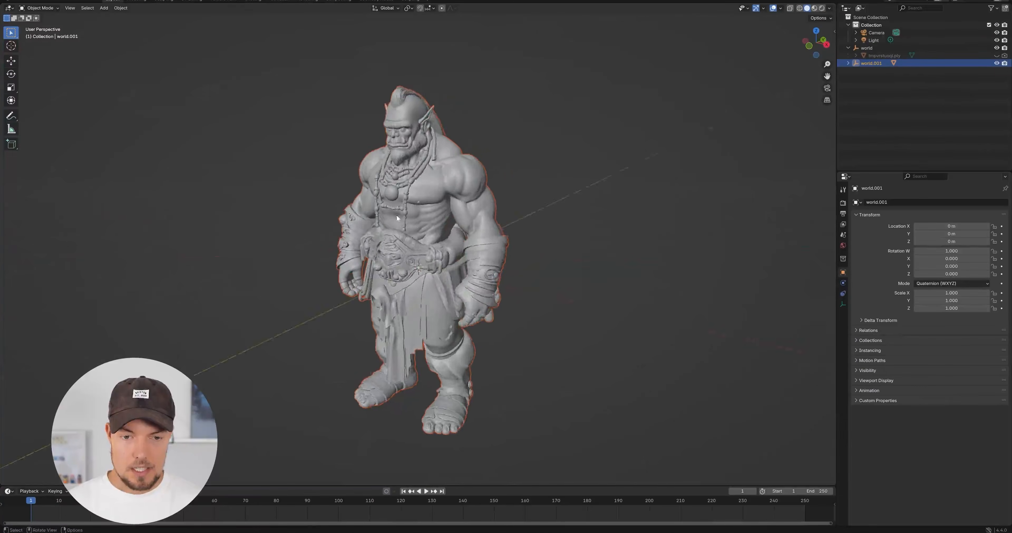
- Display the imported orc in Material Preview shading and view it from the front
{"action": "scroll", "coordinate": [396, 216], "scroll_direction": "up", "scroll_amount": 2}
{"action": "left_click_drag", "start_coordinate": [456, 179], "coordinate": [482, 175]}
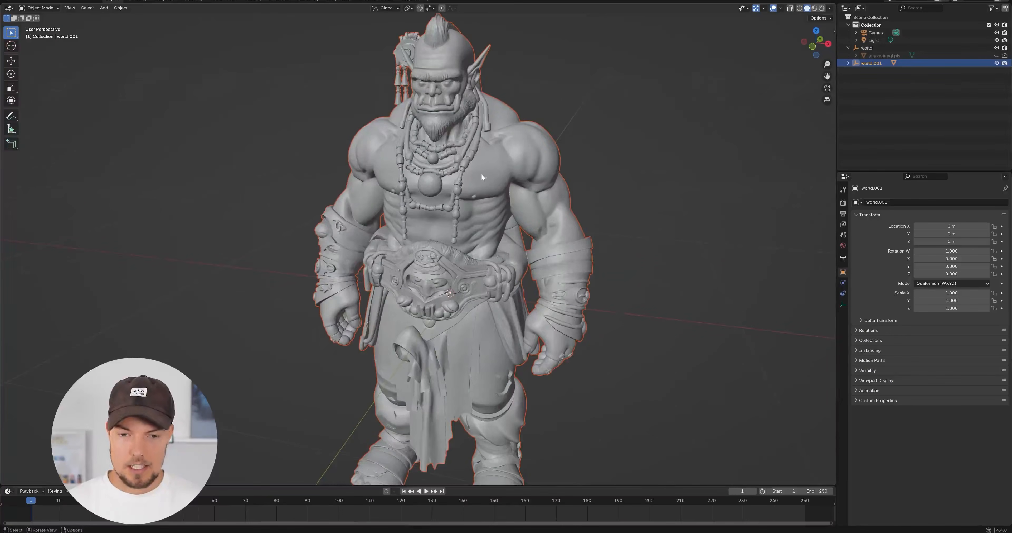
{"action": "scroll", "coordinate": [610, 130], "scroll_direction": "down", "scroll_amount": 2}
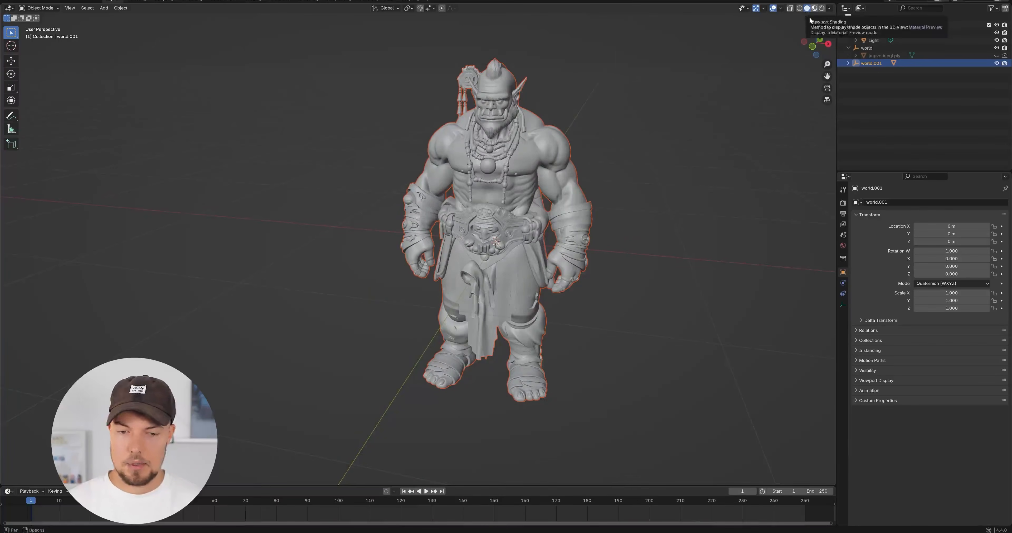
{"action": "key", "text": "z"}
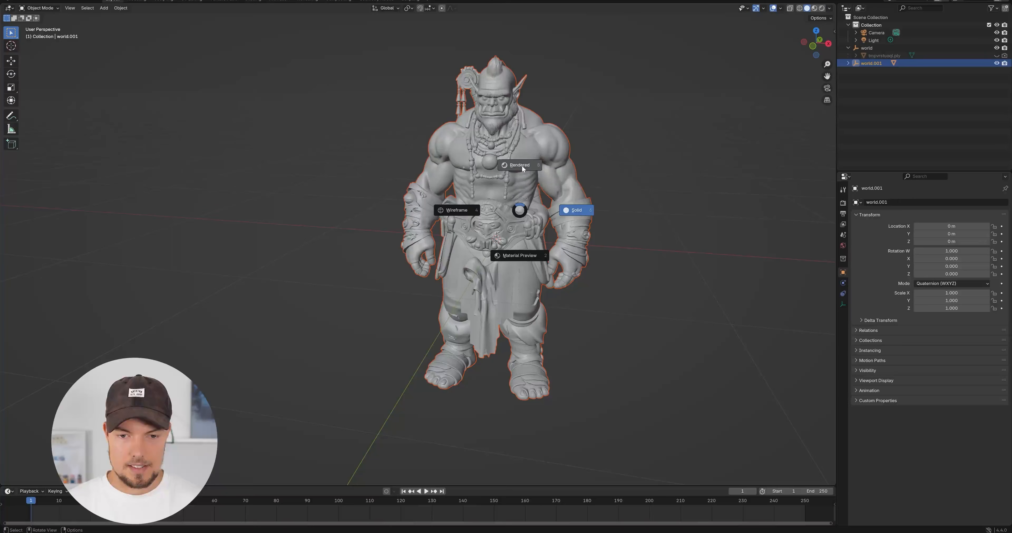
{"action": "left_click", "coordinate": [523, 254]}
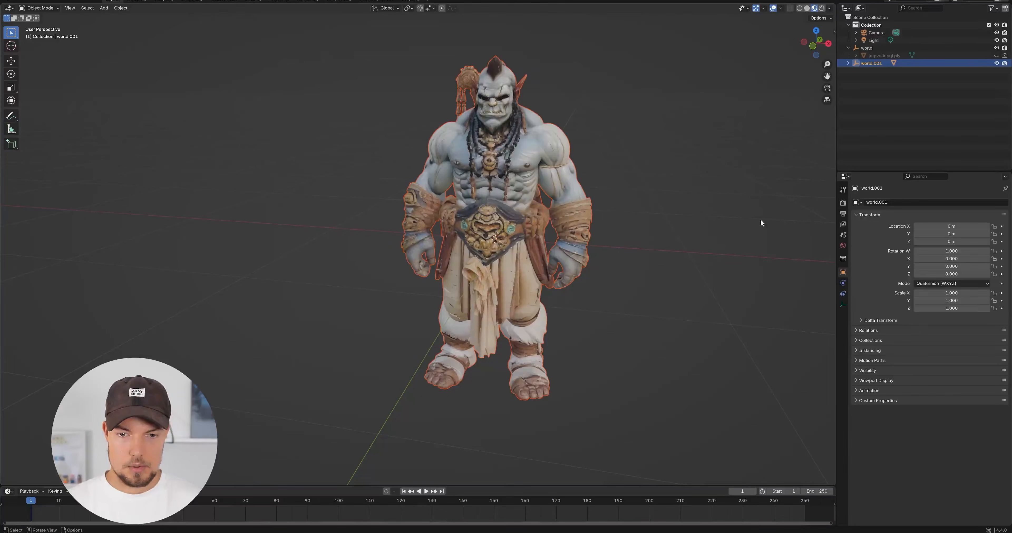
{"action": "left_click_drag", "start_coordinate": [540, 206], "coordinate": [417, 239]}
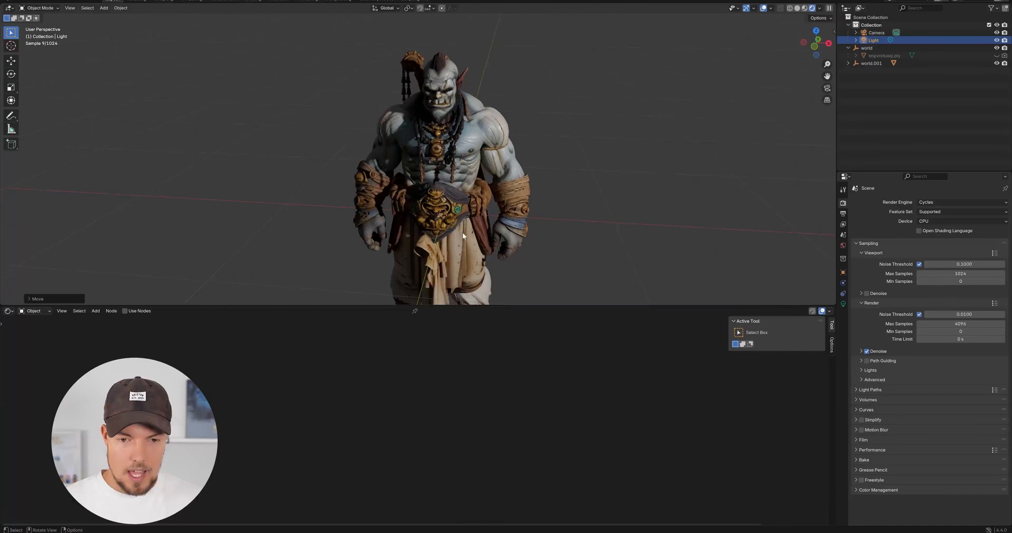
- Bring the viewport back to Material Preview shading and inspect the orc's chest and belt textures up close
{"action": "left_click_drag", "start_coordinate": [462, 232], "coordinate": [462, 177]}
{"action": "scroll", "coordinate": [462, 176], "scroll_direction": "down", "scroll_amount": 2}
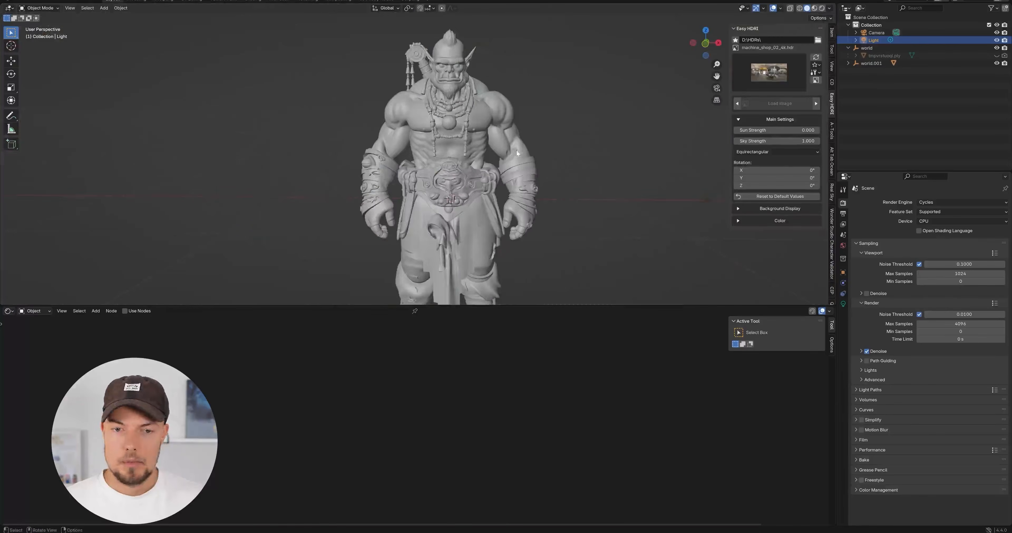
{"action": "left_click_drag", "start_coordinate": [517, 150], "coordinate": [531, 152]}
{"action": "left_click", "coordinate": [814, 8]}
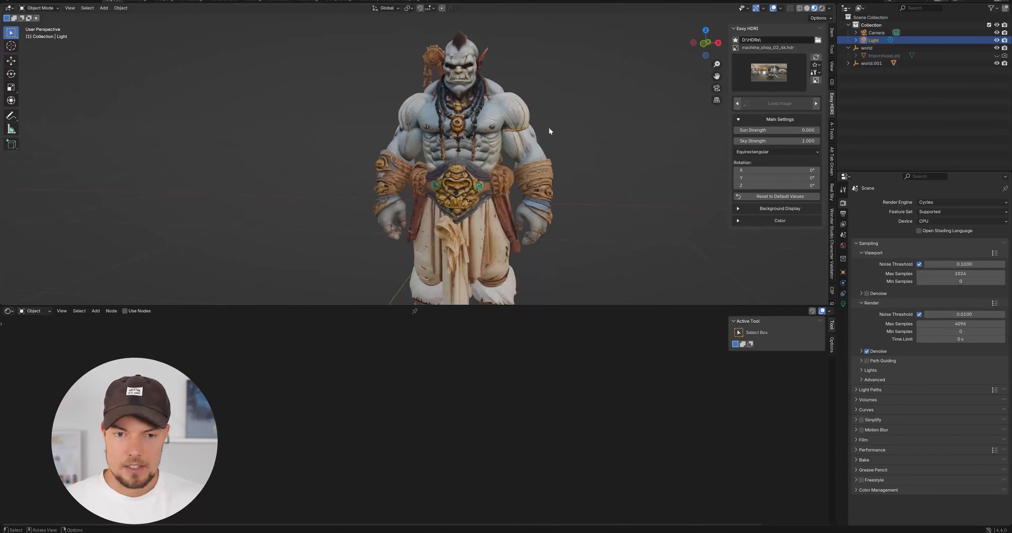
{"action": "scroll", "coordinate": [499, 148], "scroll_direction": "up", "scroll_amount": 6}
{"action": "scroll", "coordinate": [568, 186], "scroll_direction": "down", "scroll_amount": 7}
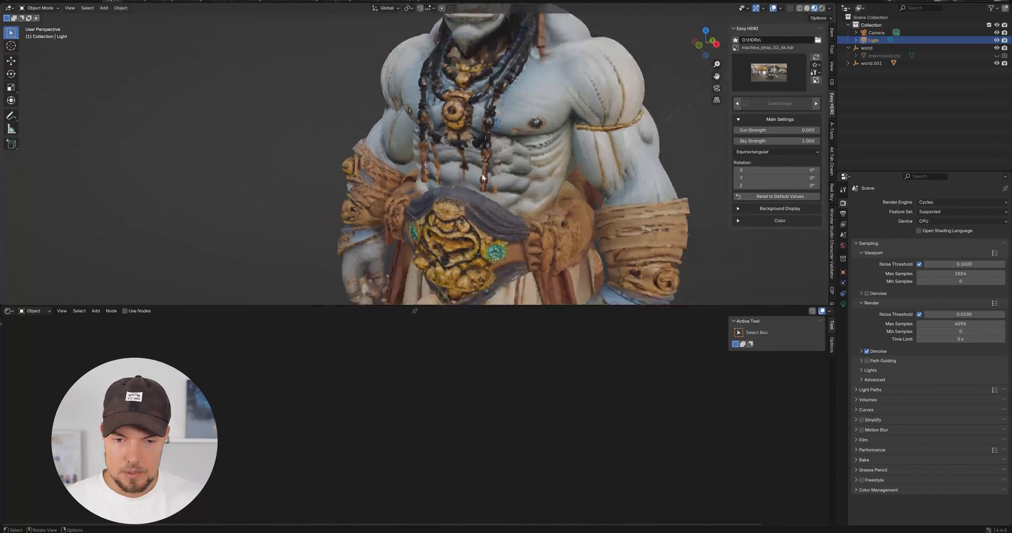
- Switch back to ComfyUI and examine the texture_size setting of the Hunyuan 3D 2.1 MultiViews Generator
{"action": "mouse_move", "coordinate": [552, 529]}
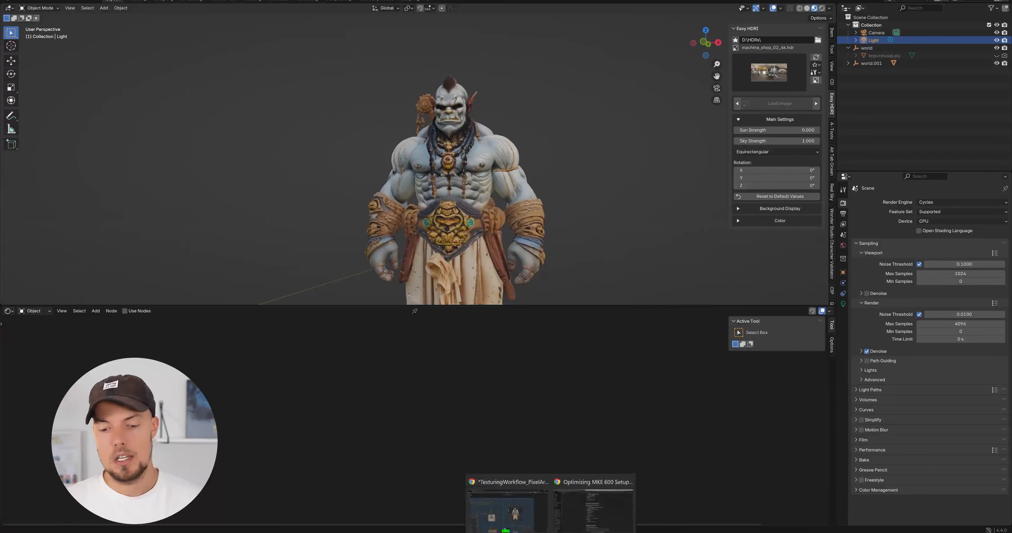
{"action": "left_click", "coordinate": [522, 506]}
{"action": "left_click_drag", "start_coordinate": [837, 193], "coordinate": [971, 53]}
{"action": "left_click_drag", "start_coordinate": [329, 299], "coordinate": [825, 289]}
{"action": "scroll", "coordinate": [538, 251], "scroll_direction": "down", "scroll_amount": 3}
{"action": "scroll", "coordinate": [321, 260], "scroll_direction": "up", "scroll_amount": 7}
{"action": "left_click_drag", "start_coordinate": [321, 260], "coordinate": [487, 264]}
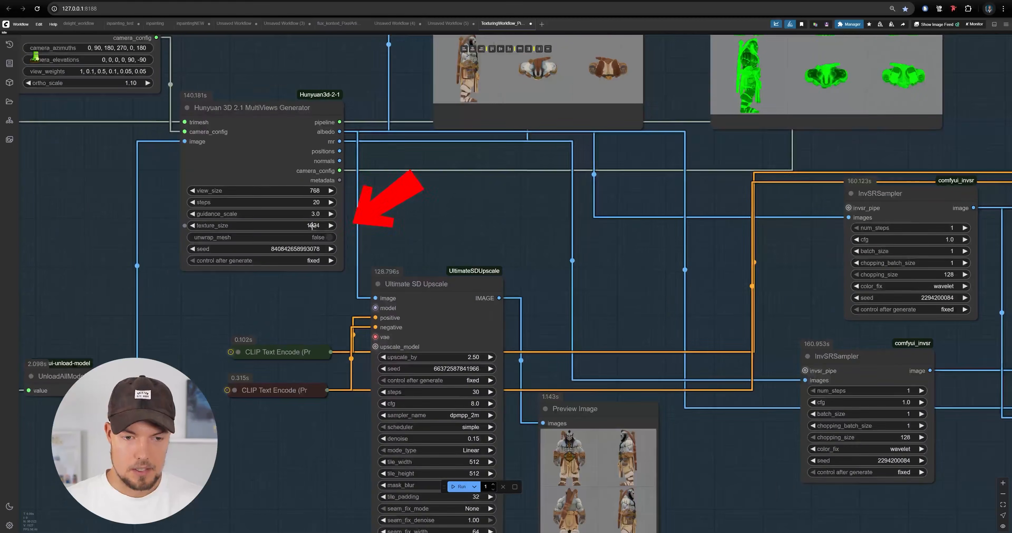
{"action": "scroll", "coordinate": [312, 226], "scroll_direction": "up", "scroll_amount": 3}
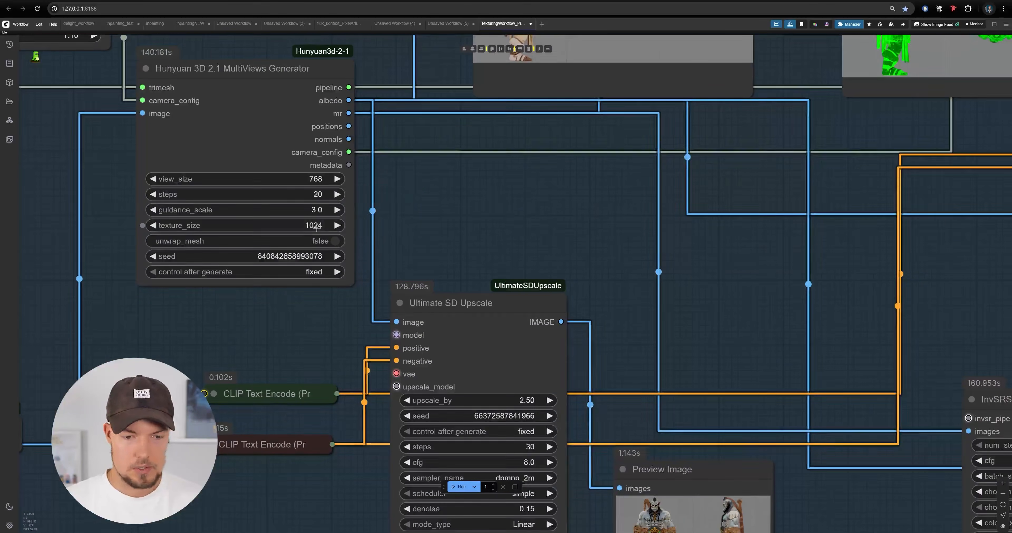
- Trace the Hunyuan 3D 2.1 InPaint albedo output to its Preview Image and place that preview below the FaceDetailer Image Comparer
{"action": "scroll", "coordinate": [317, 228], "scroll_direction": "down", "scroll_amount": 10}
{"action": "left_click_drag", "start_coordinate": [416, 269], "coordinate": [221, 281]}
{"action": "left_click_drag", "start_coordinate": [781, 273], "coordinate": [523, 280]}
{"action": "left_click_drag", "start_coordinate": [523, 341], "coordinate": [617, 186]}
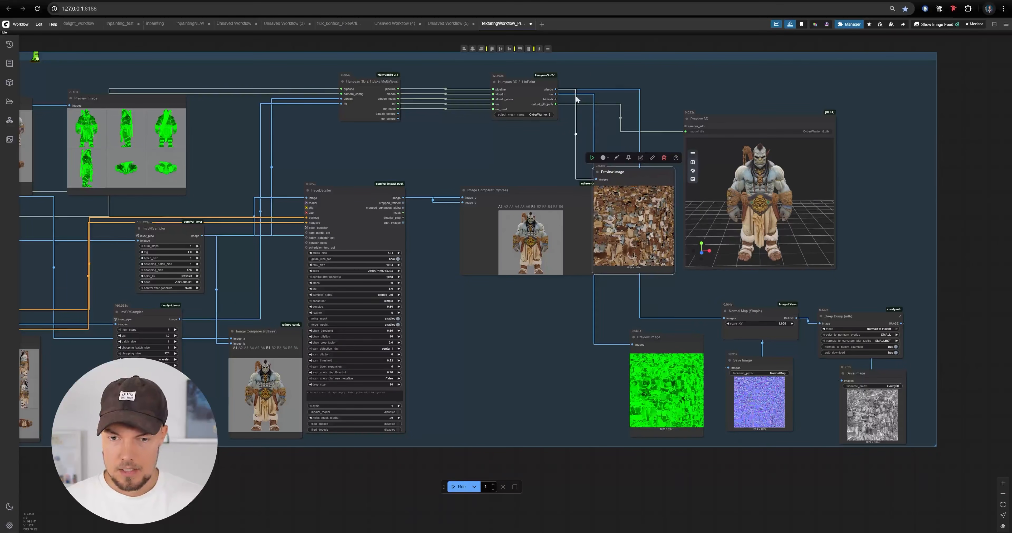
{"action": "left_click", "coordinate": [198, 260]}
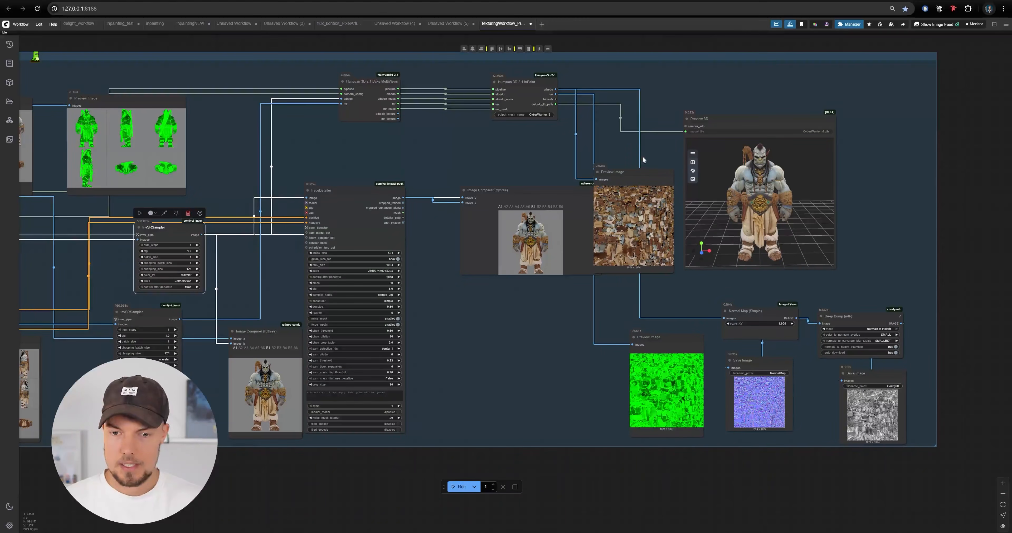
{"action": "left_click_drag", "start_coordinate": [643, 195], "coordinate": [678, 199]}
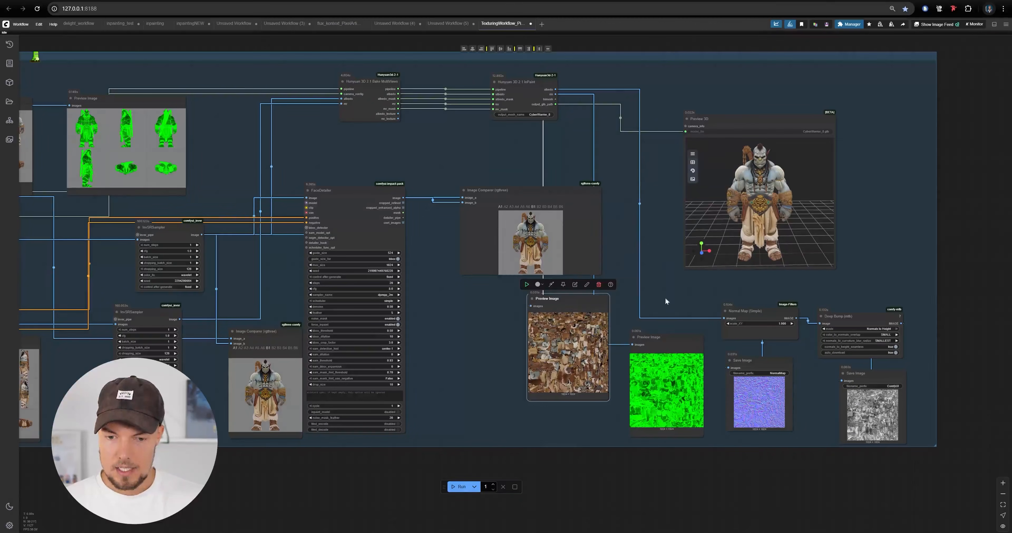
- Inspect the baked albedo and mr texture previews up close
{"action": "scroll", "coordinate": [567, 304], "scroll_direction": "up", "scroll_amount": 10}
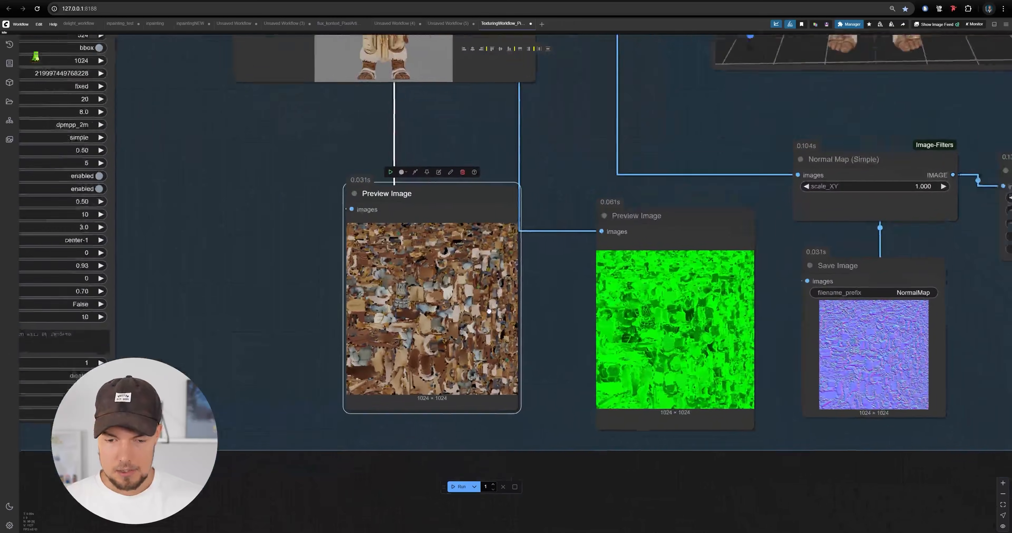
{"action": "scroll", "coordinate": [408, 380], "scroll_direction": "down", "scroll_amount": 10}
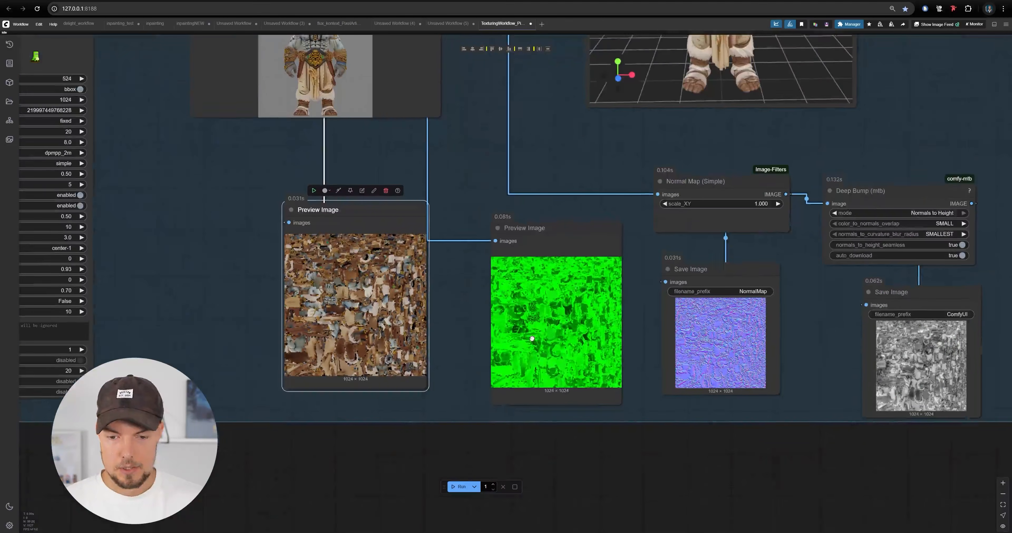
{"action": "left_click", "coordinate": [554, 336]}
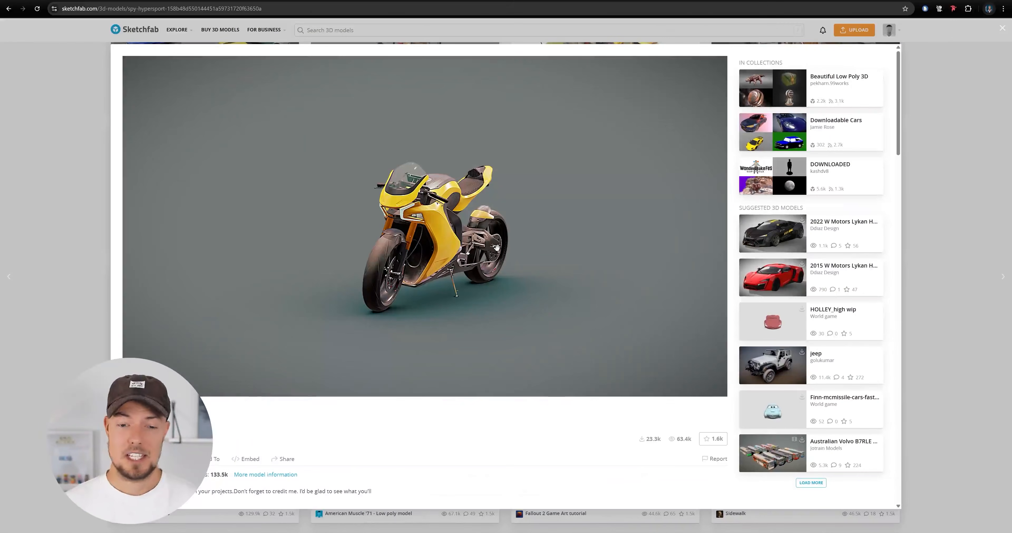
- Examine the SPY-HYPERSPORT motorcycle and its model details on Sketchfab, and return to the ComfyUI workflow
{"action": "left_click_drag", "start_coordinate": [587, 261], "coordinate": [690, 244]}
{"action": "left_click_drag", "start_coordinate": [502, 220], "coordinate": [299, 209]}
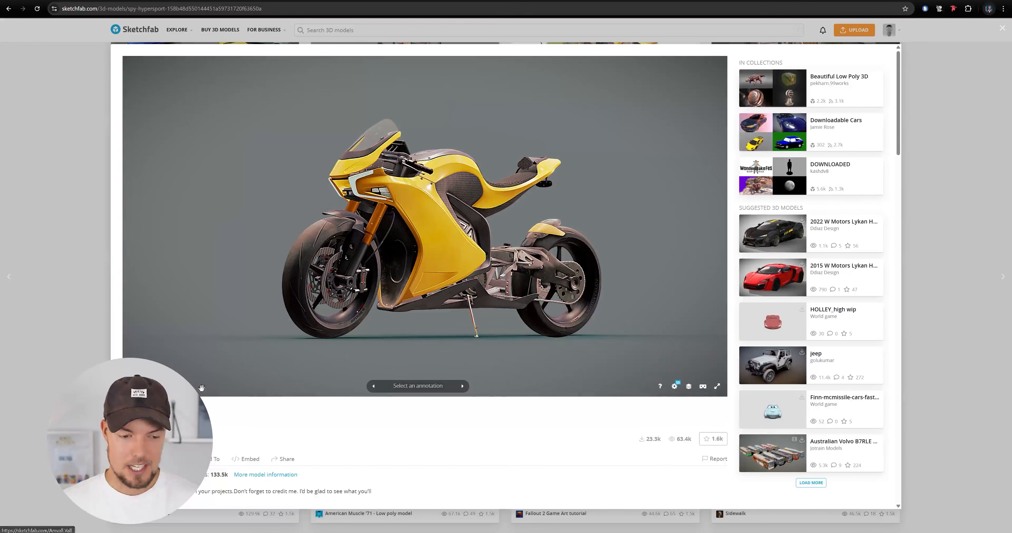
{"action": "scroll", "coordinate": [234, 383], "scroll_direction": "down", "scroll_amount": 3}
{"action": "scroll", "coordinate": [234, 383], "scroll_direction": "up", "scroll_amount": 3}
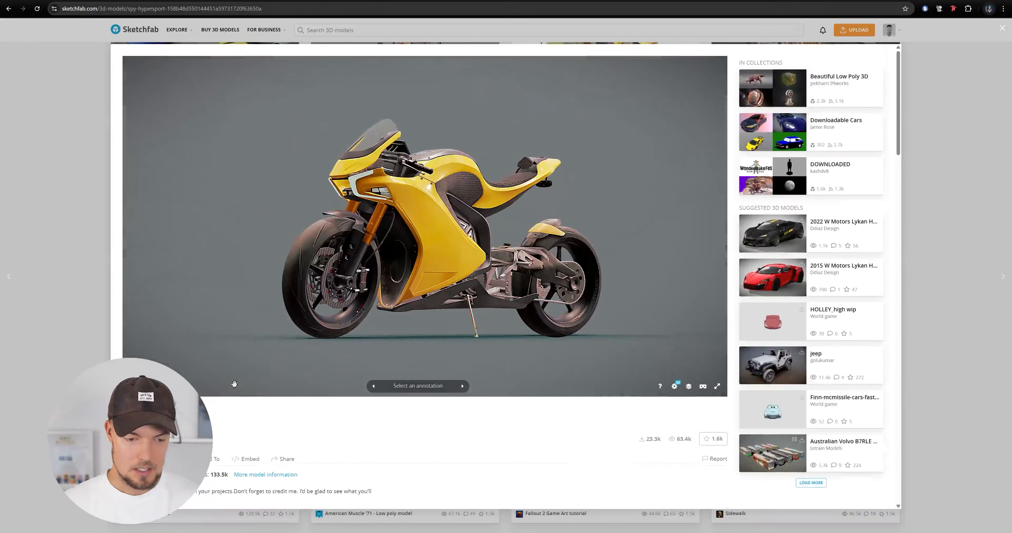
{"action": "left_click_drag", "start_coordinate": [392, 156], "coordinate": [420, 211]}
{"action": "scroll", "coordinate": [258, 410], "scroll_direction": "down", "scroll_amount": 3}
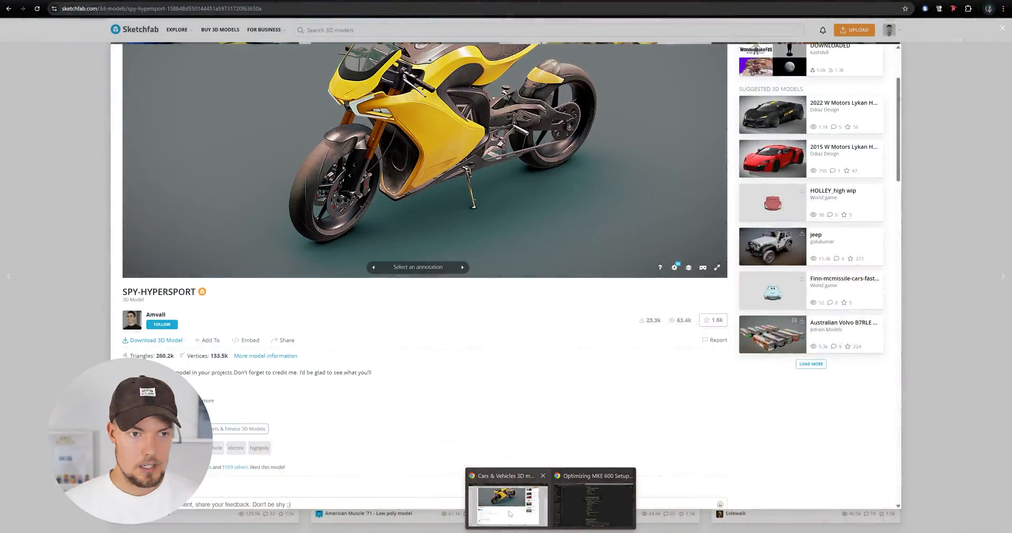
{"action": "left_click", "coordinate": [508, 500]}
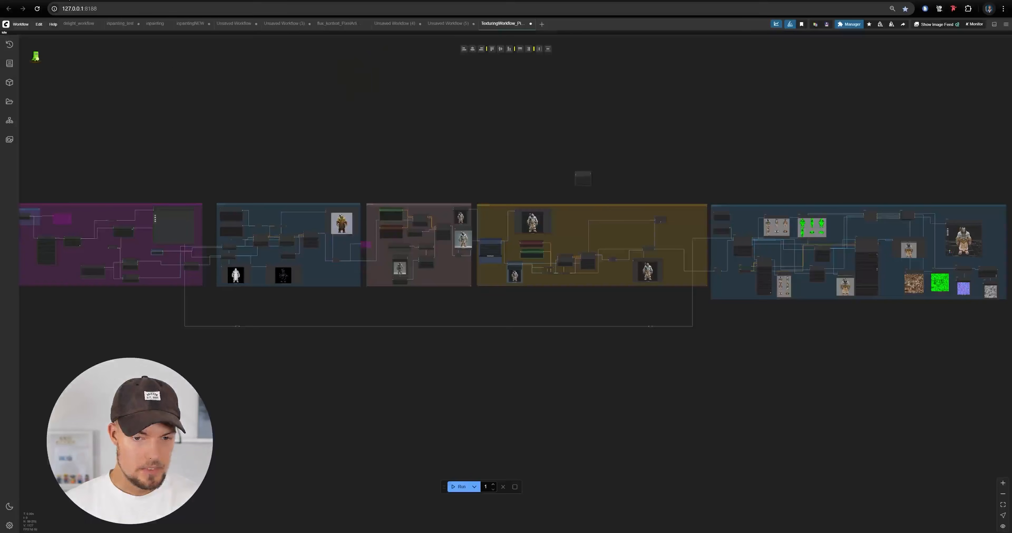
- Upload spy-hypersport.glb as the mesh of the Hy3D Upload Mesh node
{"action": "scroll", "coordinate": [693, 189], "scroll_direction": "down", "scroll_amount": 3}
{"action": "scroll", "coordinate": [532, 178], "scroll_direction": "left", "scroll_amount": 5}
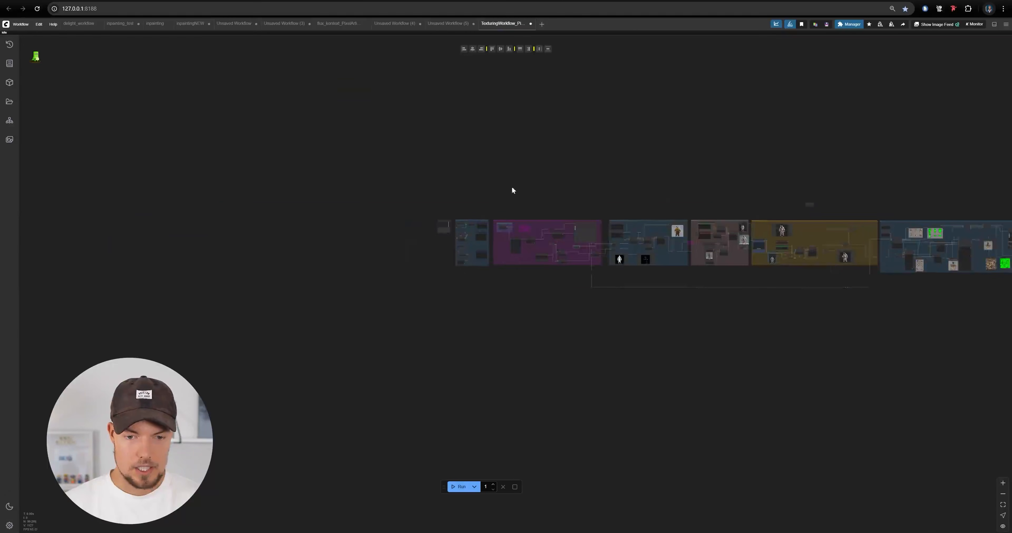
{"action": "scroll", "coordinate": [523, 264], "scroll_direction": "up", "scroll_amount": 5}
{"action": "scroll", "coordinate": [523, 265], "scroll_direction": "up", "scroll_amount": 8}
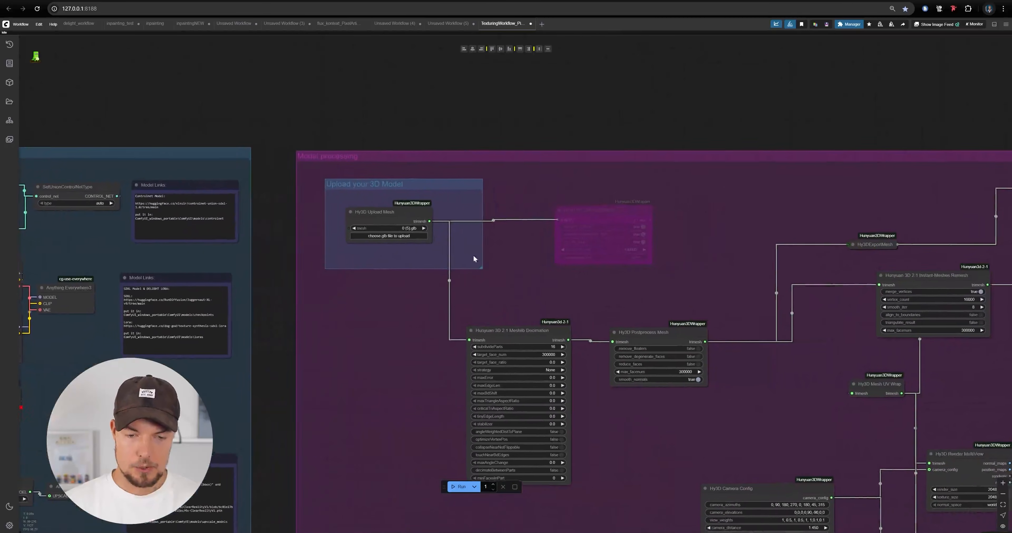
{"action": "scroll", "coordinate": [432, 216], "scroll_direction": "up", "scroll_amount": 3}
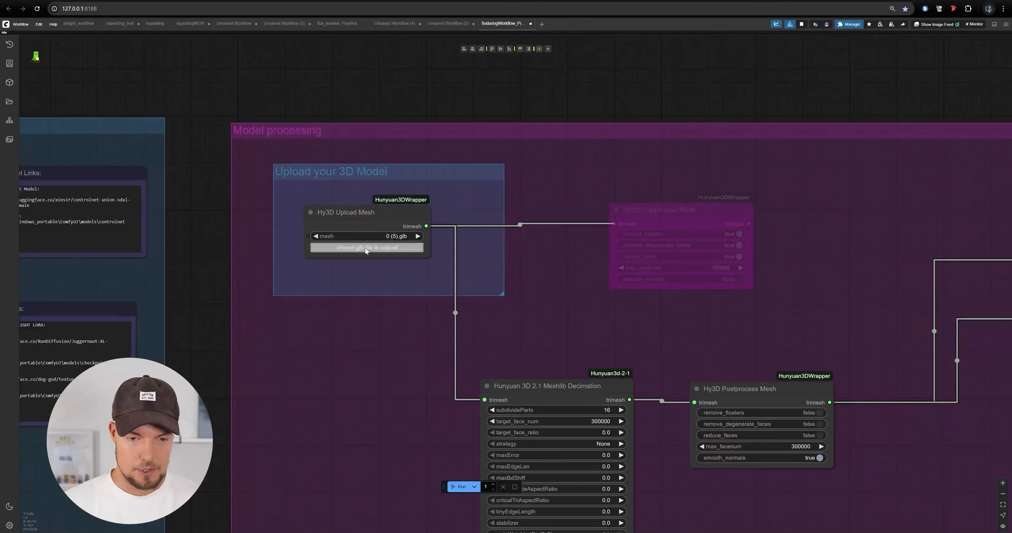
{"action": "left_click", "coordinate": [366, 248]}
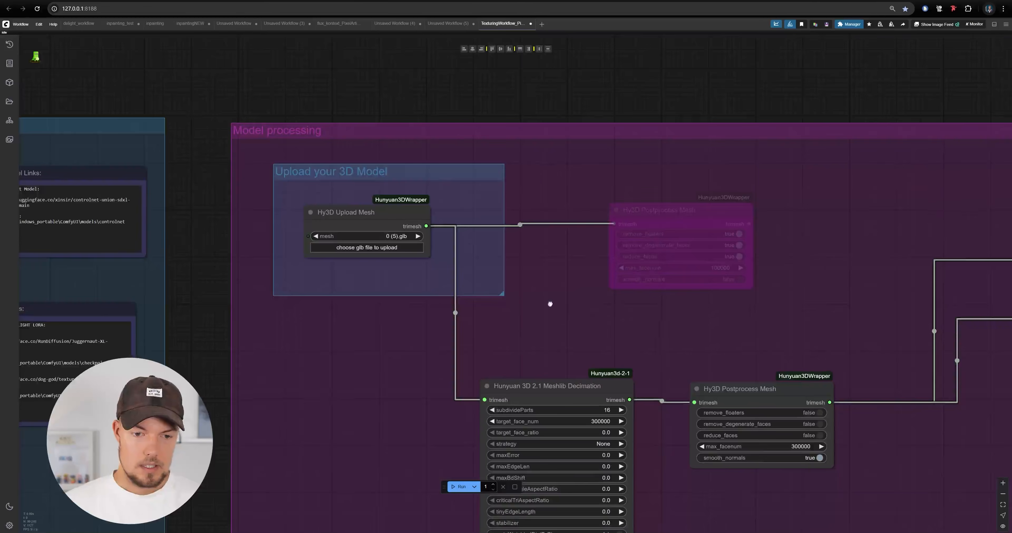
{"action": "scroll", "coordinate": [350, 260], "scroll_direction": "up", "scroll_amount": 5}
{"action": "left_click_drag", "start_coordinate": [398, 312], "coordinate": [347, 312]}
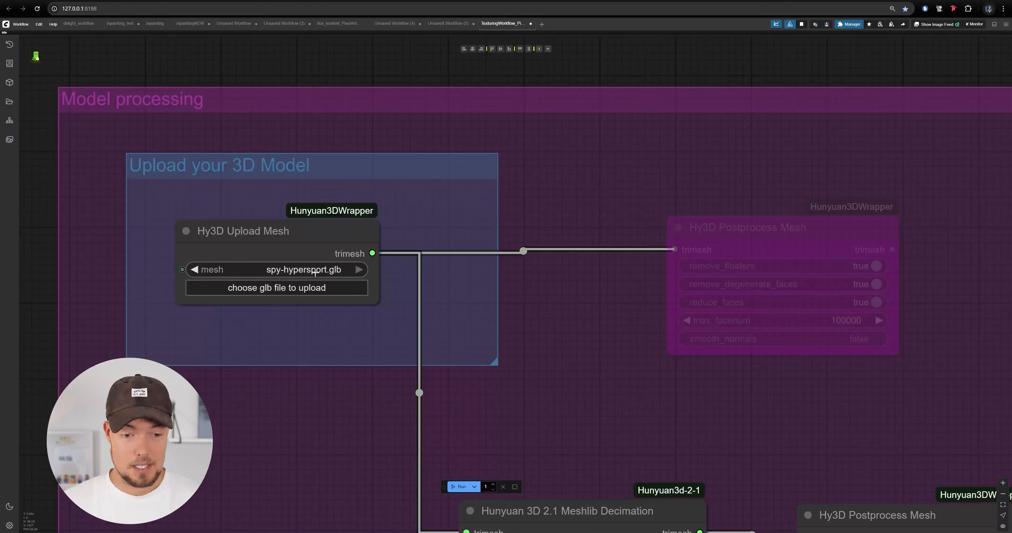
{"action": "scroll", "coordinate": [391, 244], "scroll_direction": "down", "scroll_amount": 3}
{"action": "left_click_drag", "start_coordinate": [487, 311], "coordinate": [461, 302]}
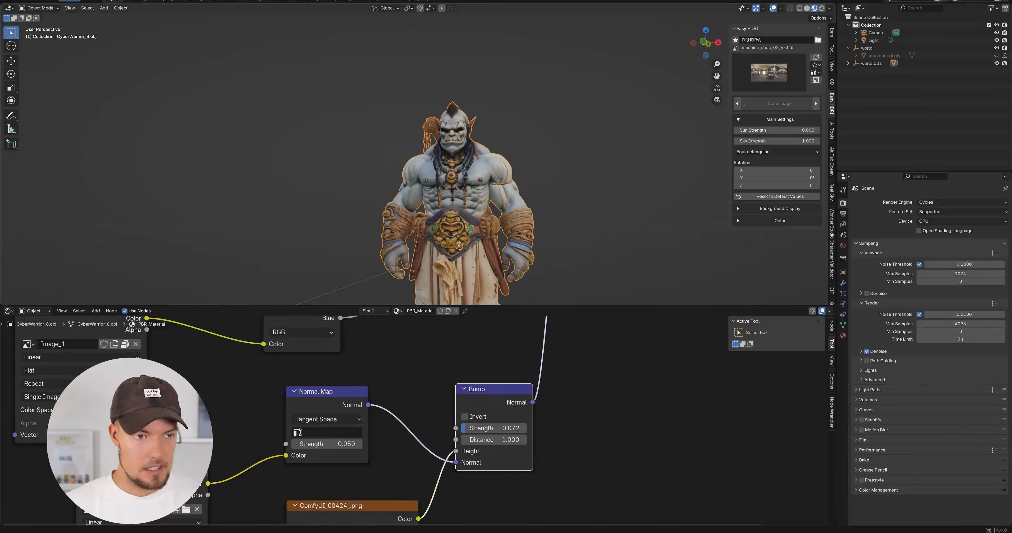
- Switch to Blender and look up the file formats available for exporting a model
{"action": "left_click", "coordinate": [19, 1]}
{"action": "mouse_move", "coordinate": [54, 116]}
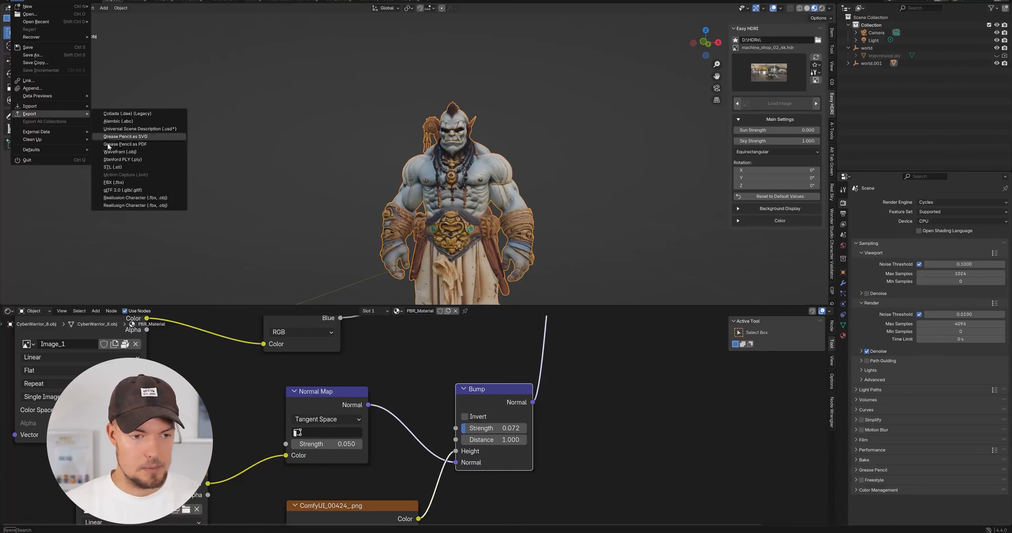
{"action": "left_click", "coordinate": [137, 182]}
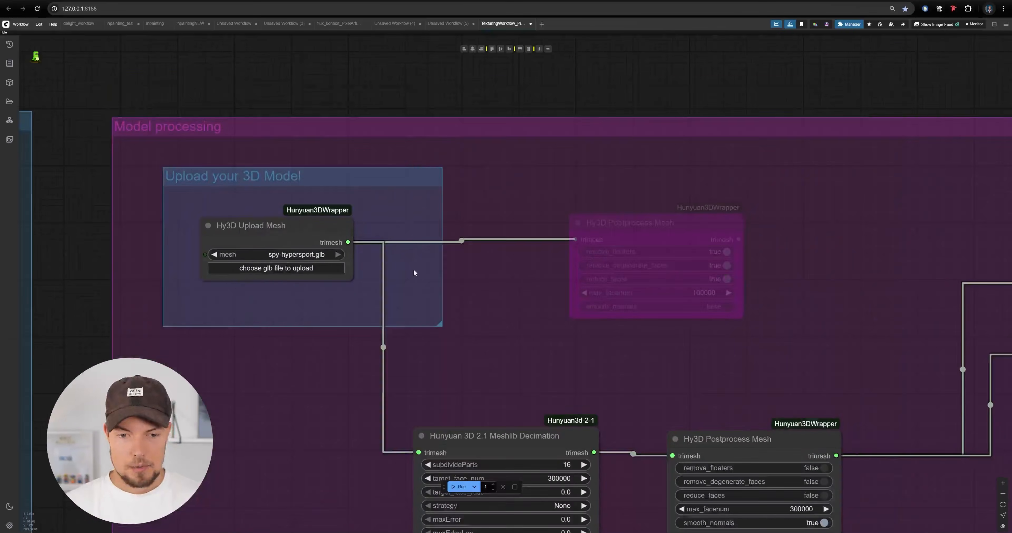
- Return to ComfyUI and disable the Reference and Inpainting Workflow groups in the Fast Groups Muter
{"action": "left_click_drag", "start_coordinate": [413, 271], "coordinate": [380, 185]}
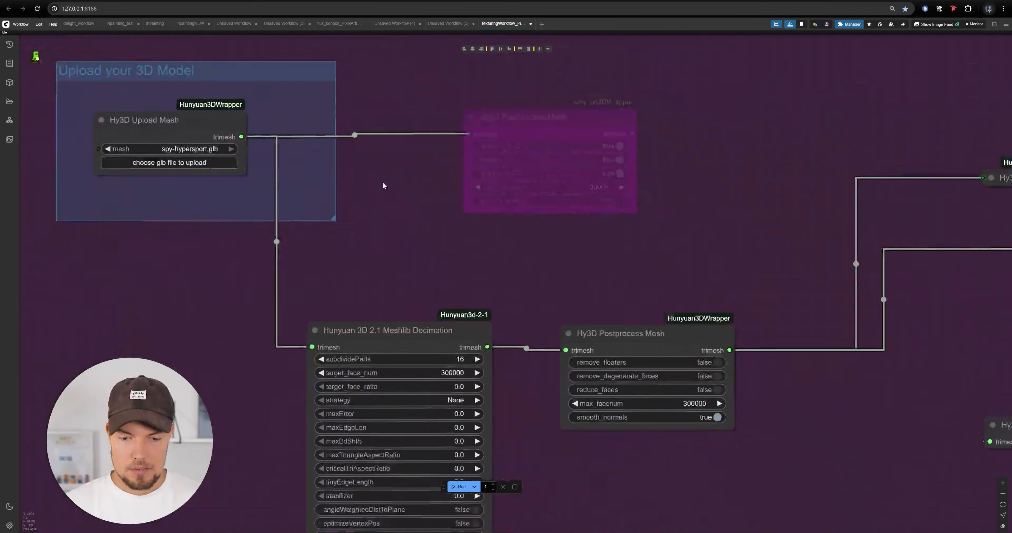
{"action": "scroll", "coordinate": [379, 189], "scroll_direction": "down", "scroll_amount": 5}
{"action": "left_click_drag", "start_coordinate": [277, 234], "coordinate": [613, 298]}
{"action": "scroll", "coordinate": [454, 262], "scroll_direction": "up", "scroll_amount": 10}
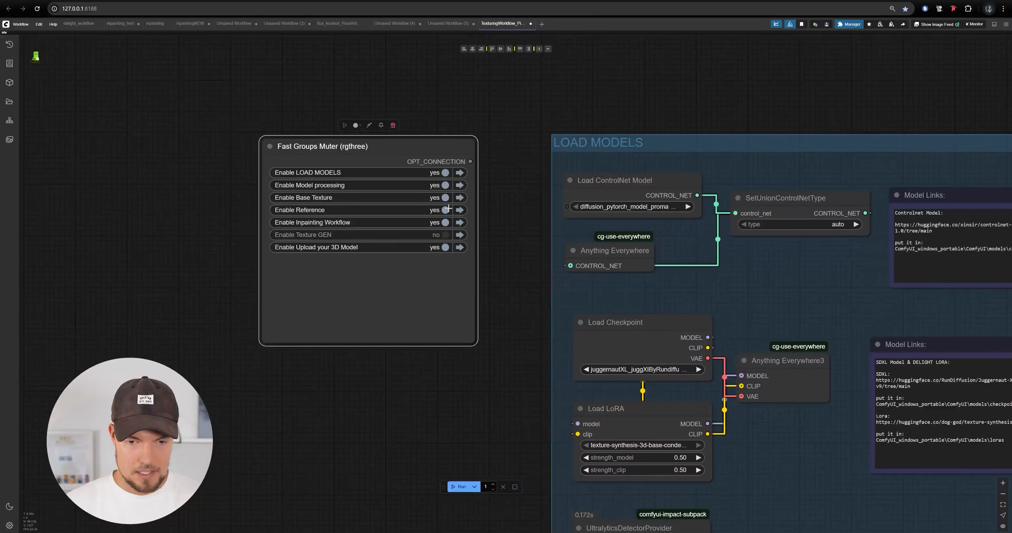
{"action": "scroll", "coordinate": [448, 209], "scroll_direction": "up", "scroll_amount": 3}
{"action": "left_click_drag", "start_coordinate": [517, 181], "coordinate": [533, 234]}
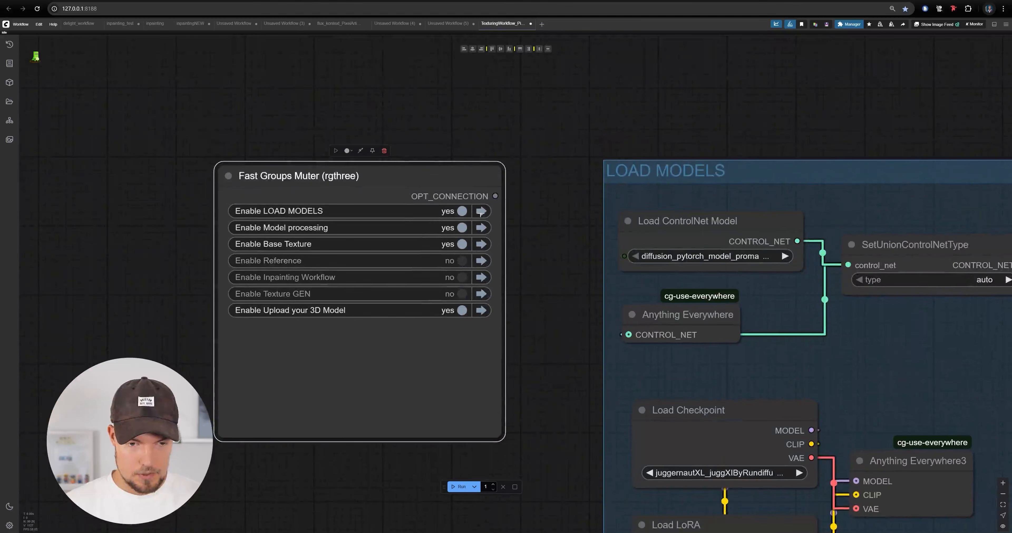
{"action": "left_click_drag", "start_coordinate": [454, 258], "coordinate": [454, 280]}
{"action": "left_click_drag", "start_coordinate": [532, 269], "coordinate": [506, 277]}
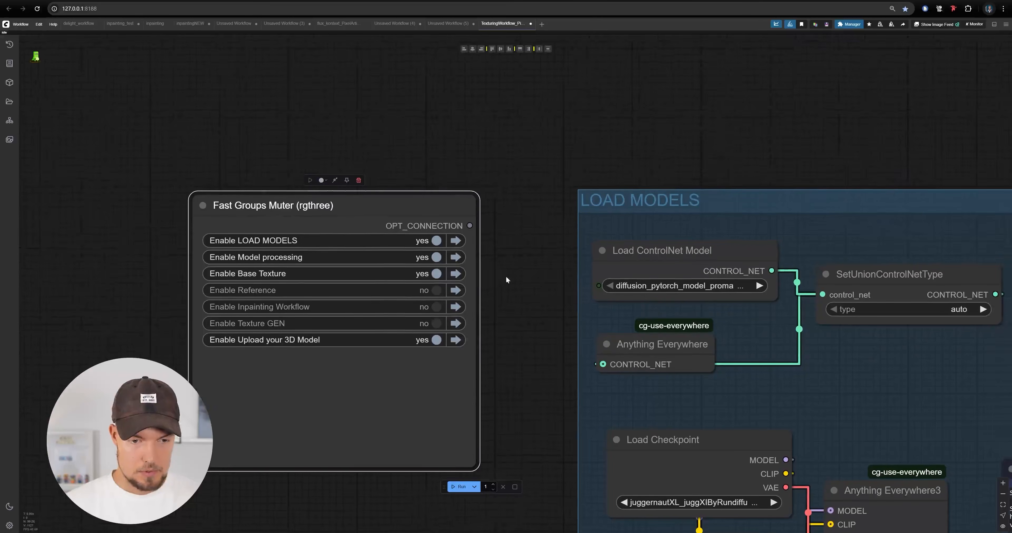
- Run the workflow and inspect the processed motorcycle mesh from the front in Preview 3D
{"action": "scroll", "coordinate": [538, 288], "scroll_direction": "down", "scroll_amount": 7}
{"action": "left_click_drag", "start_coordinate": [559, 373], "coordinate": [502, 370]}
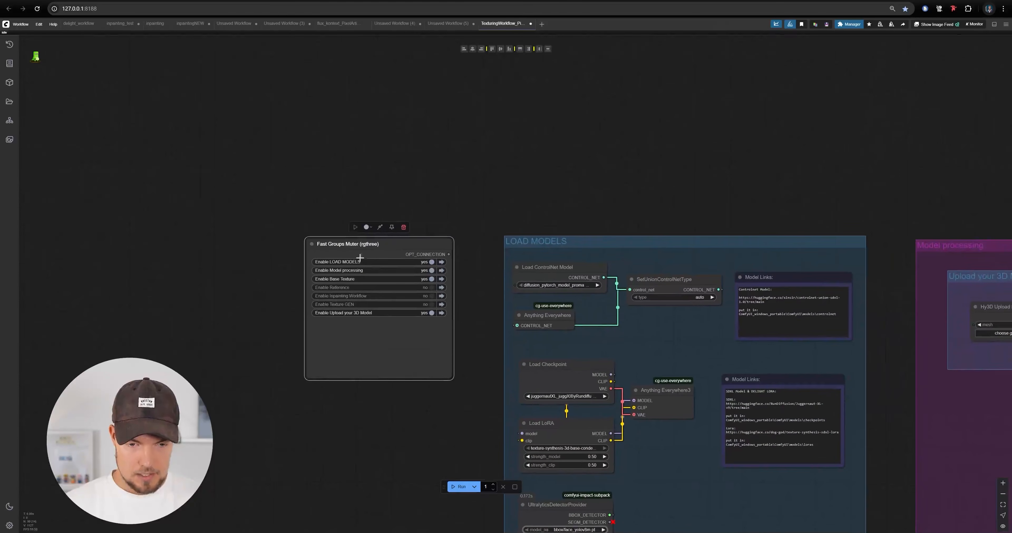
{"action": "scroll", "coordinate": [551, 310], "scroll_direction": "down", "scroll_amount": 5}
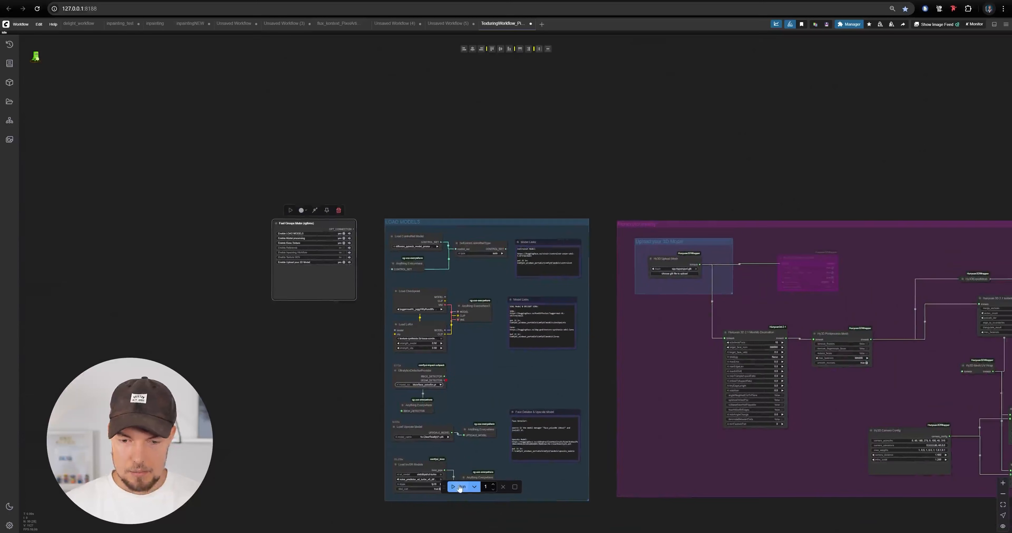
{"action": "left_click", "coordinate": [460, 487]}
{"action": "left_click_drag", "start_coordinate": [587, 337], "coordinate": [317, 312]}
{"action": "scroll", "coordinate": [372, 304], "scroll_direction": "down", "scroll_amount": 4}
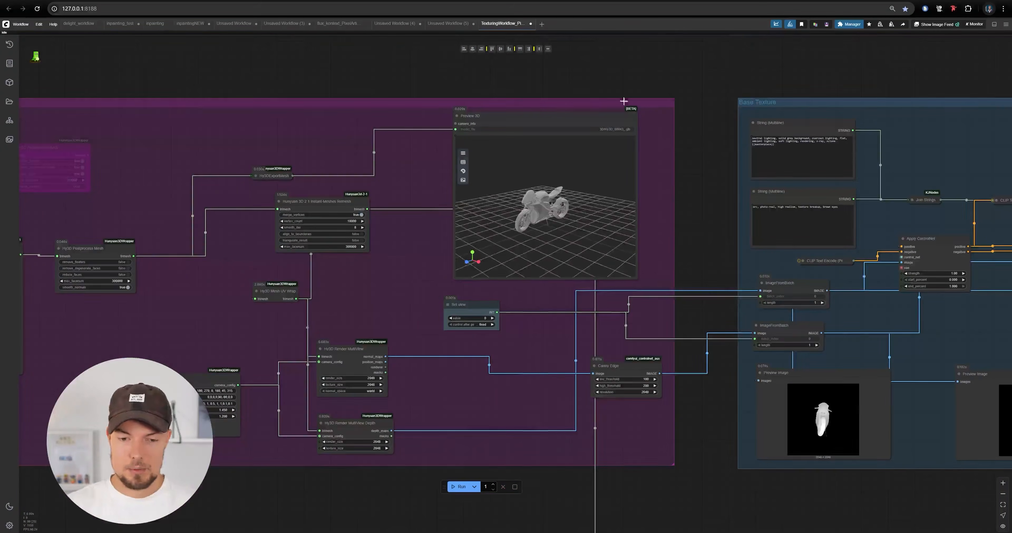
{"action": "scroll", "coordinate": [588, 118], "scroll_direction": "up", "scroll_amount": 8}
{"action": "left_click_drag", "start_coordinate": [489, 256], "coordinate": [679, 184]}
{"action": "scroll", "coordinate": [678, 184], "scroll_direction": "down", "scroll_amount": 8}
{"action": "left_click_drag", "start_coordinate": [675, 239], "coordinate": [548, 179]}
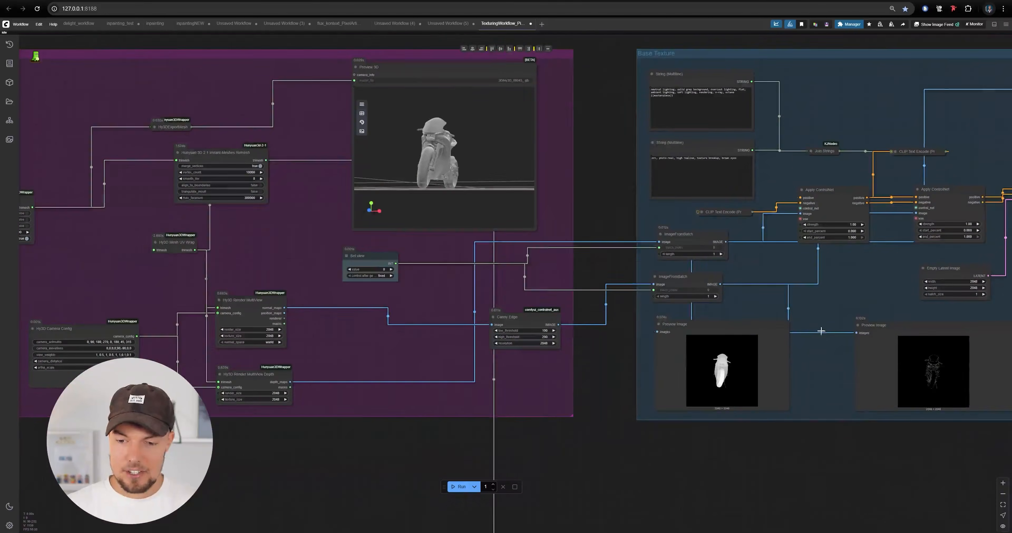
- Examine the motorcycle's depth map and Canny edge previews in the Base Texture group
{"action": "scroll", "coordinate": [743, 399], "scroll_direction": "up", "scroll_amount": 7}
{"action": "left_click_drag", "start_coordinate": [685, 352], "coordinate": [429, 366]}
{"action": "scroll", "coordinate": [617, 345], "scroll_direction": "down", "scroll_amount": 4}
{"action": "left_click_drag", "start_coordinate": [865, 374], "coordinate": [766, 392]}
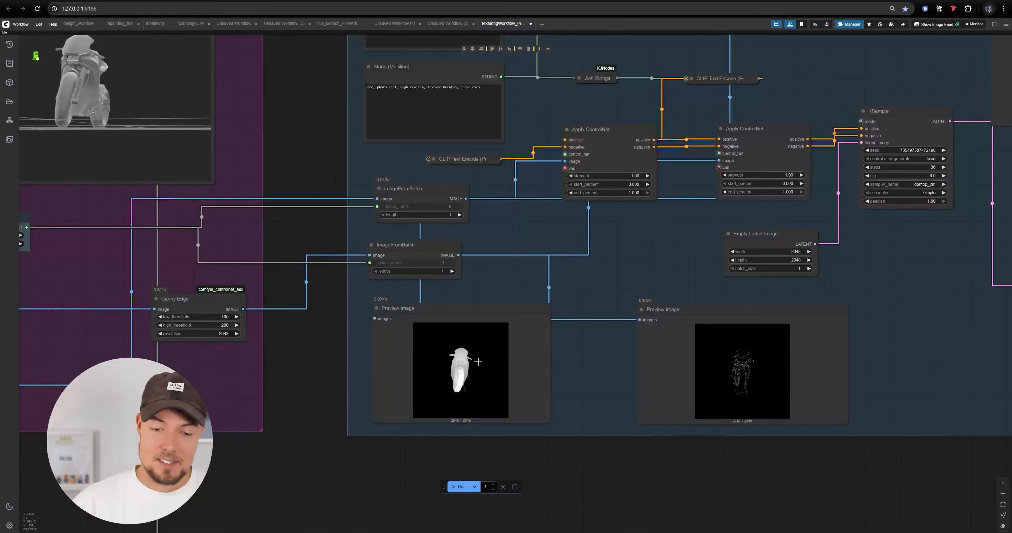
{"action": "scroll", "coordinate": [479, 363], "scroll_direction": "up", "scroll_amount": 3}
{"action": "left_click_drag", "start_coordinate": [841, 331], "coordinate": [629, 320]}
{"action": "scroll", "coordinate": [251, 381], "scroll_direction": "up", "scroll_amount": 1}
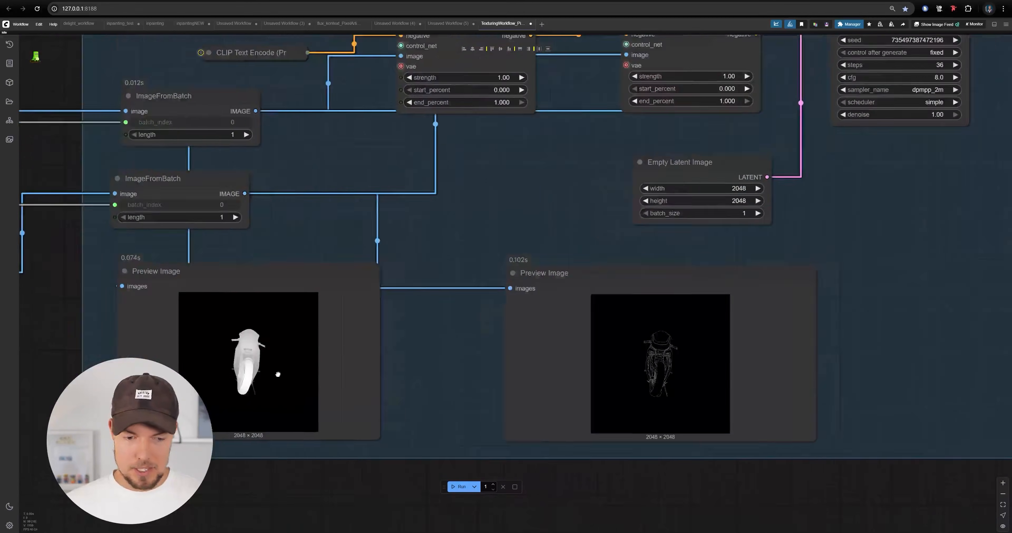
{"action": "scroll", "coordinate": [251, 381], "scroll_direction": "up", "scroll_amount": 5}
{"action": "left_click_drag", "start_coordinate": [251, 381], "coordinate": [505, 338]}
{"action": "scroll", "coordinate": [505, 338], "scroll_direction": "up", "scroll_amount": 1}
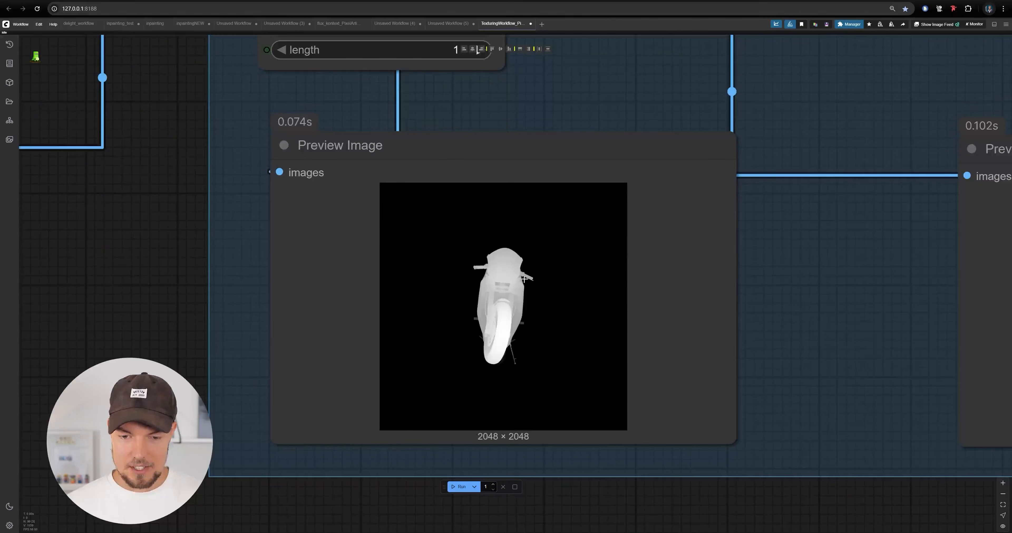
- Set the Set view value to 2 and orbit the motorcycle to a side view in Preview 3D
{"action": "scroll", "coordinate": [439, 318], "scroll_direction": "down", "scroll_amount": 12}
{"action": "left_click_drag", "start_coordinate": [565, 328], "coordinate": [992, 365]}
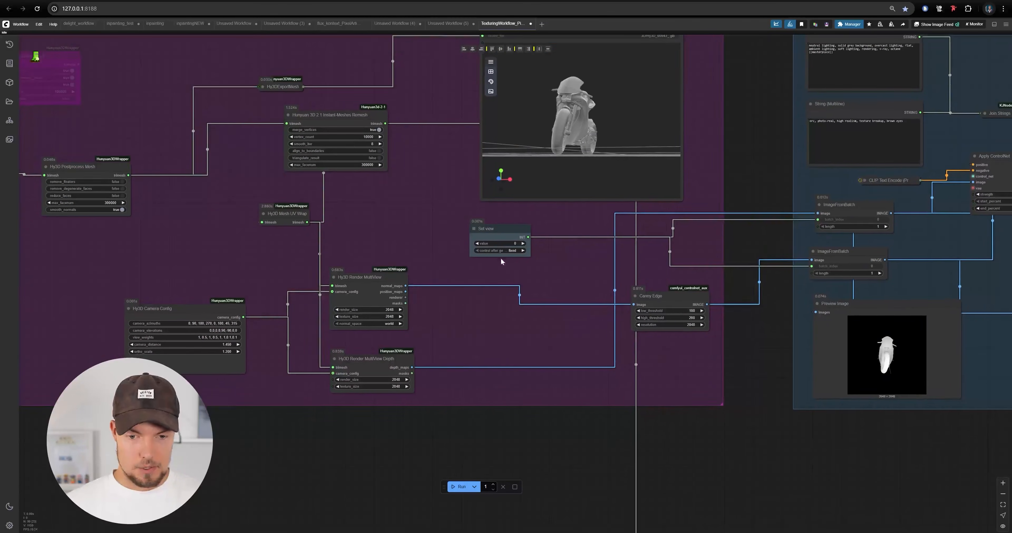
{"action": "left_click_drag", "start_coordinate": [502, 258], "coordinate": [492, 267]}
{"action": "left_click_drag", "start_coordinate": [551, 256], "coordinate": [439, 276]}
{"action": "scroll", "coordinate": [439, 275], "scroll_direction": "up", "scroll_amount": 8}
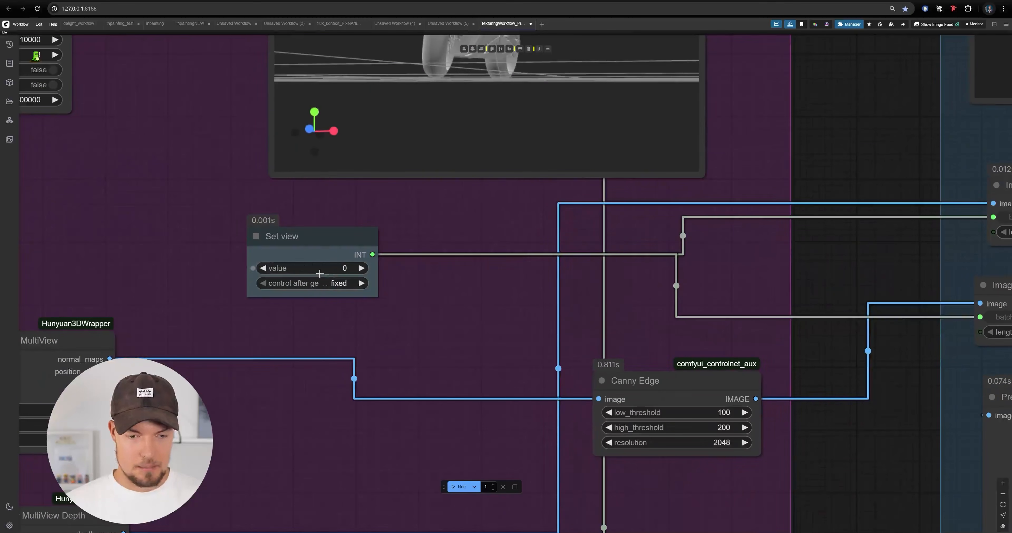
{"action": "left_click_drag", "start_coordinate": [500, 317], "coordinate": [590, 346]}
{"action": "left_click_drag", "start_coordinate": [544, 312], "coordinate": [512, 411]}
{"action": "left_click_drag", "start_coordinate": [481, 128], "coordinate": [537, 114]}
{"action": "left_click_drag", "start_coordinate": [511, 411], "coordinate": [469, 430]}
{"action": "scroll", "coordinate": [330, 422], "scroll_direction": "down", "scroll_amount": 4}
{"action": "left_click_drag", "start_coordinate": [330, 422], "coordinate": [450, 264]}
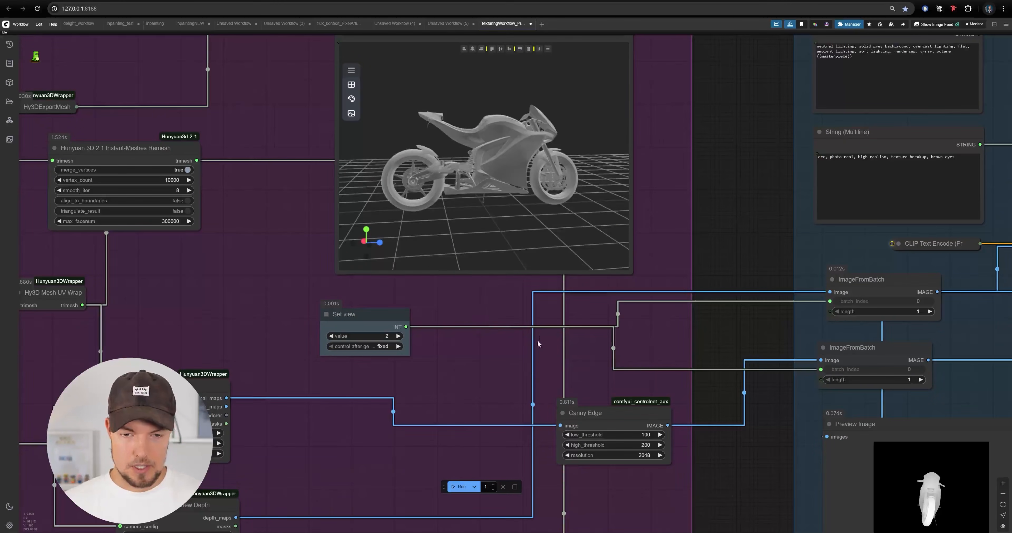
{"action": "mouse_move", "coordinate": [484, 152]}
{"action": "left_mouse_down"}
{"action": "mouse_move", "coordinate": [491, 189]}
{"action": "mouse_move", "coordinate": [485, 155]}
{"action": "left_mouse_up"}
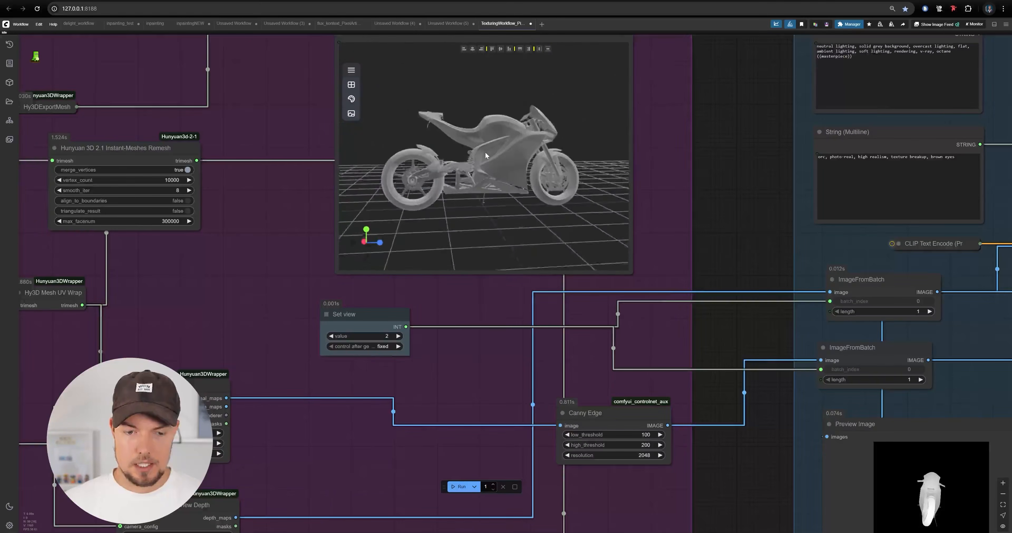
- Replace "orc" with "motorbike" at the start of the second Base Texture prompt
{"action": "scroll", "coordinate": [86, 244], "scroll_direction": "down", "scroll_amount": 8}
{"action": "scroll", "coordinate": [484, 173], "scroll_direction": "up", "scroll_amount": 14}
{"action": "left_click_drag", "start_coordinate": [621, 257], "coordinate": [819, 160]}
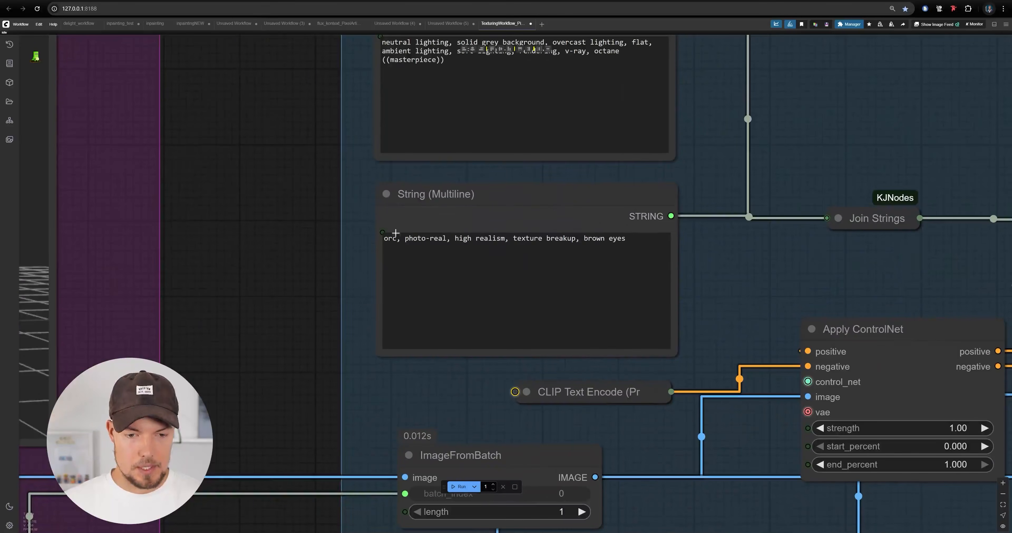
{"action": "type", "text": "motorb"}
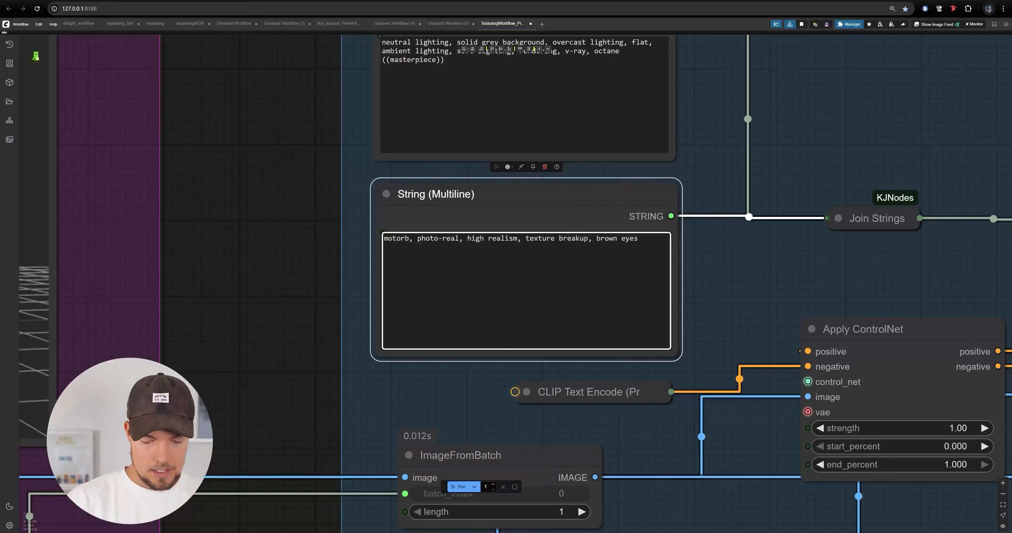
{"action": "left_click_drag", "start_coordinate": [894, 278], "coordinate": [692, 311]}
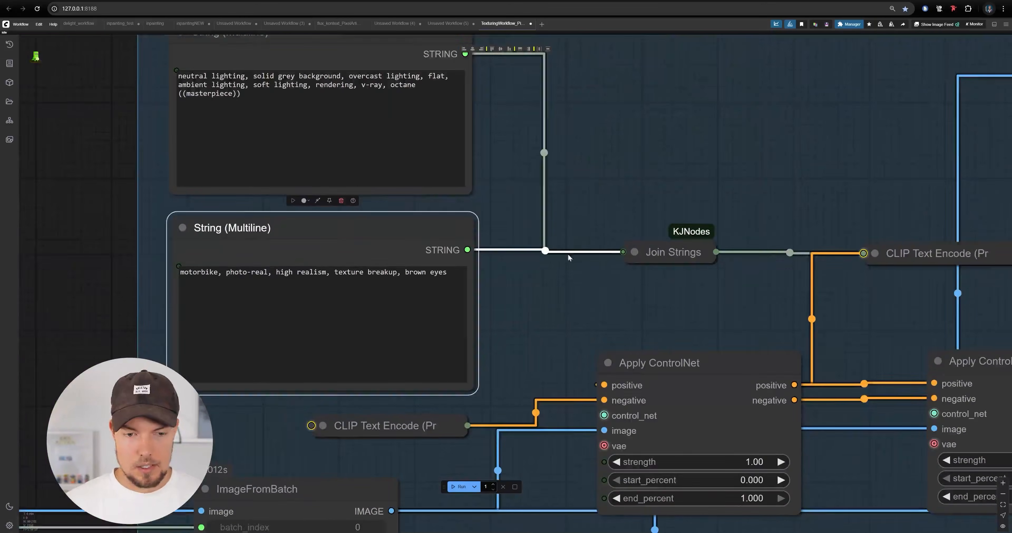
- Run the workflow and check which side of the motorcycle the depth and Canny previews show
{"action": "scroll", "coordinate": [550, 236], "scroll_direction": "down", "scroll_amount": 9}
{"action": "scroll", "coordinate": [562, 259], "scroll_direction": "down", "scroll_amount": 5}
{"action": "left_click", "coordinate": [456, 487]}
{"action": "scroll", "coordinate": [581, 429], "scroll_direction": "up", "scroll_amount": 7}
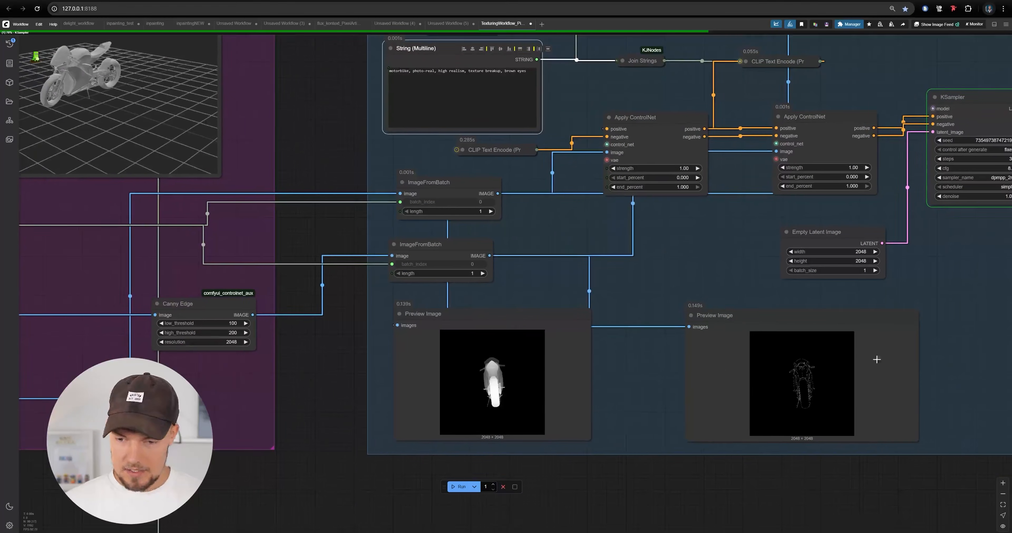
{"action": "left_click_drag", "start_coordinate": [701, 420], "coordinate": [680, 437]}
- Try a different Set view value and queue another run to refresh the depth preview
{"action": "left_click_drag", "start_coordinate": [502, 383], "coordinate": [766, 371]}
{"action": "scroll", "coordinate": [670, 383], "scroll_direction": "down", "scroll_amount": 3}
{"action": "scroll", "coordinate": [365, 286], "scroll_direction": "up", "scroll_amount": 4}
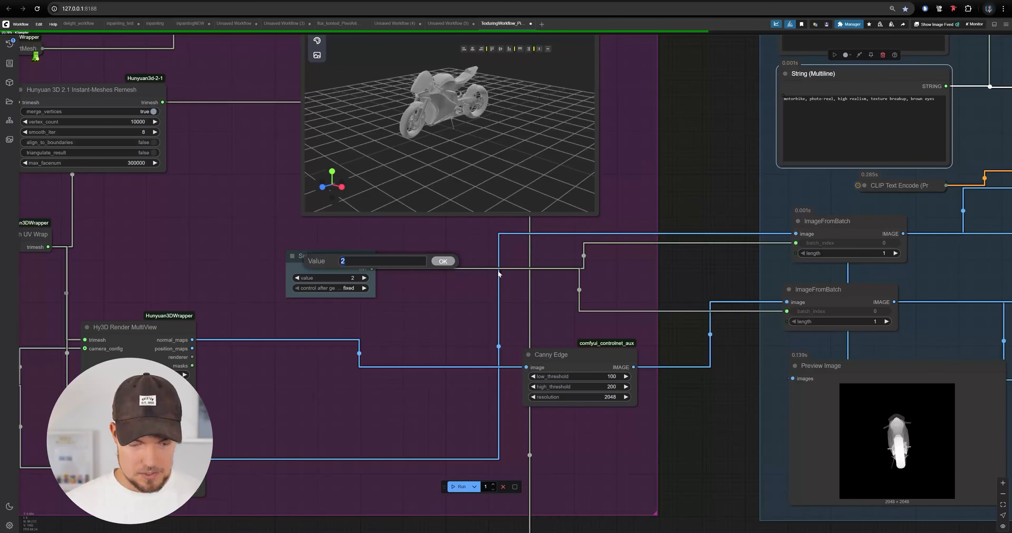
{"action": "left_click", "coordinate": [454, 489]}
{"action": "left_click_drag", "start_coordinate": [745, 416], "coordinate": [711, 360]}
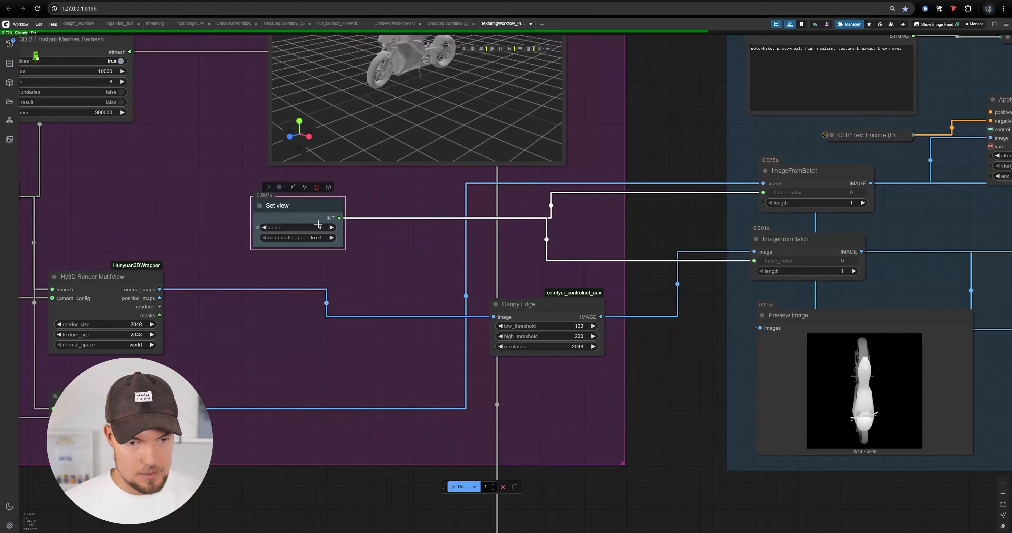
- Set the Set view value to 1, run the workflow and check the motorcycle's depth and Canny previews
{"action": "type", "text": "4"}
{"action": "key", "text": "Return"}
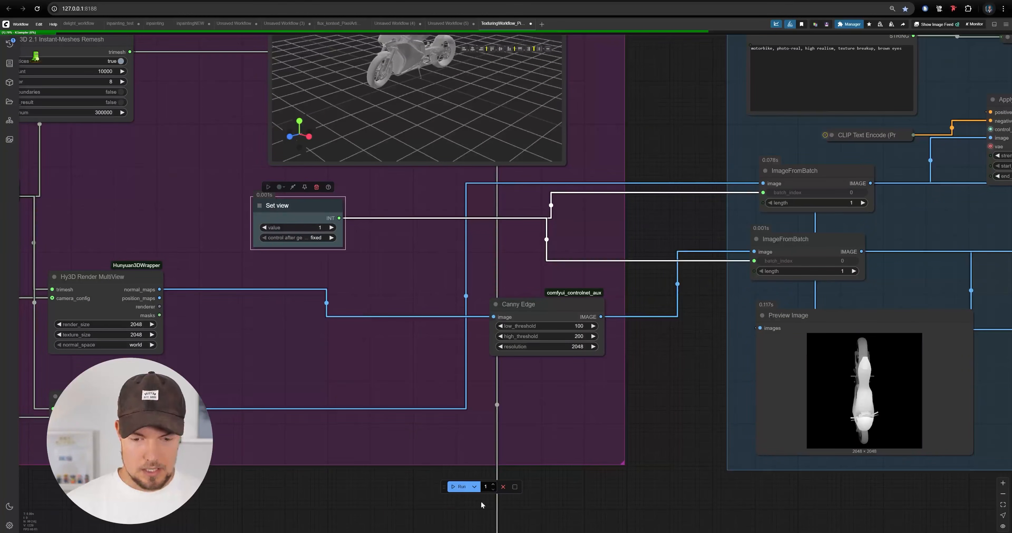
{"action": "left_click", "coordinate": [471, 488]}
{"action": "left_click_drag", "start_coordinate": [664, 405], "coordinate": [459, 382]}
{"action": "scroll", "coordinate": [459, 382], "scroll_direction": "down", "scroll_amount": 3}
{"action": "scroll", "coordinate": [570, 383], "scroll_direction": "up", "scroll_amount": 8}
{"action": "left_click_drag", "start_coordinate": [685, 344], "coordinate": [347, 318]}
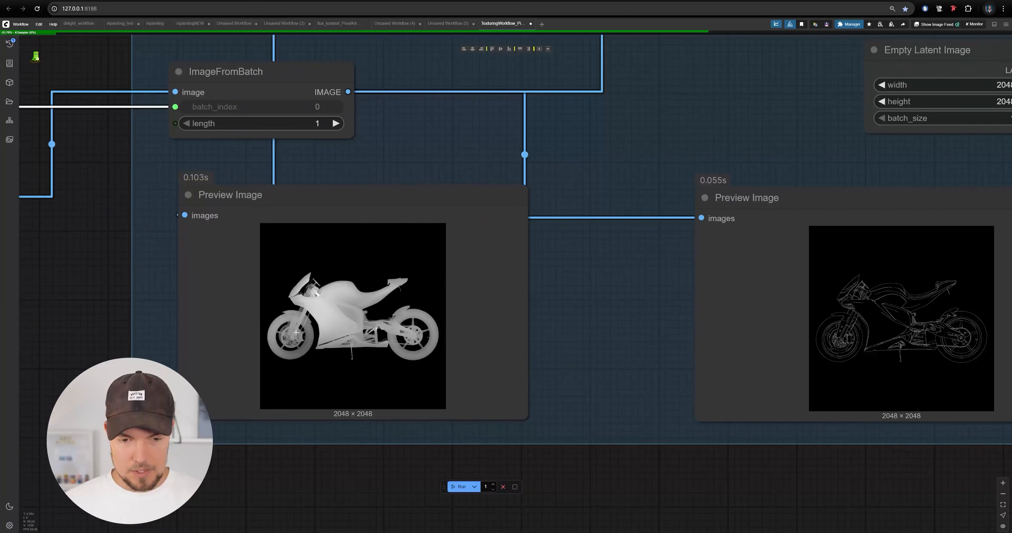
- Review the Base Texture group during sampling and interrupt the running generation
{"action": "scroll", "coordinate": [581, 364], "scroll_direction": "down", "scroll_amount": 6}
{"action": "left_click_drag", "start_coordinate": [581, 364], "coordinate": [943, 431]}
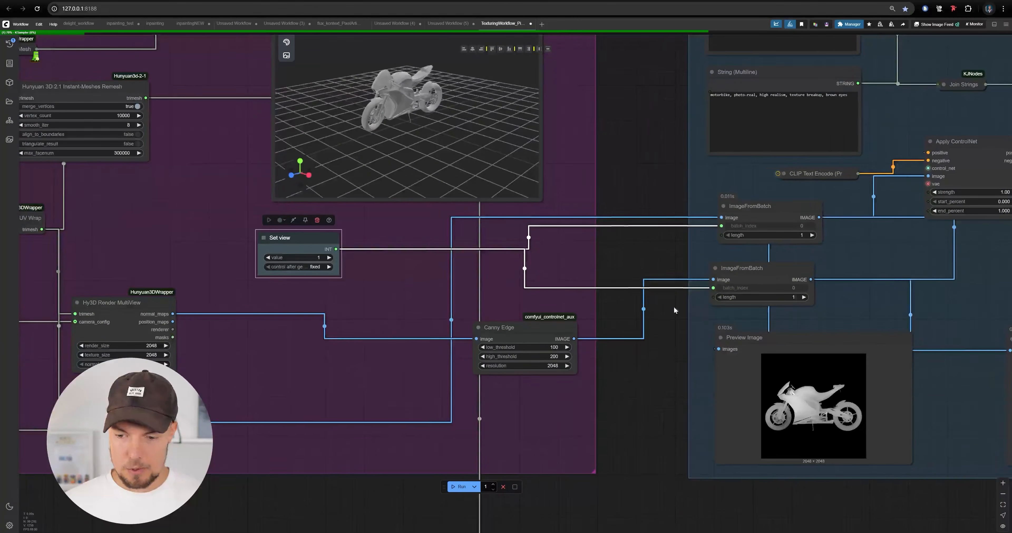
{"action": "left_click_drag", "start_coordinate": [674, 310], "coordinate": [402, 302]}
{"action": "scroll", "coordinate": [402, 302], "scroll_direction": "down", "scroll_amount": 5}
{"action": "left_click_drag", "start_coordinate": [819, 305], "coordinate": [685, 345]}
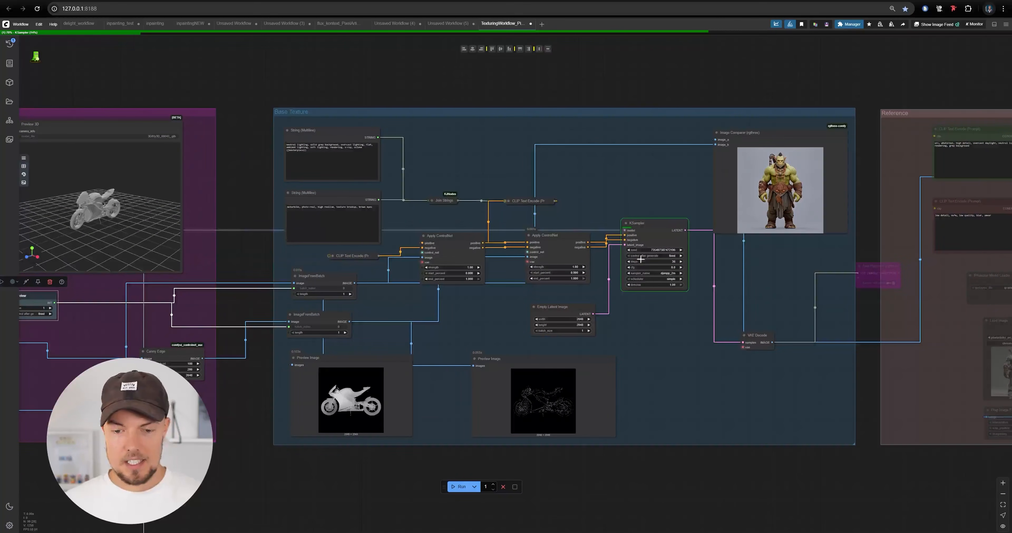
{"action": "left_click_drag", "start_coordinate": [543, 381], "coordinate": [663, 352]}
{"action": "scroll", "coordinate": [661, 355], "scroll_direction": "up", "scroll_amount": 3}
{"action": "left_click_drag", "start_coordinate": [535, 447], "coordinate": [534, 472]}
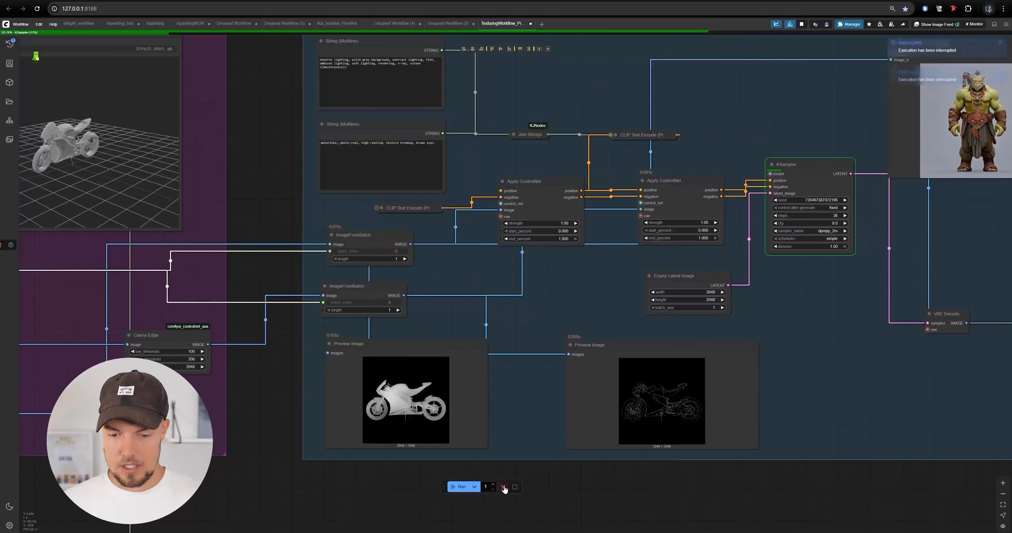
{"action": "scroll", "coordinate": [545, 466], "scroll_direction": "down", "scroll_amount": 6}
{"action": "scroll", "coordinate": [469, 409], "scroll_direction": "up", "scroll_amount": 8}
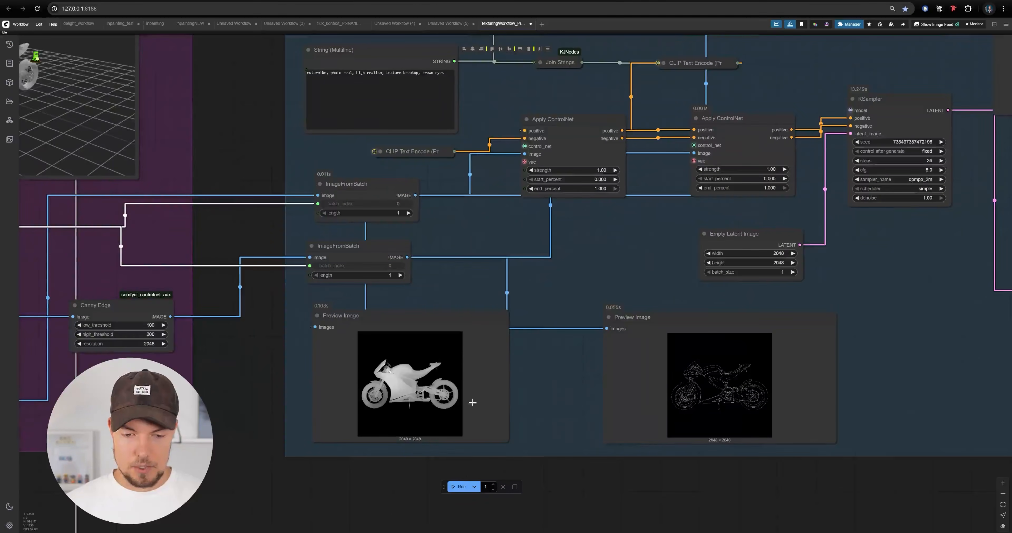
- Run the workflow to generate the motorcycle's base texture and follow the sampling in the Base Texture group
{"action": "left_click_drag", "start_coordinate": [391, 391], "coordinate": [446, 351]}
{"action": "scroll", "coordinate": [445, 351], "scroll_direction": "up", "scroll_amount": 6}
{"action": "scroll", "coordinate": [435, 324], "scroll_direction": "down", "scroll_amount": 11}
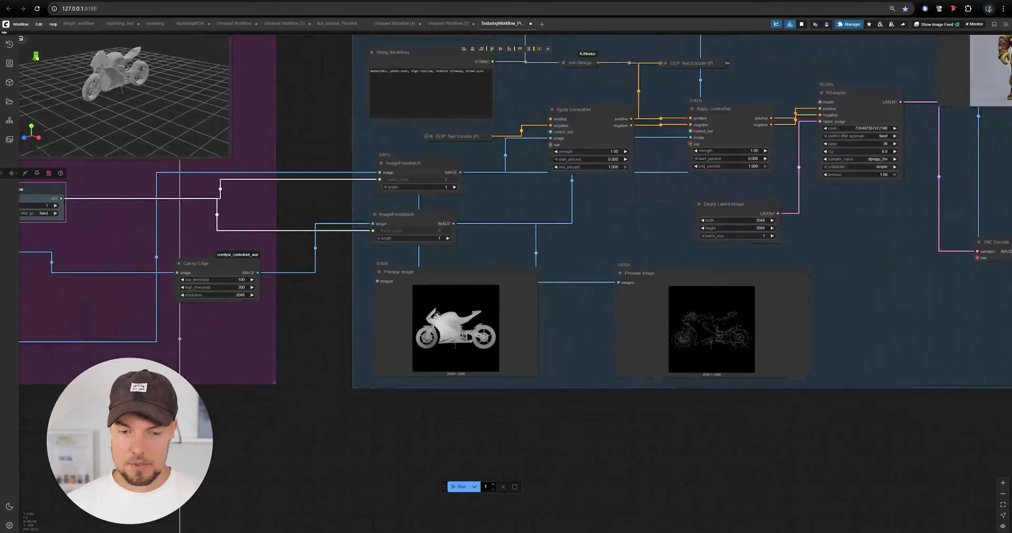
{"action": "key", "text": "ctrl+Return"}
{"action": "left_click_drag", "start_coordinate": [724, 392], "coordinate": [611, 411]}
{"action": "scroll", "coordinate": [623, 326], "scroll_direction": "up", "scroll_amount": 3}
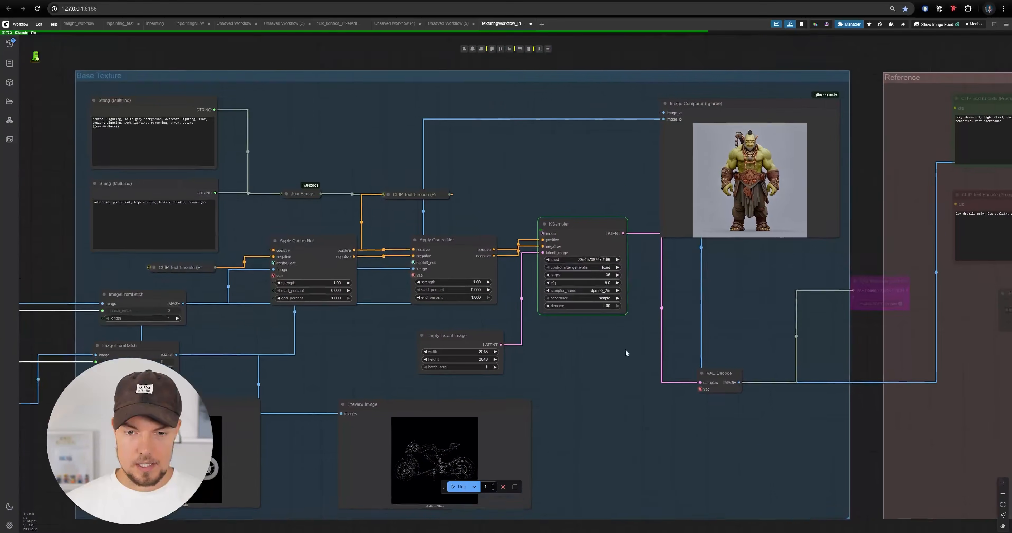
{"action": "left_click_drag", "start_coordinate": [751, 307], "coordinate": [781, 305]}
{"action": "scroll", "coordinate": [723, 323], "scroll_direction": "down", "scroll_amount": 3}
{"action": "scroll", "coordinate": [776, 261], "scroll_direction": "up", "scroll_amount": 3}
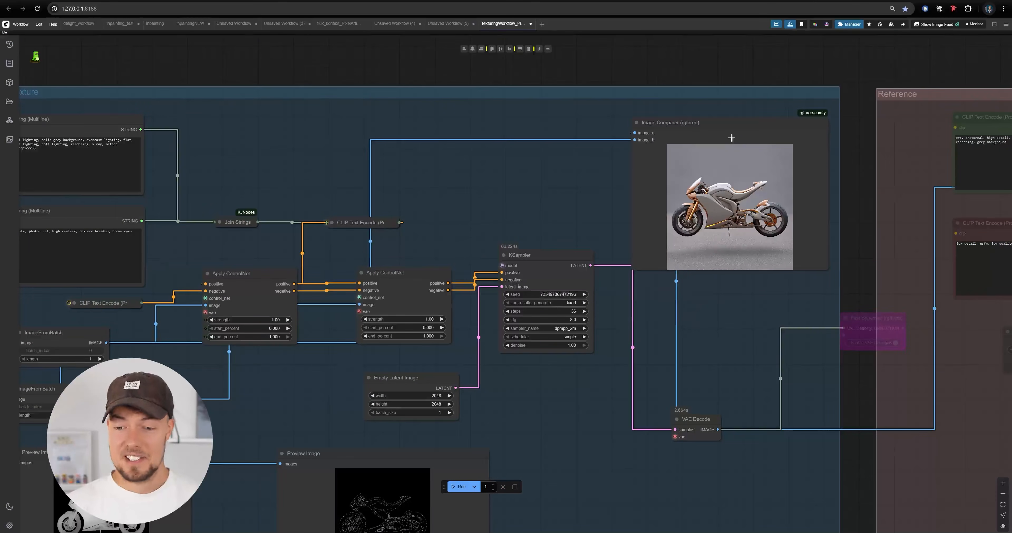
- Compare the generated motorcycle texture with the depth image in the Base Texture group's Image Comparer
{"action": "scroll", "coordinate": [762, 169], "scroll_direction": "up", "scroll_amount": 14}
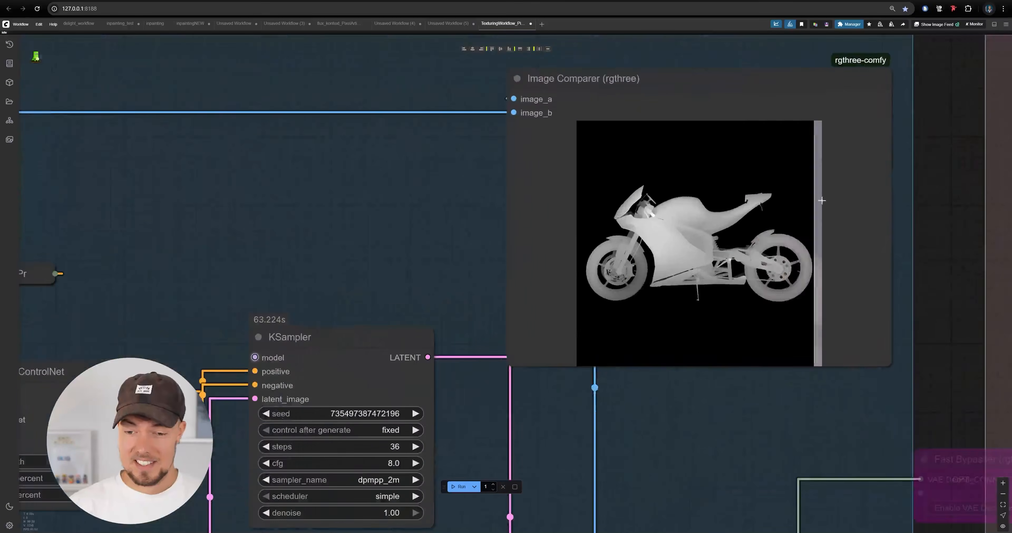
{"action": "left_click_drag", "start_coordinate": [704, 200], "coordinate": [603, 186]}
{"action": "scroll", "coordinate": [517, 183], "scroll_direction": "down", "scroll_amount": 5}
{"action": "scroll", "coordinate": [376, 175], "scroll_direction": "up", "scroll_amount": 4}
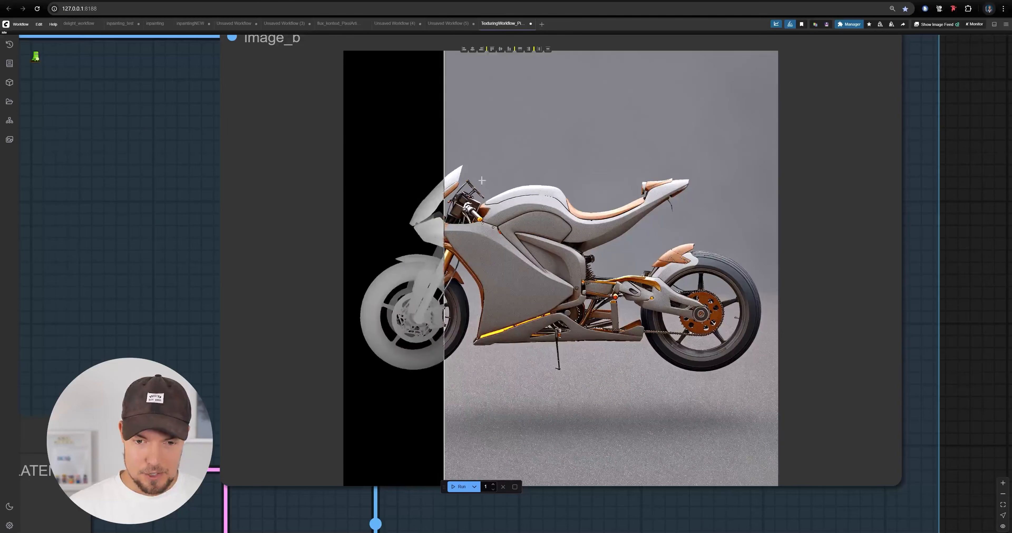
{"action": "scroll", "coordinate": [432, 191], "scroll_direction": "up", "scroll_amount": 1}
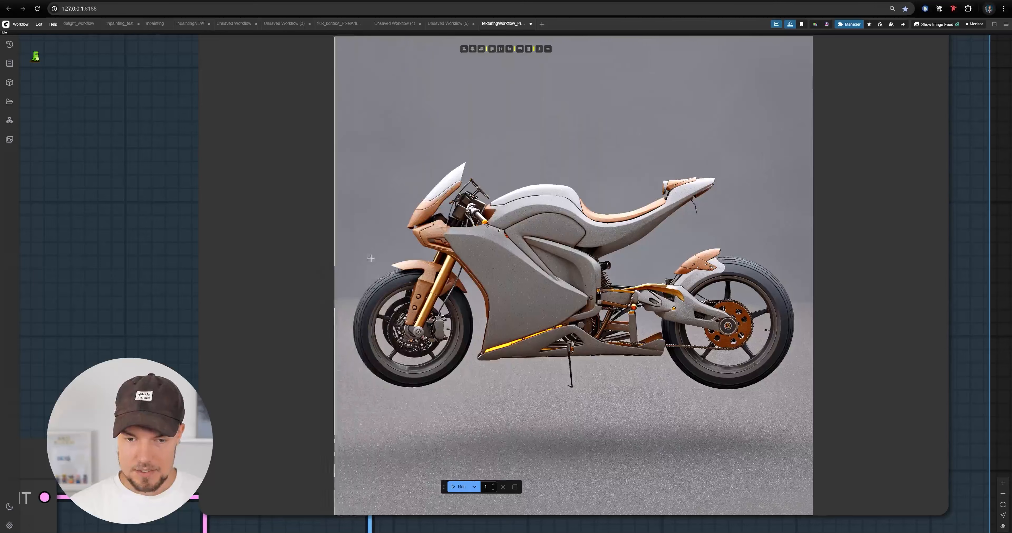
{"action": "scroll", "coordinate": [303, 218], "scroll_direction": "down", "scroll_amount": 12}
{"action": "scroll", "coordinate": [368, 247], "scroll_direction": "down", "scroll_amount": 10}
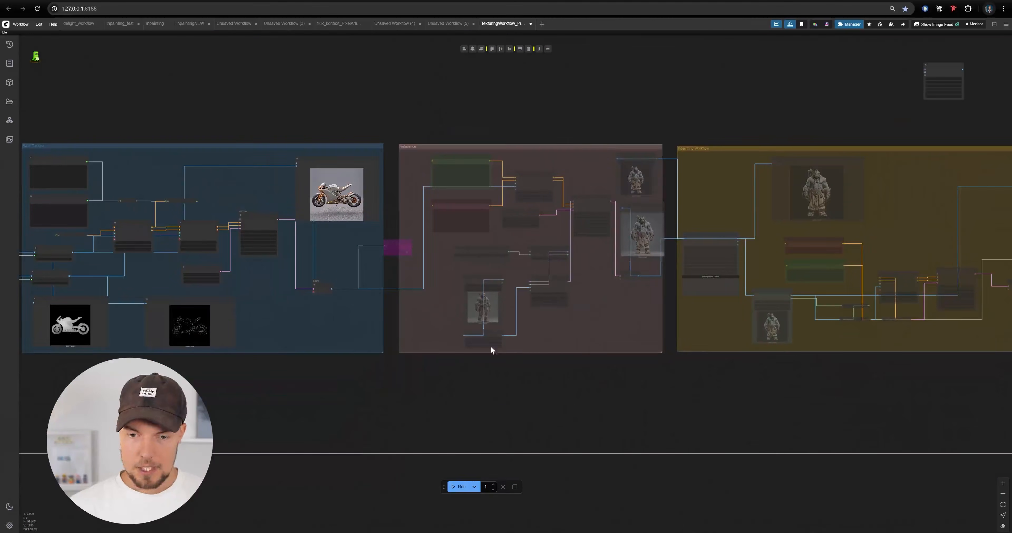
- Enable the Reference group in the Fast Groups Muter
{"action": "left_click_drag", "start_coordinate": [257, 176], "coordinate": [295, 205]}
{"action": "scroll", "coordinate": [440, 181], "scroll_direction": "up", "scroll_amount": 8}
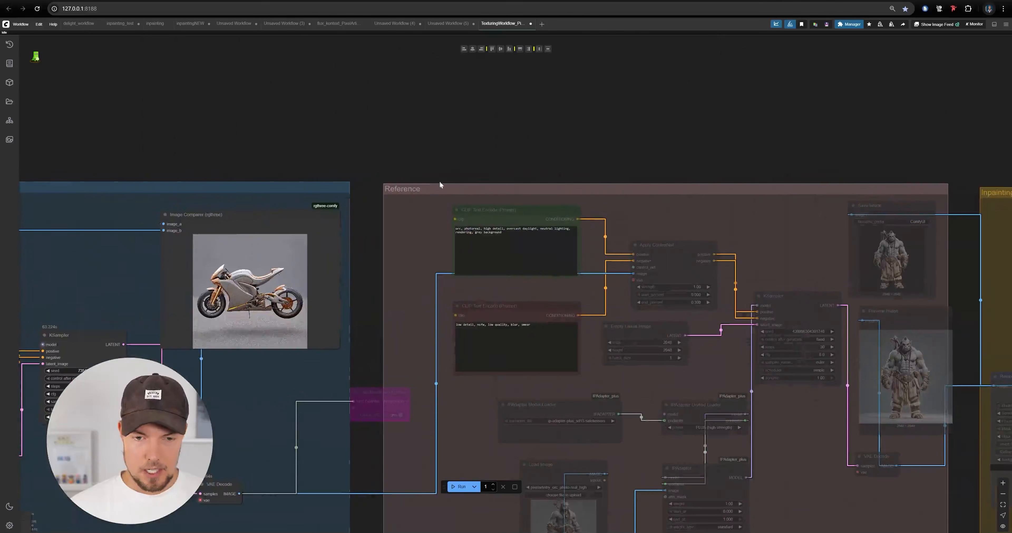
{"action": "scroll", "coordinate": [395, 176], "scroll_direction": "down", "scroll_amount": 12}
{"action": "scroll", "coordinate": [688, 177], "scroll_direction": "up", "scroll_amount": 8}
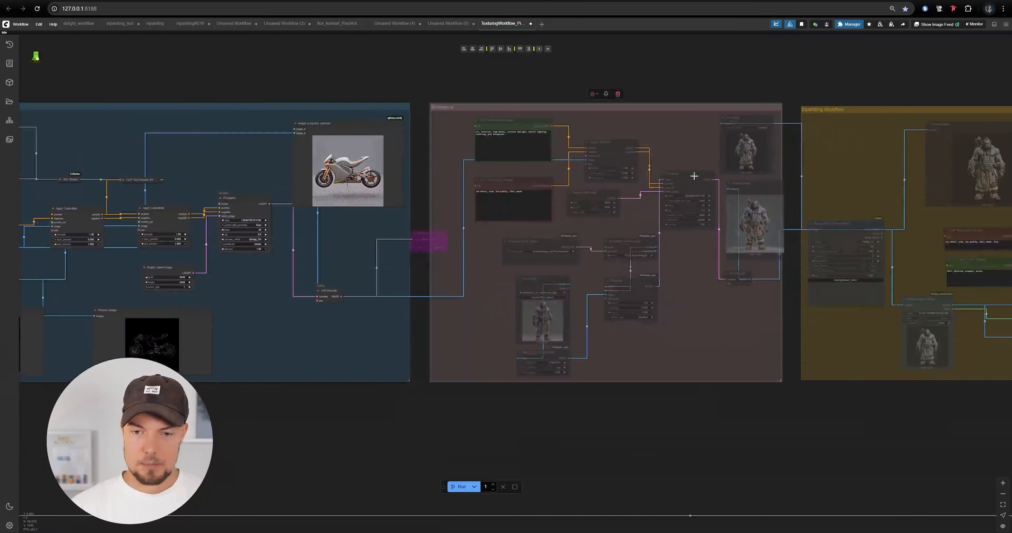
{"action": "scroll", "coordinate": [648, 169], "scroll_direction": "down", "scroll_amount": 6}
{"action": "left_click_drag", "start_coordinate": [591, 119], "coordinate": [795, 146]}
{"action": "left_click_drag", "start_coordinate": [113, 124], "coordinate": [714, 133]}
{"action": "scroll", "coordinate": [511, 180], "scroll_direction": "up", "scroll_amount": 20}
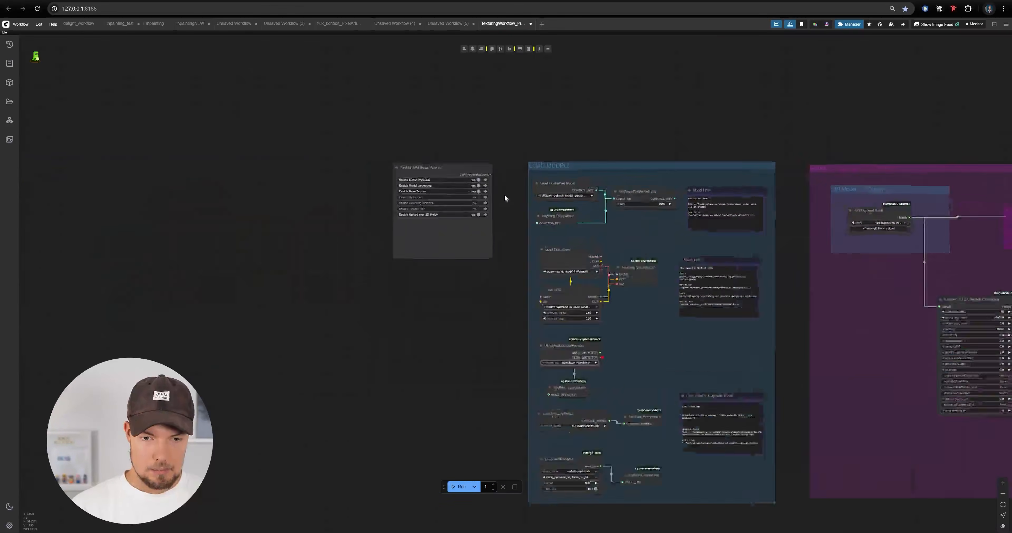
{"action": "left_click", "coordinate": [394, 200]}
{"action": "scroll", "coordinate": [562, 244], "scroll_direction": "down", "scroll_amount": 6}
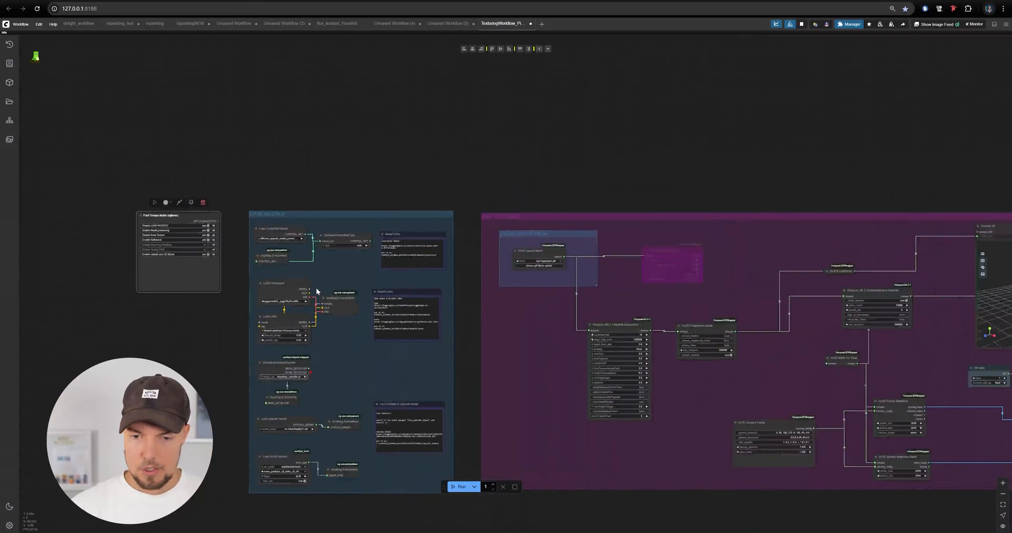
- Load damon_hypersport_2.jpg as the reference image in the Reference group's Load Image node
{"action": "scroll", "coordinate": [316, 291], "scroll_direction": "down", "scroll_amount": 6}
{"action": "left_click_drag", "start_coordinate": [678, 361], "coordinate": [266, 318]}
{"action": "scroll", "coordinate": [710, 277], "scroll_direction": "up", "scroll_amount": 8}
{"action": "left_click_drag", "start_coordinate": [778, 314], "coordinate": [446, 251]}
{"action": "scroll", "coordinate": [487, 289], "scroll_direction": "up", "scroll_amount": 6}
{"action": "scroll", "coordinate": [487, 289], "scroll_direction": "up", "scroll_amount": 5}
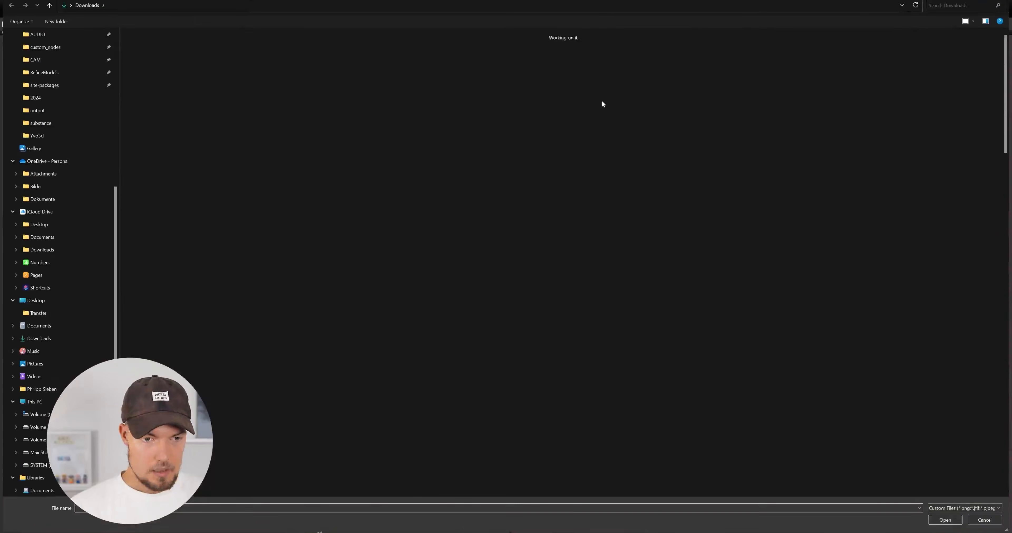
{"action": "double_click", "coordinate": [166, 97]}
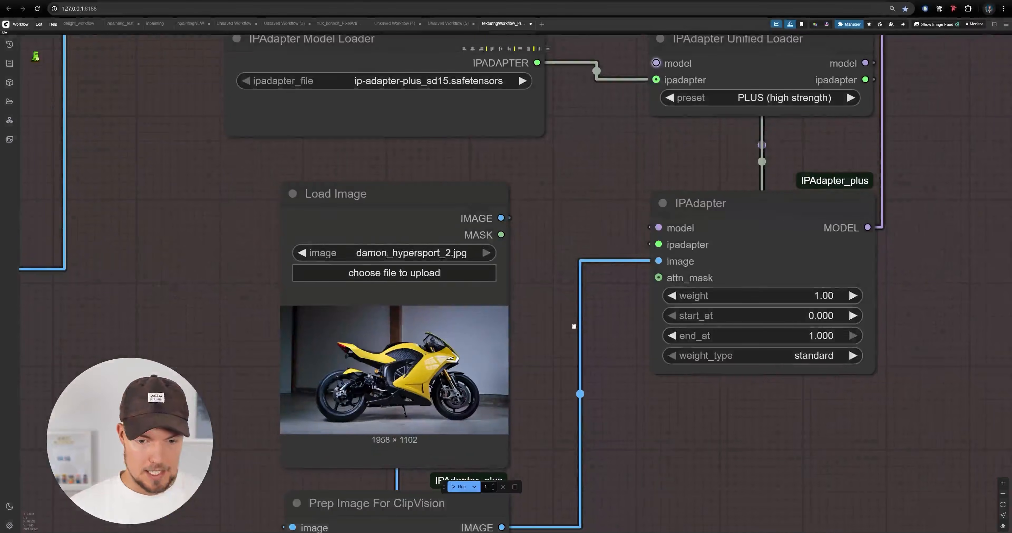
{"action": "scroll", "coordinate": [370, 300], "scroll_direction": "up", "scroll_amount": 4}
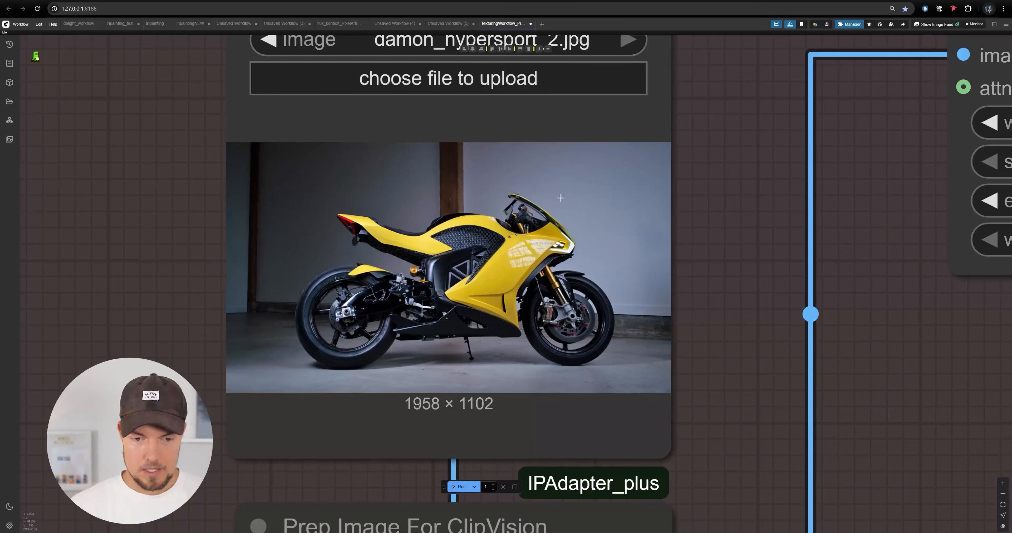
- Replace "orc" with a motorcycle term in the Reference group's positive prompt
{"action": "scroll", "coordinate": [511, 260], "scroll_direction": "down", "scroll_amount": 12}
{"action": "left_click_drag", "start_coordinate": [623, 284], "coordinate": [723, 296]}
{"action": "left_click_drag", "start_coordinate": [421, 170], "coordinate": [444, 298]}
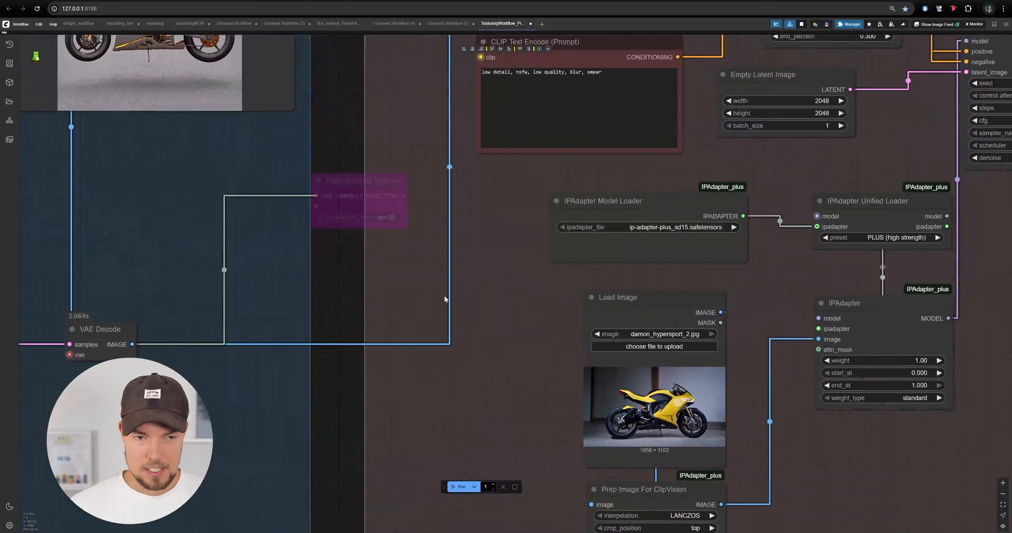
{"action": "scroll", "coordinate": [444, 298], "scroll_direction": "down", "scroll_amount": 4}
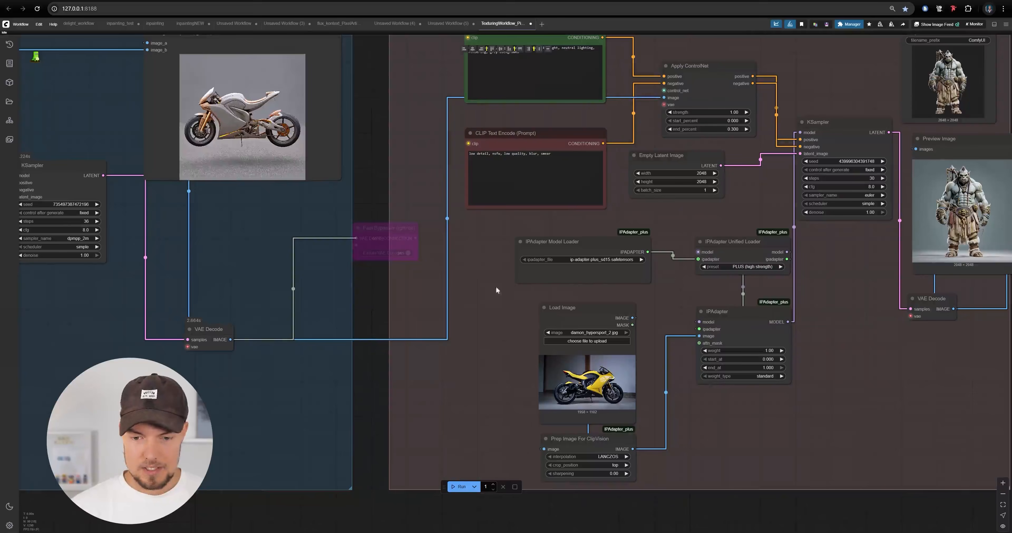
{"action": "left_click_drag", "start_coordinate": [630, 425], "coordinate": [350, 400]}
{"action": "left_click_drag", "start_coordinate": [204, 95], "coordinate": [368, 172]}
{"action": "scroll", "coordinate": [387, 63], "scroll_direction": "up", "scroll_amount": 8}
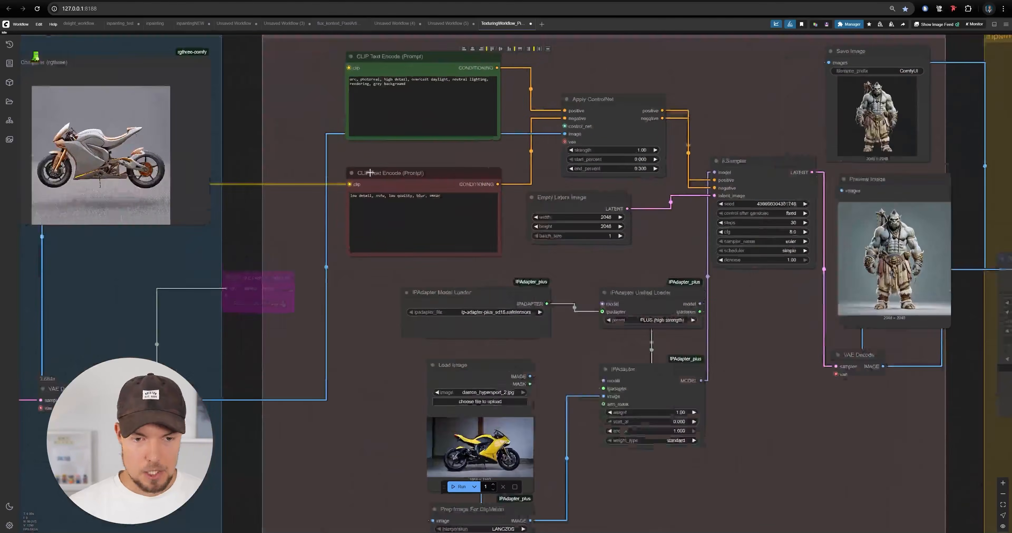
{"action": "double_click", "coordinate": [320, 108]}
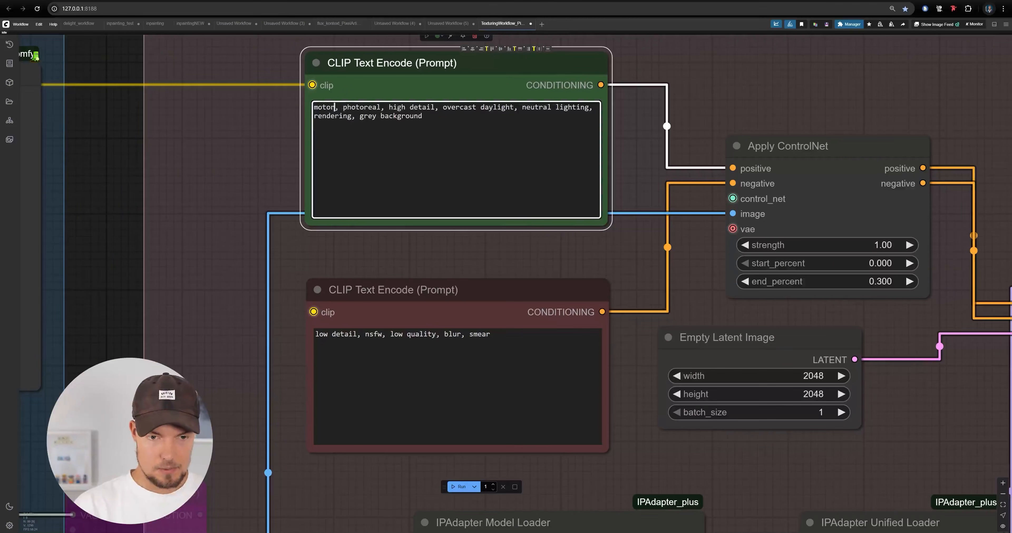
{"action": "type", "text": "motor"}
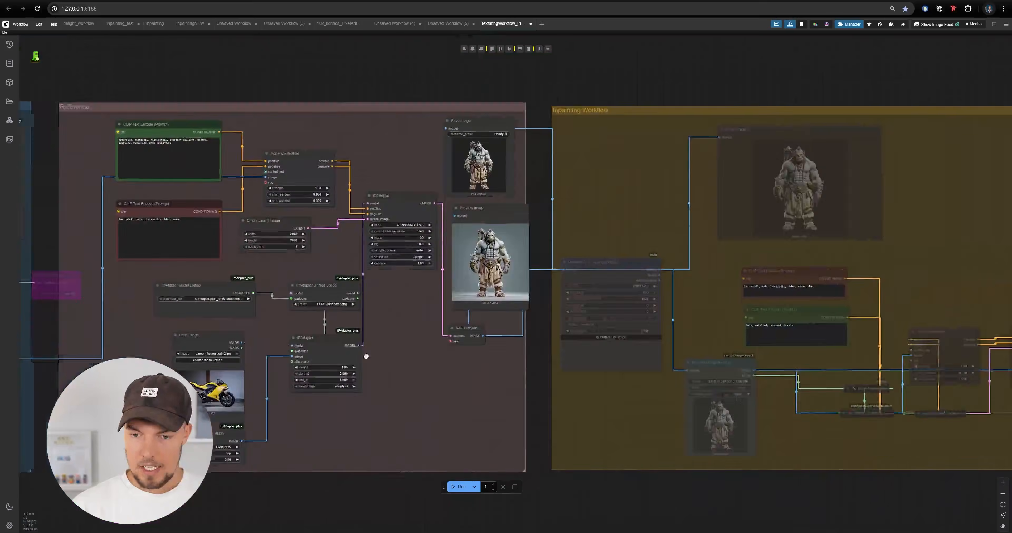
- Review the multiview and upscaled motorcycle images in the texture generation group
{"action": "left_click_drag", "start_coordinate": [950, 352], "coordinate": [654, 235]}
{"action": "scroll", "coordinate": [410, 233], "scroll_direction": "down", "scroll_amount": 2}
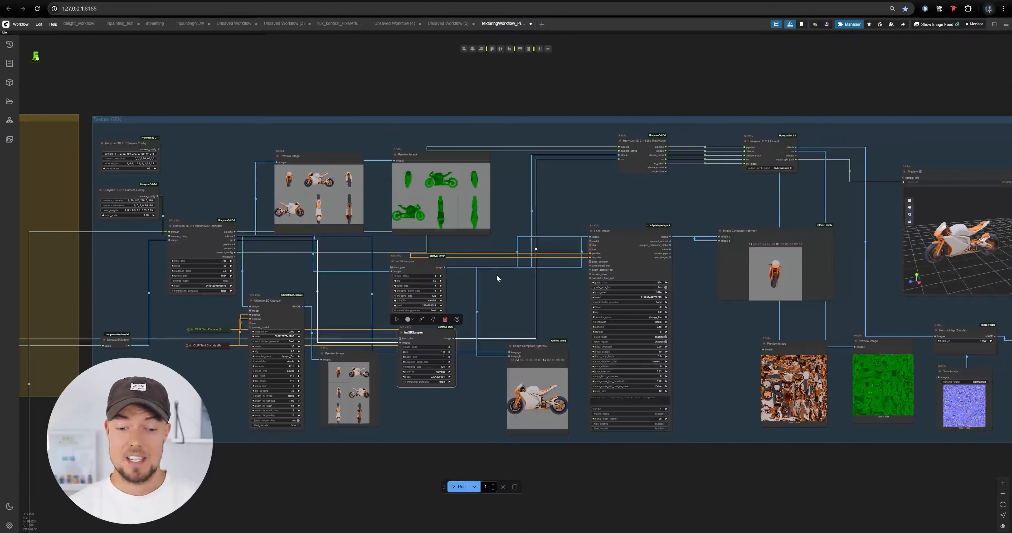
{"action": "scroll", "coordinate": [508, 245], "scroll_direction": "down", "scroll_amount": 5}
{"action": "scroll", "coordinate": [375, 247], "scroll_direction": "up", "scroll_amount": 10}
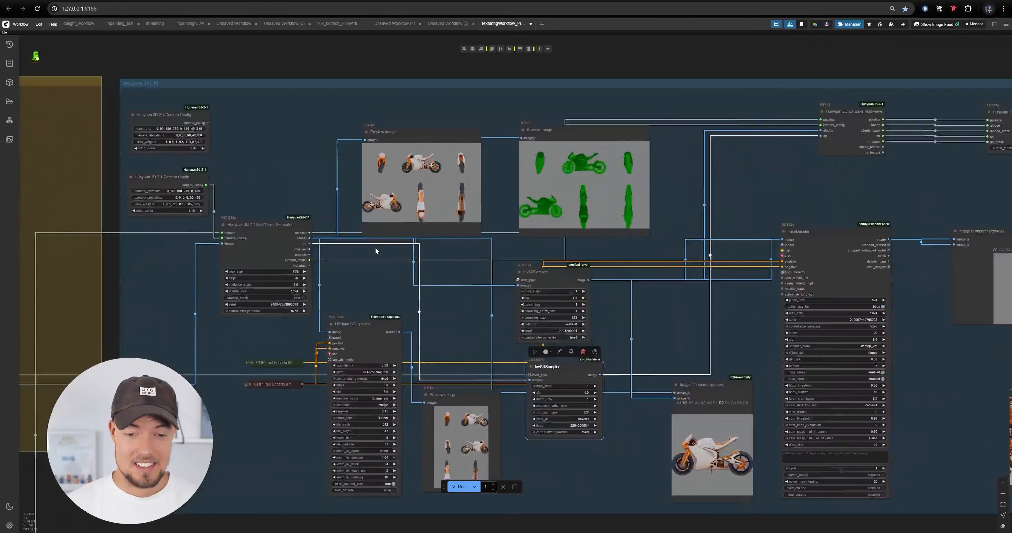
{"action": "scroll", "coordinate": [430, 351], "scroll_direction": "down", "scroll_amount": 5}
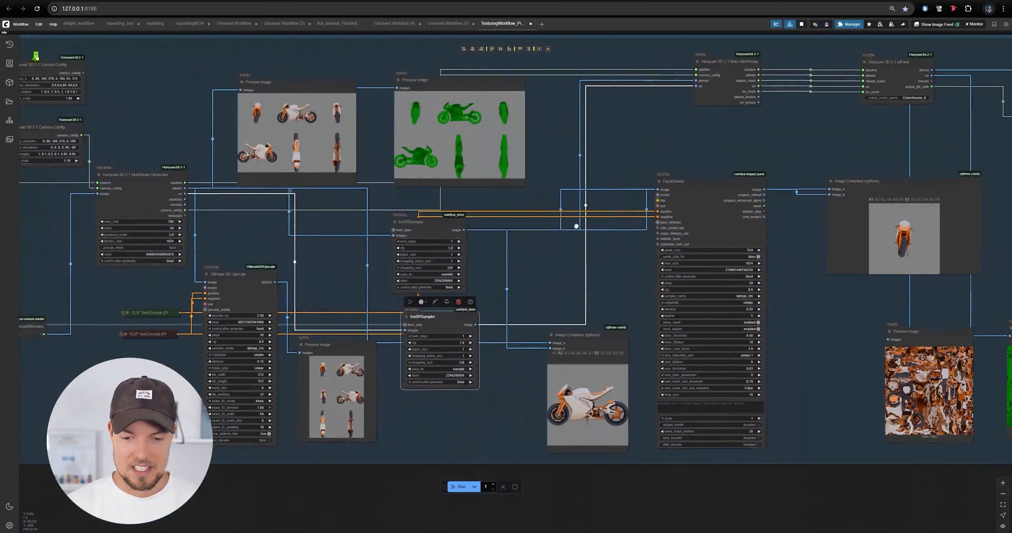
- Inspect the textured motorcycle from several angles in the Preview 3D node
{"action": "left_click_drag", "start_coordinate": [589, 181], "coordinate": [95, 260]}
{"action": "scroll", "coordinate": [770, 275], "scroll_direction": "up", "scroll_amount": 2}
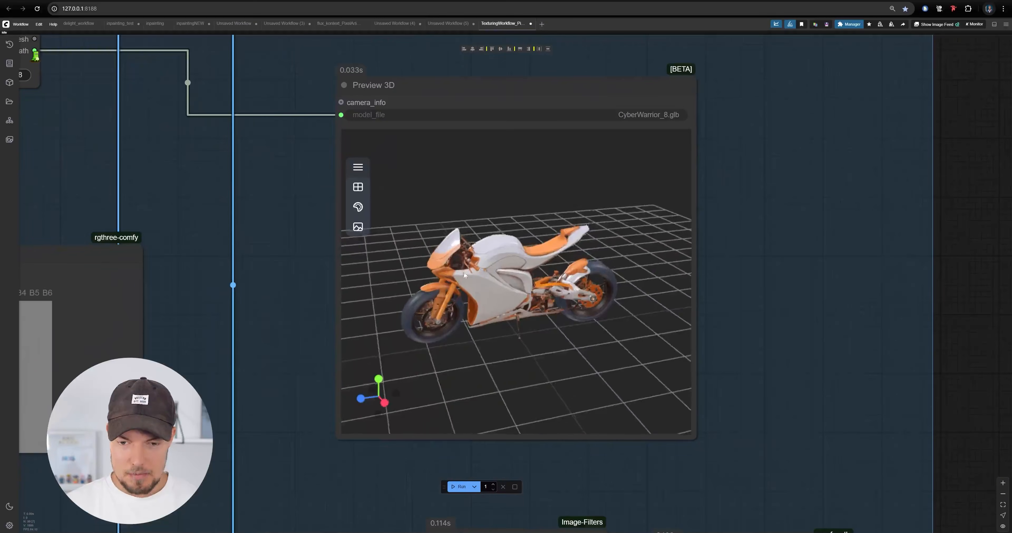
{"action": "left_click_drag", "start_coordinate": [463, 271], "coordinate": [612, 270]}
{"action": "mouse_move", "coordinate": [484, 280]}
{"action": "left_mouse_down"}
{"action": "mouse_move", "coordinate": [598, 282]}
{"action": "mouse_move", "coordinate": [654, 269]}
{"action": "mouse_move", "coordinate": [503, 277]}
{"action": "left_mouse_up"}
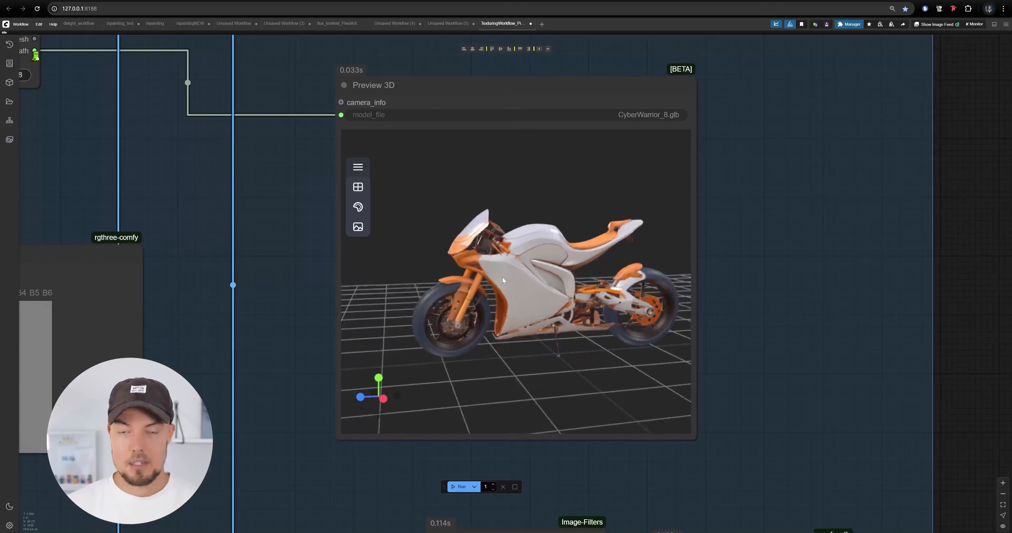
{"action": "left_click_drag", "start_coordinate": [557, 280], "coordinate": [255, 261]}
- Examine the upscaled side view of the motorcycle closely in the Image Comparer
{"action": "scroll", "coordinate": [255, 261], "scroll_direction": "down", "scroll_amount": 6}
{"action": "left_click_drag", "start_coordinate": [49, 393], "coordinate": [536, 316]}
{"action": "left_click_drag", "start_coordinate": [141, 493], "coordinate": [388, 377]}
{"action": "scroll", "coordinate": [388, 377], "scroll_direction": "up", "scroll_amount": 20}
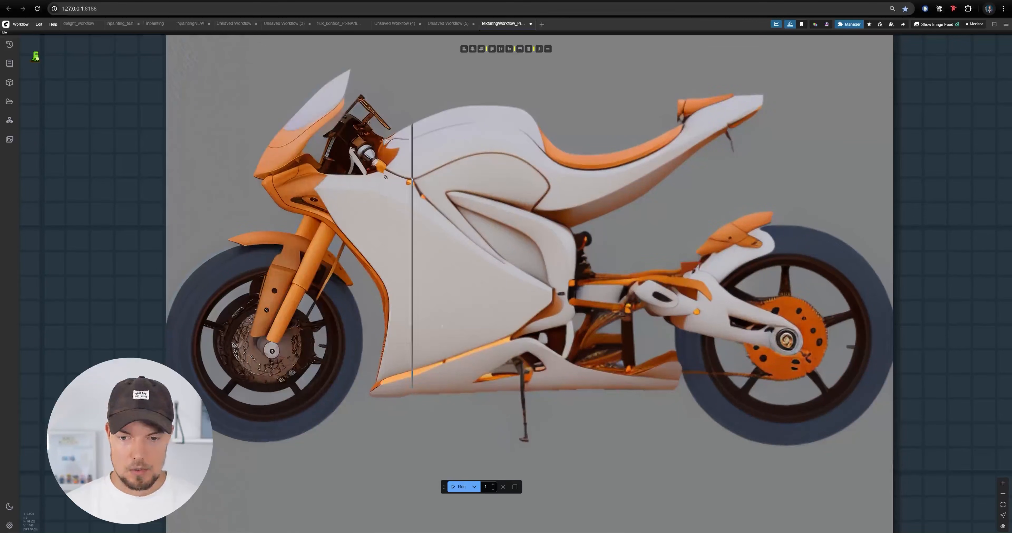
{"action": "scroll", "coordinate": [633, 322], "scroll_direction": "down", "scroll_amount": 20}
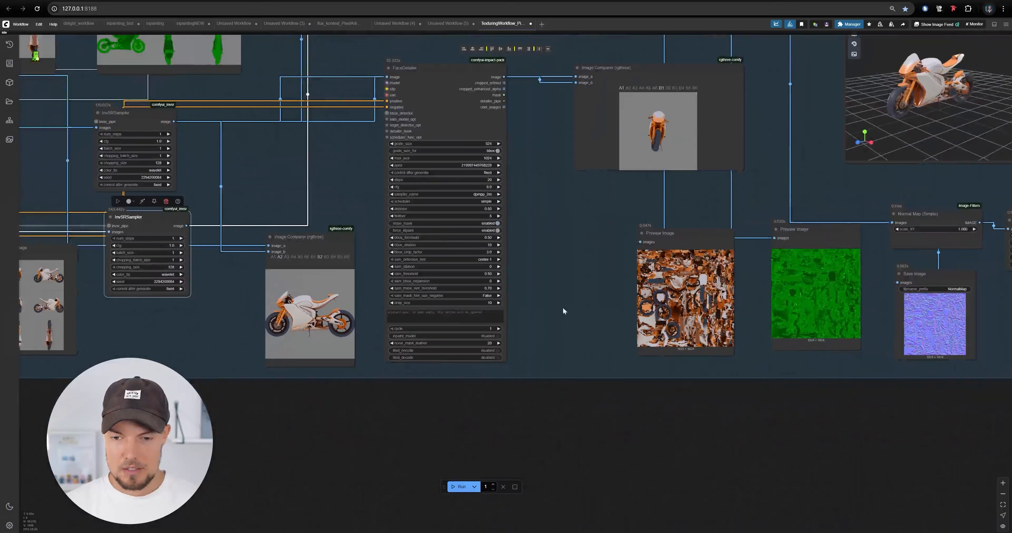
- Look over the baked texture maps and check the rear of the textured motorcycle in the 3D preview
{"action": "left_click_drag", "start_coordinate": [570, 285], "coordinate": [543, 352]}
{"action": "left_click_drag", "start_coordinate": [710, 268], "coordinate": [413, 352]}
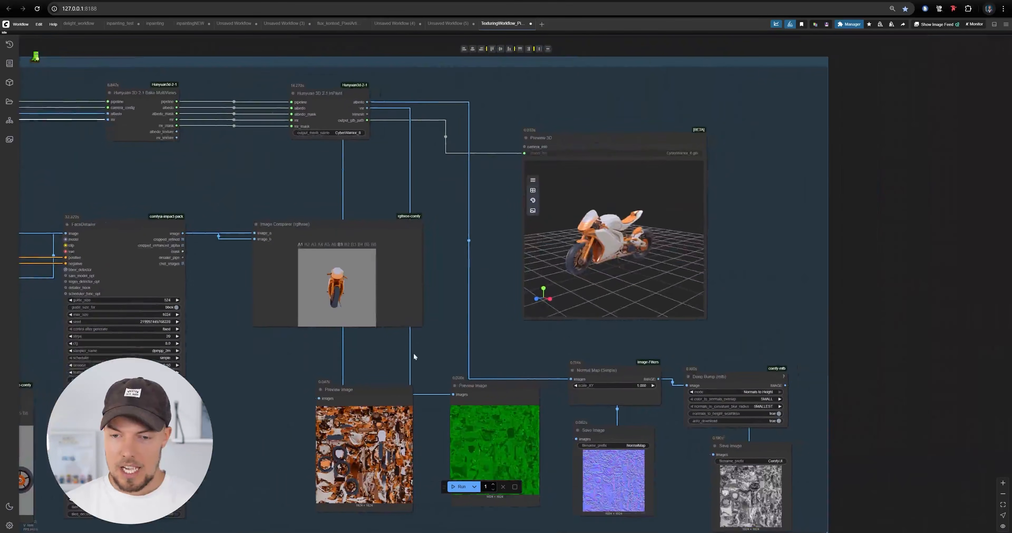
{"action": "scroll", "coordinate": [779, 242], "scroll_direction": "up", "scroll_amount": 6}
{"action": "left_click_drag", "start_coordinate": [778, 242], "coordinate": [811, 261]}
{"action": "left_click_drag", "start_coordinate": [487, 265], "coordinate": [577, 241]}
{"action": "scroll", "coordinate": [488, 256], "scroll_direction": "up", "scroll_amount": 5}
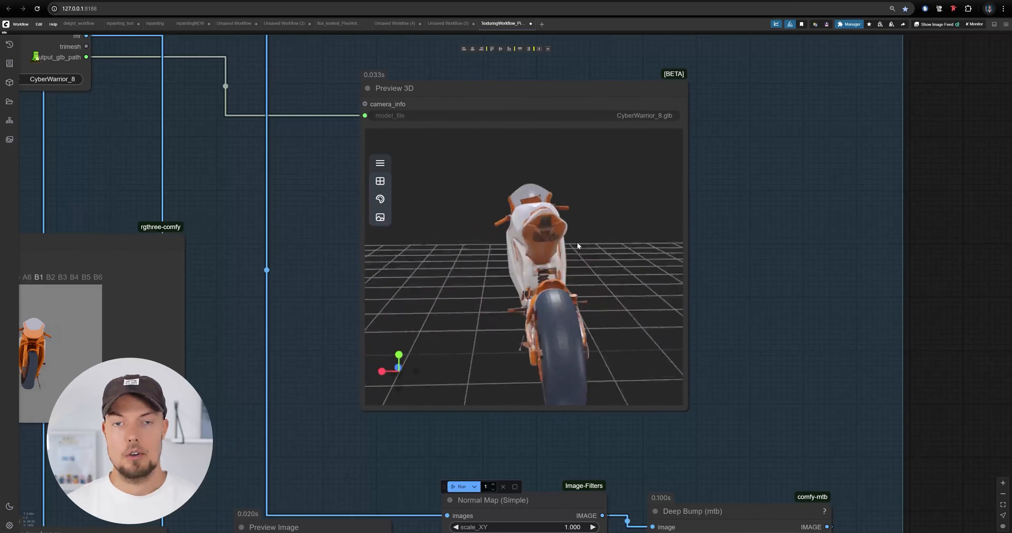
{"action": "left_click_drag", "start_coordinate": [504, 175], "coordinate": [763, 262]}
- Return to the Reference group and examine the motorcycle image generated from the reference photo
{"action": "scroll", "coordinate": [795, 216], "scroll_direction": "down", "scroll_amount": 13}
{"action": "left_click_drag", "start_coordinate": [363, 268], "coordinate": [965, 226]}
{"action": "scroll", "coordinate": [386, 233], "scroll_direction": "up", "scroll_amount": 7}
{"action": "left_click_drag", "start_coordinate": [446, 237], "coordinate": [684, 277]}
{"action": "scroll", "coordinate": [674, 194], "scroll_direction": "down", "scroll_amount": 6}
{"action": "scroll", "coordinate": [261, 211], "scroll_direction": "up", "scroll_amount": 7}
{"action": "left_click_drag", "start_coordinate": [261, 211], "coordinate": [310, 274]}
{"action": "scroll", "coordinate": [513, 172], "scroll_direction": "up", "scroll_amount": 13}
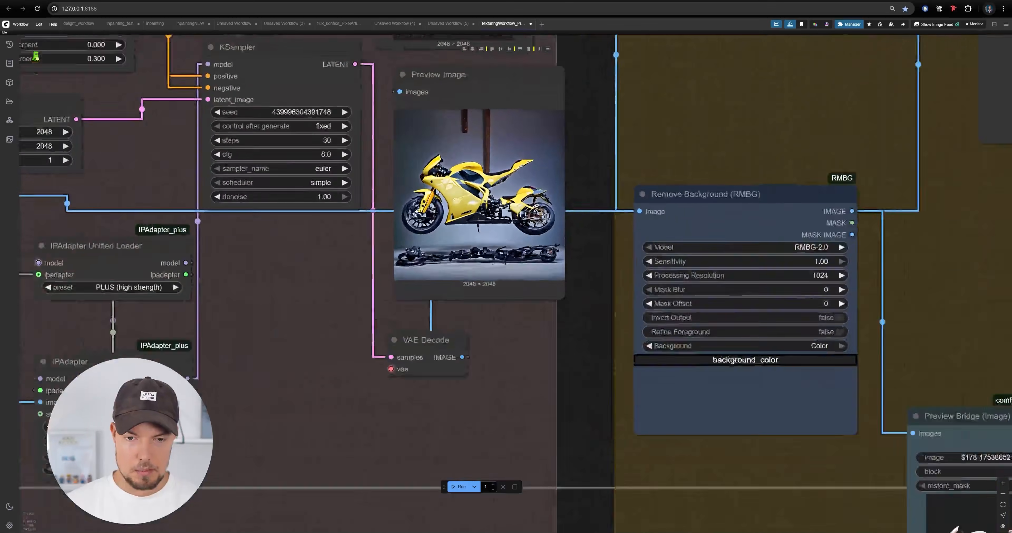
{"action": "scroll", "coordinate": [509, 238], "scroll_direction": "down", "scroll_amount": 8}
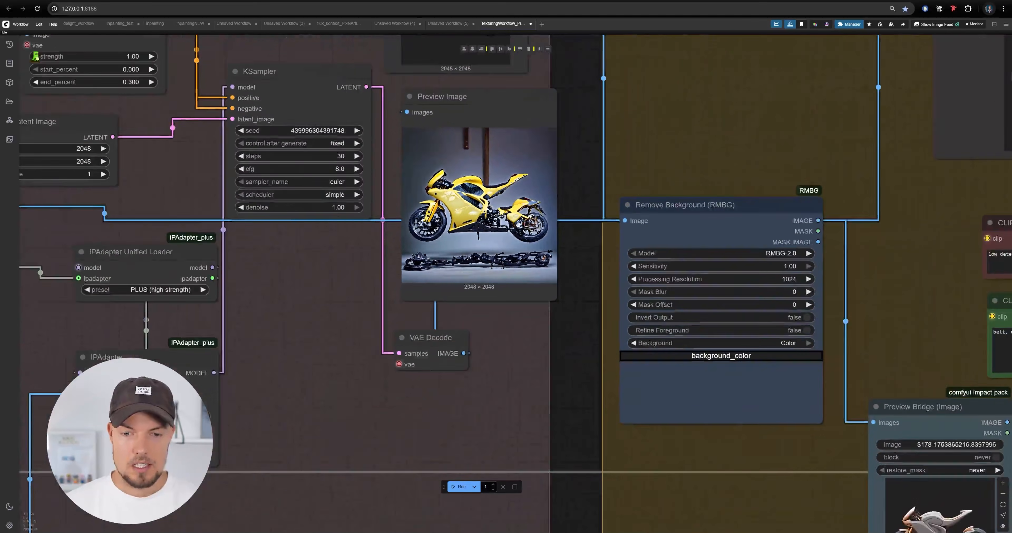
- Check the background-removed motorcycle in the Inpainting Workflow group's image preview
{"action": "left_click_drag", "start_coordinate": [525, 212], "coordinate": [488, 247]}
{"action": "scroll", "coordinate": [426, 205], "scroll_direction": "down", "scroll_amount": 1}
{"action": "scroll", "coordinate": [427, 206], "scroll_direction": "down", "scroll_amount": 1}
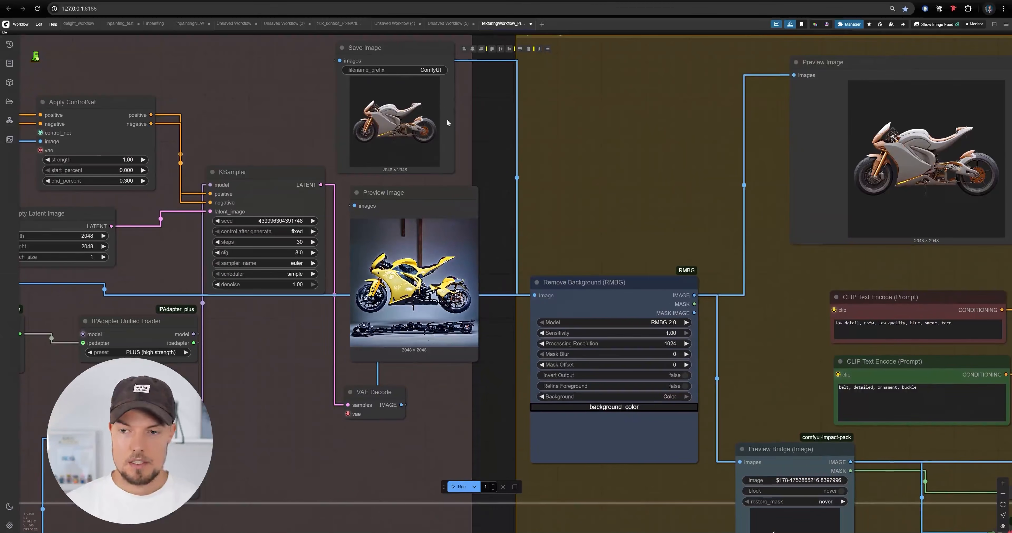
{"action": "left_click_drag", "start_coordinate": [768, 166], "coordinate": [407, 174]}
{"action": "scroll", "coordinate": [622, 142], "scroll_direction": "up", "scroll_amount": 7}
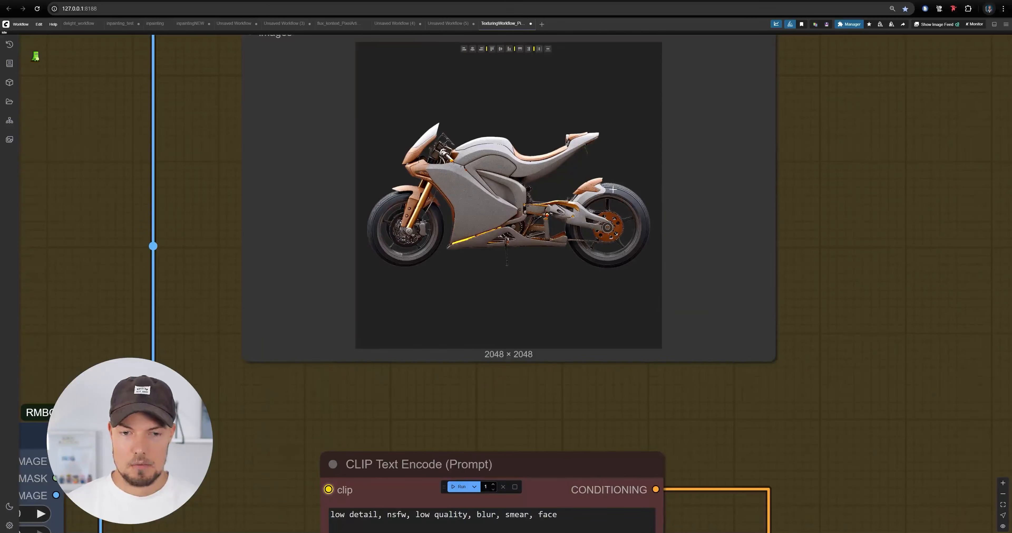
{"action": "scroll", "coordinate": [562, 193], "scroll_direction": "down", "scroll_amount": 10}
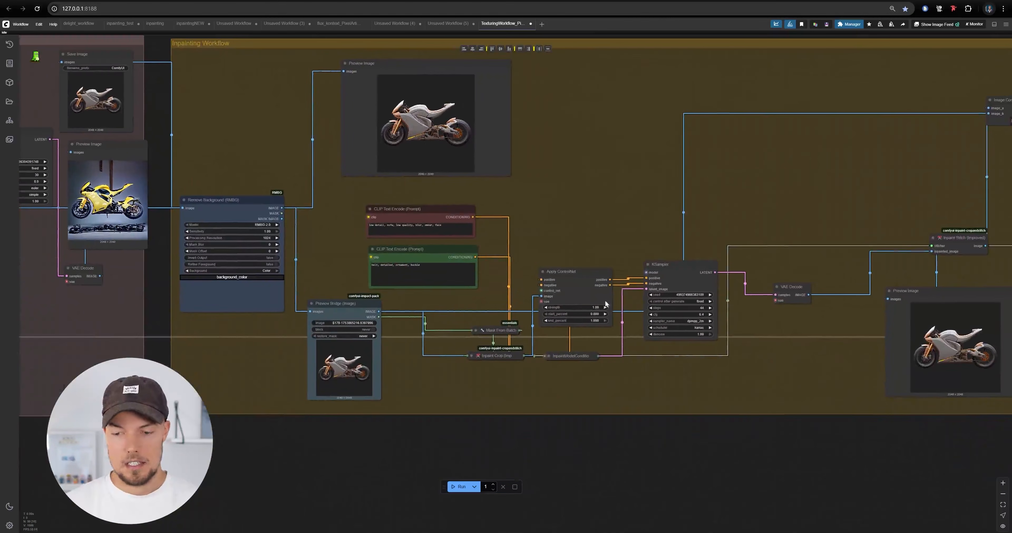
{"action": "scroll", "coordinate": [512, 297], "scroll_direction": "down", "scroll_amount": 10}
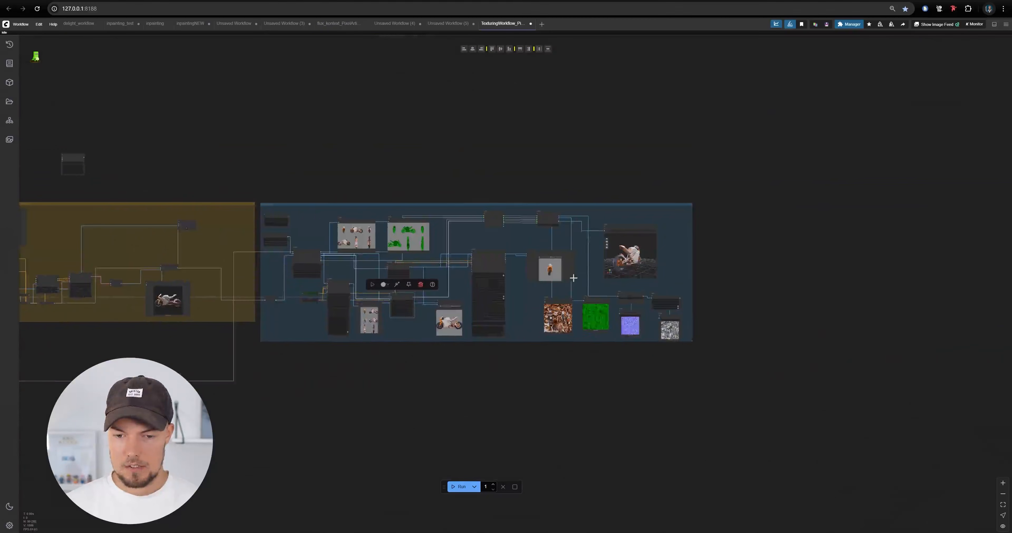
- Return to the texture generation group and check the motorcycle's front in the 3D preview
{"action": "scroll", "coordinate": [691, 242], "scroll_direction": "up", "scroll_amount": 14}
{"action": "left_click_drag", "start_coordinate": [690, 248], "coordinate": [858, 174]}
{"action": "left_click_drag", "start_coordinate": [605, 222], "coordinate": [690, 215]}
{"action": "scroll", "coordinate": [695, 212], "scroll_direction": "up", "scroll_amount": 4}
{"action": "scroll", "coordinate": [777, 206], "scroll_direction": "up", "scroll_amount": 6}
{"action": "left_click_drag", "start_coordinate": [778, 206], "coordinate": [859, 209]}
{"action": "scroll", "coordinate": [859, 208], "scroll_direction": "down", "scroll_amount": 3}
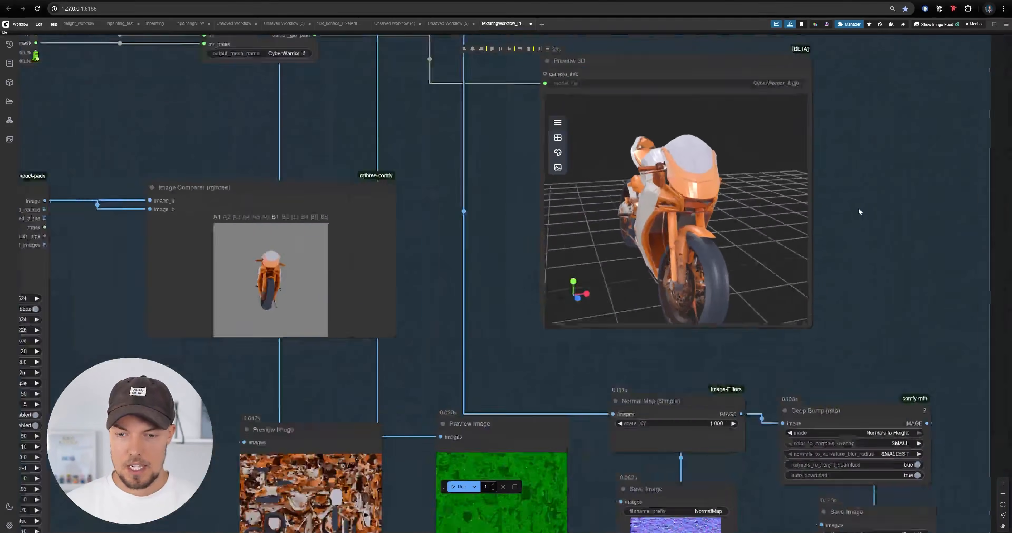
- Look over the texture generation group from the 3D preview back to the camera configuration and multi-view nodes
{"action": "scroll", "coordinate": [860, 212], "scroll_direction": "down", "scroll_amount": 5}
{"action": "left_click_drag", "start_coordinate": [734, 258], "coordinate": [810, 251]}
{"action": "scroll", "coordinate": [837, 242], "scroll_direction": "down", "scroll_amount": 8}
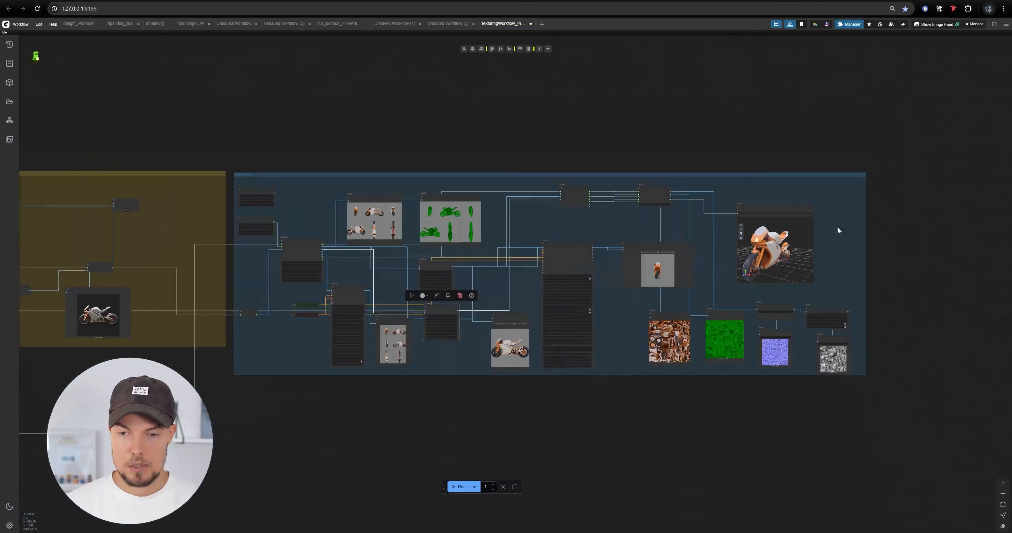
{"action": "left_click_drag", "start_coordinate": [555, 208], "coordinate": [726, 219]}
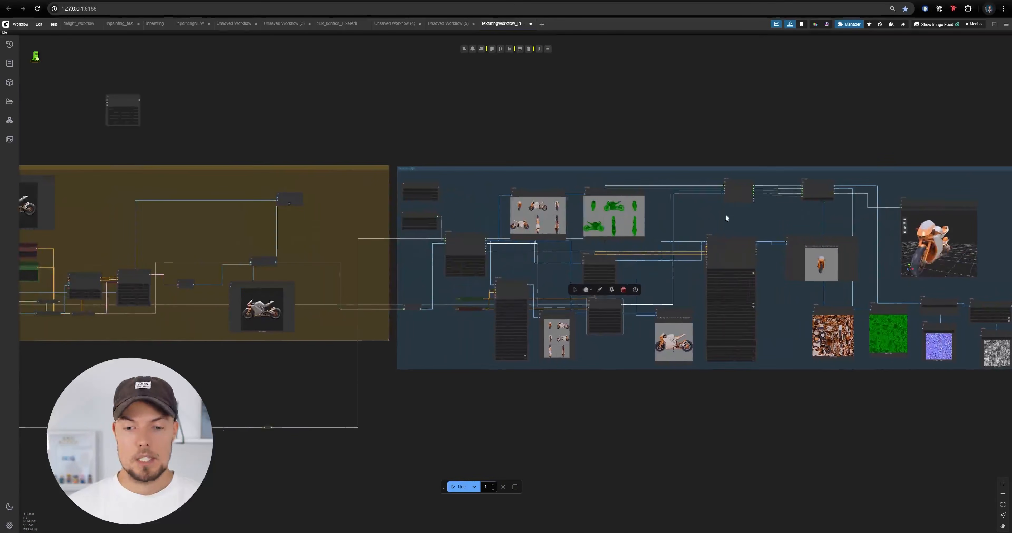
{"action": "scroll", "coordinate": [704, 244], "scroll_direction": "up", "scroll_amount": 8}
{"action": "left_click_drag", "start_coordinate": [608, 305], "coordinate": [831, 232]}
{"action": "left_click_drag", "start_coordinate": [372, 291], "coordinate": [401, 323]}
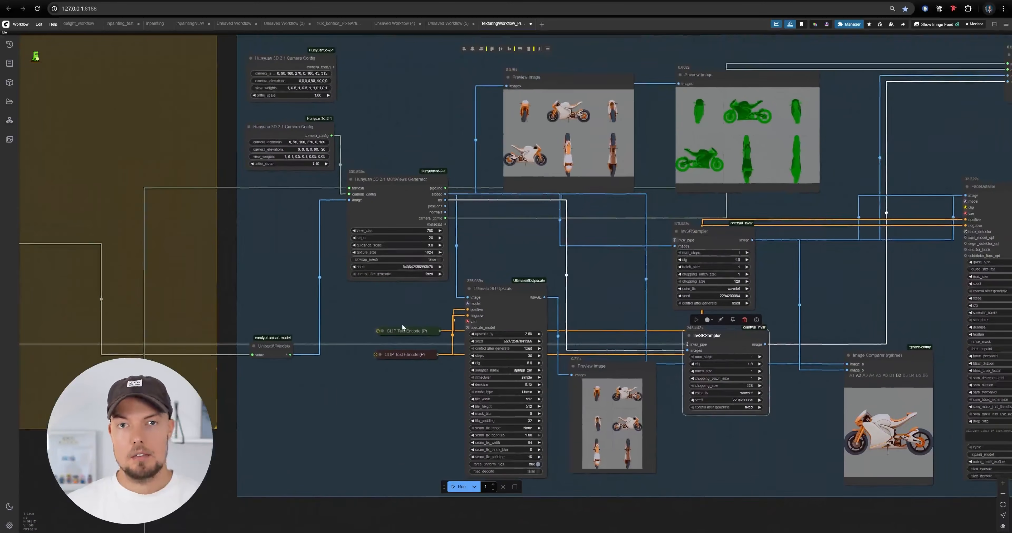
- Examine the view size and texture size settings of the Hunyuan 3D 2.1 MultiViews Generator node
{"action": "scroll", "coordinate": [501, 264], "scroll_direction": "down", "scroll_amount": 5}
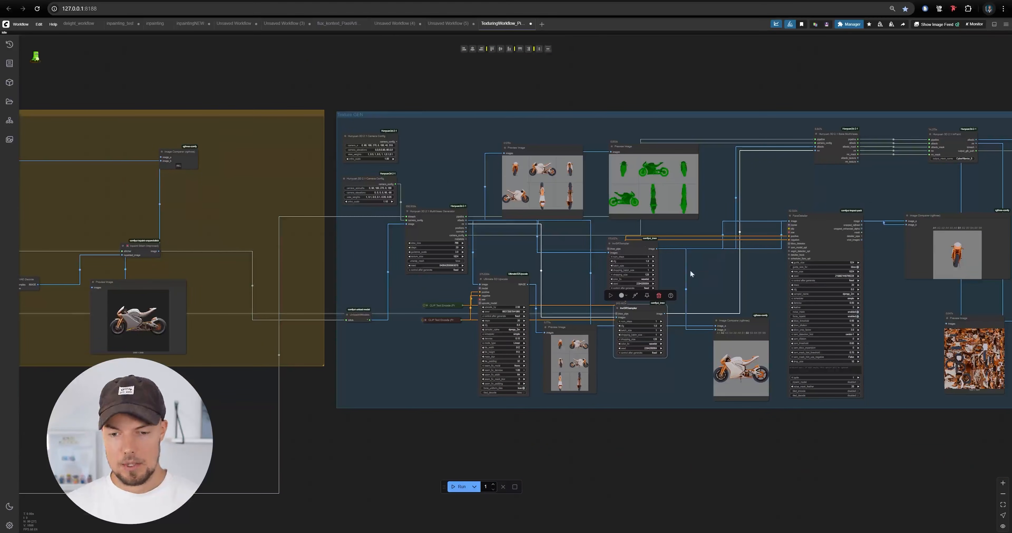
{"action": "scroll", "coordinate": [707, 255], "scroll_direction": "up", "scroll_amount": 5}
{"action": "left_click_drag", "start_coordinate": [622, 301], "coordinate": [531, 314]}
{"action": "scroll", "coordinate": [557, 286], "scroll_direction": "down", "scroll_amount": 6}
{"action": "left_click_drag", "start_coordinate": [642, 239], "coordinate": [707, 206]}
{"action": "scroll", "coordinate": [470, 242], "scroll_direction": "up", "scroll_amount": 3}
{"action": "scroll", "coordinate": [633, 227], "scroll_direction": "up", "scroll_amount": 5}
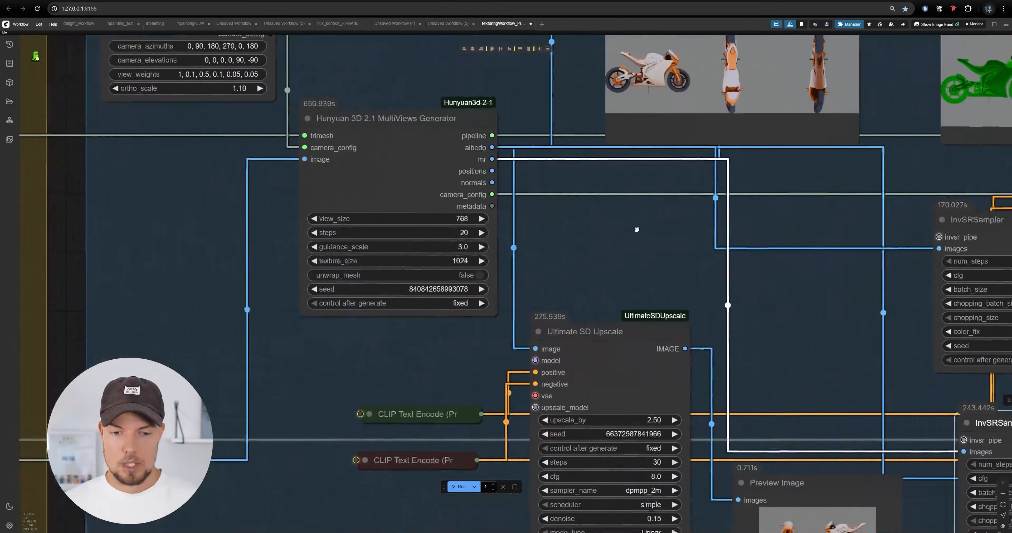
{"action": "scroll", "coordinate": [632, 228], "scroll_direction": "down", "scroll_amount": 6}
{"action": "scroll", "coordinate": [540, 234], "scroll_direction": "up", "scroll_amount": 6}
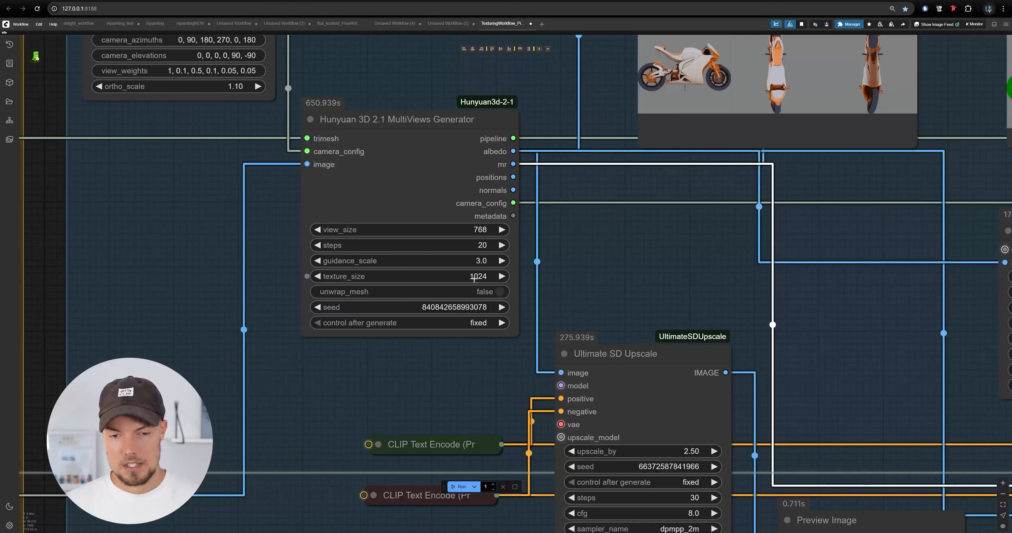
{"action": "scroll", "coordinate": [474, 279], "scroll_direction": "down", "scroll_amount": 6}
{"action": "scroll", "coordinate": [458, 276], "scroll_direction": "up", "scroll_amount": 8}
- Go back to the mesh group and check the render and texture sizes of the Hy3D Render MultiView and Render MultiView Depth nodes
{"action": "scroll", "coordinate": [628, 312], "scroll_direction": "down", "scroll_amount": 9}
{"action": "left_click_drag", "start_coordinate": [631, 258], "coordinate": [814, 293]}
{"action": "scroll", "coordinate": [620, 287], "scroll_direction": "down", "scroll_amount": 5}
{"action": "left_click_drag", "start_coordinate": [620, 287], "coordinate": [951, 214]}
{"action": "left_click_drag", "start_coordinate": [618, 191], "coordinate": [938, 156]}
{"action": "left_click_drag", "start_coordinate": [668, 187], "coordinate": [917, 179]}
{"action": "scroll", "coordinate": [491, 219], "scroll_direction": "up", "scroll_amount": 7}
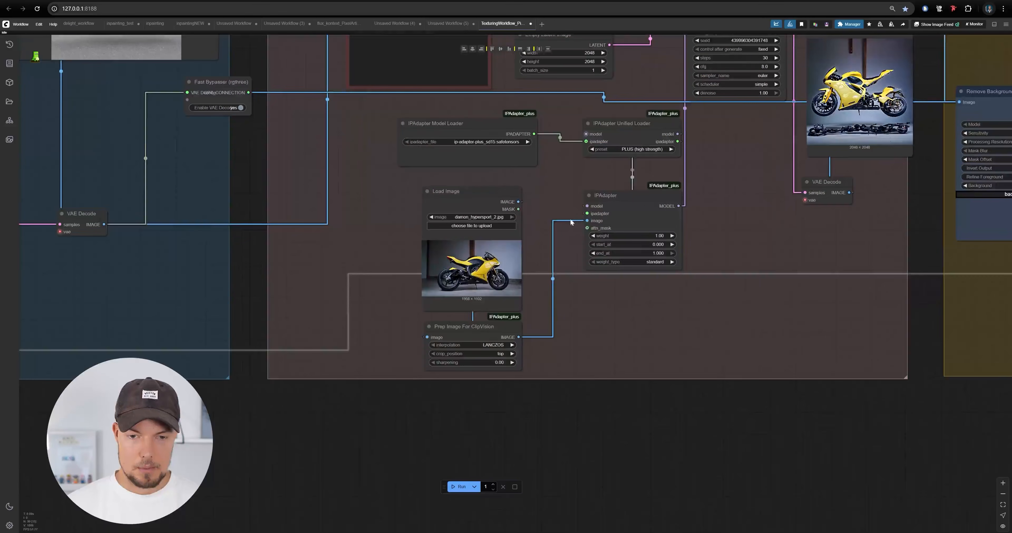
{"action": "left_click_drag", "start_coordinate": [511, 223], "coordinate": [809, 232]}
{"action": "scroll", "coordinate": [809, 232], "scroll_direction": "down", "scroll_amount": 7}
{"action": "left_click_drag", "start_coordinate": [488, 238], "coordinate": [834, 218]}
{"action": "left_click_drag", "start_coordinate": [424, 195], "coordinate": [706, 197]}
{"action": "scroll", "coordinate": [592, 251], "scroll_direction": "up", "scroll_amount": 12}
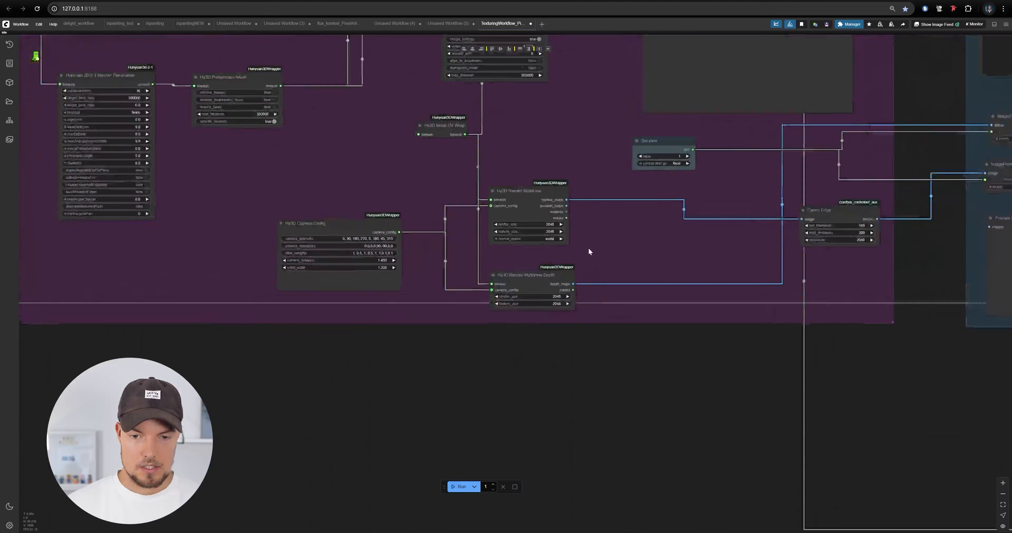
{"action": "left_click_drag", "start_coordinate": [629, 254], "coordinate": [556, 287]}
{"action": "left_click_drag", "start_coordinate": [559, 390], "coordinate": [525, 369]}
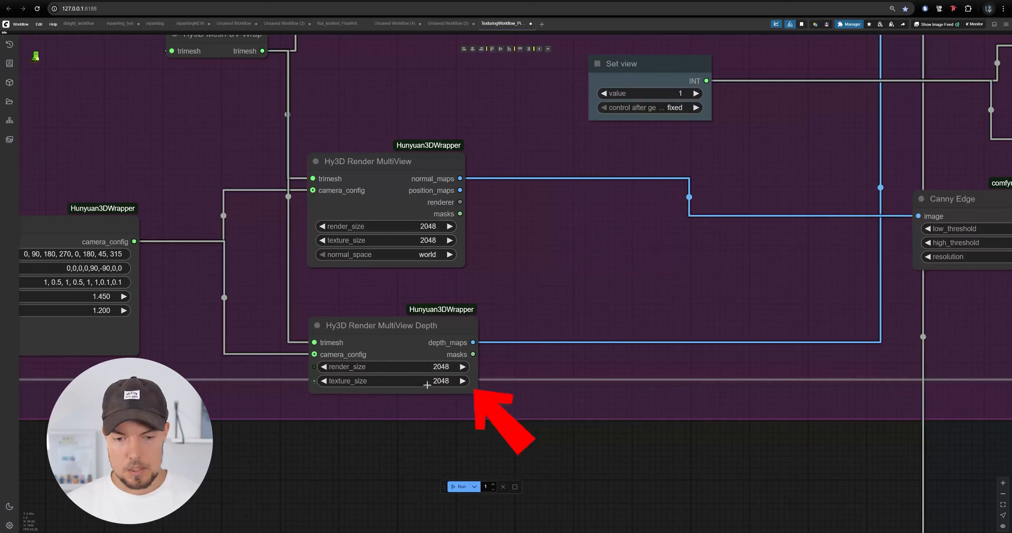
- Check the Canny Edge resolution and the width and height of the Base Texture group's Empty Latent Image node
{"action": "scroll", "coordinate": [426, 374], "scroll_direction": "down", "scroll_amount": 10}
{"action": "scroll", "coordinate": [574, 330], "scroll_direction": "up", "scroll_amount": 5}
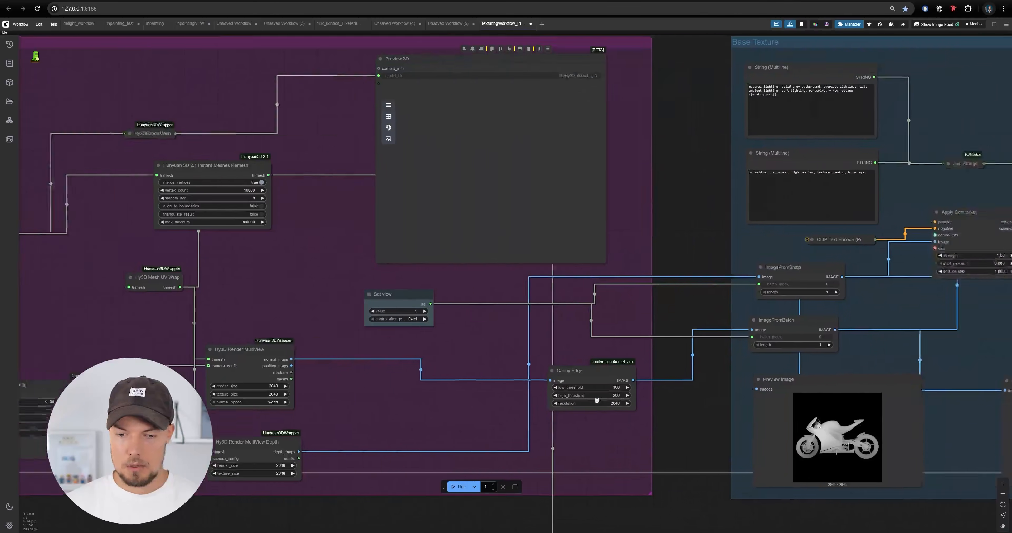
{"action": "left_click_drag", "start_coordinate": [597, 399], "coordinate": [326, 386]}
{"action": "left_click_drag", "start_coordinate": [739, 305], "coordinate": [518, 338]}
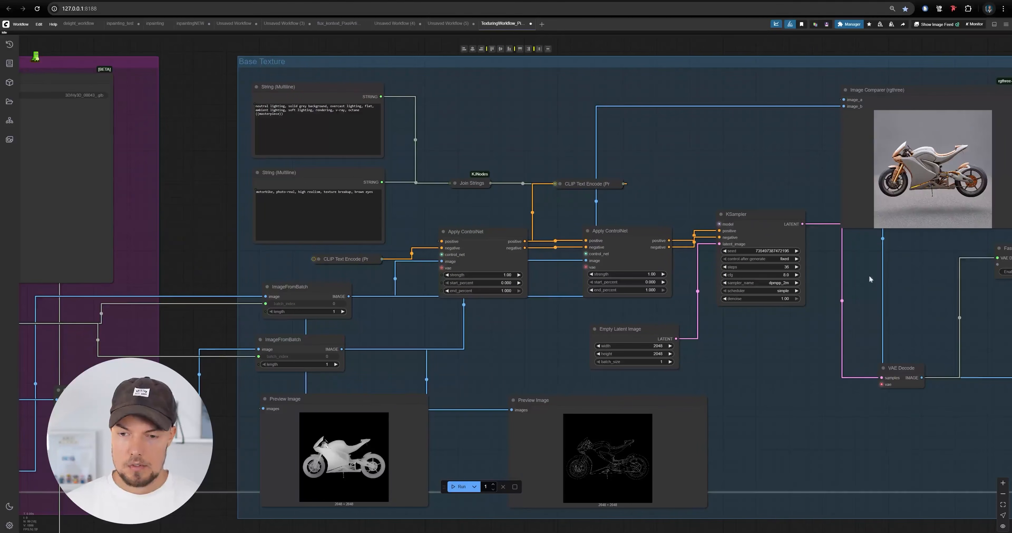
{"action": "scroll", "coordinate": [562, 234], "scroll_direction": "down", "scroll_amount": 5}
{"action": "scroll", "coordinate": [585, 276], "scroll_direction": "up", "scroll_amount": 8}
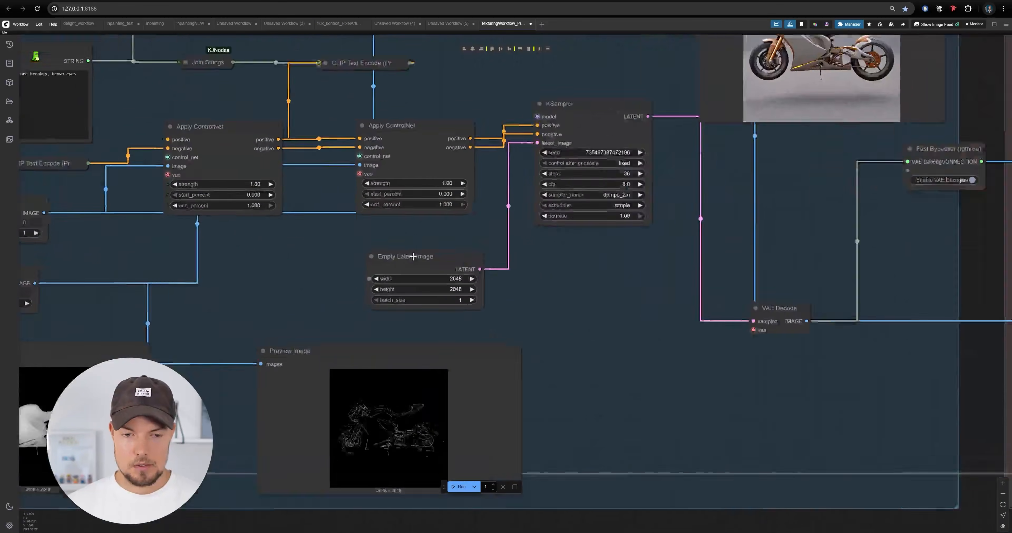
{"action": "left_click_drag", "start_coordinate": [522, 256], "coordinate": [635, 289]}
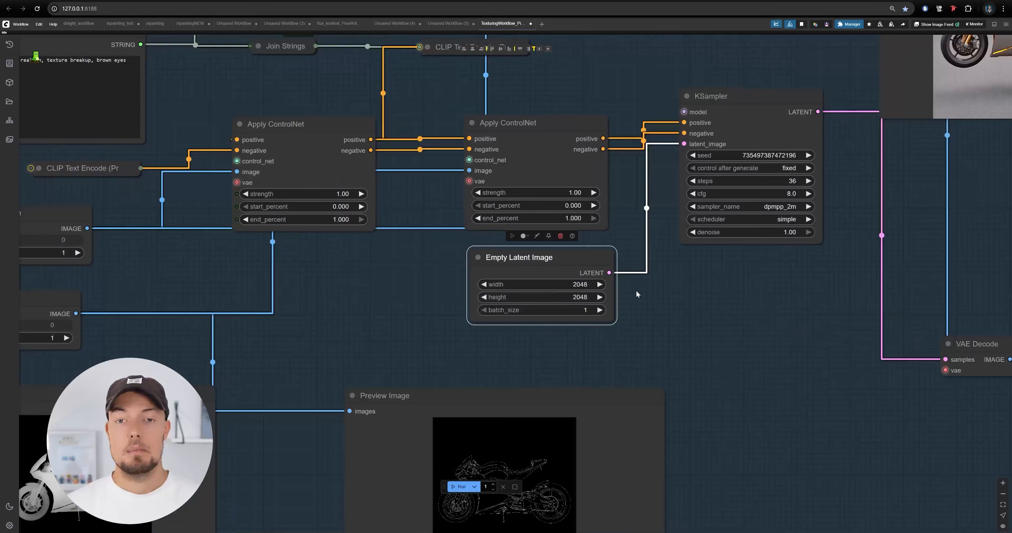
{"action": "scroll", "coordinate": [635, 272], "scroll_direction": "up", "scroll_amount": 5}
{"action": "scroll", "coordinate": [499, 297], "scroll_direction": "down", "scroll_amount": 12}
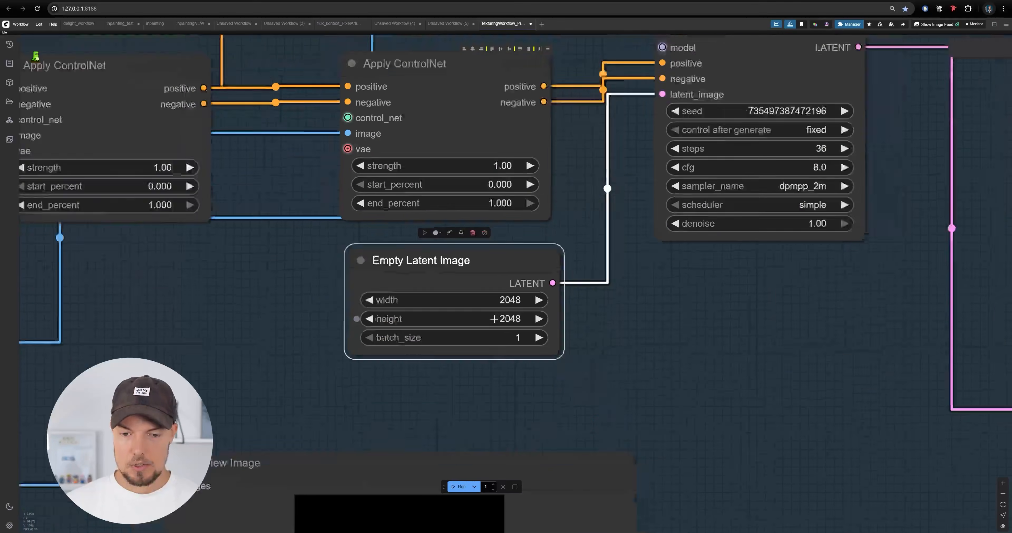
{"action": "scroll", "coordinate": [387, 307], "scroll_direction": "up", "scroll_amount": 8}
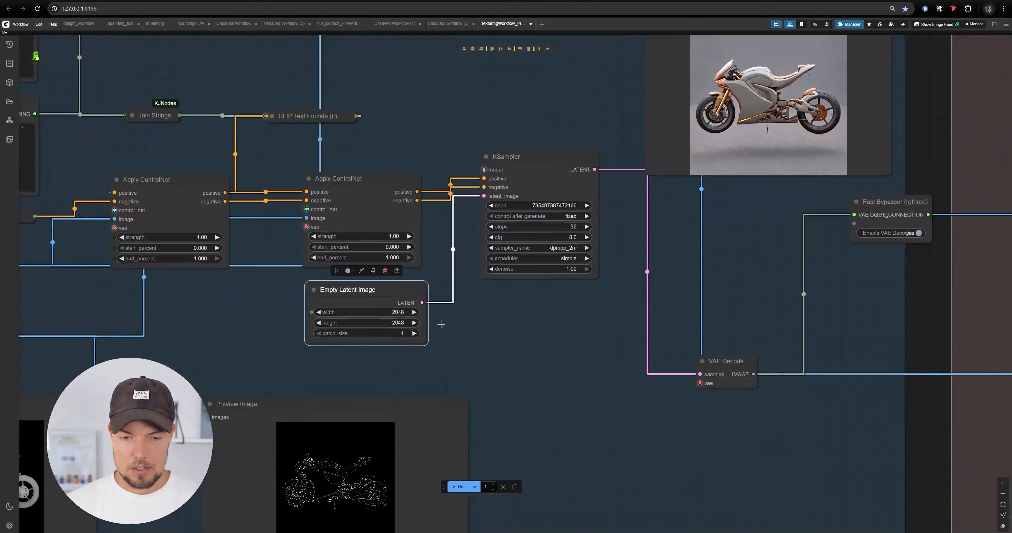
- Look over the reference image group and the adjoining Inpainting Workflow group
{"action": "left_click_drag", "start_coordinate": [631, 312], "coordinate": [309, 323]}
{"action": "scroll", "coordinate": [309, 323], "scroll_direction": "down", "scroll_amount": 9}
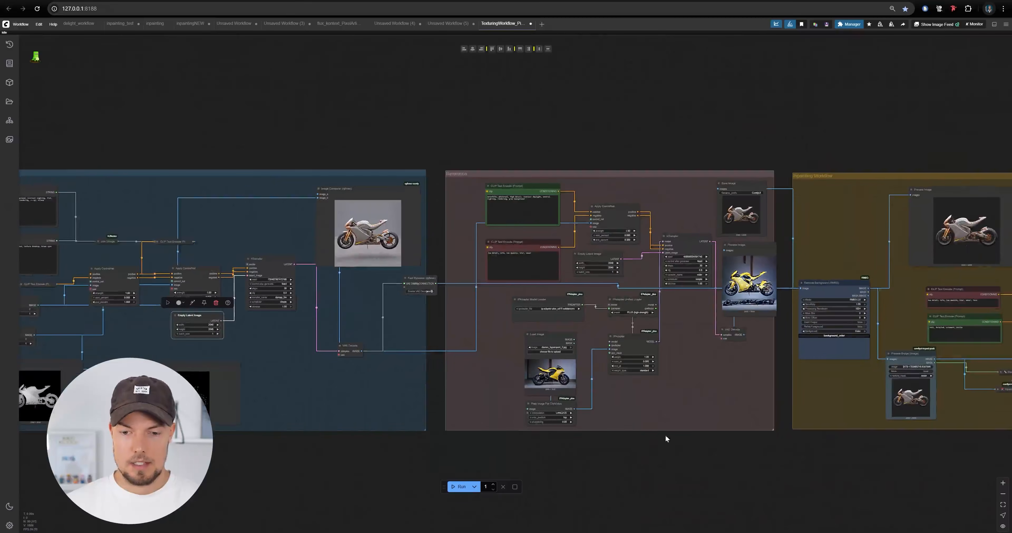
{"action": "left_click_drag", "start_coordinate": [822, 466], "coordinate": [592, 401]}
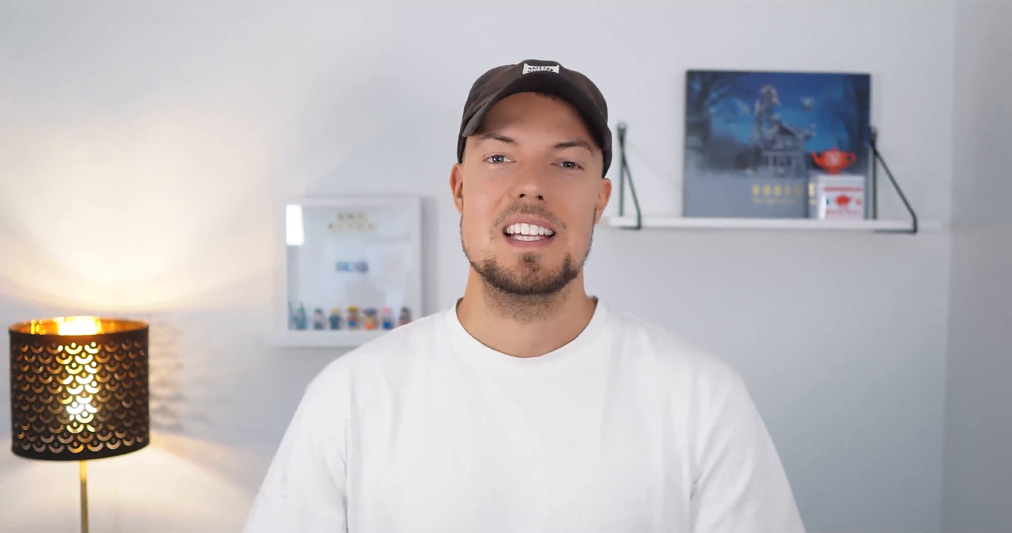